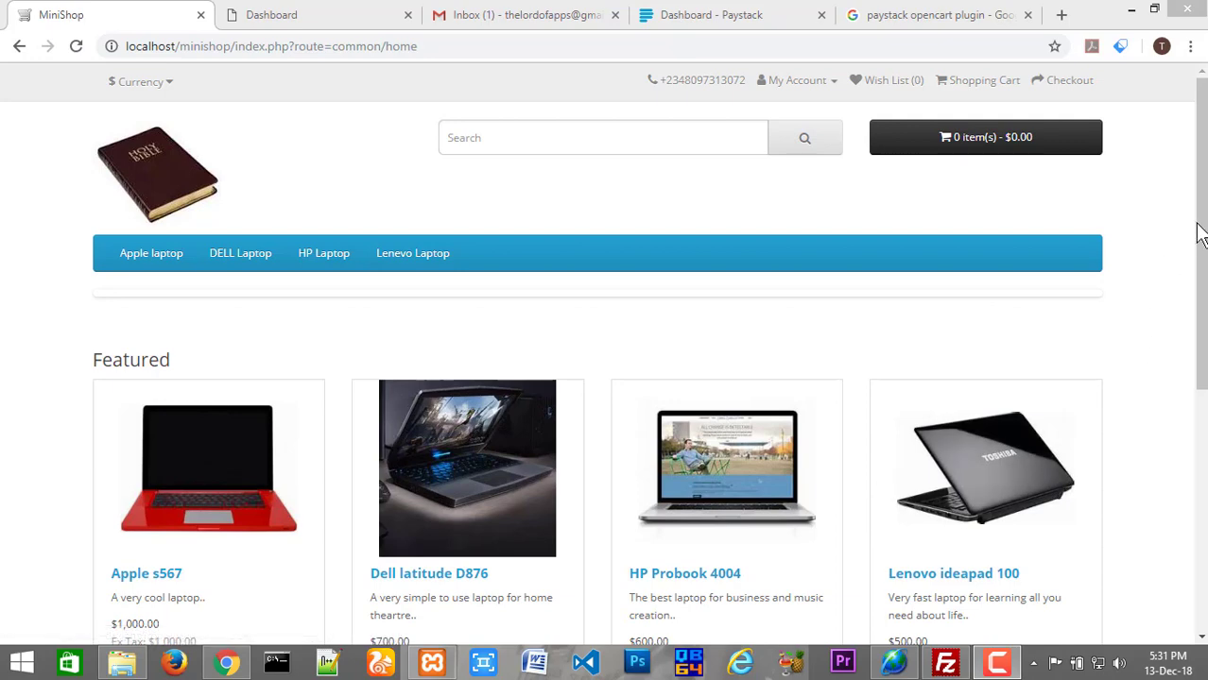
Look over the store's home page with its featured laptops and check the currencies it offers.
{"action": "scroll", "coordinate": [1201, 236], "scroll_direction": "down", "scroll_amount": 3}
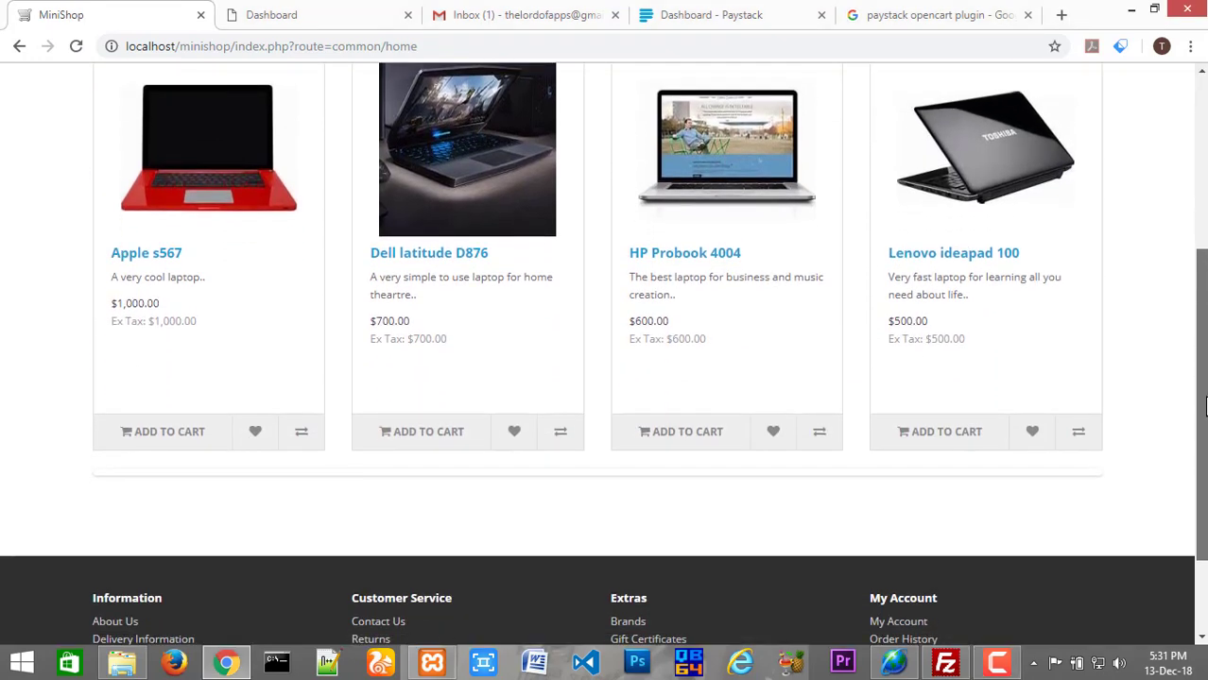
{"action": "scroll", "coordinate": [1201, 267], "scroll_direction": "up", "scroll_amount": 1}
{"action": "scroll", "coordinate": [1201, 268], "scroll_direction": "up", "scroll_amount": 3}
{"action": "scroll", "coordinate": [1201, 245], "scroll_direction": "down", "scroll_amount": 1}
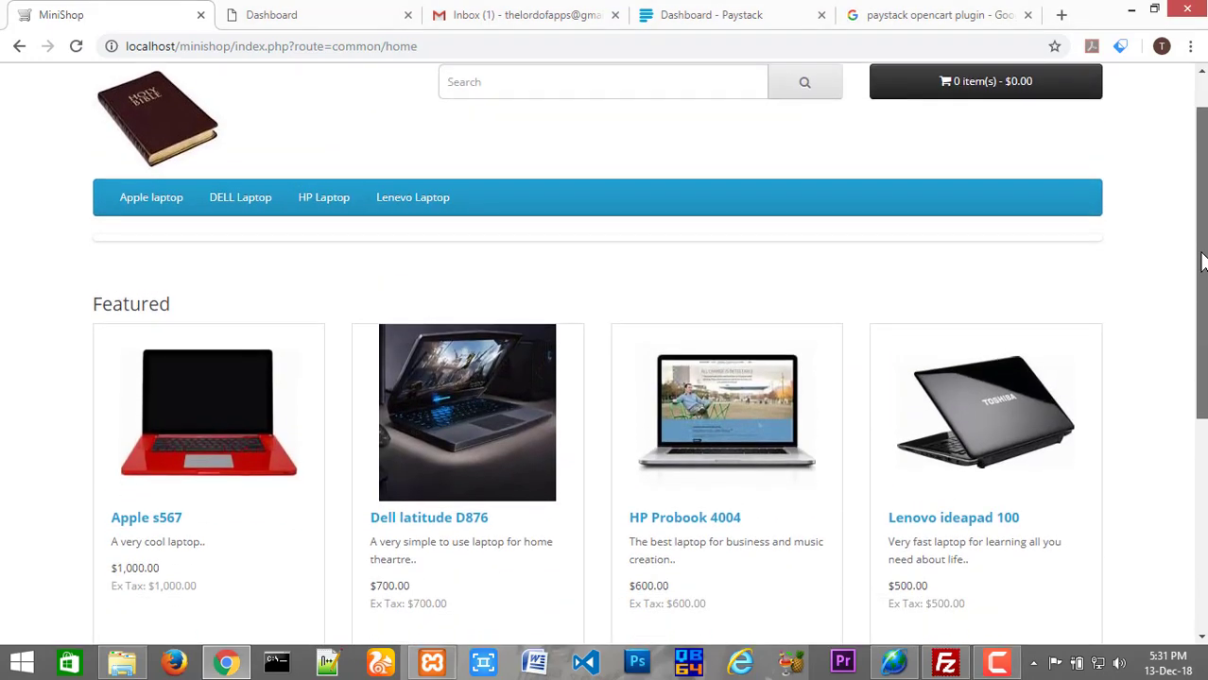
{"action": "scroll", "coordinate": [1199, 189], "scroll_direction": "up", "scroll_amount": 1}
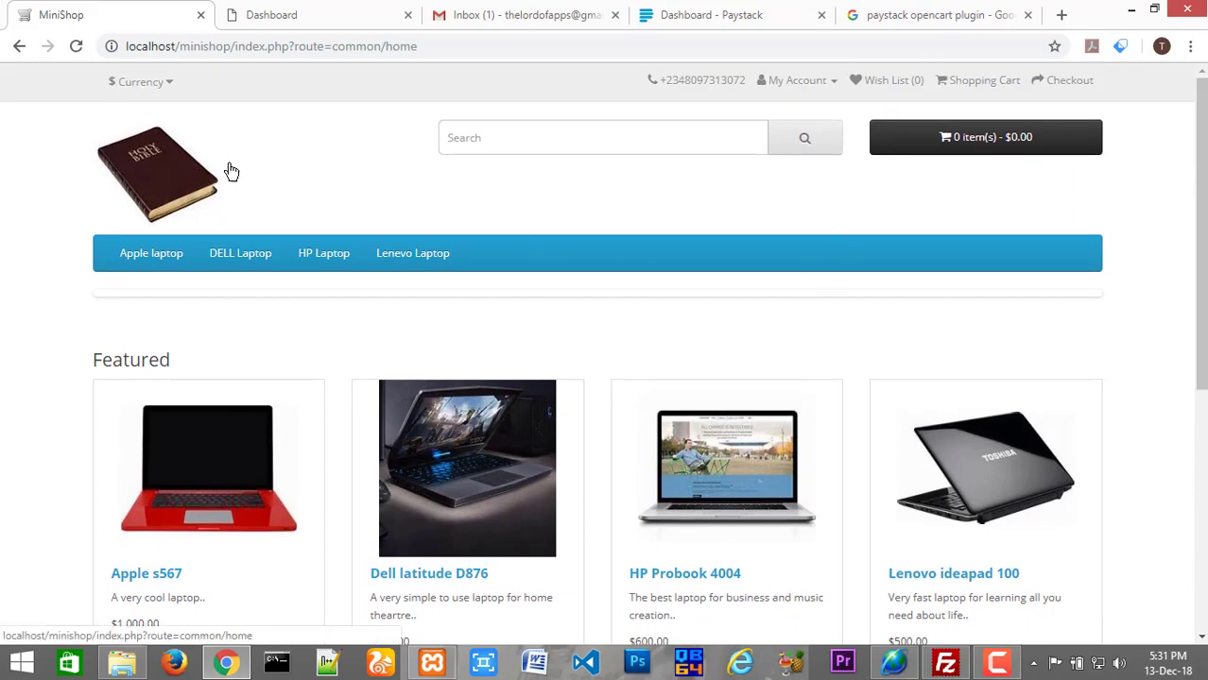
{"action": "left_click", "coordinate": [167, 84]}
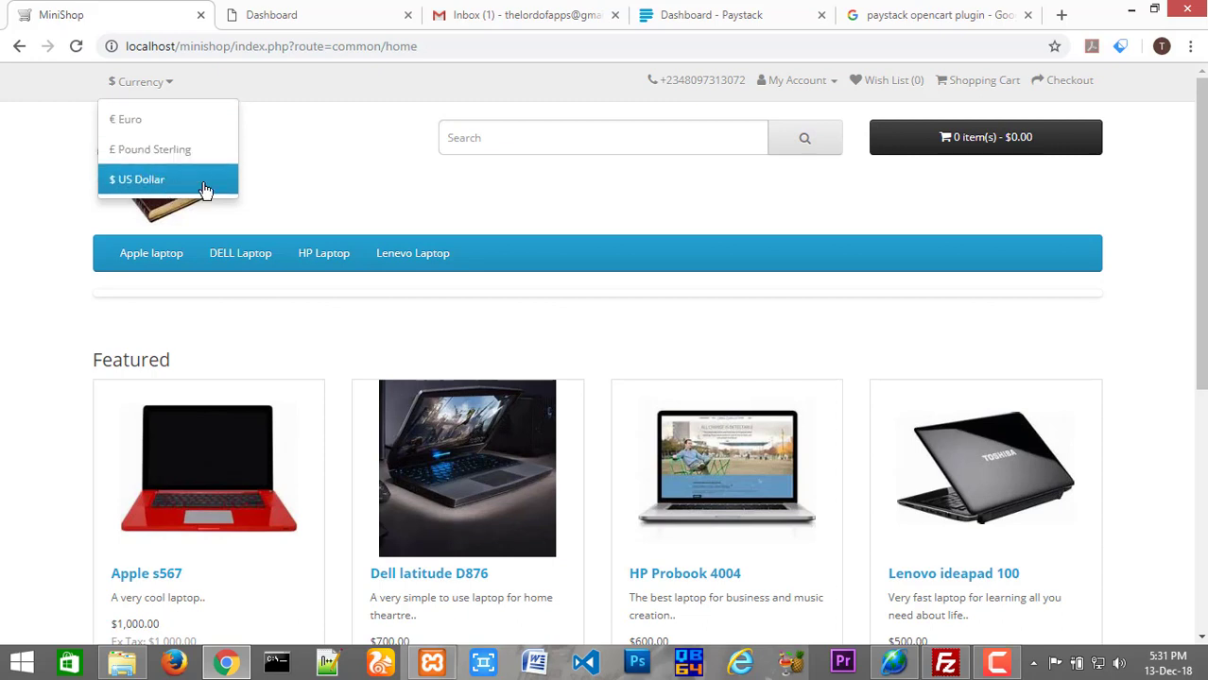
{"action": "left_click", "coordinate": [331, 94]}
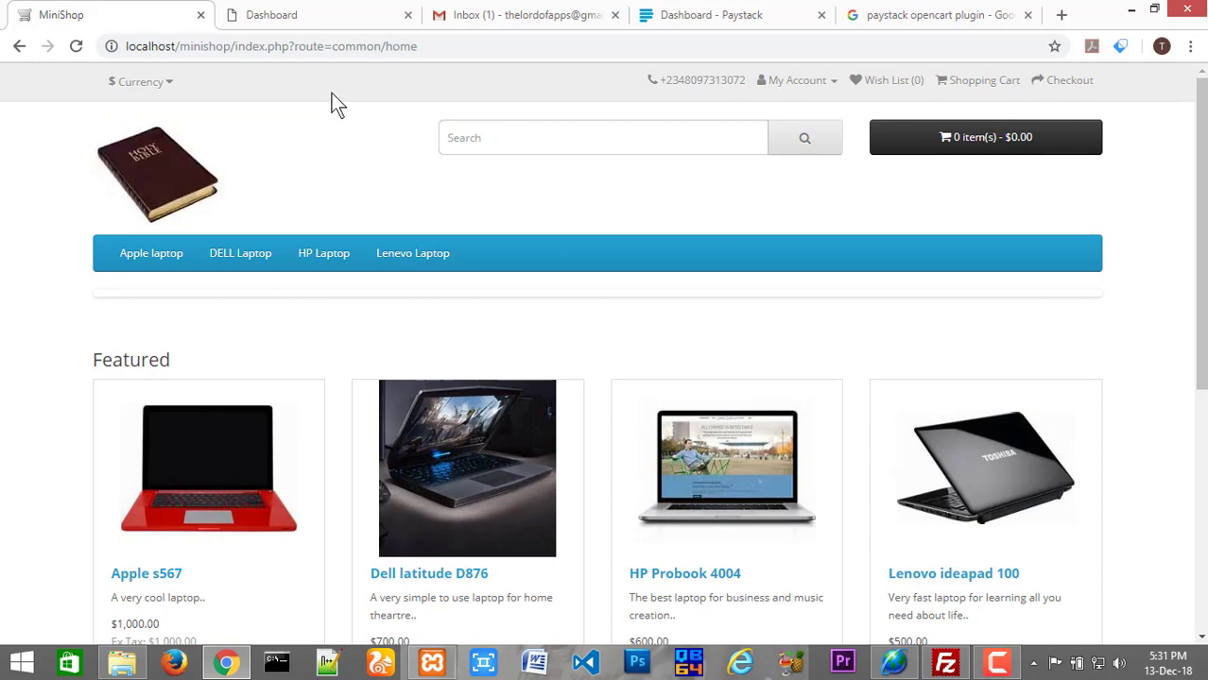
{"action": "left_click", "coordinate": [175, 89]}
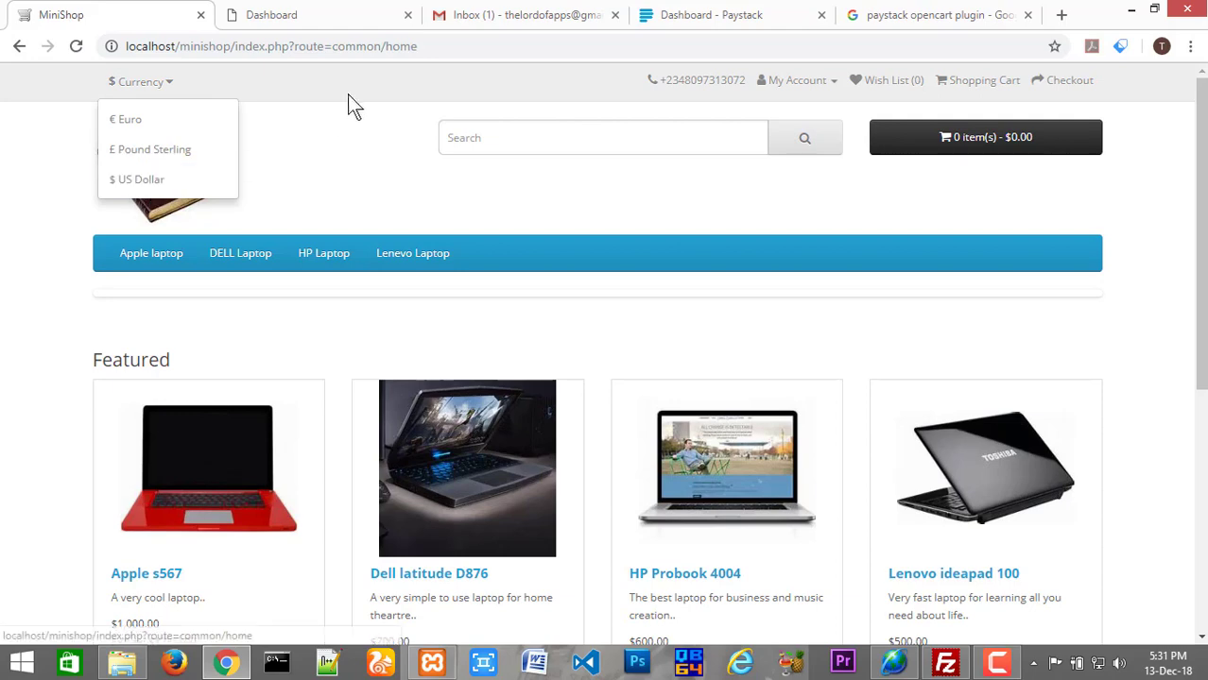
{"action": "left_click", "coordinate": [374, 99]}
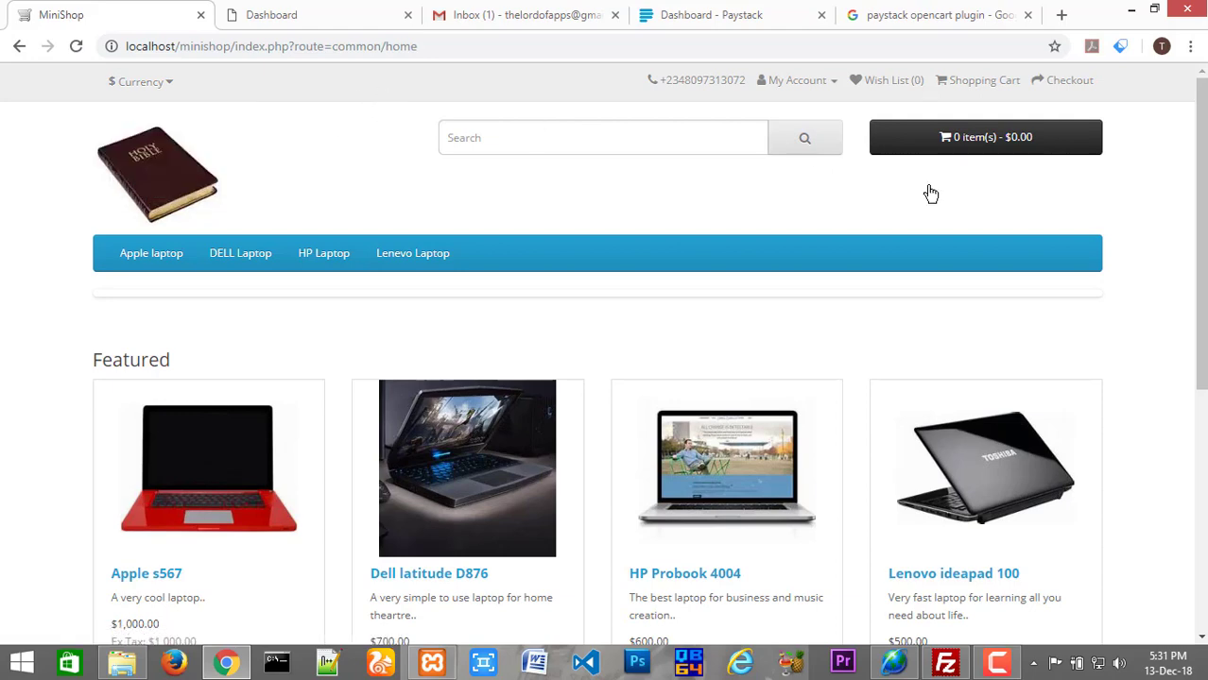
Add the Dell latitude D876 to the shopping cart and proceed from the cart summary to checkout.
{"action": "left_click_drag", "start_coordinate": [1201, 197], "coordinate": [1200, 293]}
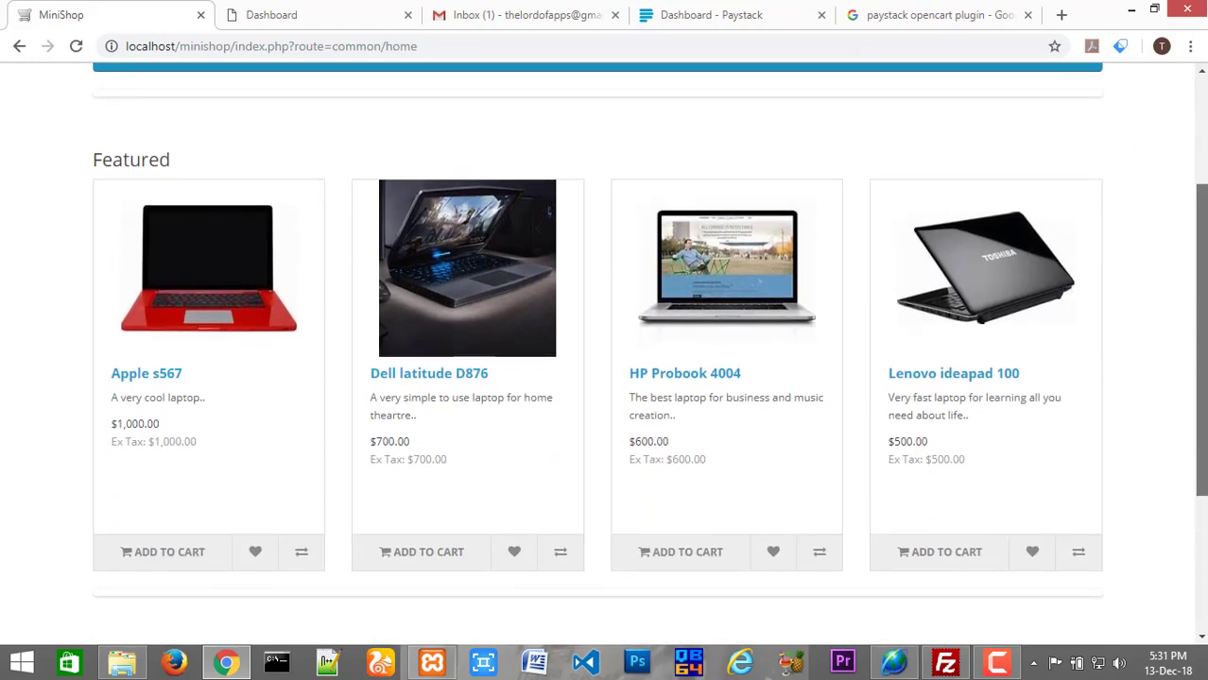
{"action": "left_click", "coordinate": [422, 556]}
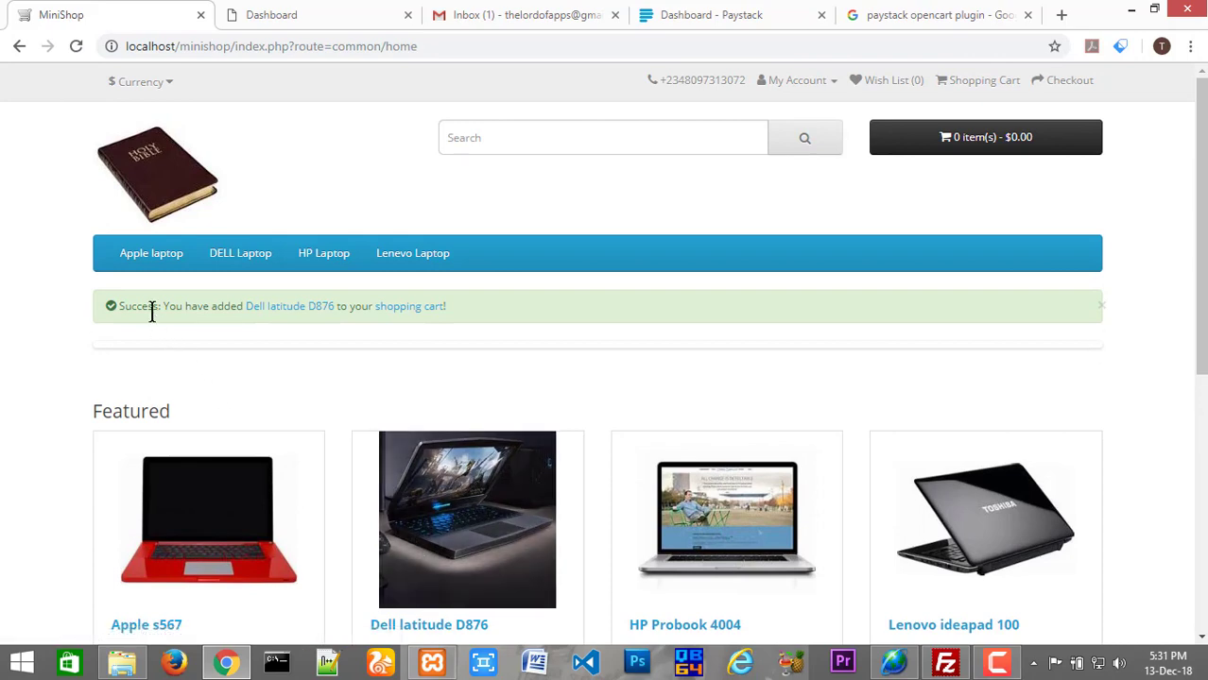
{"action": "left_click_drag", "start_coordinate": [152, 312], "coordinate": [219, 314]}
{"action": "left_click", "coordinate": [948, 208]}
{"action": "left_click", "coordinate": [989, 149]}
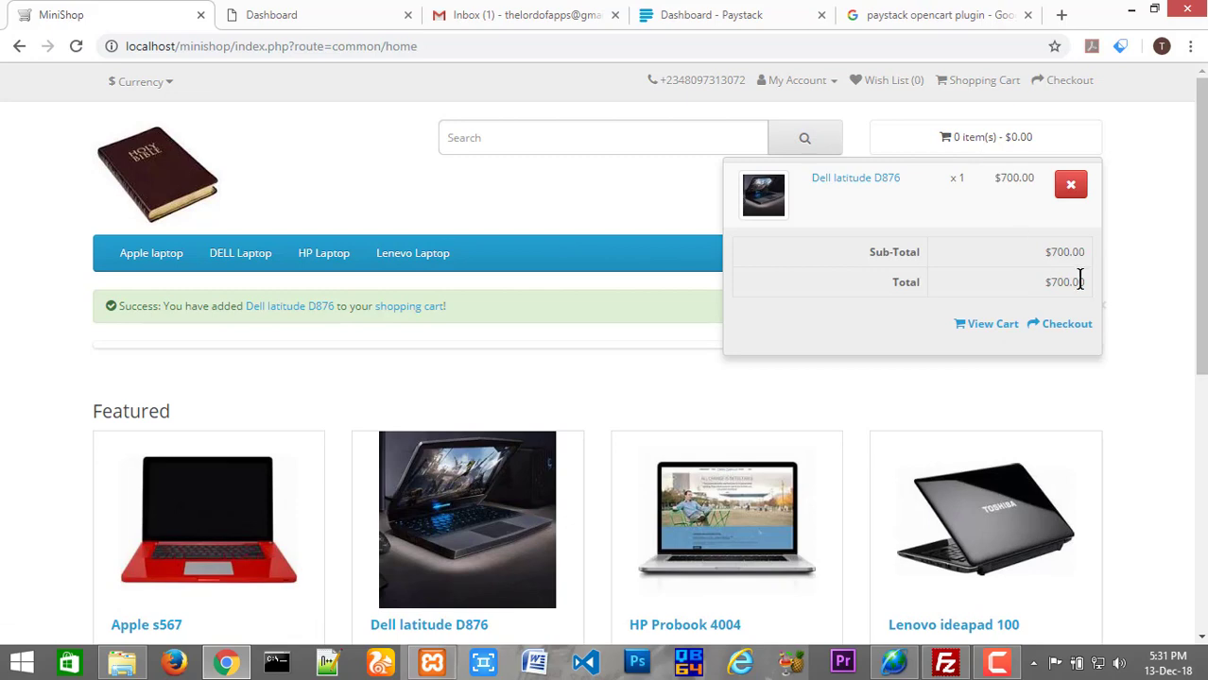
{"action": "left_click", "coordinate": [1064, 330]}
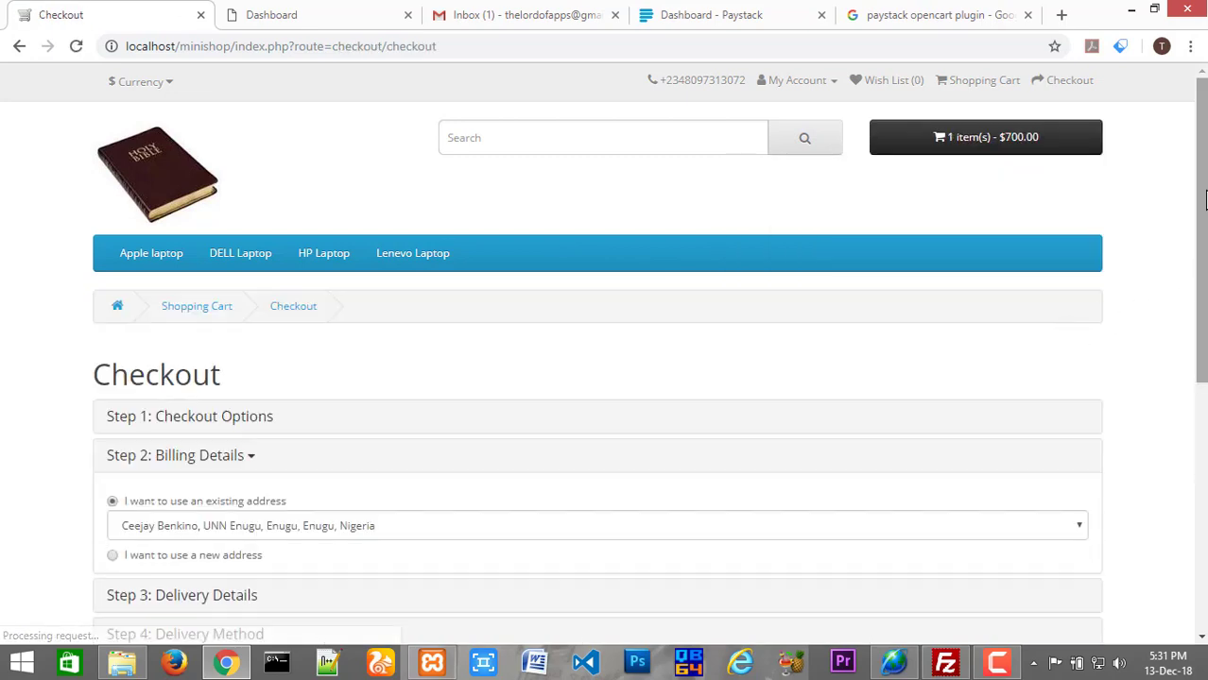
Accept the existing billing and delivery addresses and the Flat Shipping Rate to reach the payment method stage.
{"action": "scroll", "coordinate": [296, 272], "scroll_direction": "down", "scroll_amount": 3}
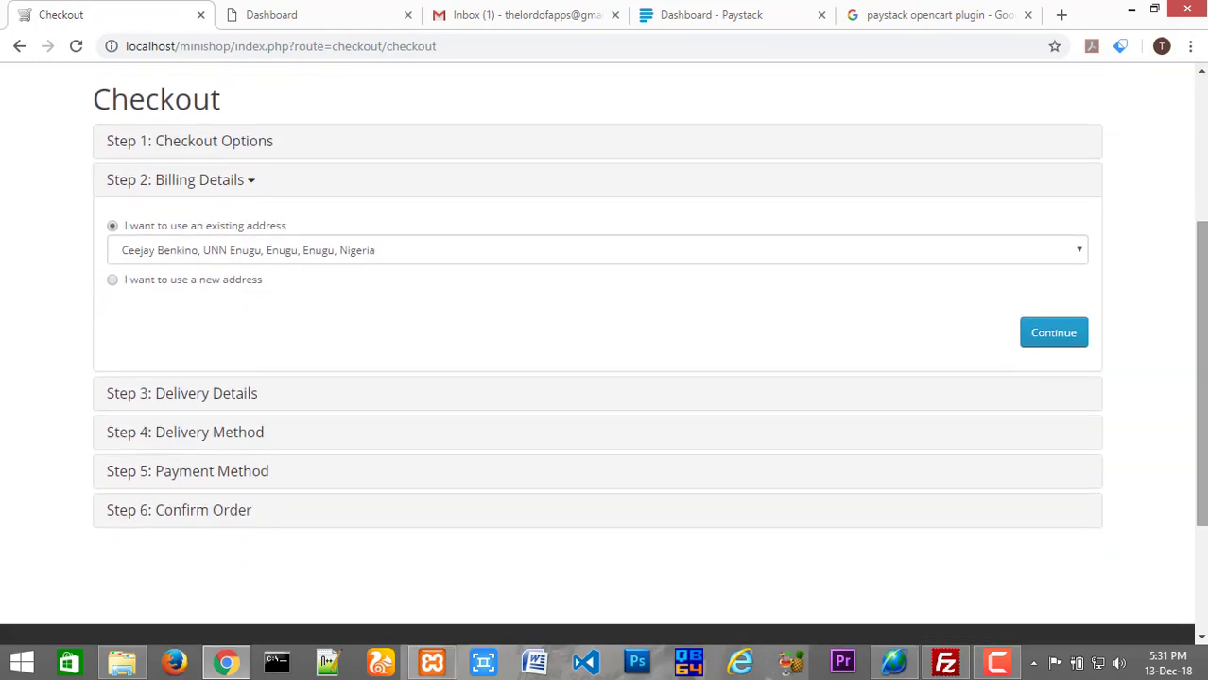
{"action": "left_click", "coordinate": [1041, 337]}
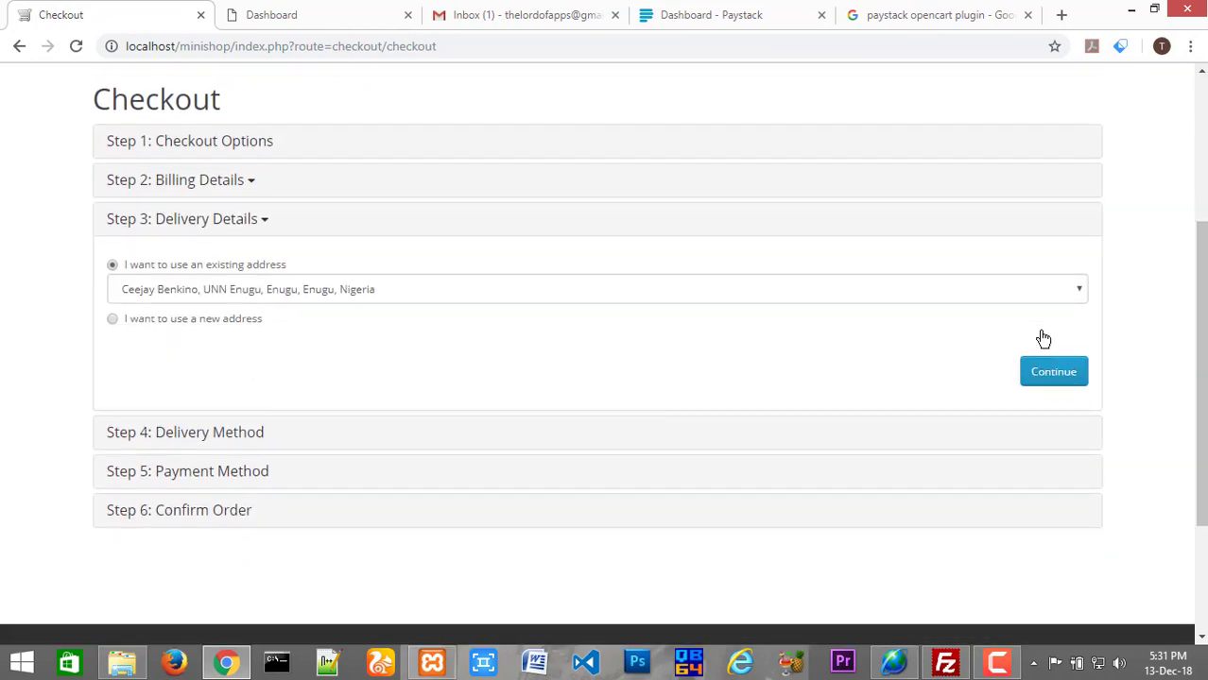
{"action": "left_click", "coordinate": [1059, 378]}
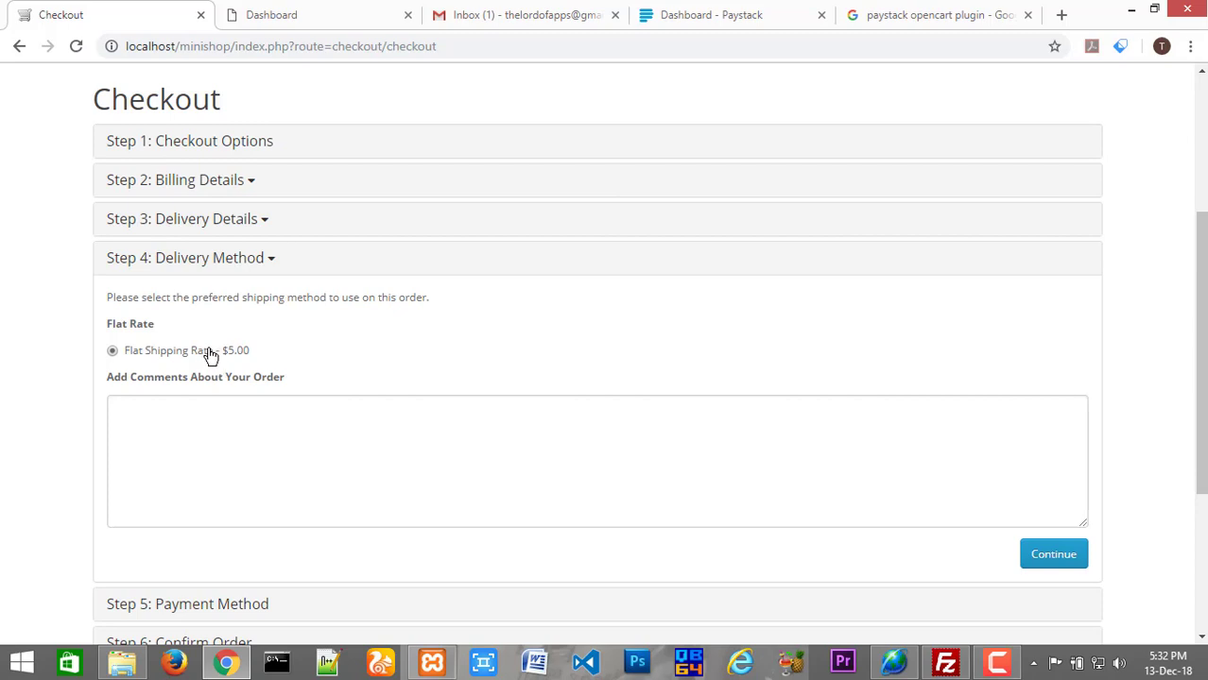
{"action": "left_click", "coordinate": [1060, 558]}
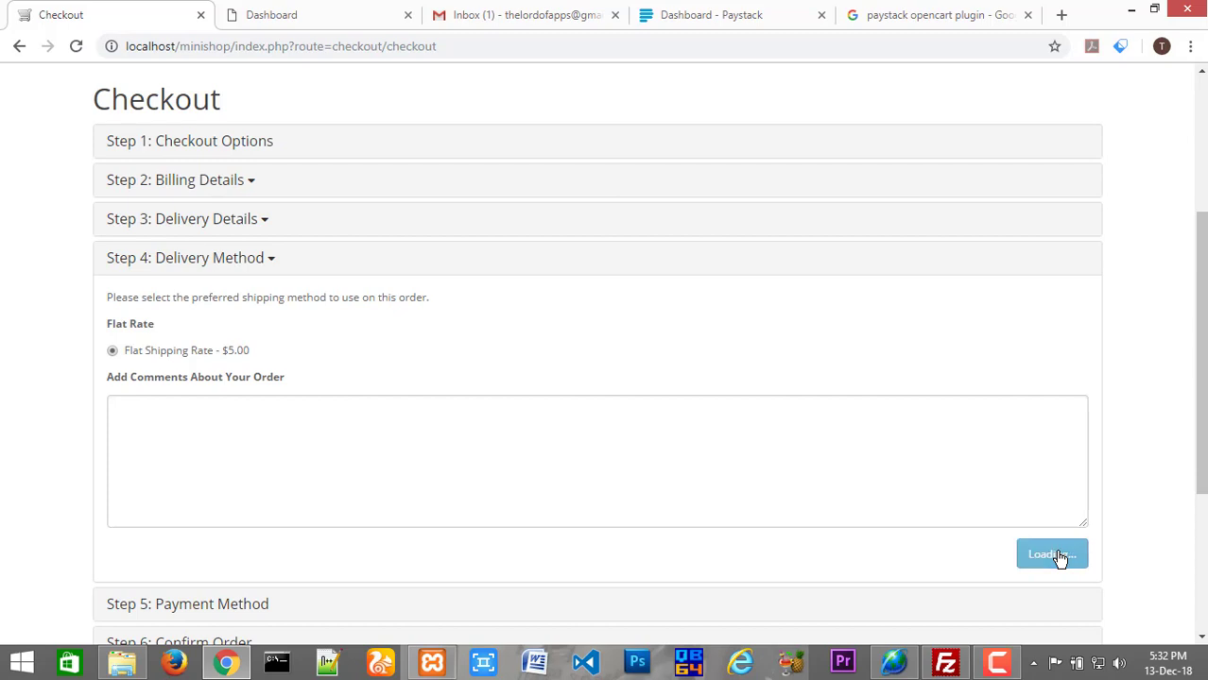
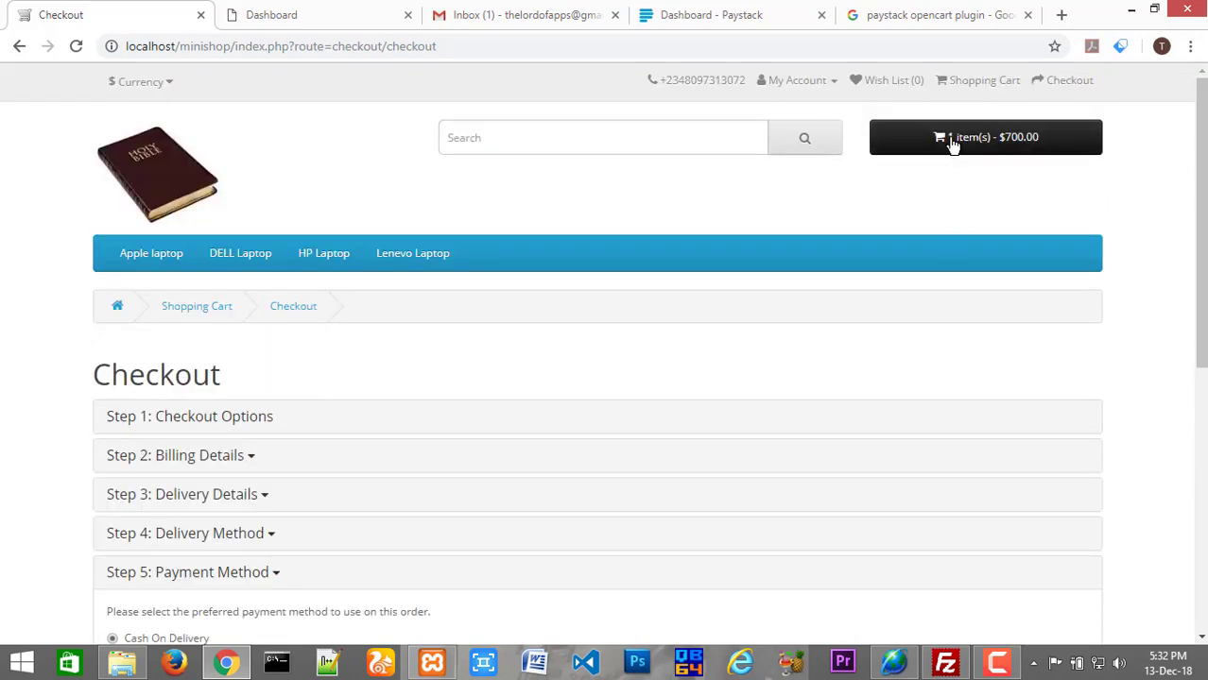
Remove the Dell latitude D876 from the cart and return to the store's home page.
{"action": "left_click", "coordinate": [951, 143]}
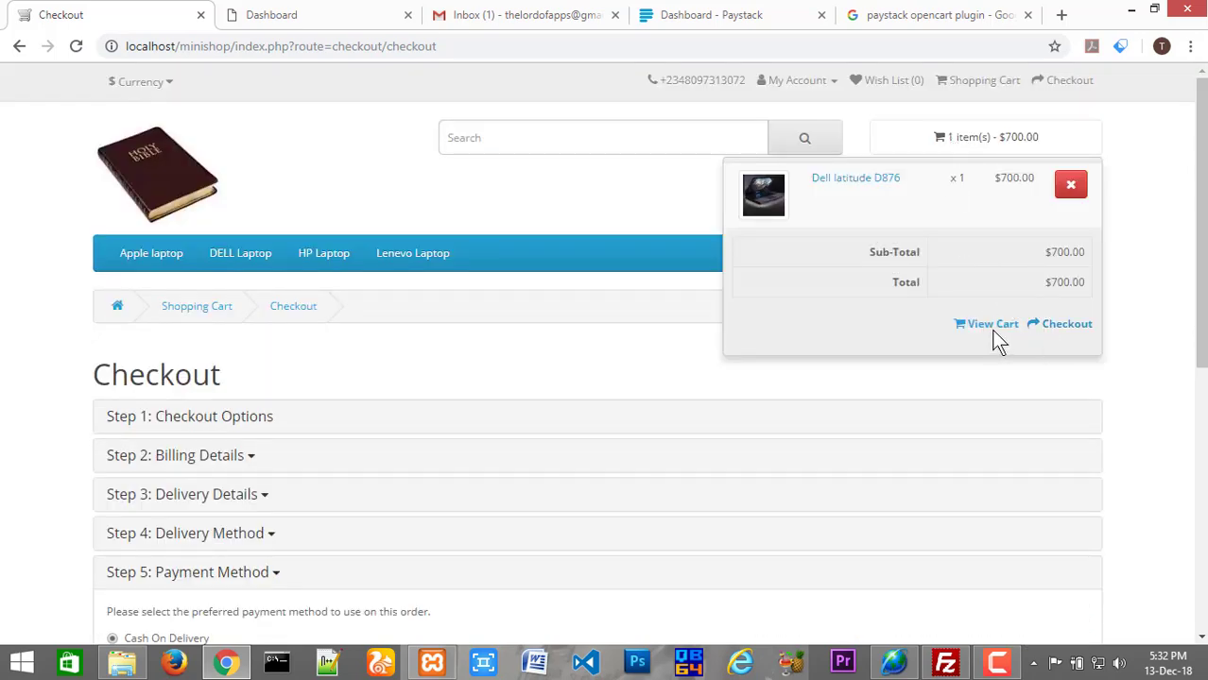
{"action": "left_click", "coordinate": [1071, 184]}
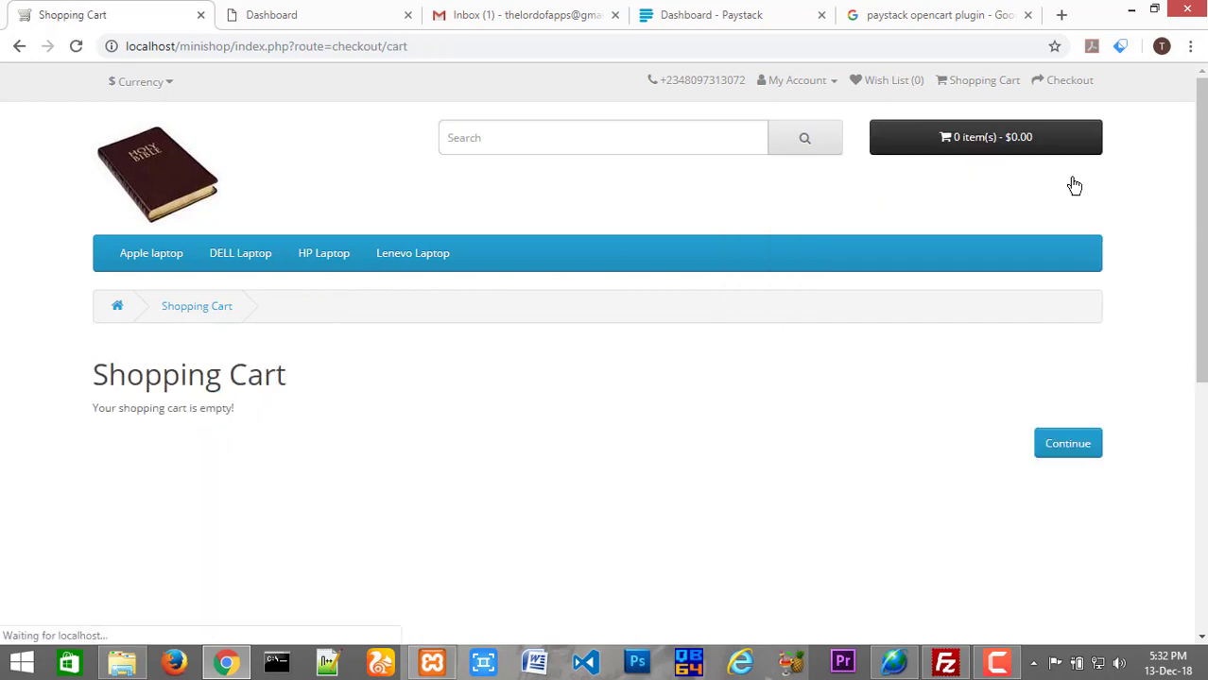
{"action": "left_click", "coordinate": [166, 162]}
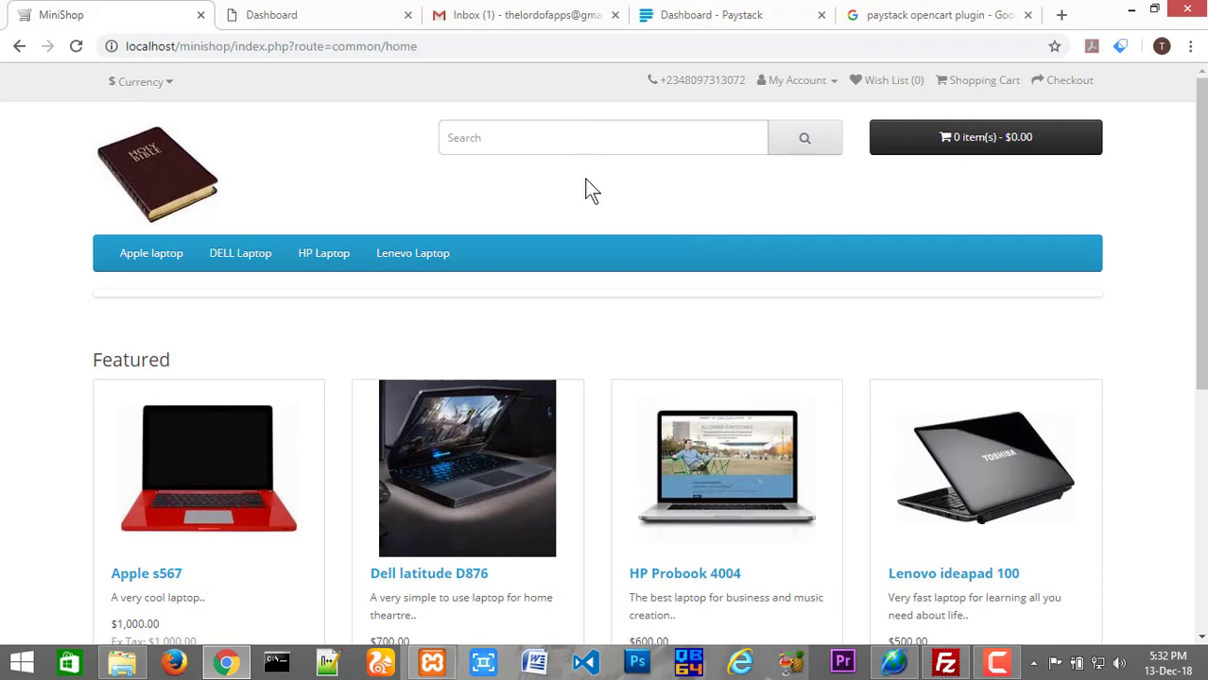
Go to the Paystack dashboard at paystack.com and switch the account from test mode to live mode.
{"action": "left_click", "coordinate": [704, 24]}
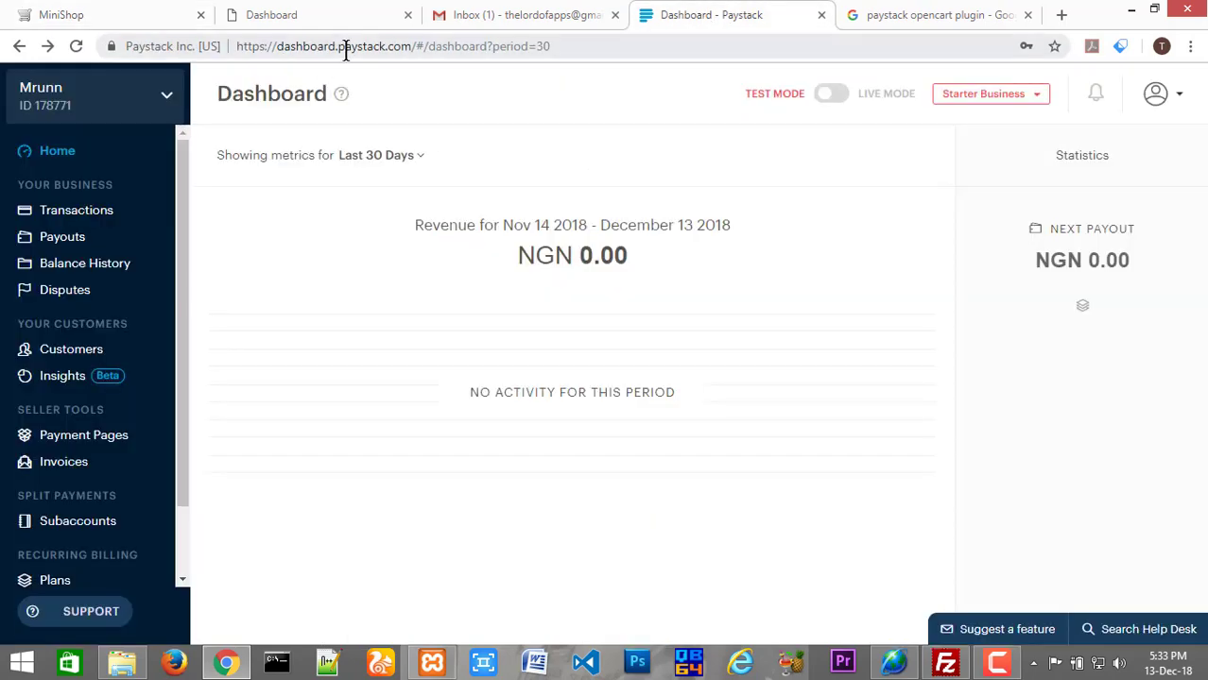
{"action": "left_click_drag", "start_coordinate": [340, 46], "coordinate": [406, 52]}
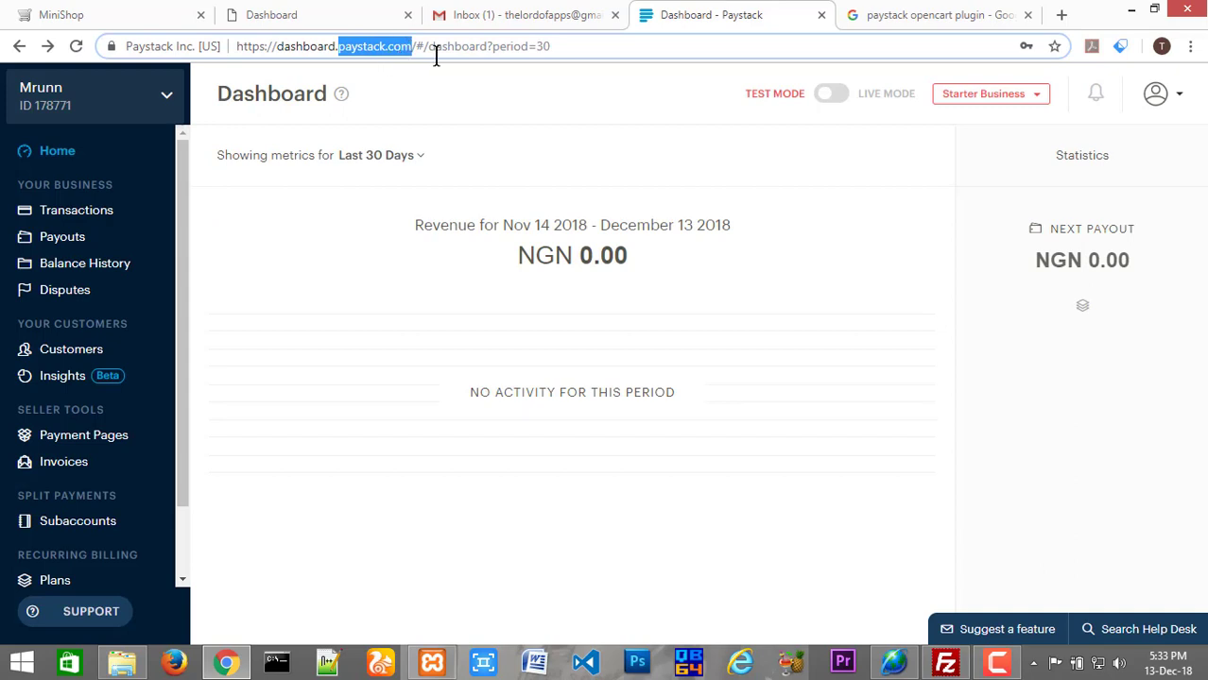
{"action": "left_click", "coordinate": [469, 46]}
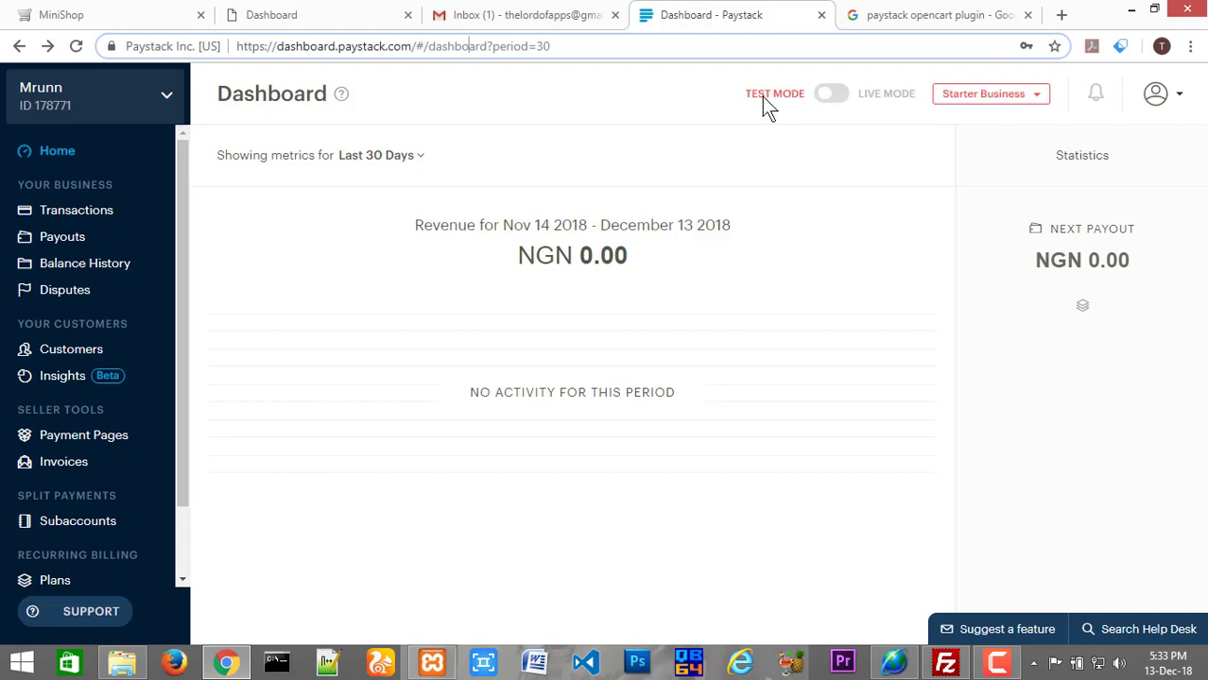
{"action": "left_click", "coordinate": [839, 98]}
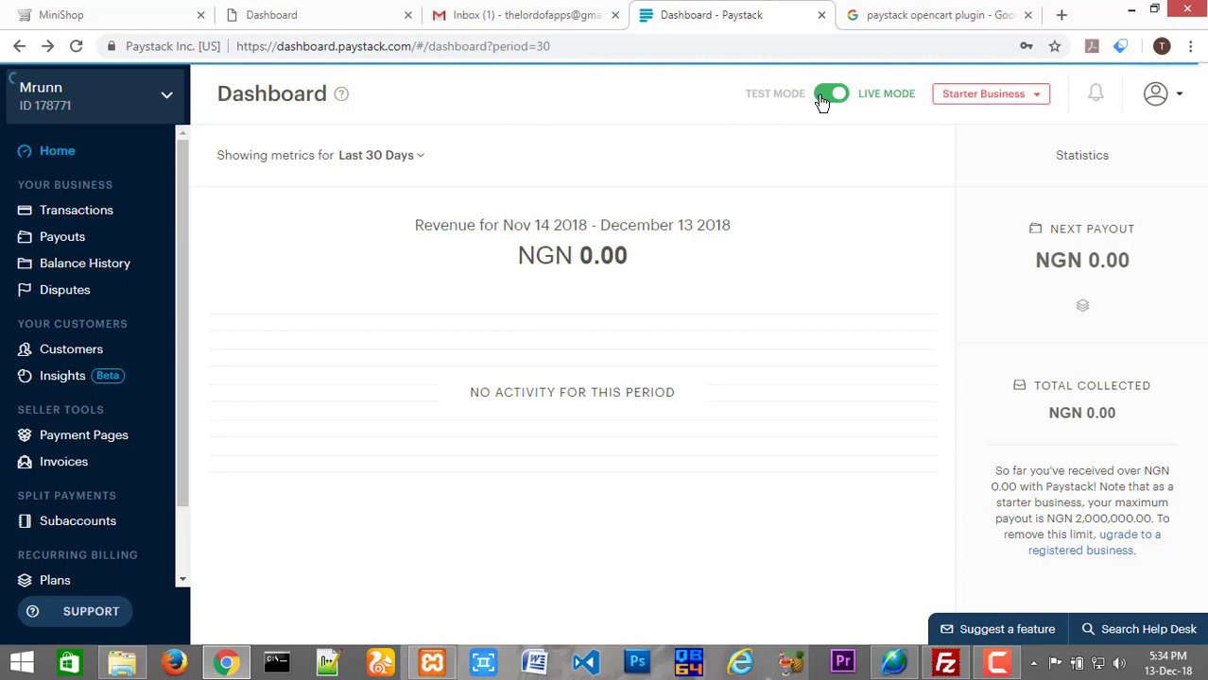
Open the OpenCart marketplace page for Paystack from the Google results for "paystack opencart plugin".
{"action": "left_click", "coordinate": [889, 20]}
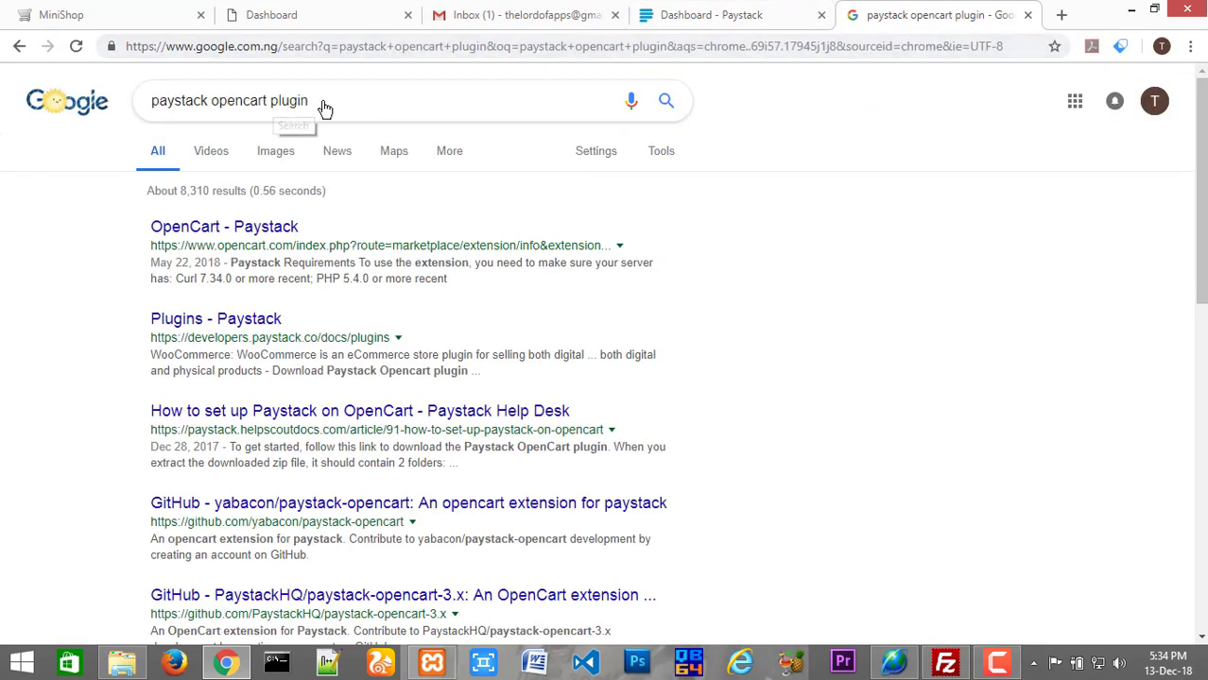
{"action": "triple_click", "coordinate": [142, 112]}
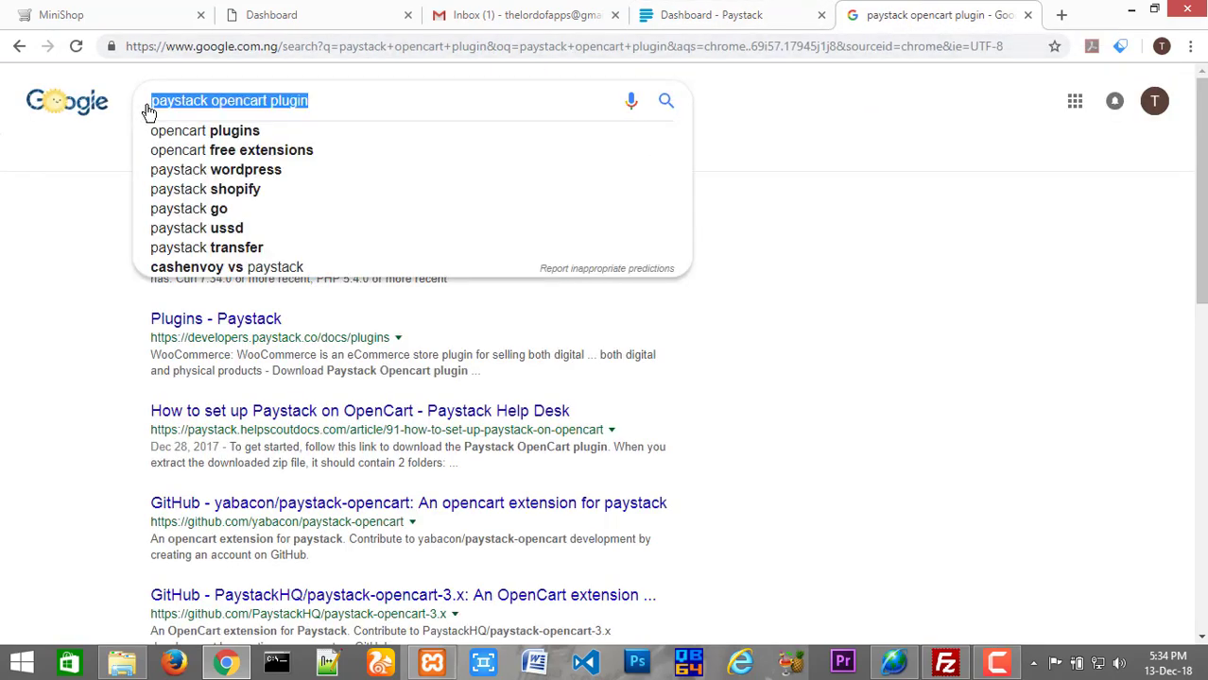
{"action": "left_click", "coordinate": [339, 112]}
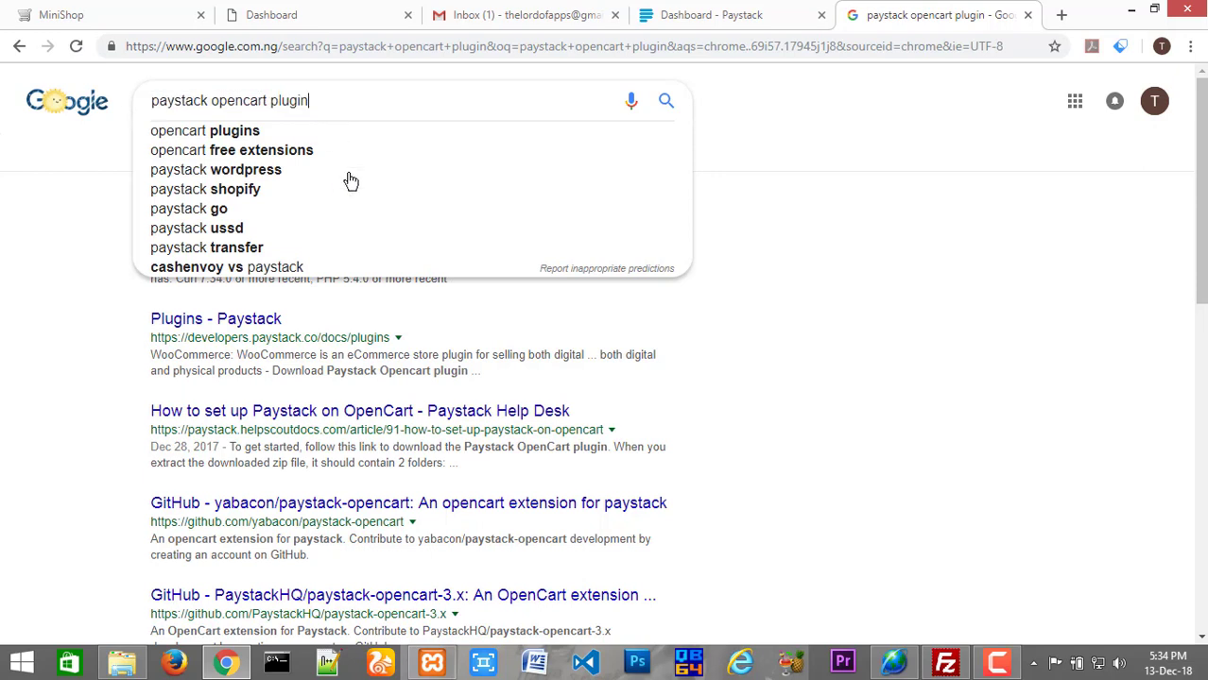
{"action": "left_click", "coordinate": [841, 183]}
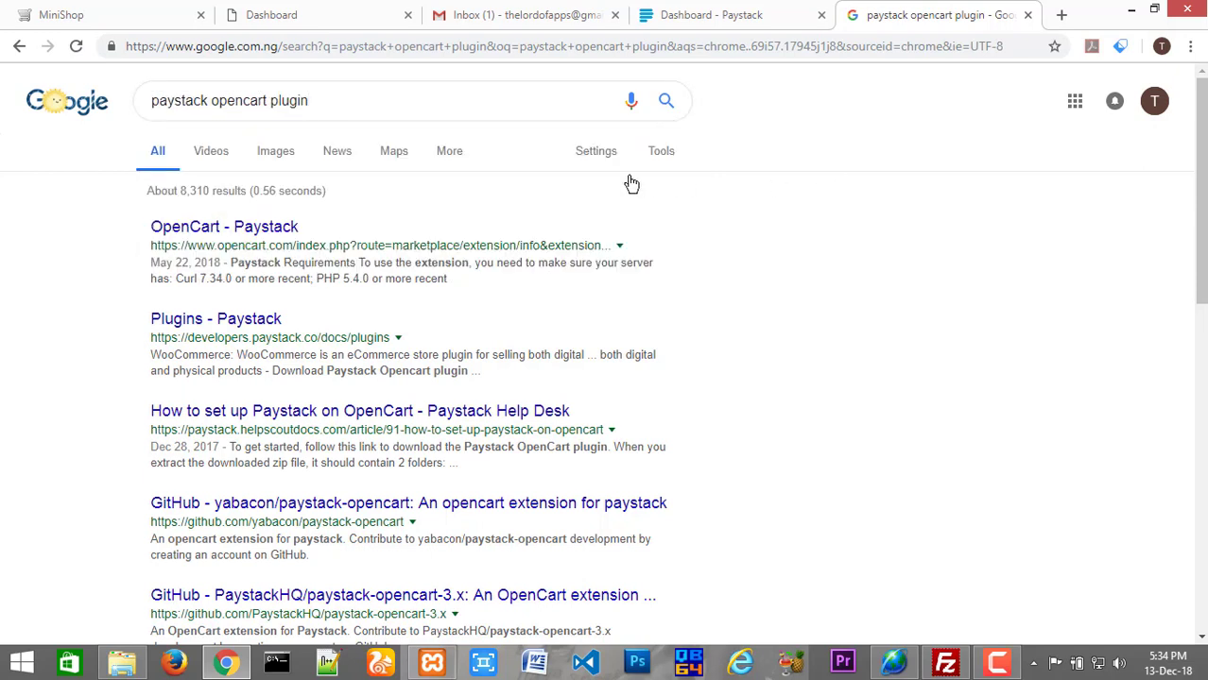
{"action": "left_click", "coordinate": [247, 235]}
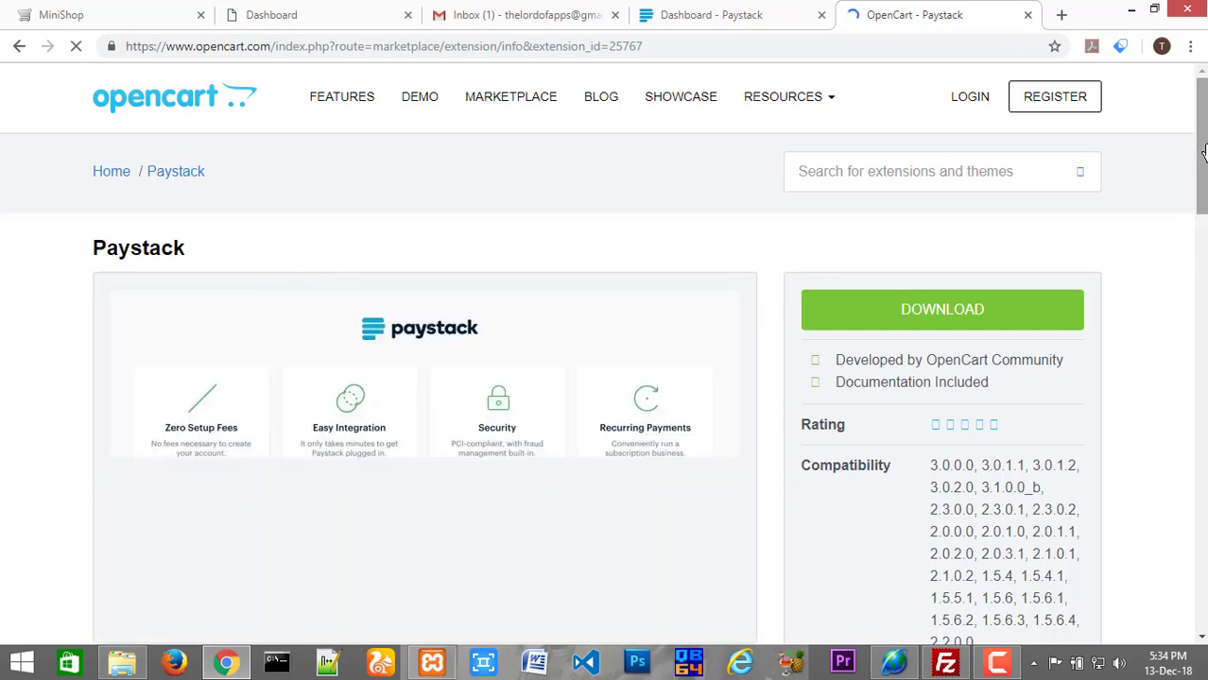
Check the Paystack extension's requirements and compatible OpenCart 3 versions, and request its download.
{"action": "scroll", "coordinate": [1203, 156], "scroll_direction": "down", "scroll_amount": 10}
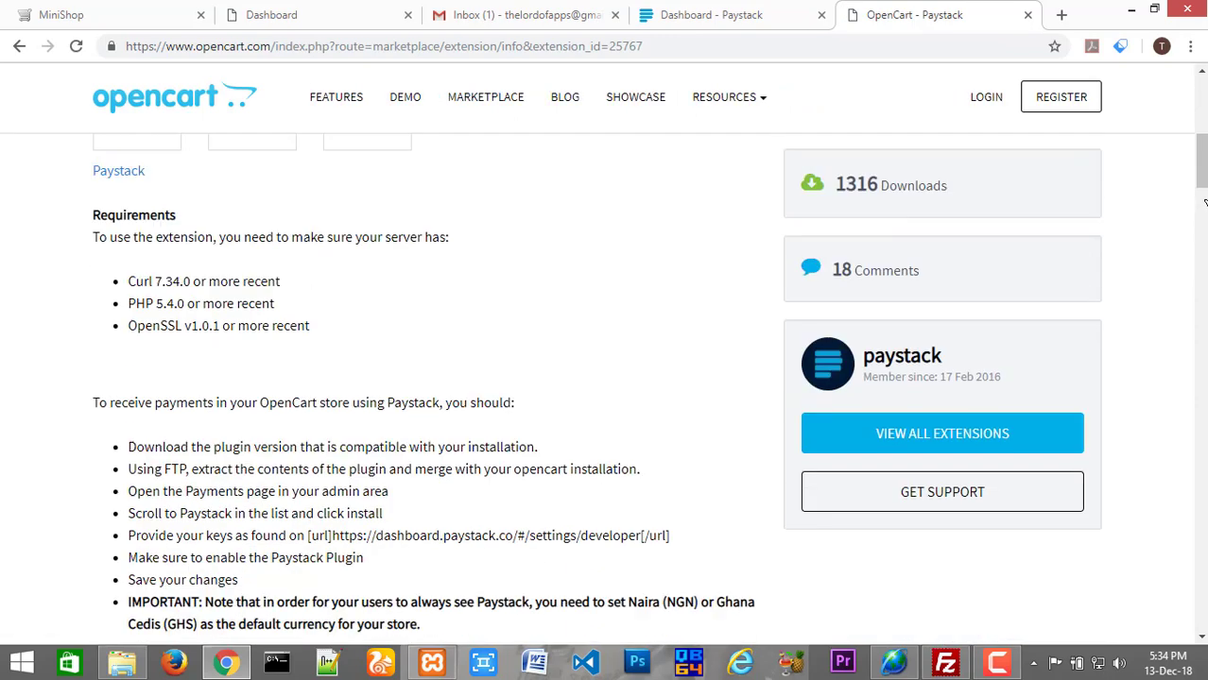
{"action": "scroll", "coordinate": [1203, 127], "scroll_direction": "up", "scroll_amount": 10}
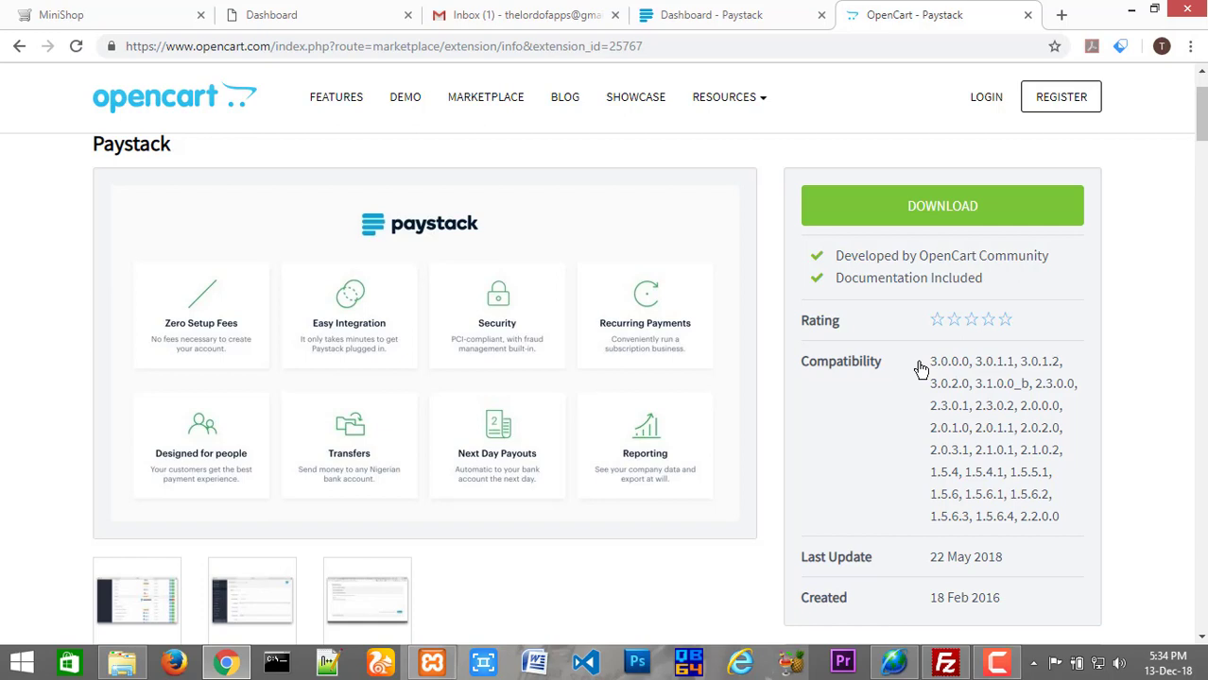
{"action": "left_click_drag", "start_coordinate": [934, 367], "coordinate": [1068, 362]}
{"action": "left_click", "coordinate": [1076, 369]}
{"action": "left_click_drag", "start_coordinate": [932, 368], "coordinate": [1056, 371]}
{"action": "left_click", "coordinate": [1055, 369]}
{"action": "left_click", "coordinate": [946, 218]}
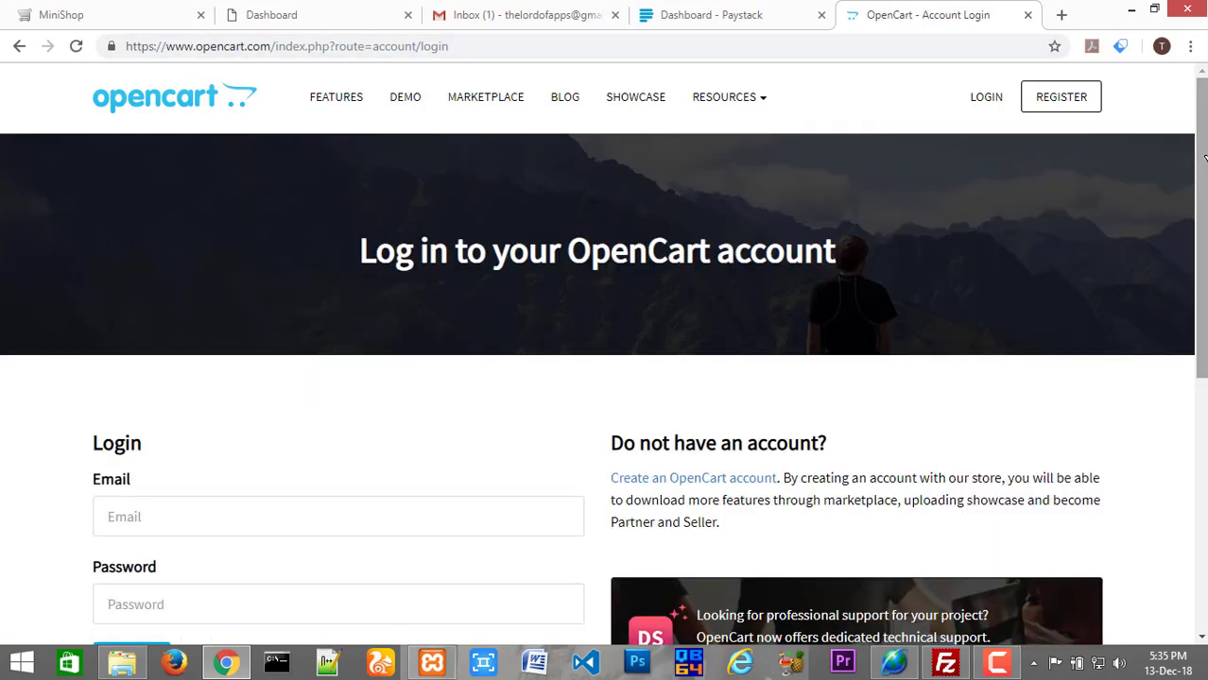
Look over the OpenCart account login page and show the Windows desktop.
{"action": "scroll", "coordinate": [1203, 159], "scroll_direction": "down", "scroll_amount": 3}
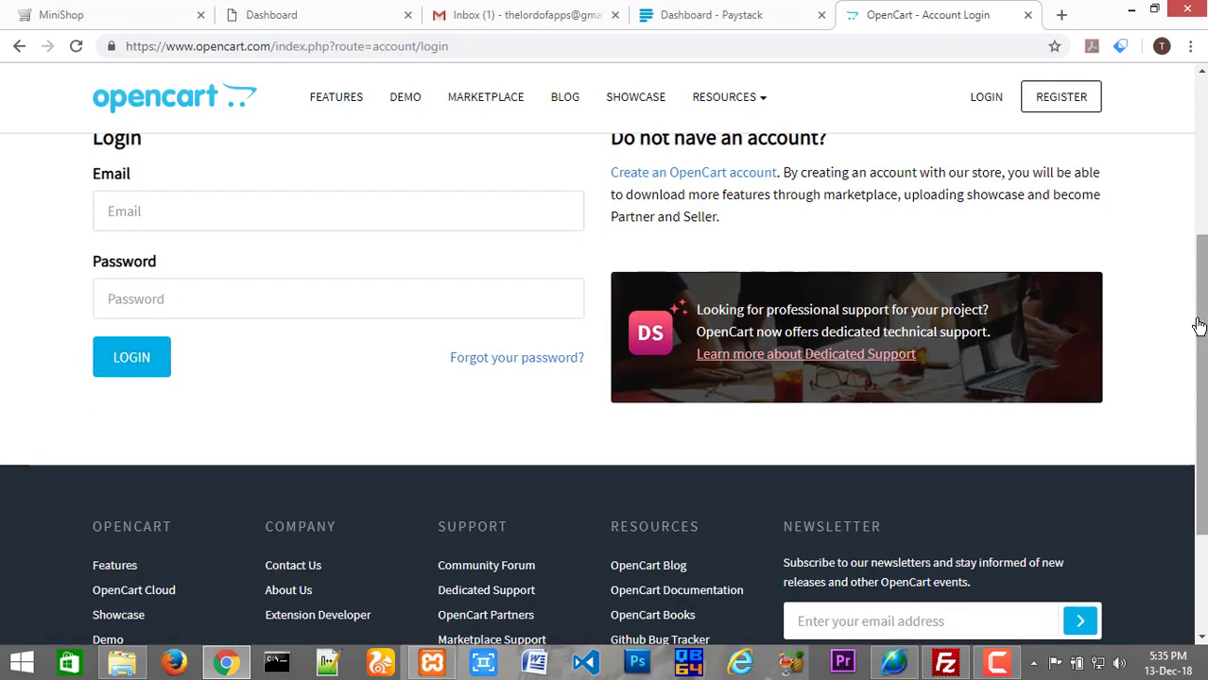
{"action": "scroll", "coordinate": [1199, 326], "scroll_direction": "up", "scroll_amount": 3}
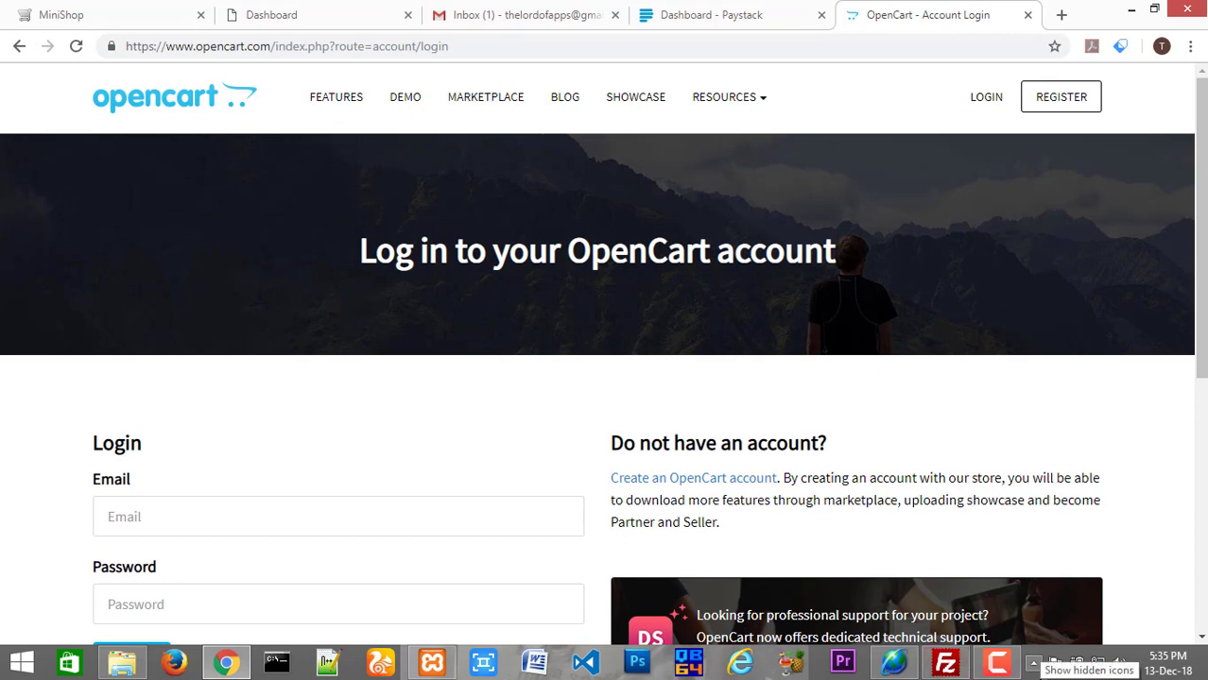
{"action": "right_click", "coordinate": [1041, 662]}
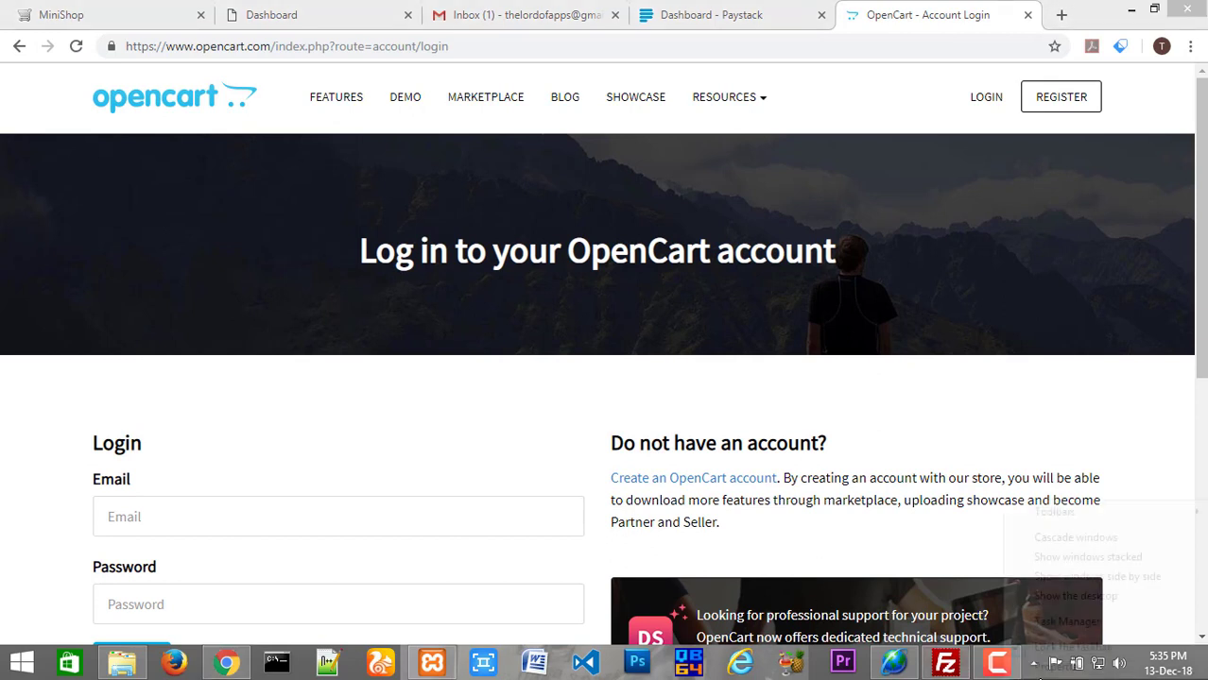
{"action": "left_click", "coordinate": [1066, 597]}
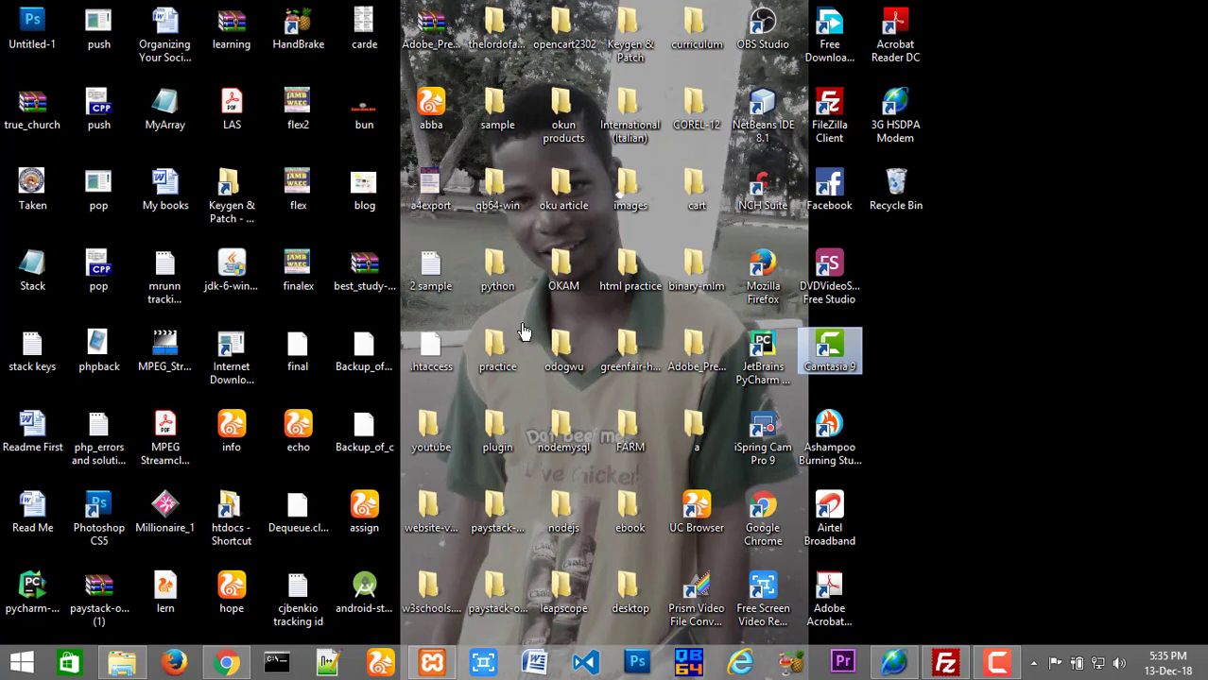
Create a new folder on the desktop and name it pplug.
{"action": "left_click", "coordinate": [101, 594]}
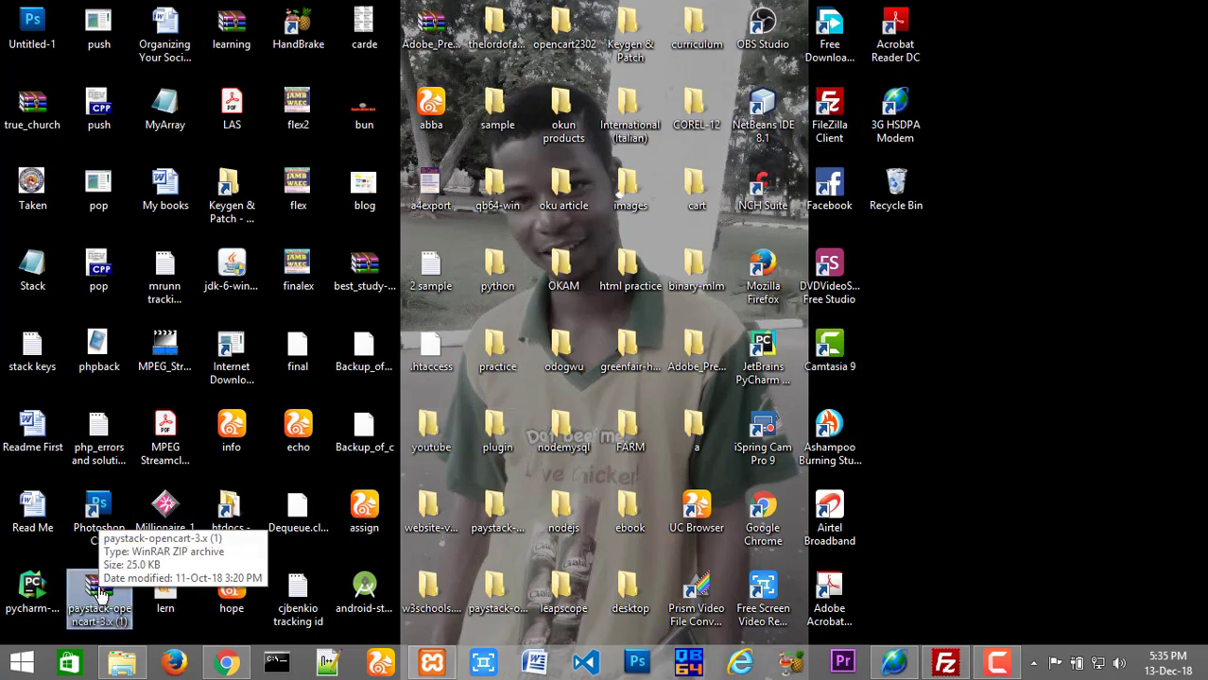
{"action": "left_click", "coordinate": [936, 344]}
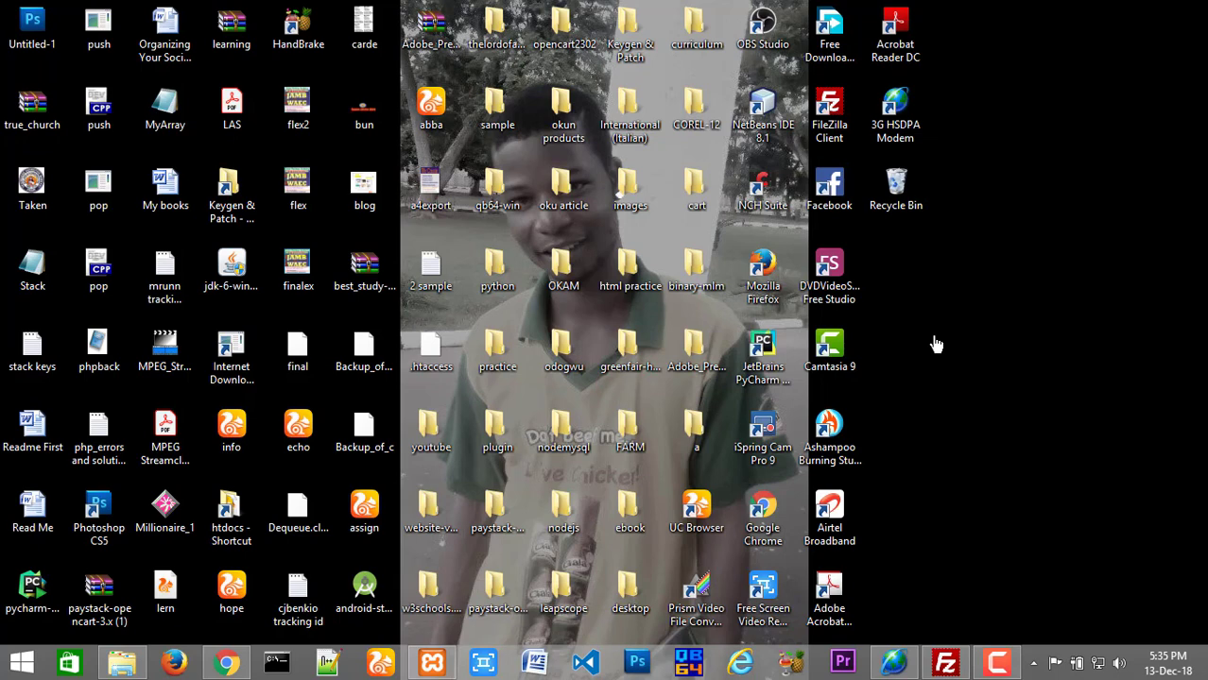
{"action": "right_click", "coordinate": [936, 344]}
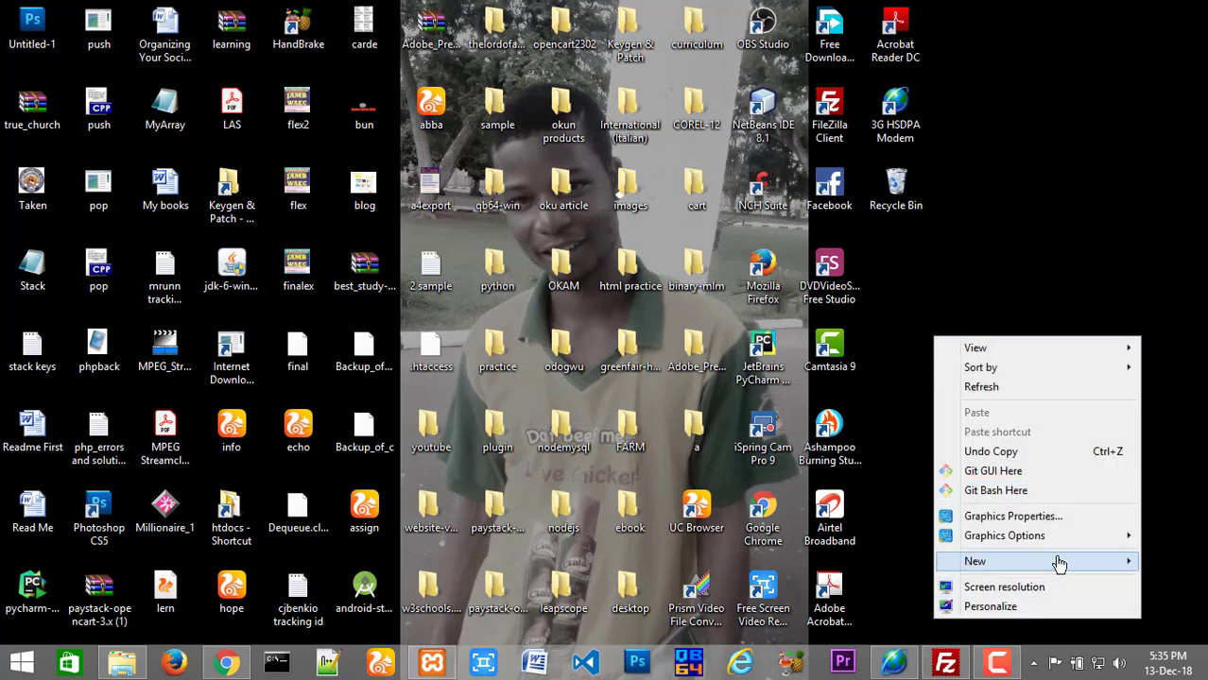
{"action": "mouse_move", "coordinate": [1070, 567]}
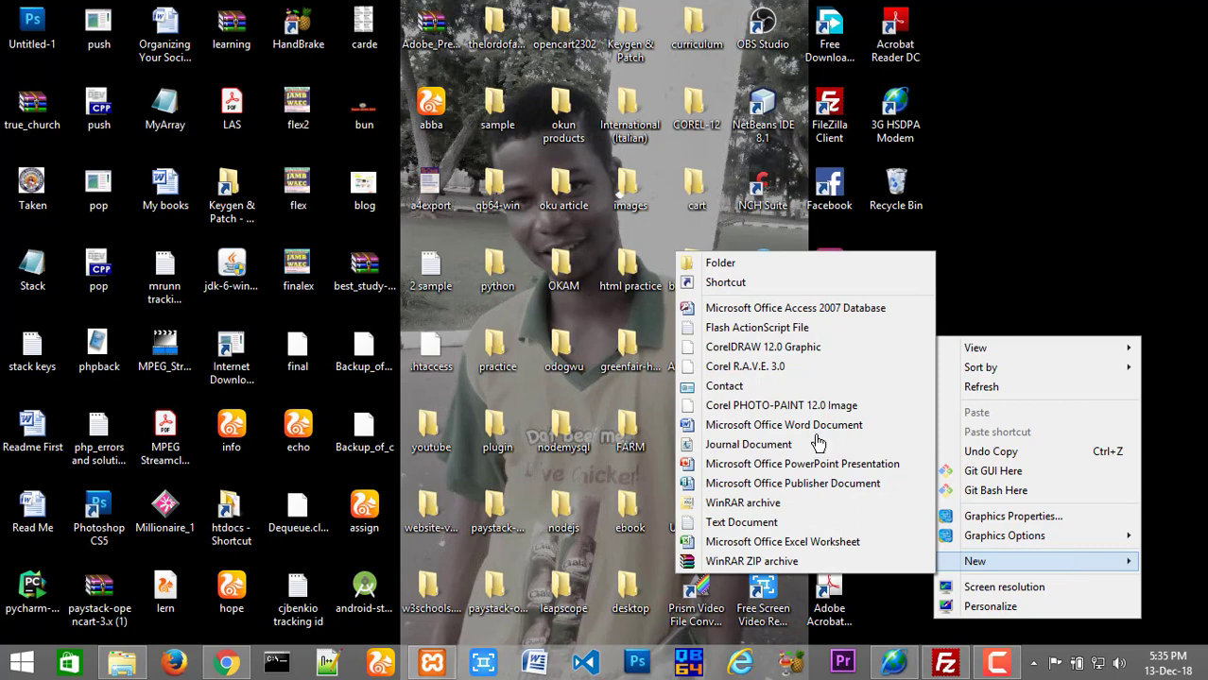
{"action": "left_click", "coordinate": [761, 265]}
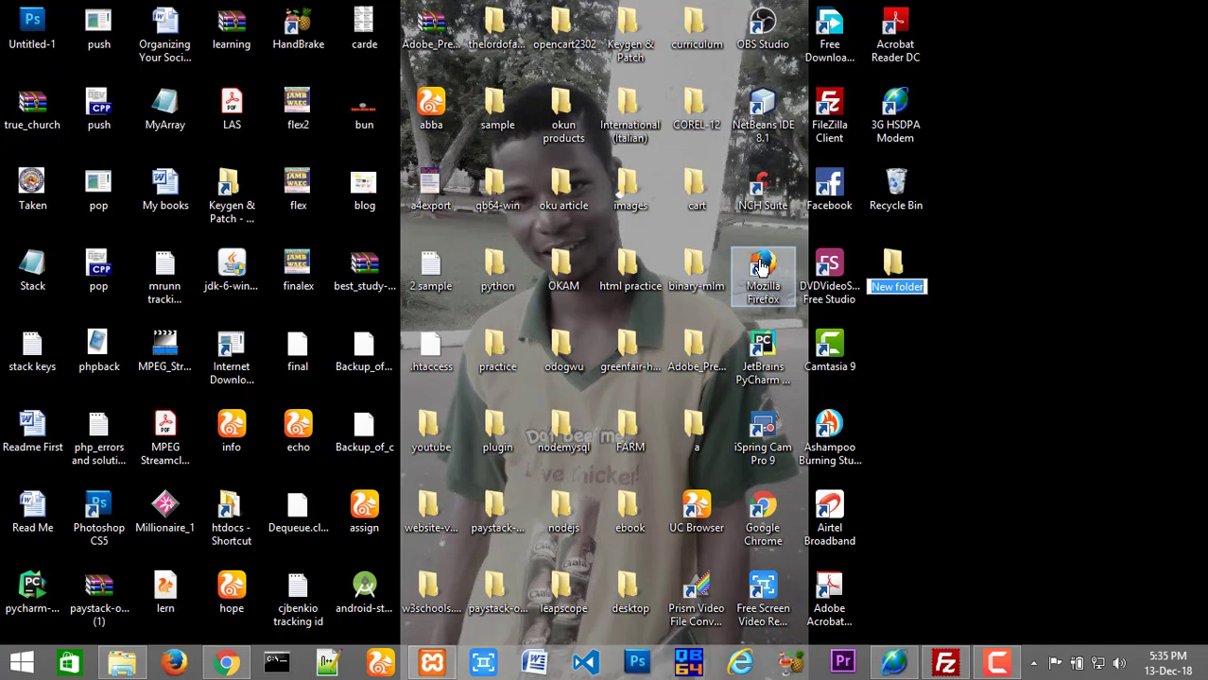
{"action": "type", "text": "pp"}
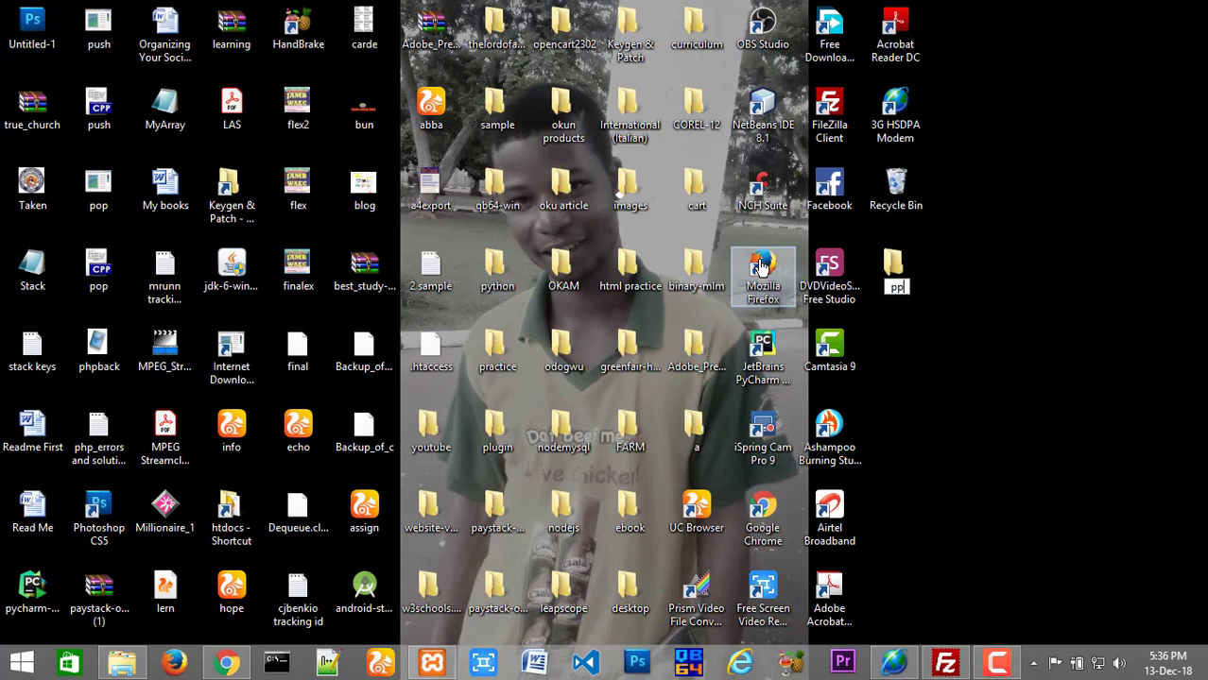
{"action": "type", "text": "lug"}
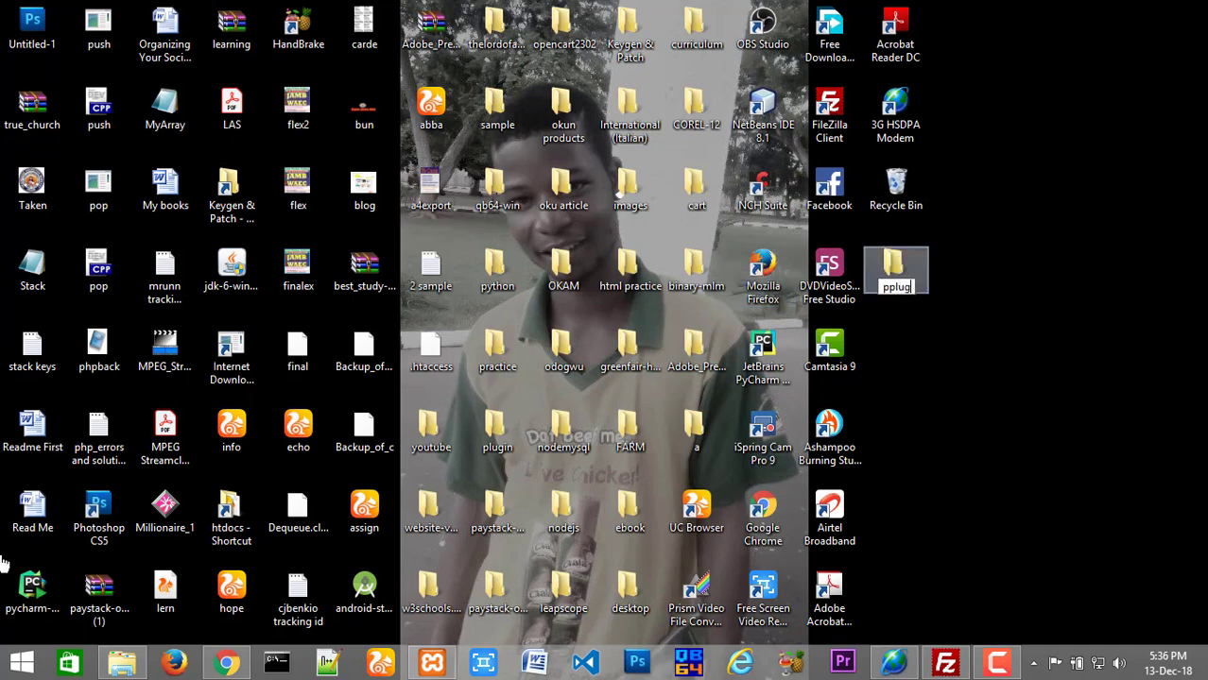
Extract the paystack-opencart-3.x (1) ZIP archive into the desktop's pplug folder with WinRAR, and close the archive.
{"action": "double_click", "coordinate": [107, 612]}
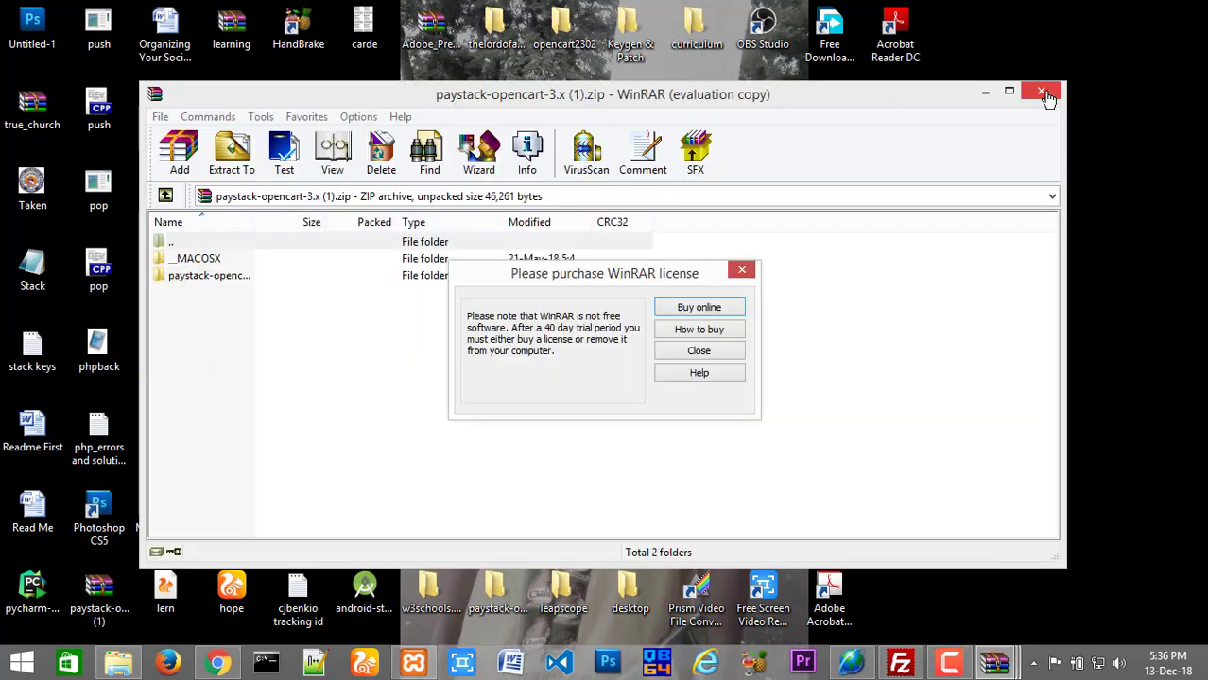
{"action": "left_click", "coordinate": [745, 272]}
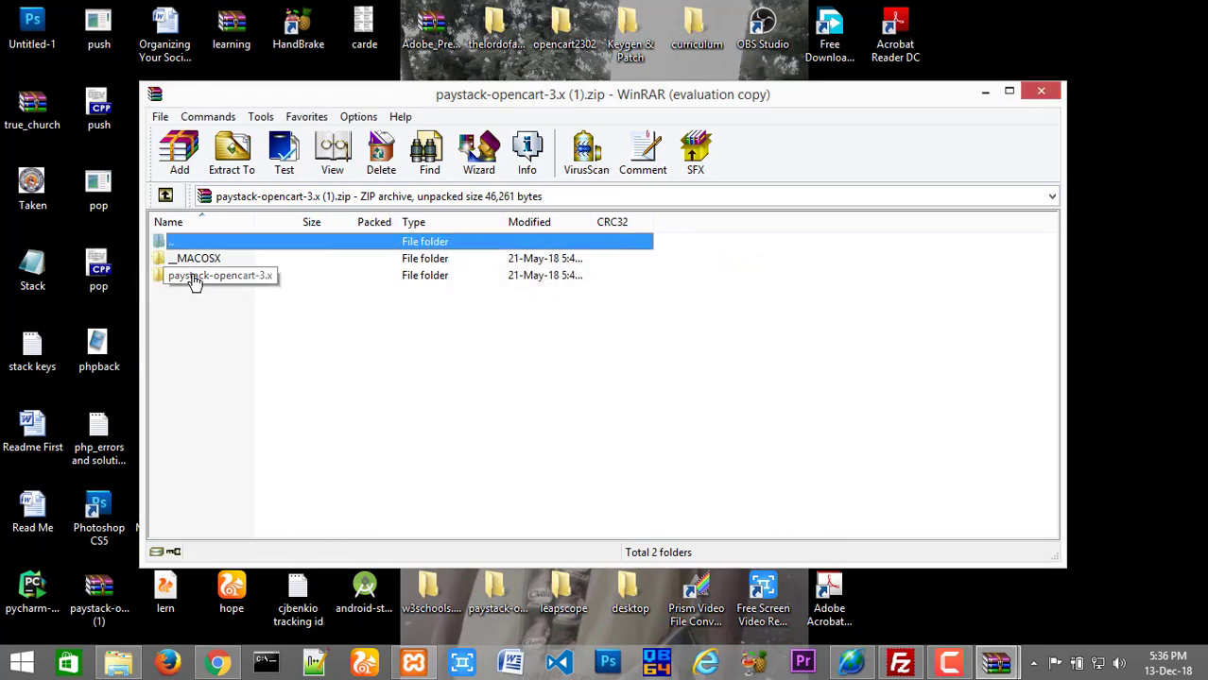
{"action": "left_click", "coordinate": [231, 161]}
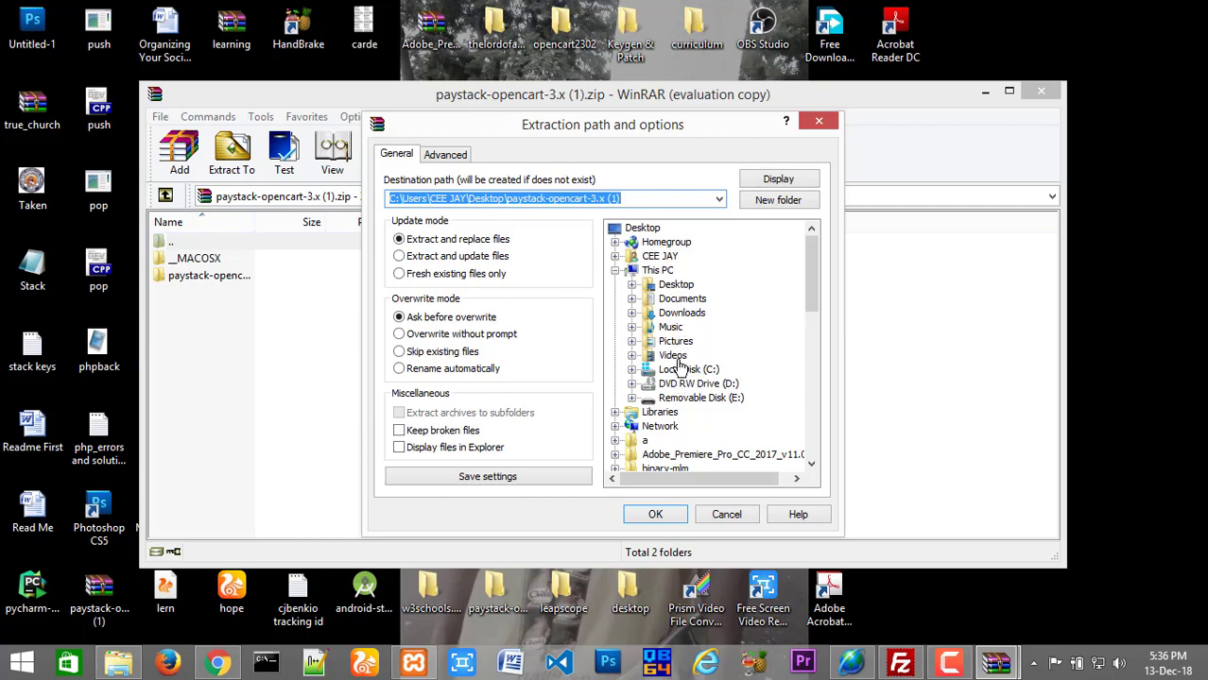
{"action": "left_click_drag", "start_coordinate": [810, 279], "coordinate": [824, 456]}
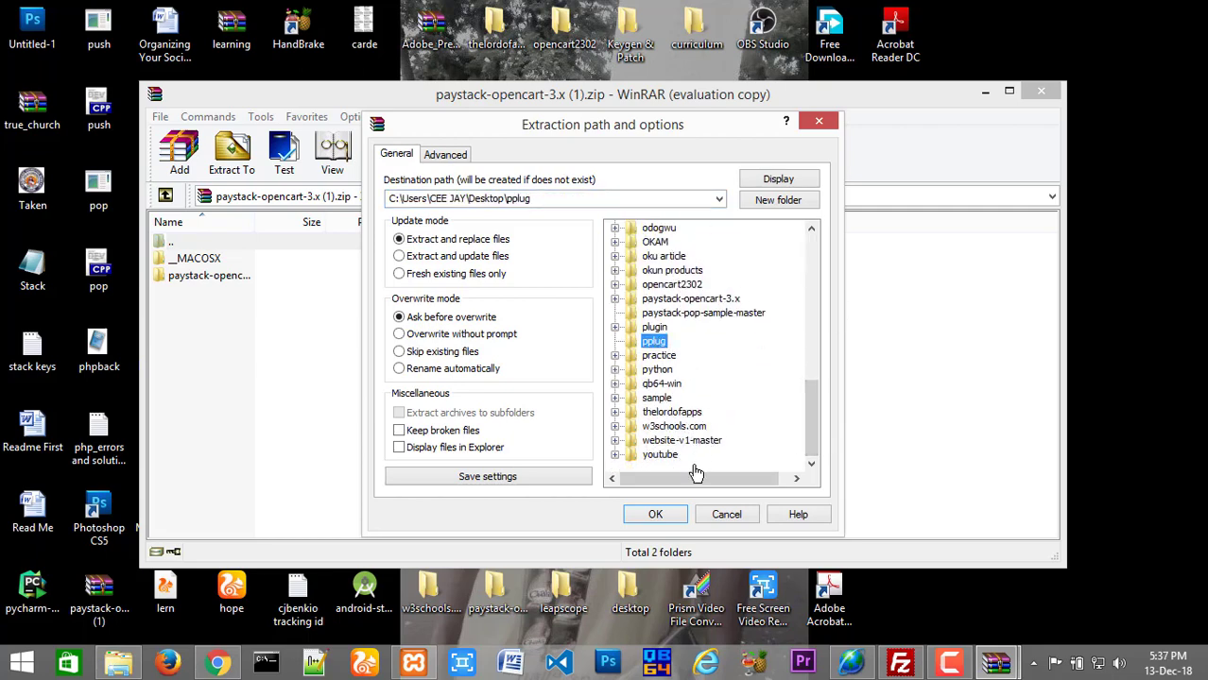
{"action": "left_click", "coordinate": [655, 515]}
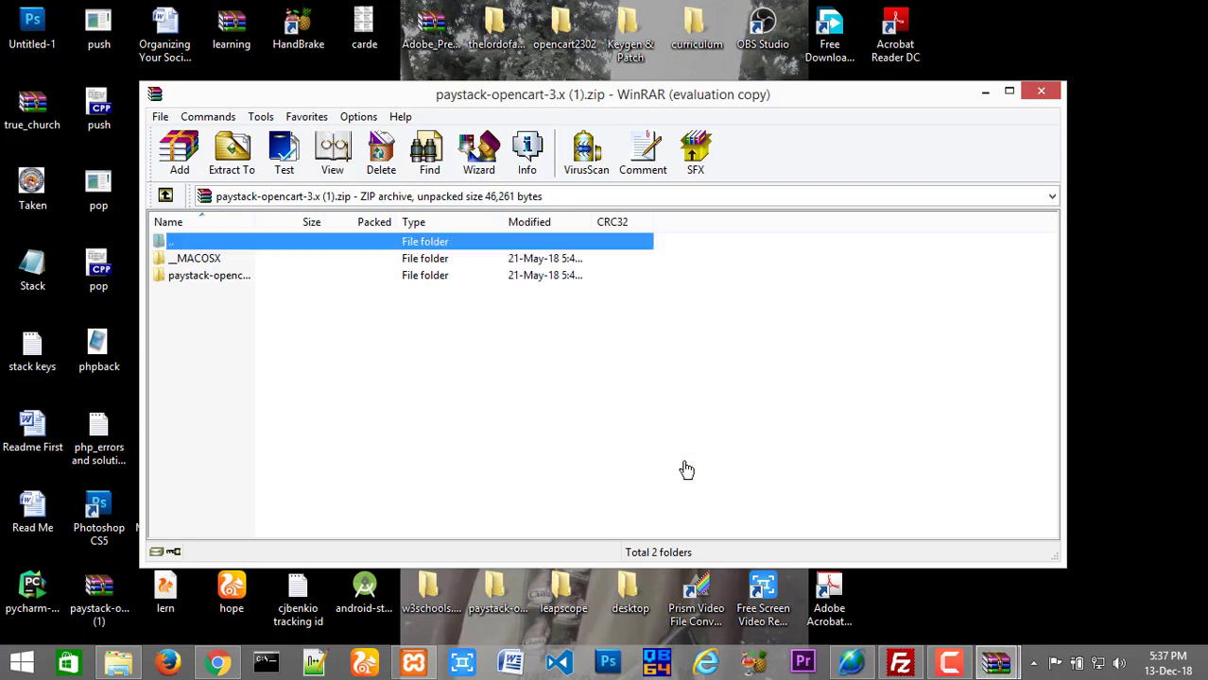
{"action": "left_click", "coordinate": [1041, 94]}
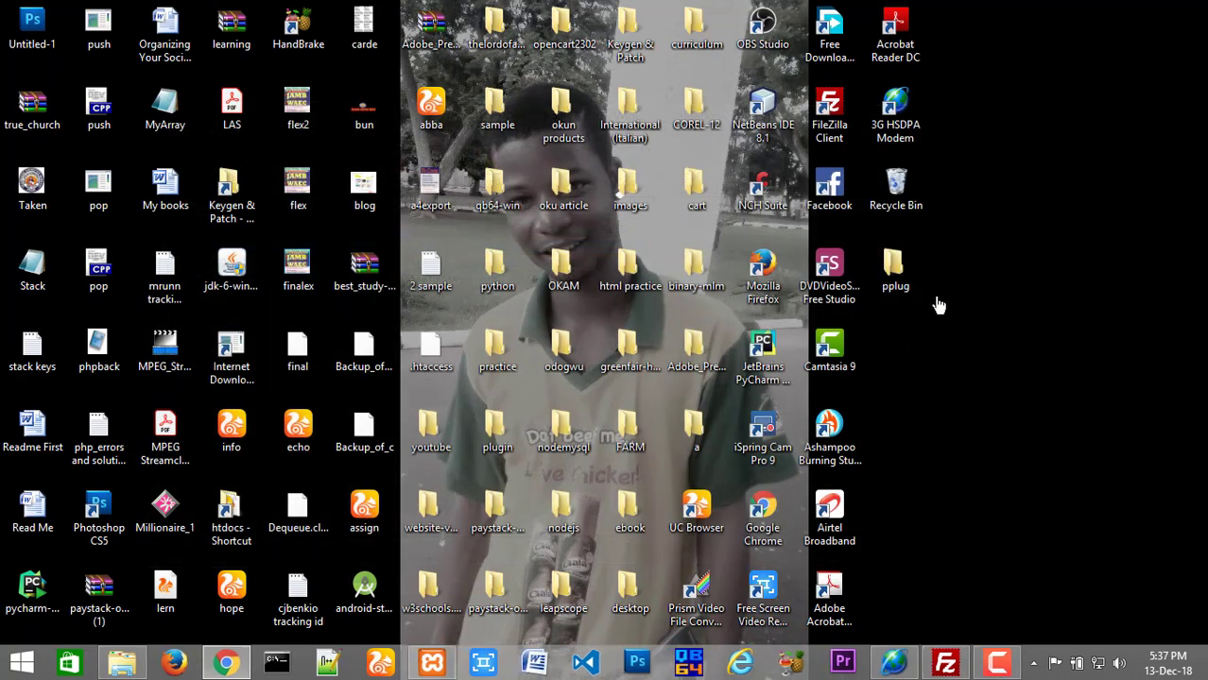
Open the pplug folder, look through its __MACOSX subfolder, and return to pplug.
{"action": "left_click", "coordinate": [898, 270]}
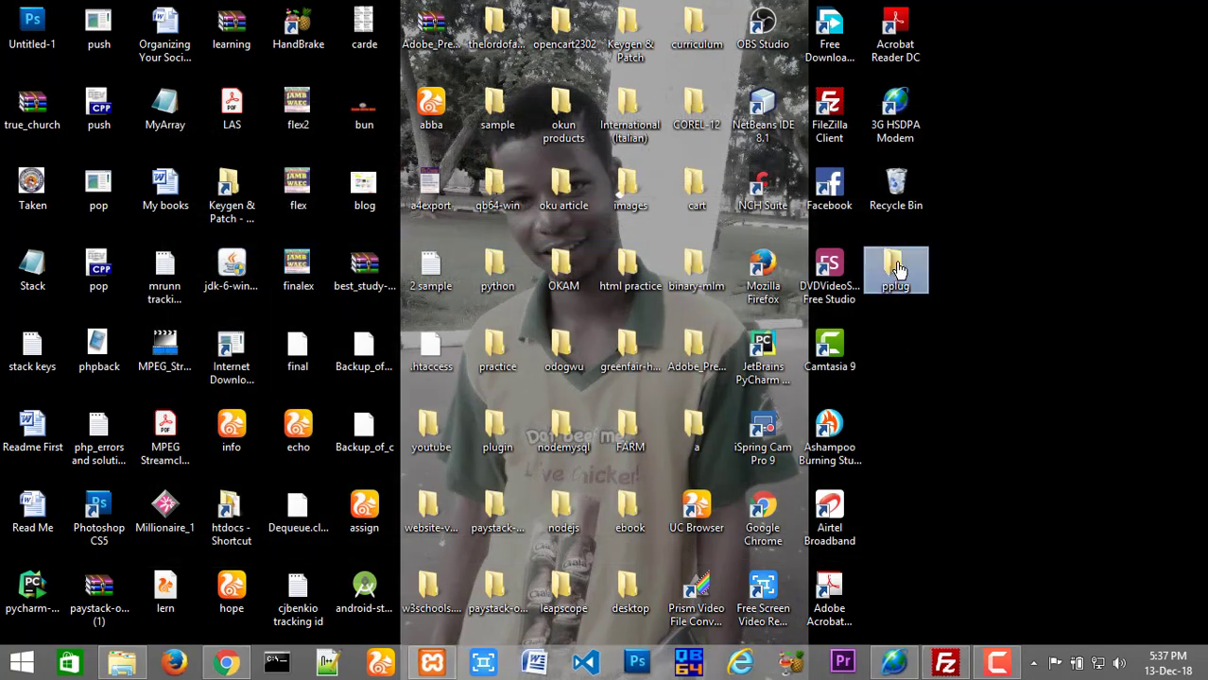
{"action": "double_click", "coordinate": [894, 270]}
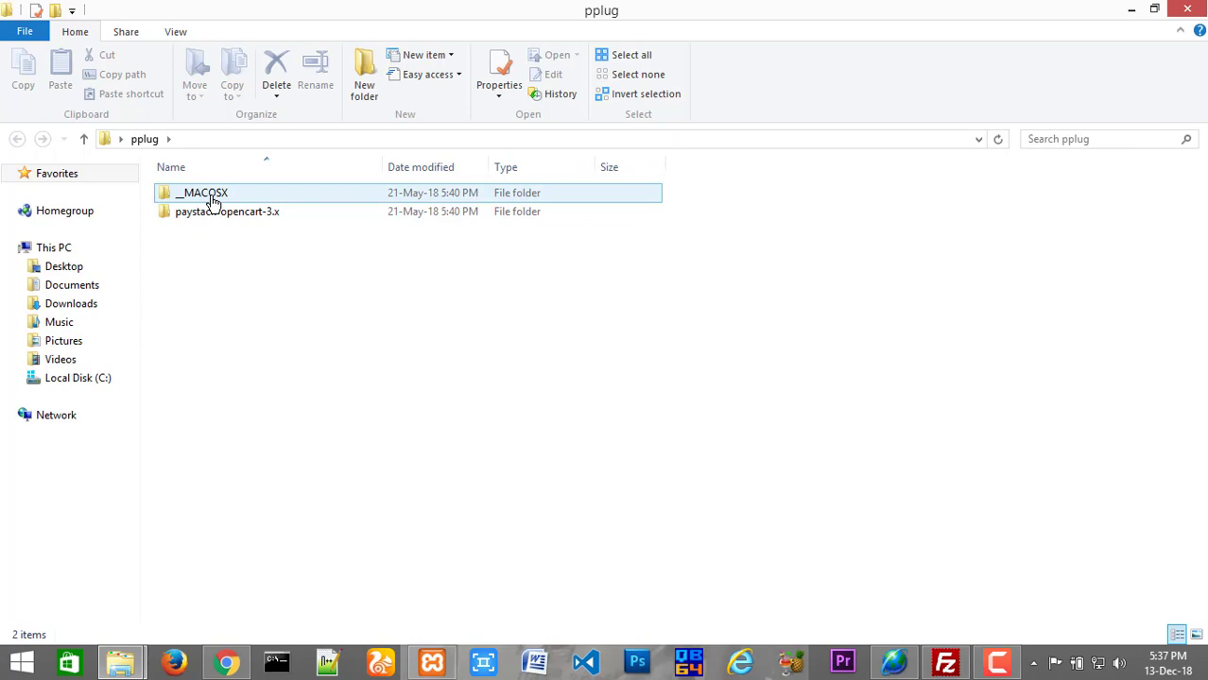
{"action": "double_click", "coordinate": [214, 198]}
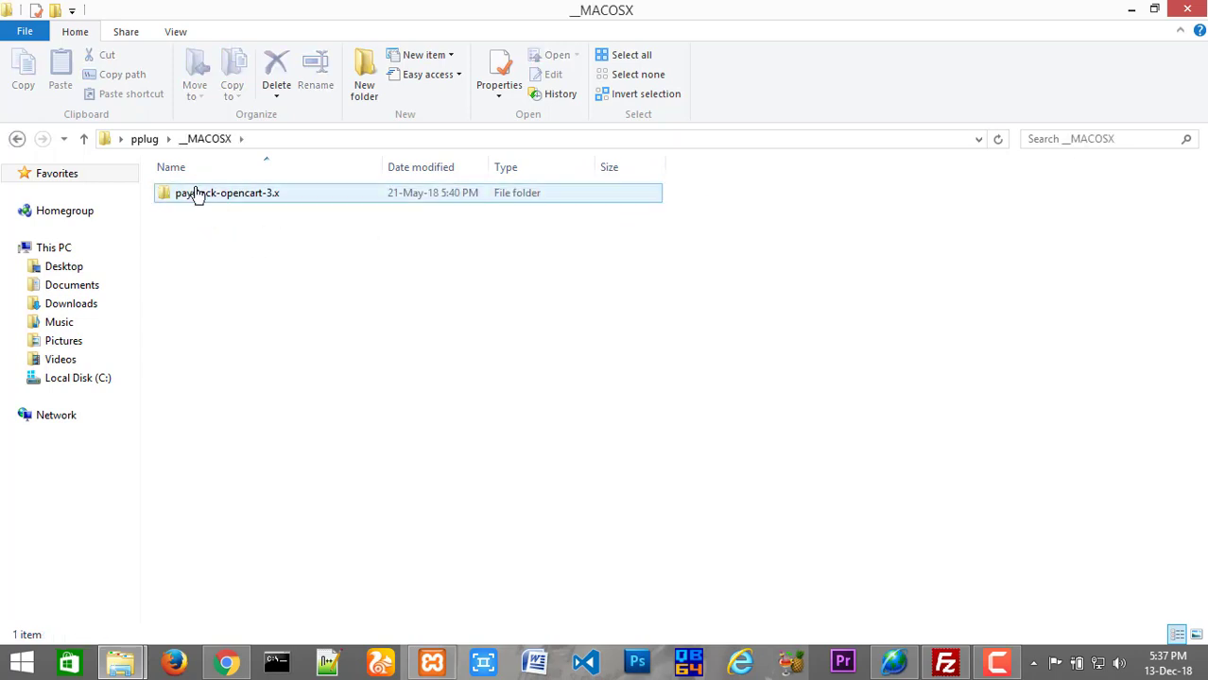
{"action": "left_click", "coordinate": [222, 200]}
{"action": "double_click", "coordinate": [223, 201]}
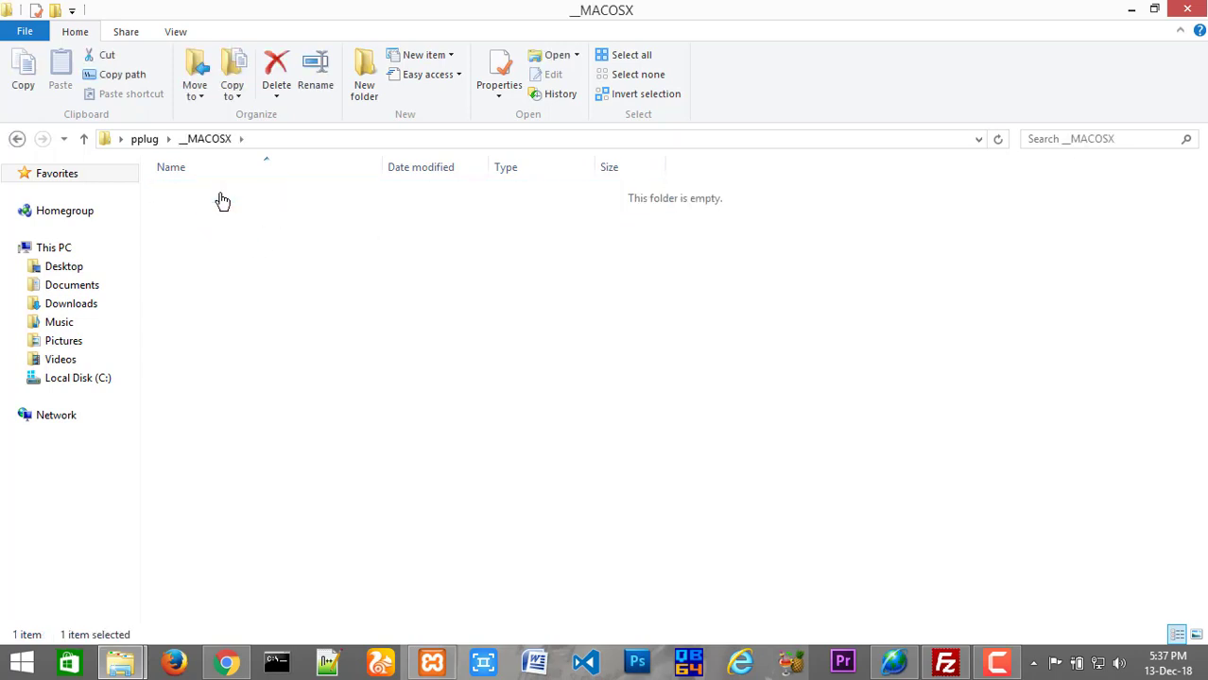
{"action": "left_click", "coordinate": [17, 140]}
{"action": "left_click", "coordinate": [17, 139]}
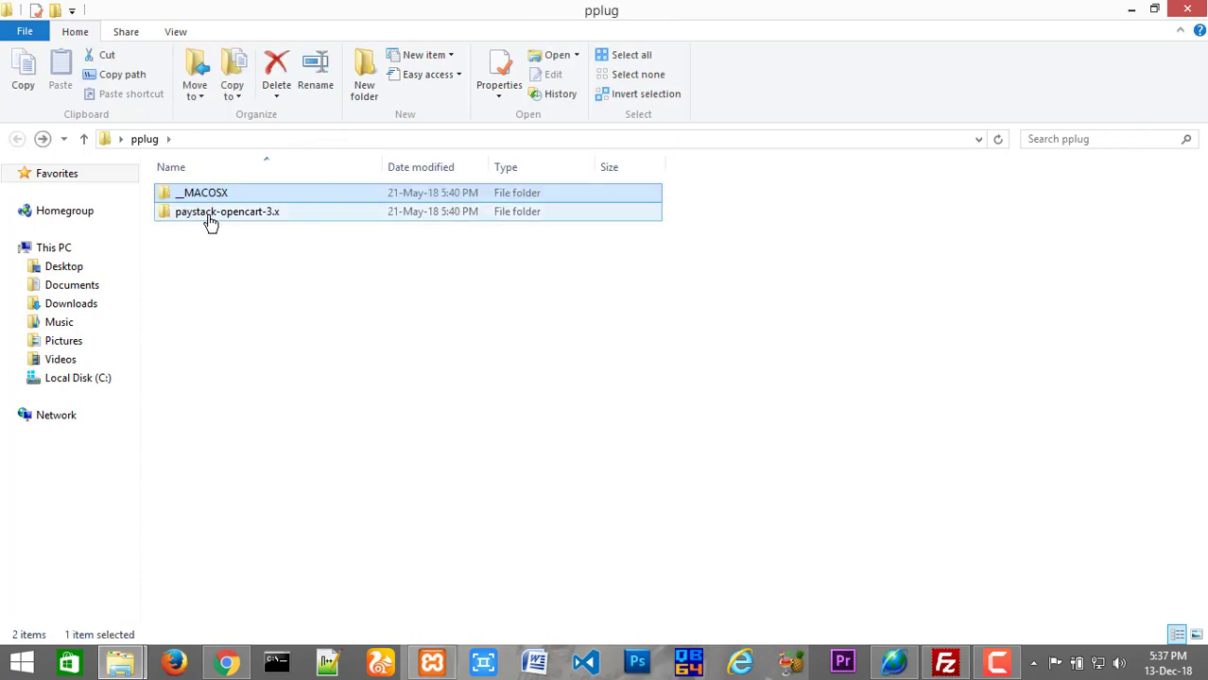
Open the upload folder inside paystack-opencart-3.x and examine the admin and catalog folders it provides.
{"action": "double_click", "coordinate": [224, 215]}
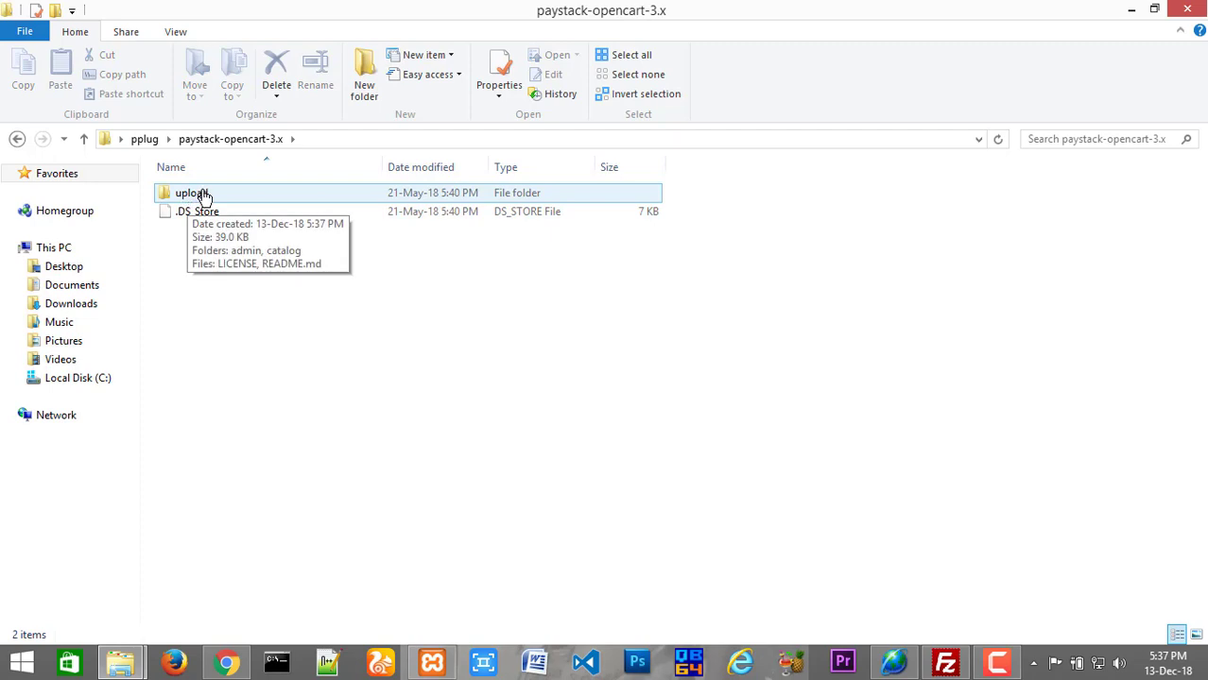
{"action": "double_click", "coordinate": [203, 196]}
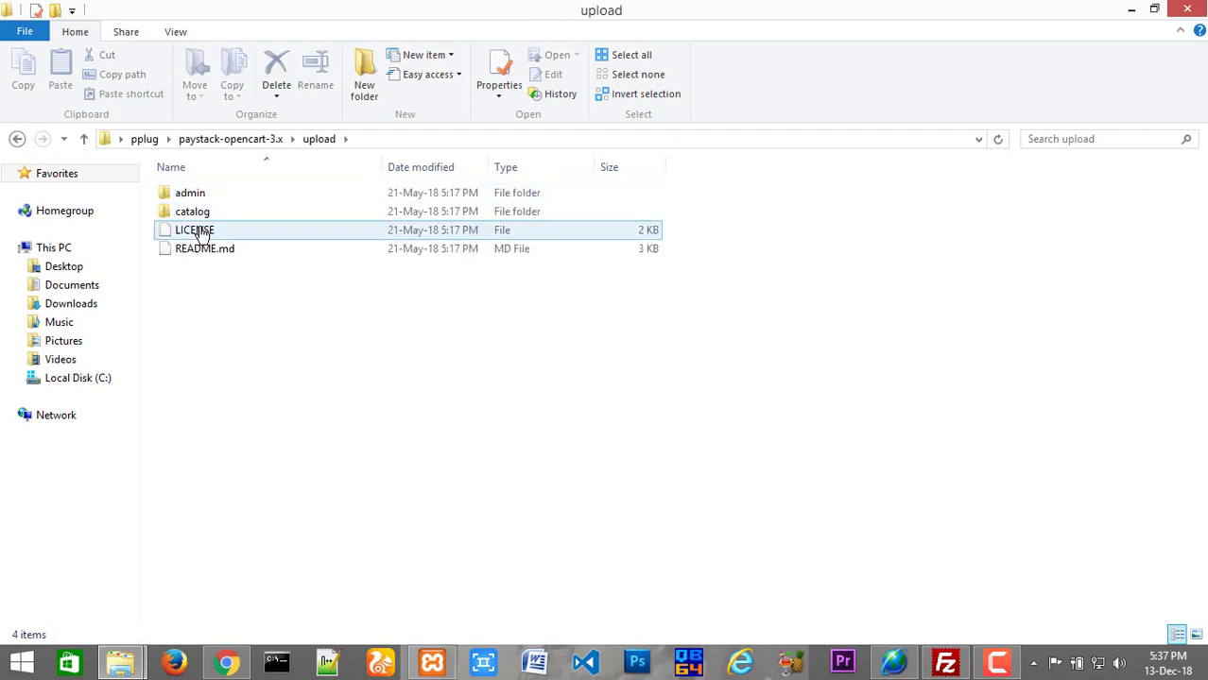
{"action": "left_click", "coordinate": [192, 194]}
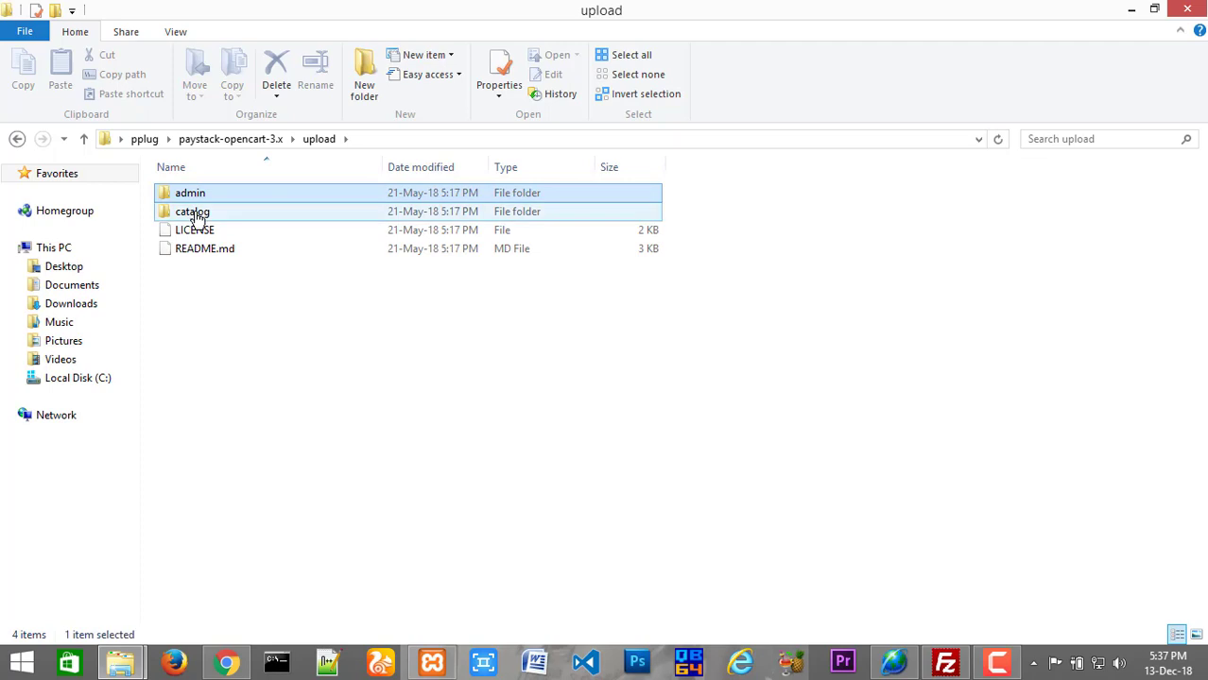
{"action": "left_click", "coordinate": [195, 216]}
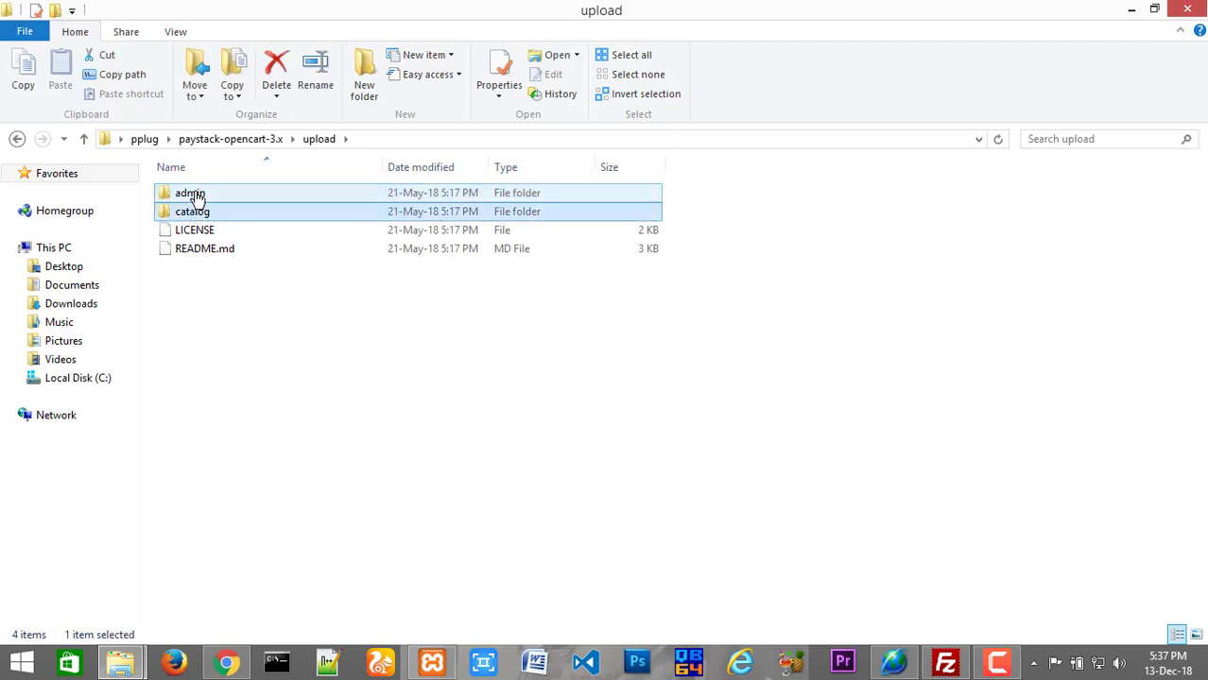
{"action": "left_click", "coordinate": [194, 195]}
{"action": "left_click", "coordinate": [204, 214]}
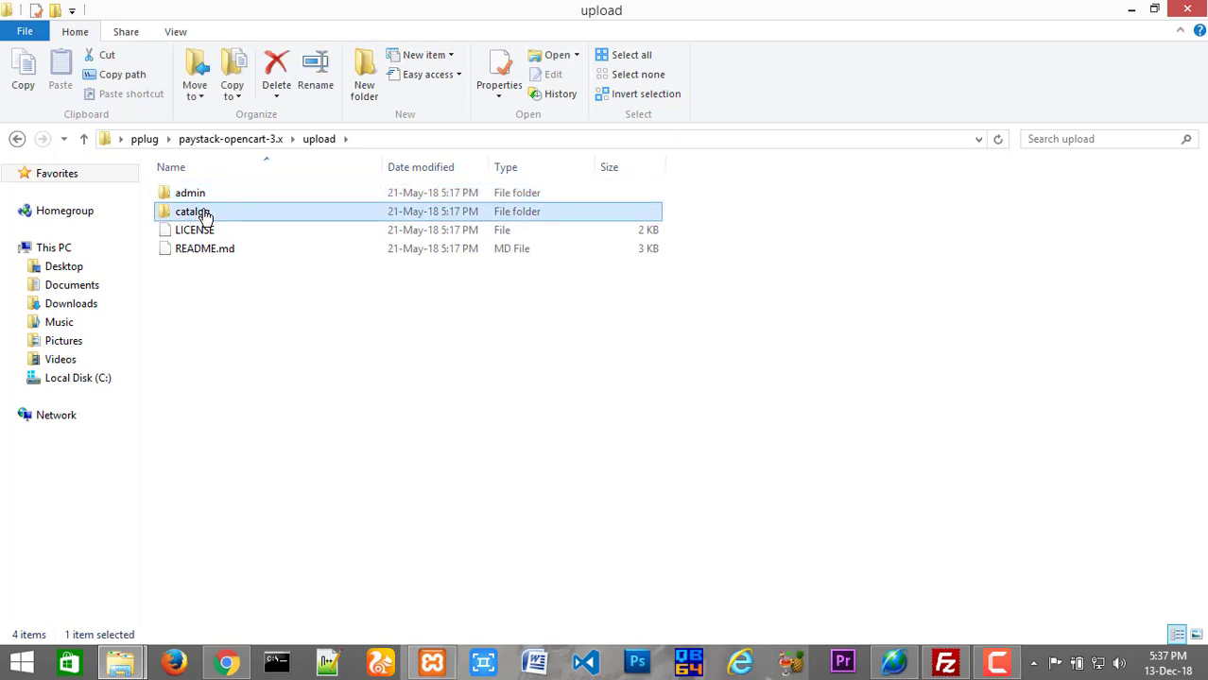
{"action": "left_click", "coordinate": [208, 196]}
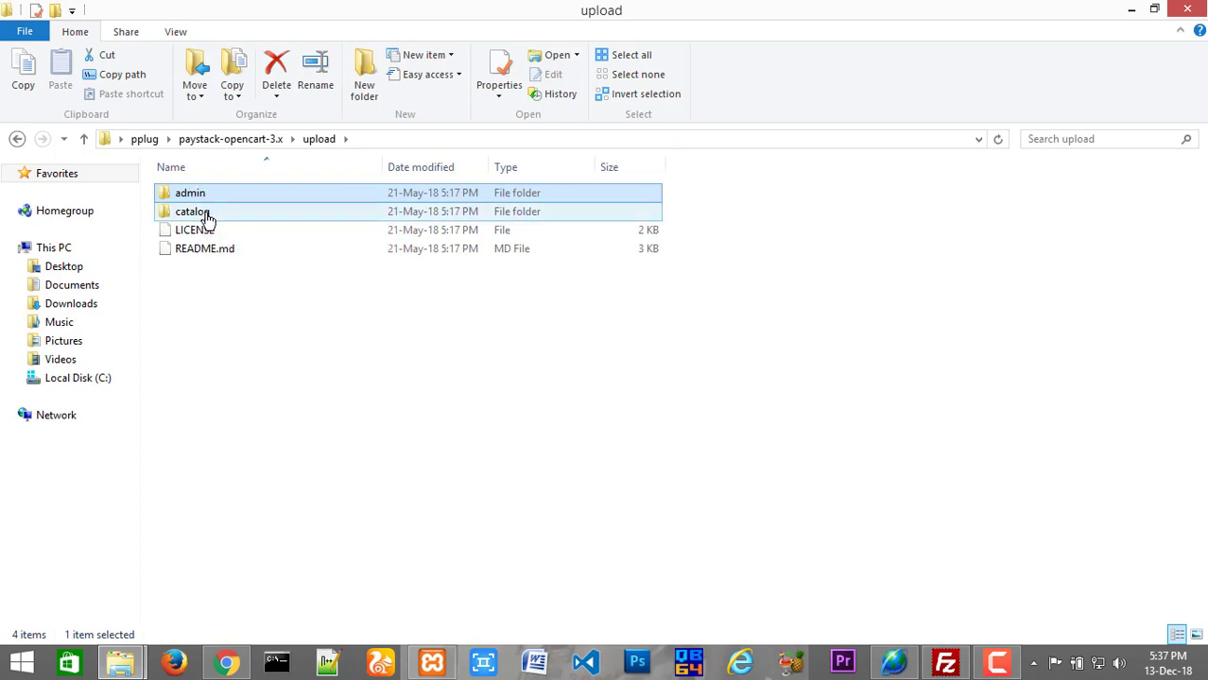
{"action": "left_click", "coordinate": [208, 215]}
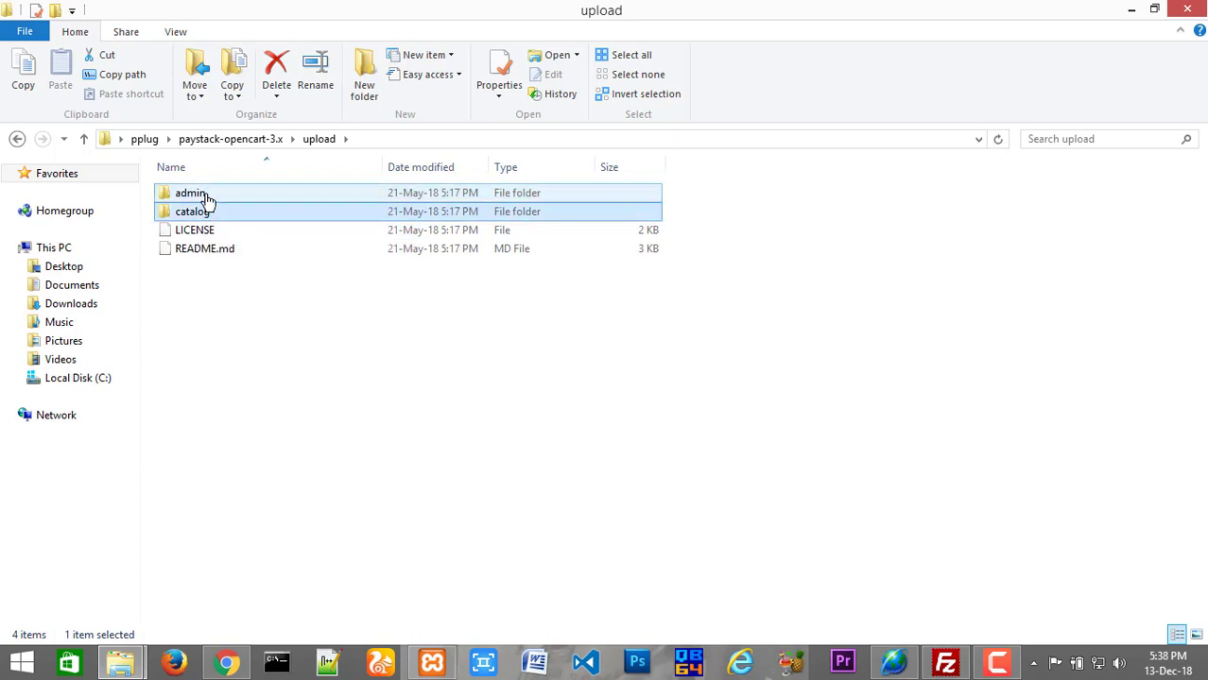
{"action": "left_click", "coordinate": [202, 198]}
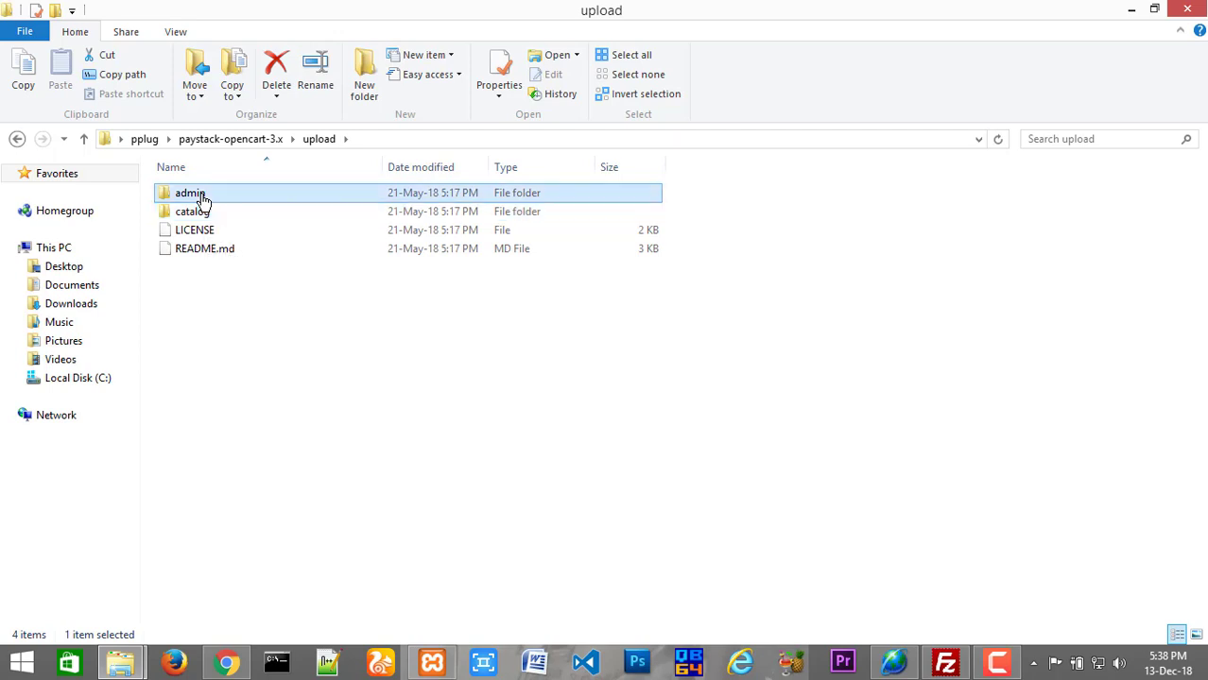
{"action": "double_click", "coordinate": [215, 203]}
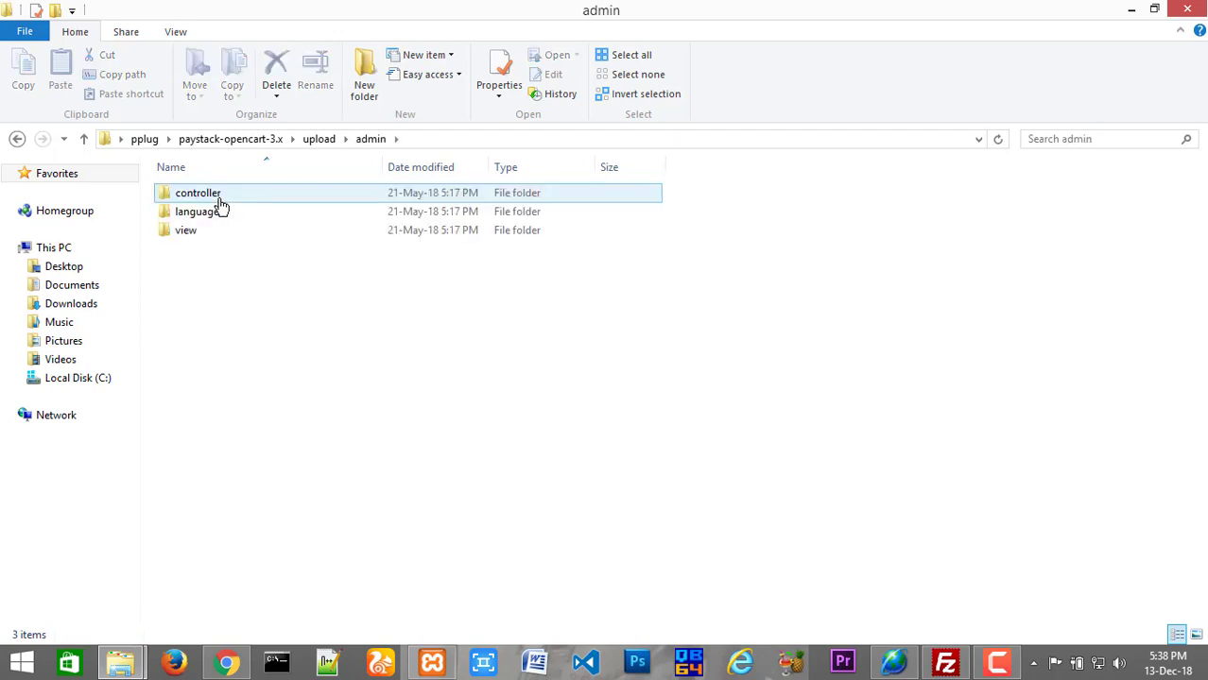
{"action": "left_click", "coordinate": [17, 139]}
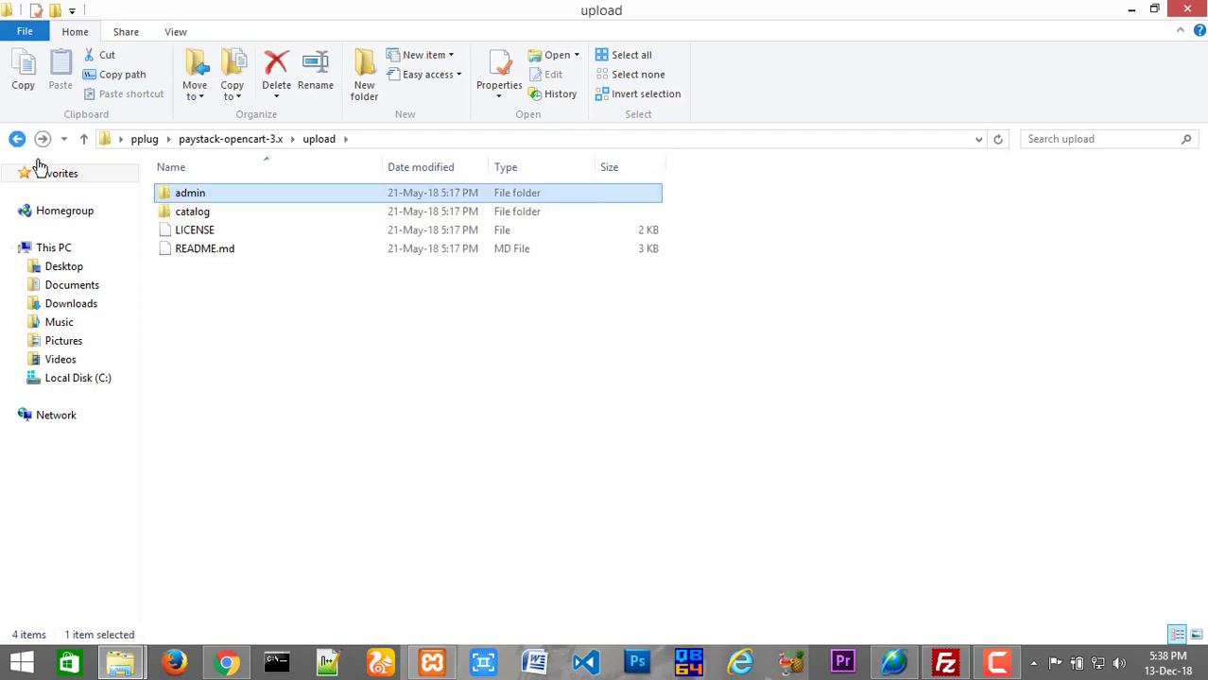
{"action": "left_click", "coordinate": [180, 216]}
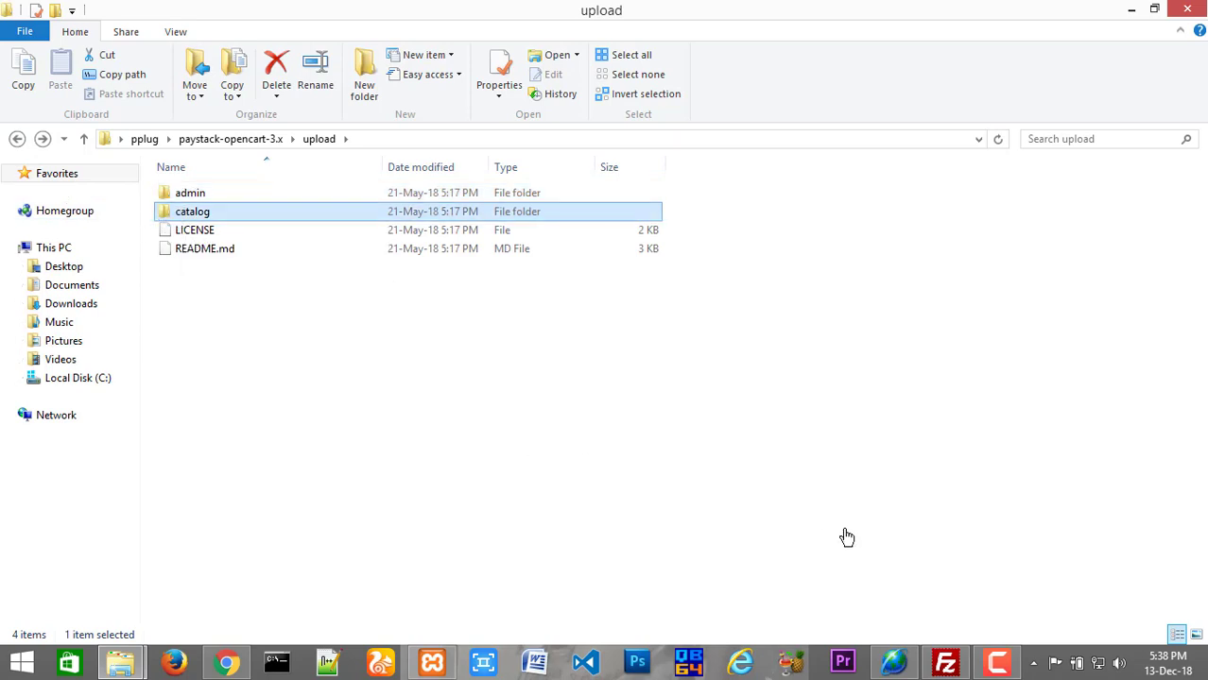
Switch to FileZilla and change the local site from the plugin folder to the desktop's pplug folder.
{"action": "left_click", "coordinate": [946, 664]}
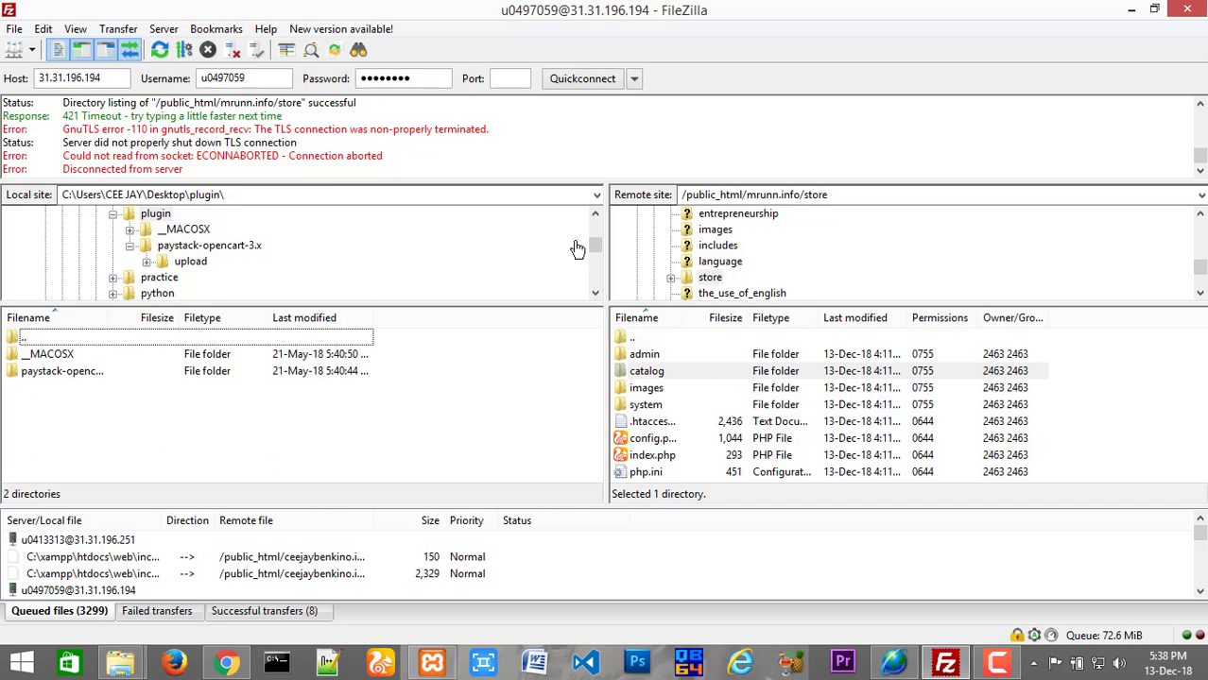
{"action": "mouse_move", "coordinate": [594, 248]}
{"action": "left_mouse_down"}
{"action": "mouse_move", "coordinate": [593, 237]}
{"action": "mouse_move", "coordinate": [595, 248]}
{"action": "left_mouse_up"}
{"action": "left_click", "coordinate": [597, 215]}
{"action": "left_click", "coordinate": [596, 215]}
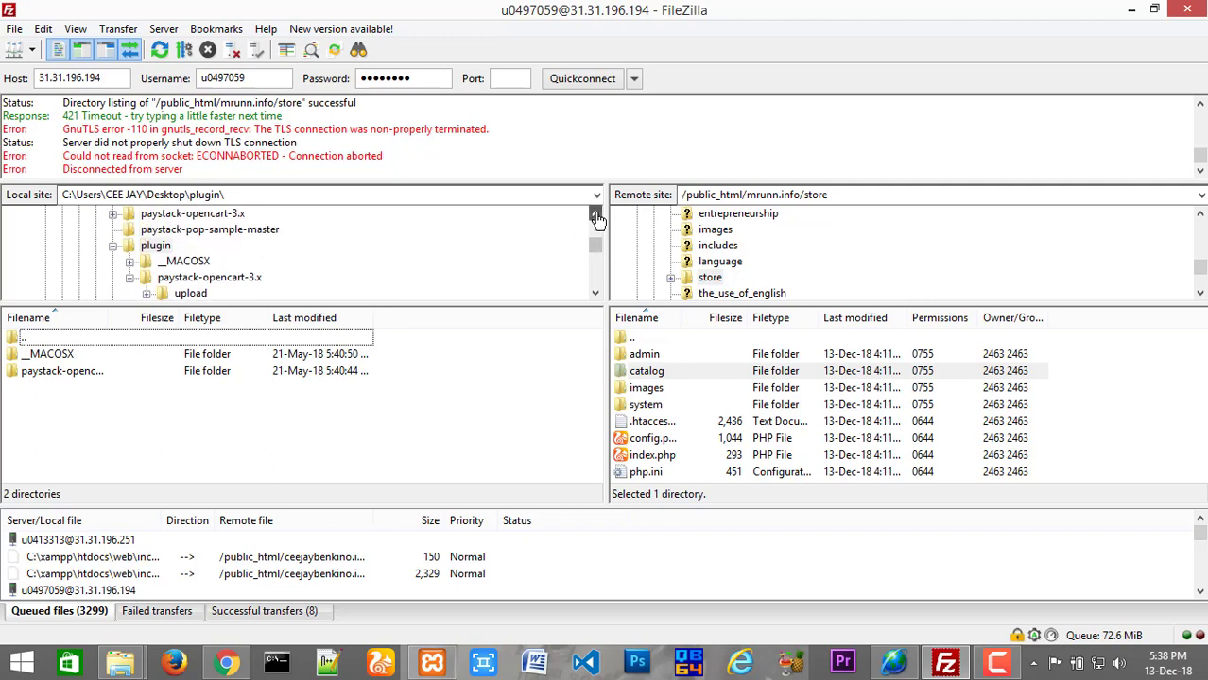
{"action": "left_click", "coordinate": [596, 214]}
{"action": "left_click", "coordinate": [596, 215]}
{"action": "left_click", "coordinate": [597, 214]}
{"action": "left_click", "coordinate": [597, 215]}
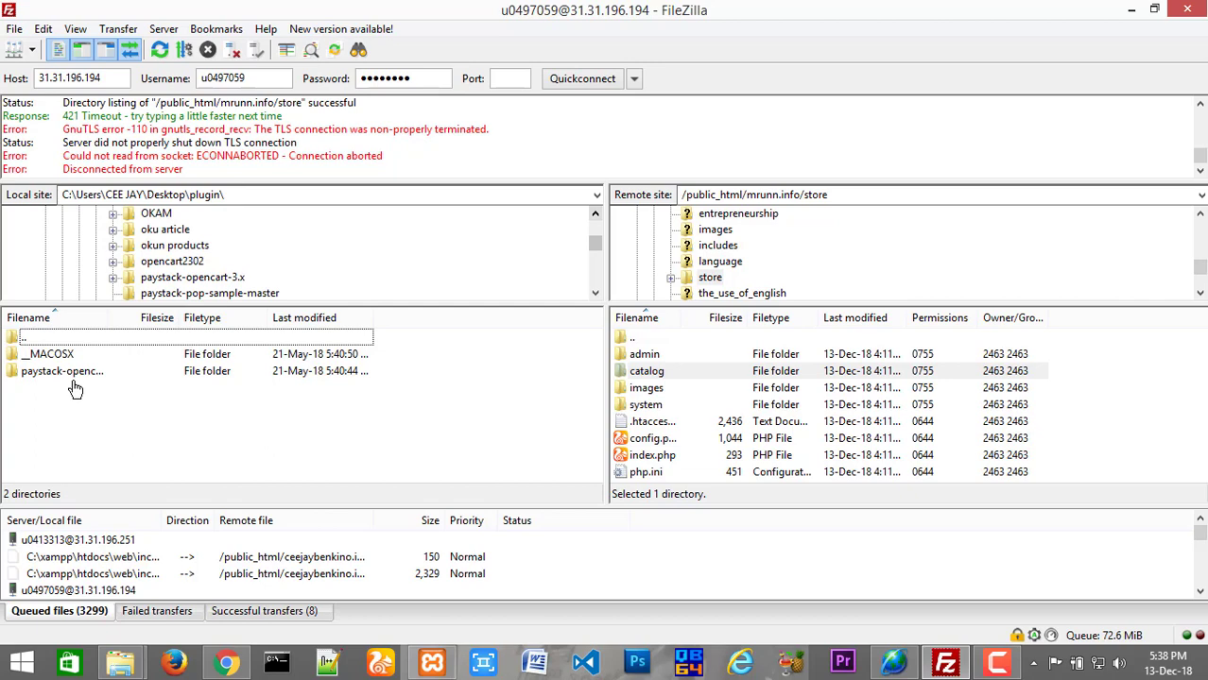
{"action": "left_click", "coordinate": [31, 346]}
{"action": "double_click", "coordinate": [31, 346]}
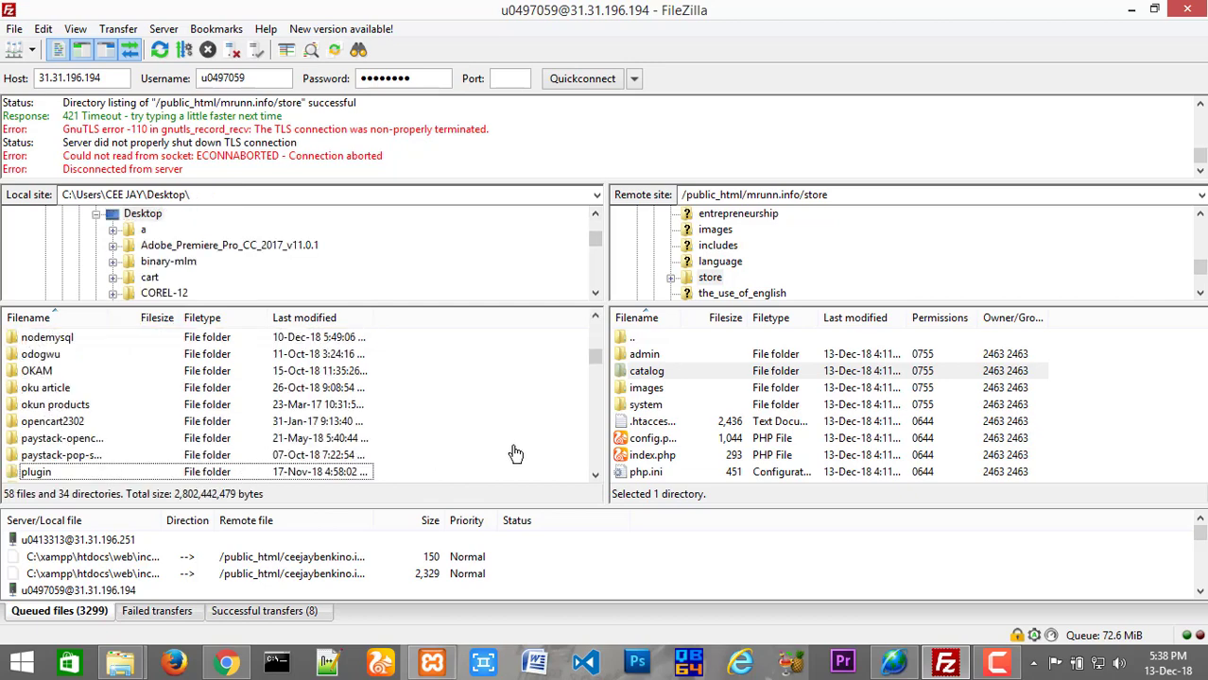
{"action": "left_click", "coordinate": [596, 476]}
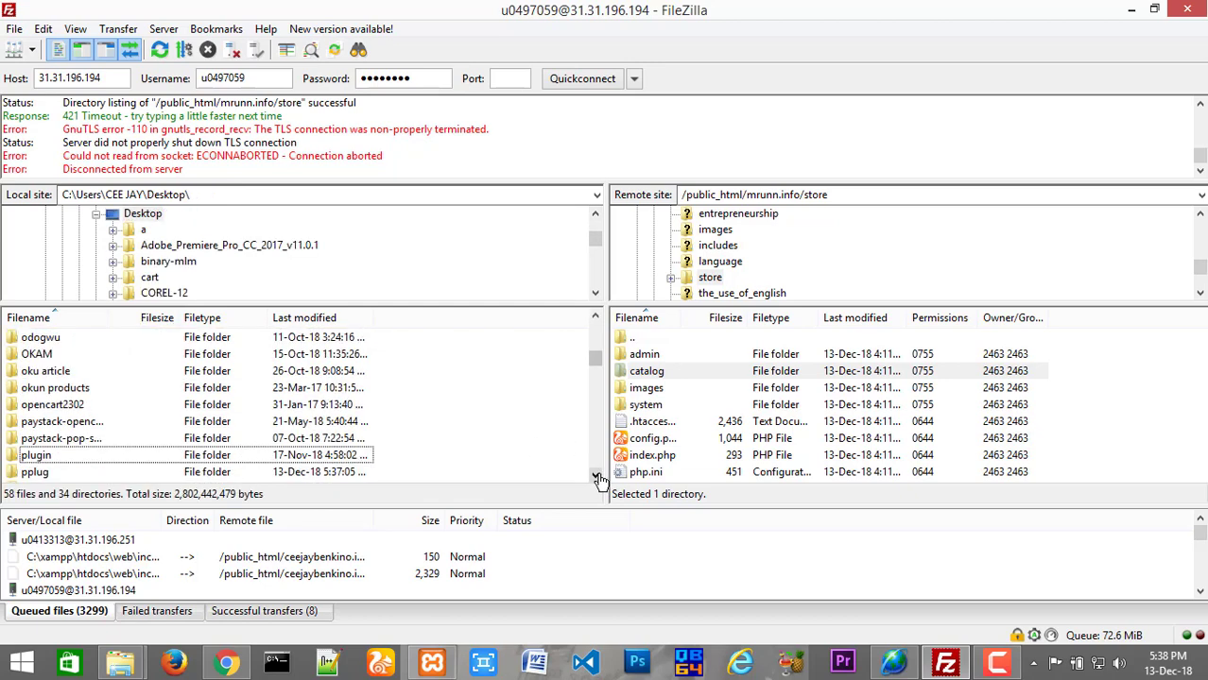
{"action": "left_click", "coordinate": [48, 473]}
{"action": "double_click", "coordinate": [51, 474]}
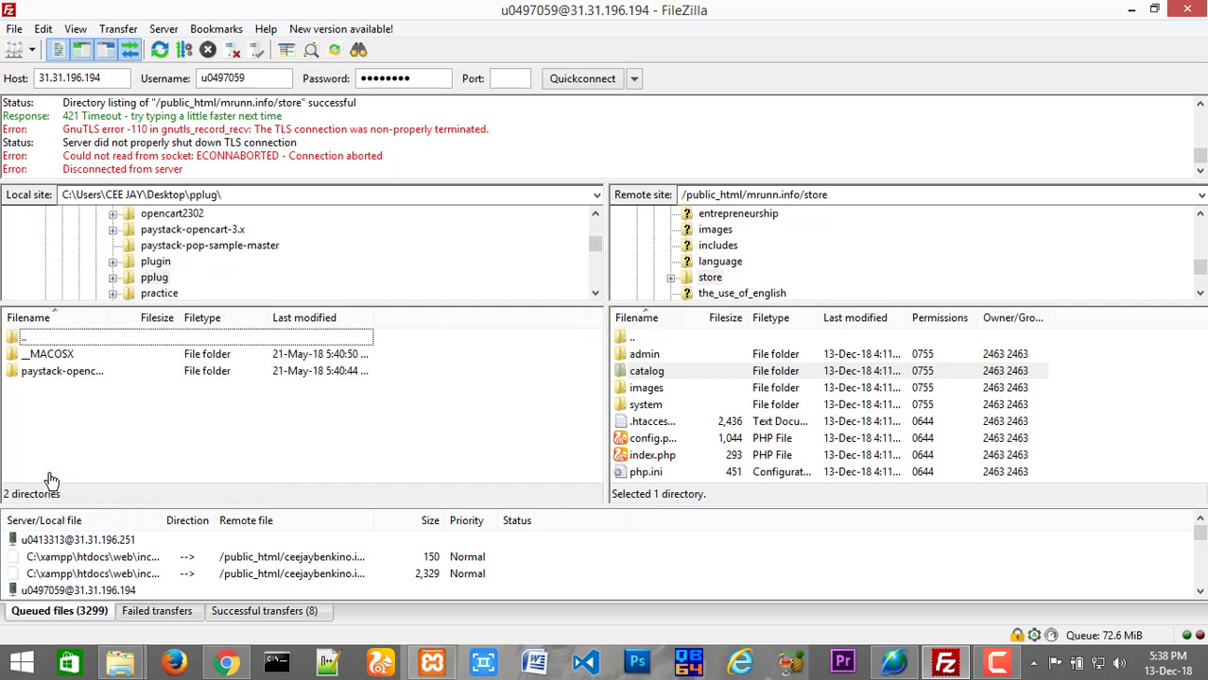
Open the local upload folder inside paystack-opencart-3.x and select its admin and catalog folders together.
{"action": "double_click", "coordinate": [73, 374]}
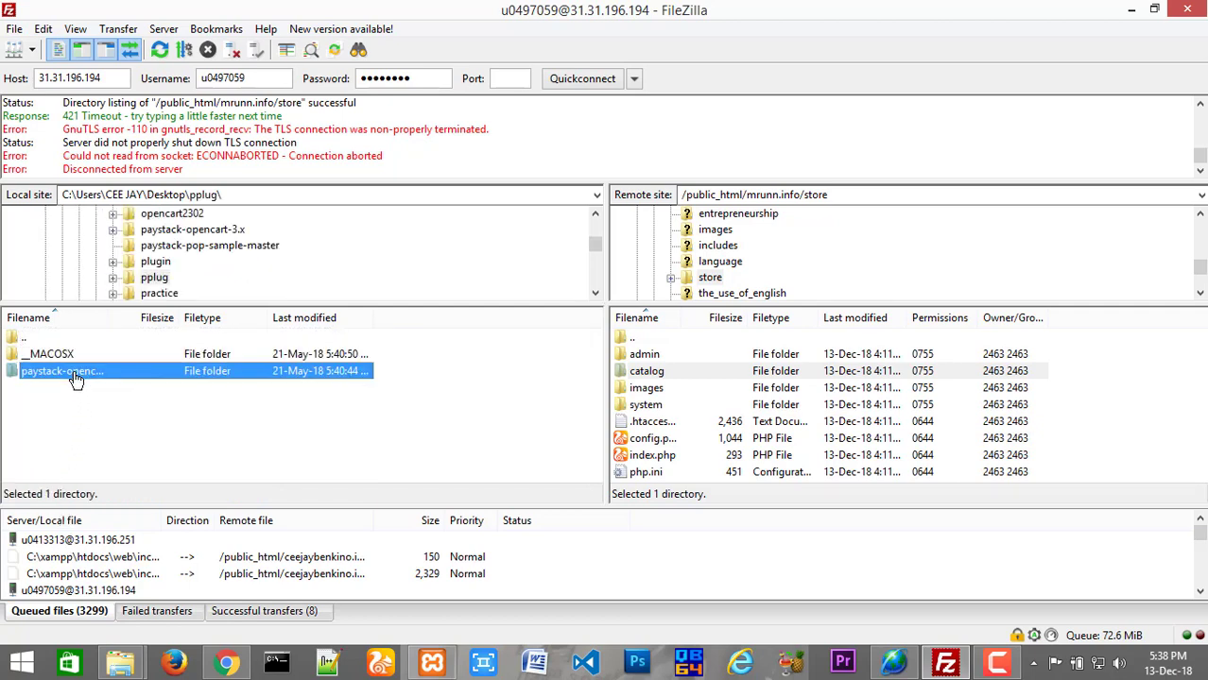
{"action": "double_click", "coordinate": [57, 357]}
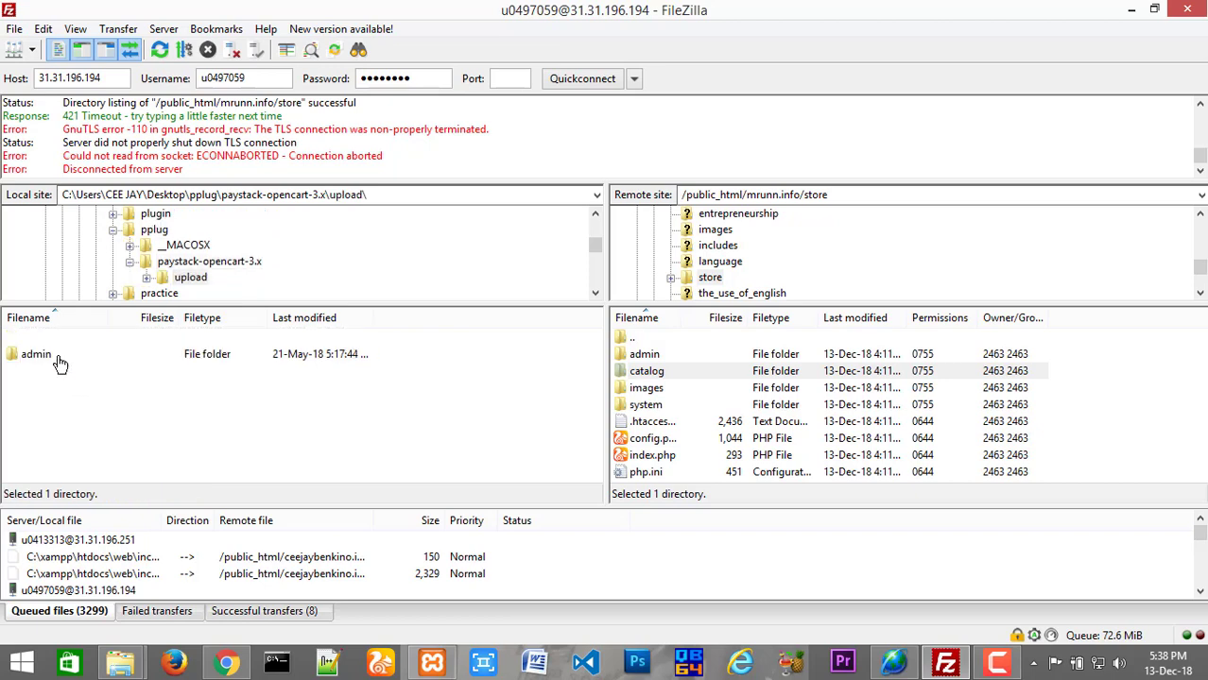
{"action": "left_click", "coordinate": [46, 359]}
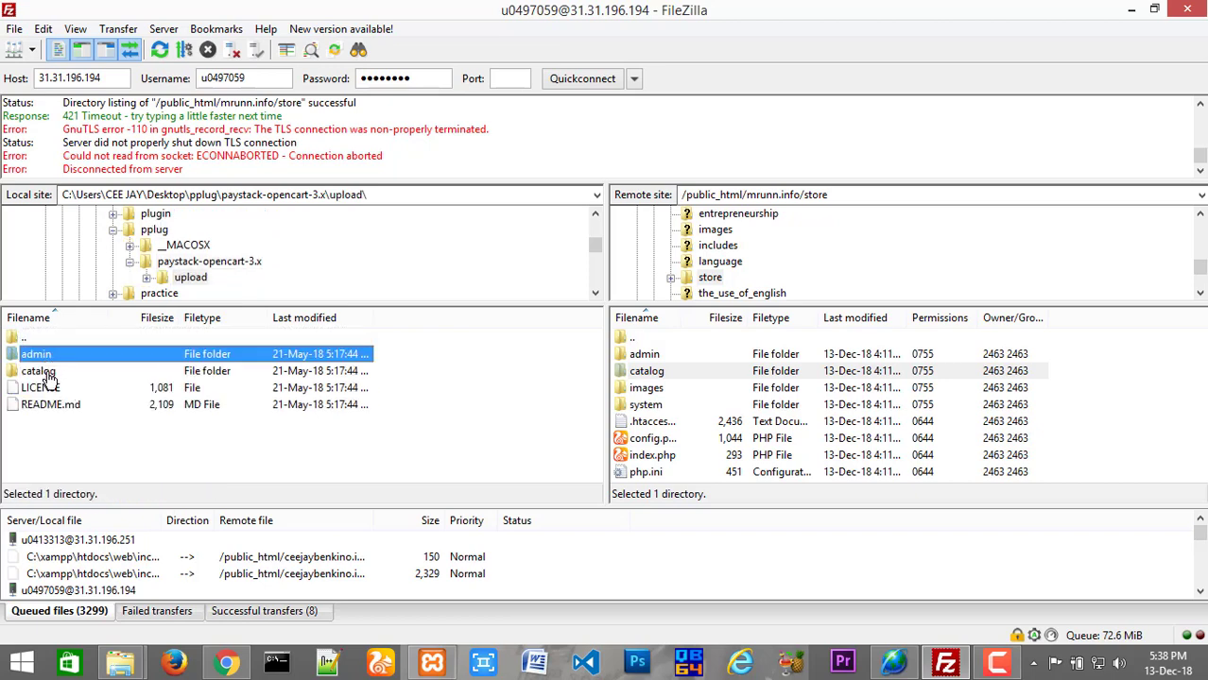
{"action": "left_click", "coordinate": [49, 373]}
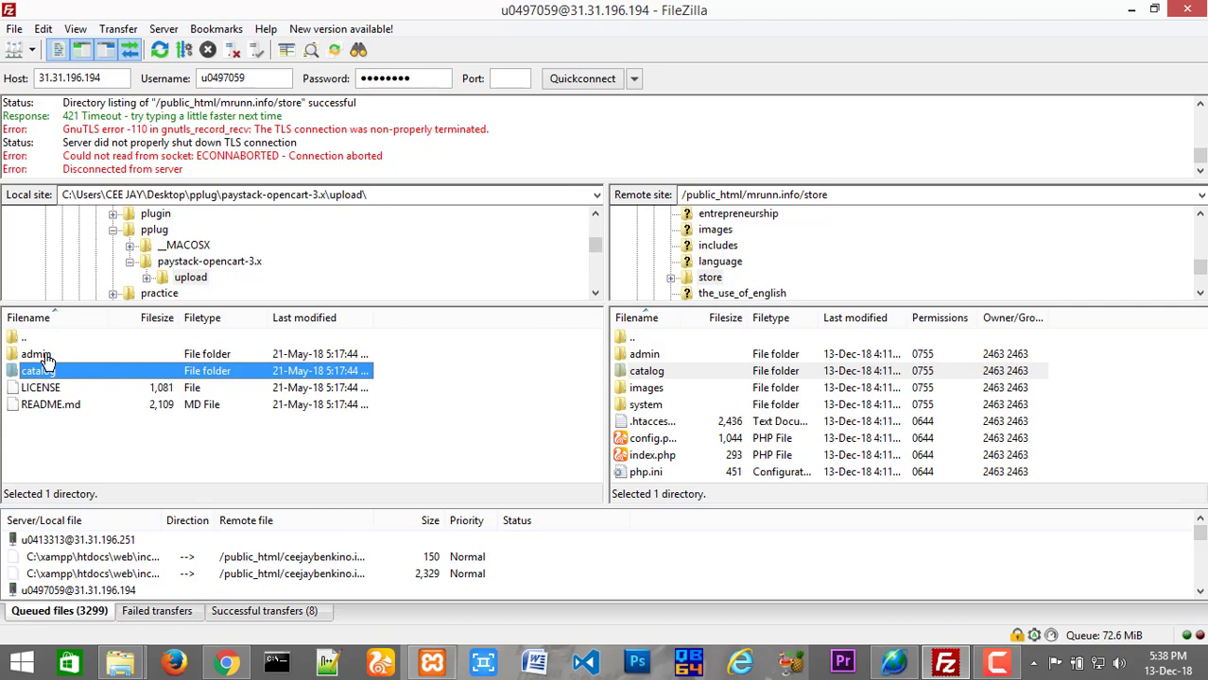
{"action": "left_click", "coordinate": [48, 355], "text": "ctrl"}
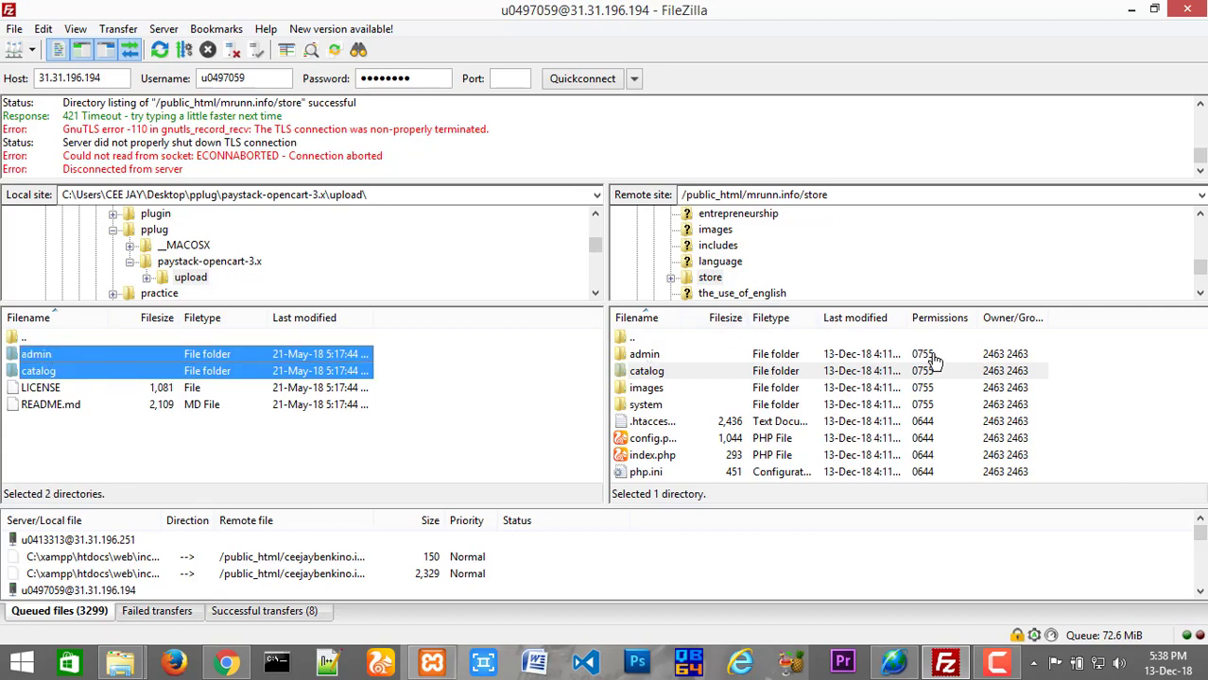
Check the remote store path and the admin and catalog folders it contains.
{"action": "left_click", "coordinate": [818, 196]}
{"action": "left_click", "coordinate": [819, 195]}
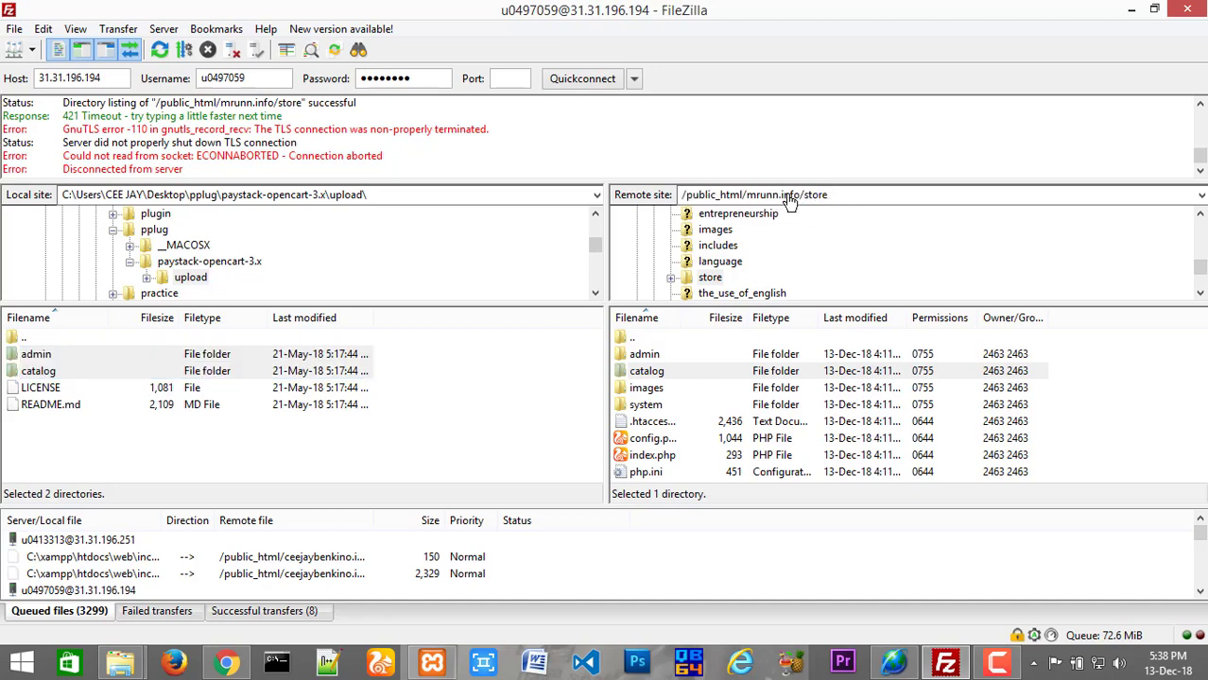
{"action": "left_click_drag", "start_coordinate": [830, 199], "coordinate": [805, 195]}
{"action": "left_click_drag", "start_coordinate": [833, 199], "coordinate": [809, 202]}
{"action": "left_click", "coordinate": [652, 357]}
{"action": "left_click", "coordinate": [650, 373]}
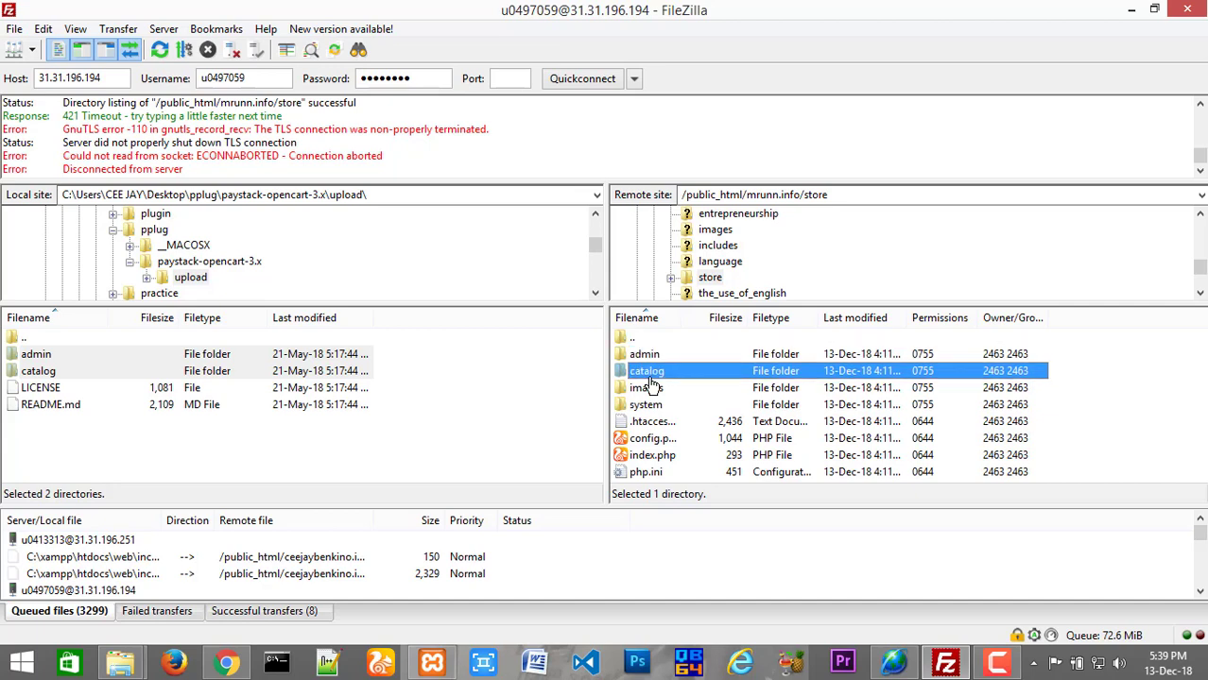
Look up the upload option for the local admin and catalog folders, and point out their remote counterparts without uploading.
{"action": "left_click", "coordinate": [52, 372]}
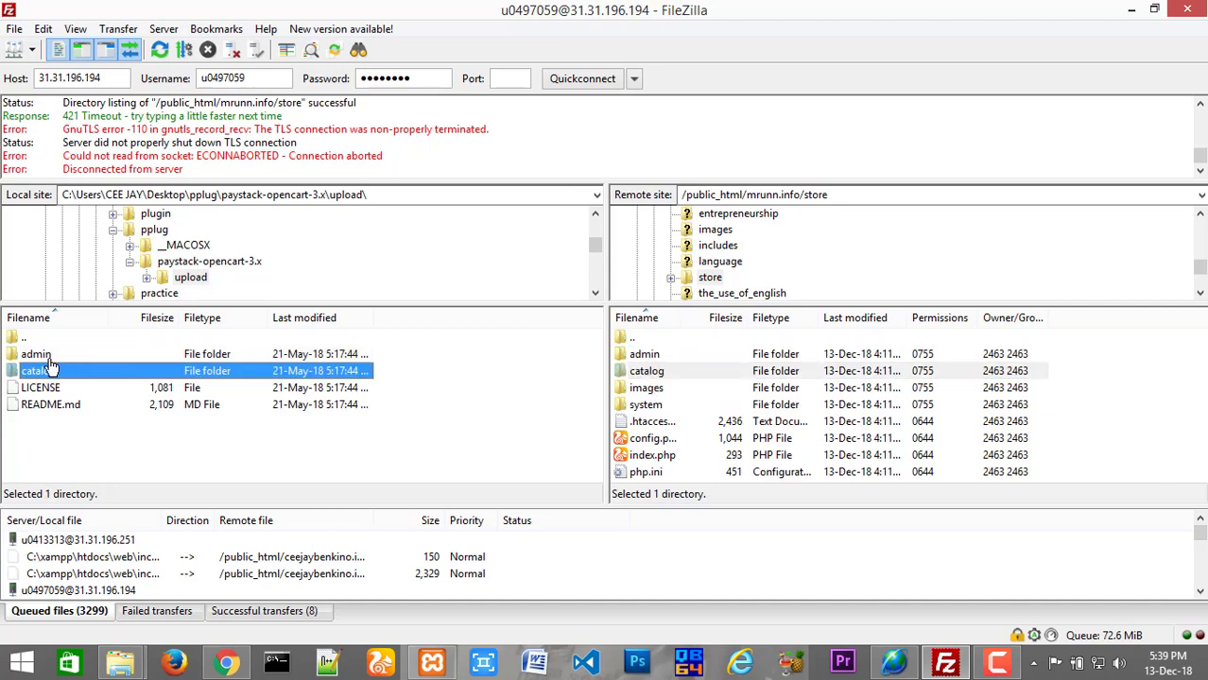
{"action": "left_click", "coordinate": [52, 357], "text": "ctrl"}
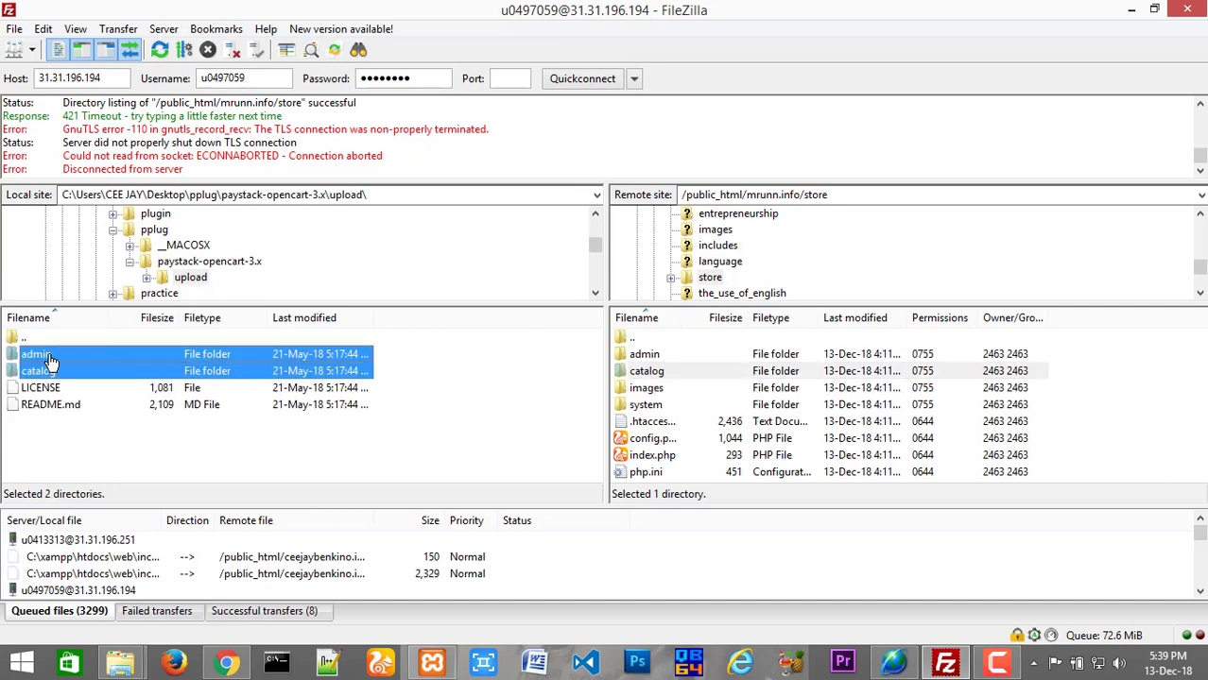
{"action": "right_click", "coordinate": [52, 362]}
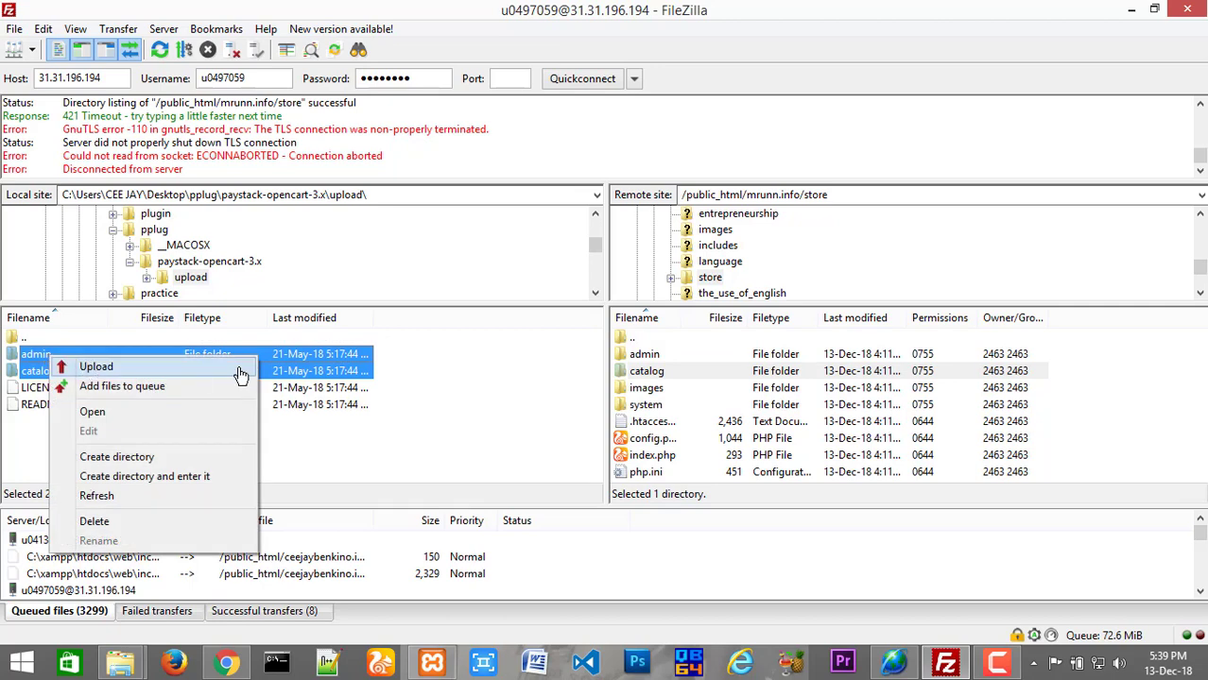
{"action": "left_click", "coordinate": [661, 373]}
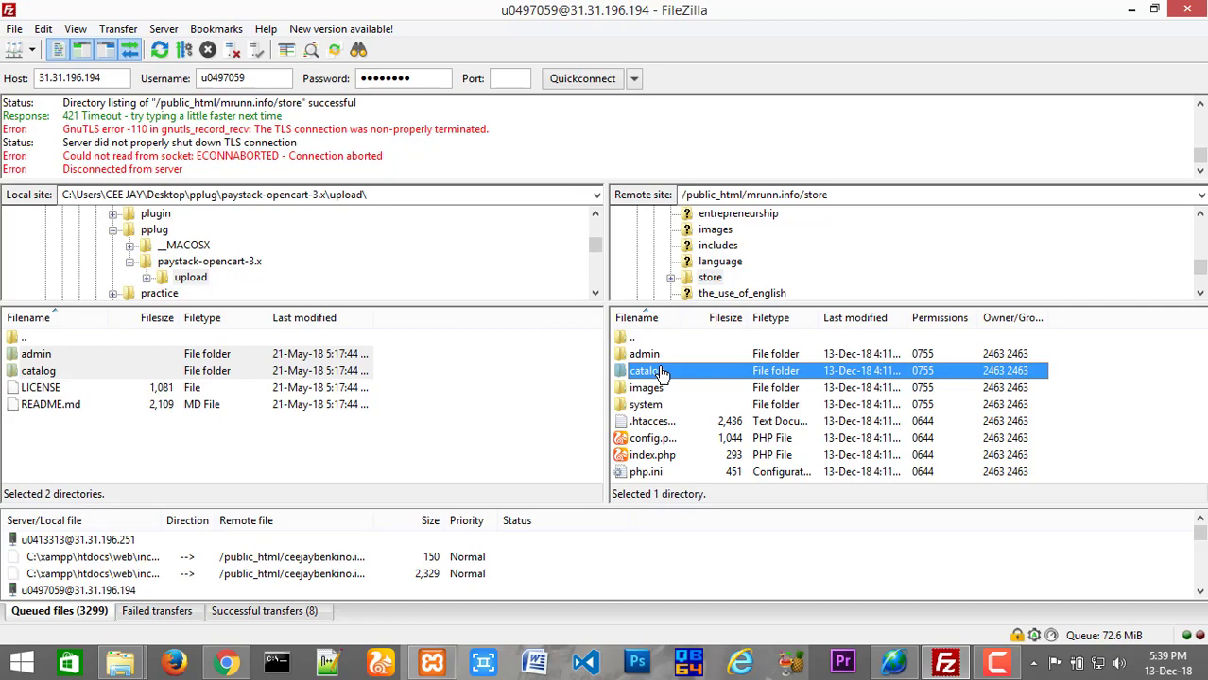
{"action": "left_click", "coordinate": [683, 356]}
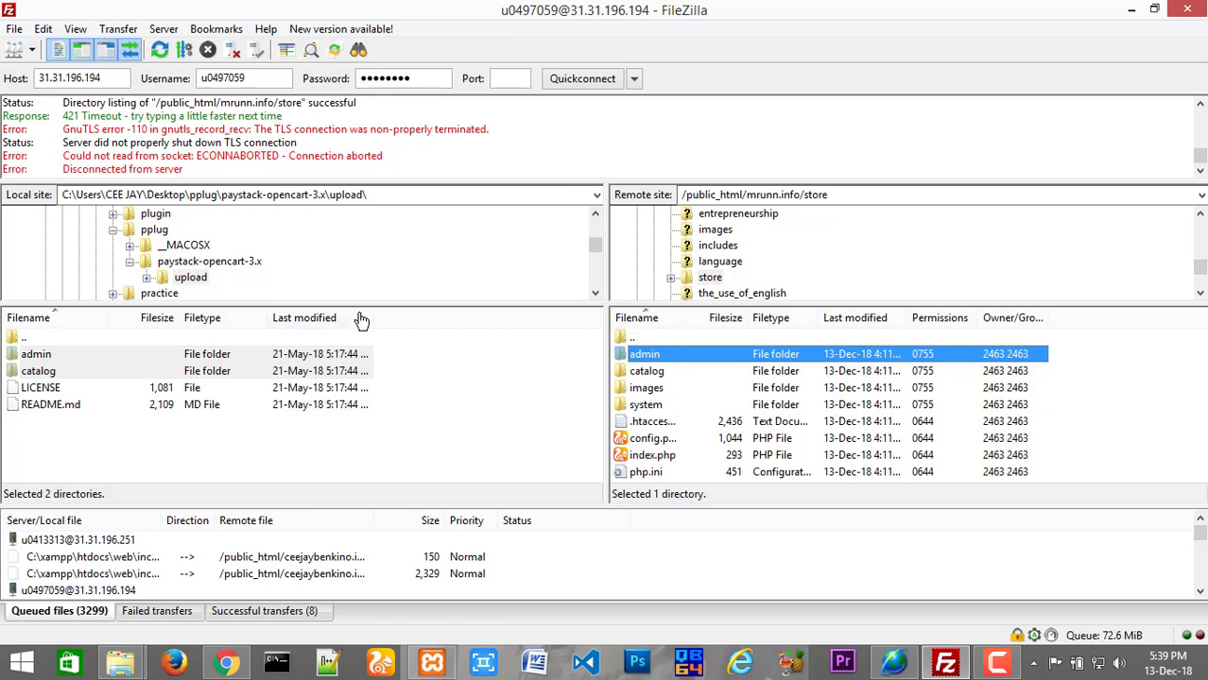
Switch to File Explorer and copy the admin and catalog folders from the plugin's upload folder.
{"action": "left_click", "coordinate": [120, 661]}
{"action": "left_click", "coordinate": [276, 591]}
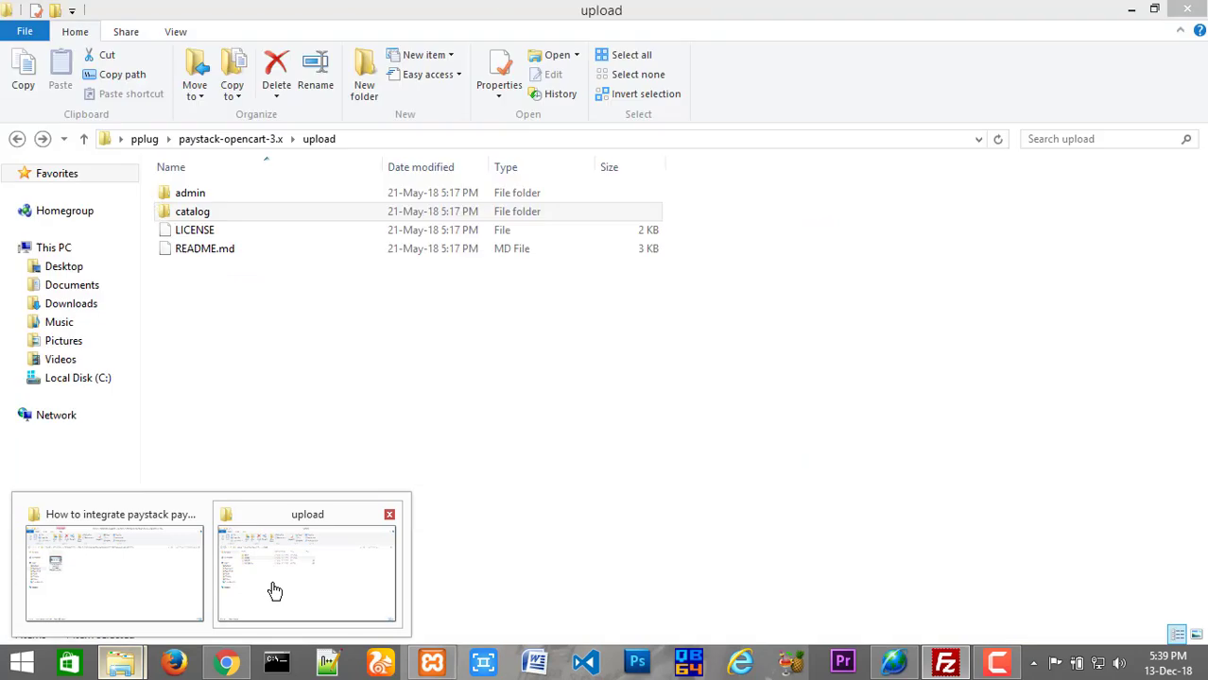
{"action": "left_click", "coordinate": [189, 195]}
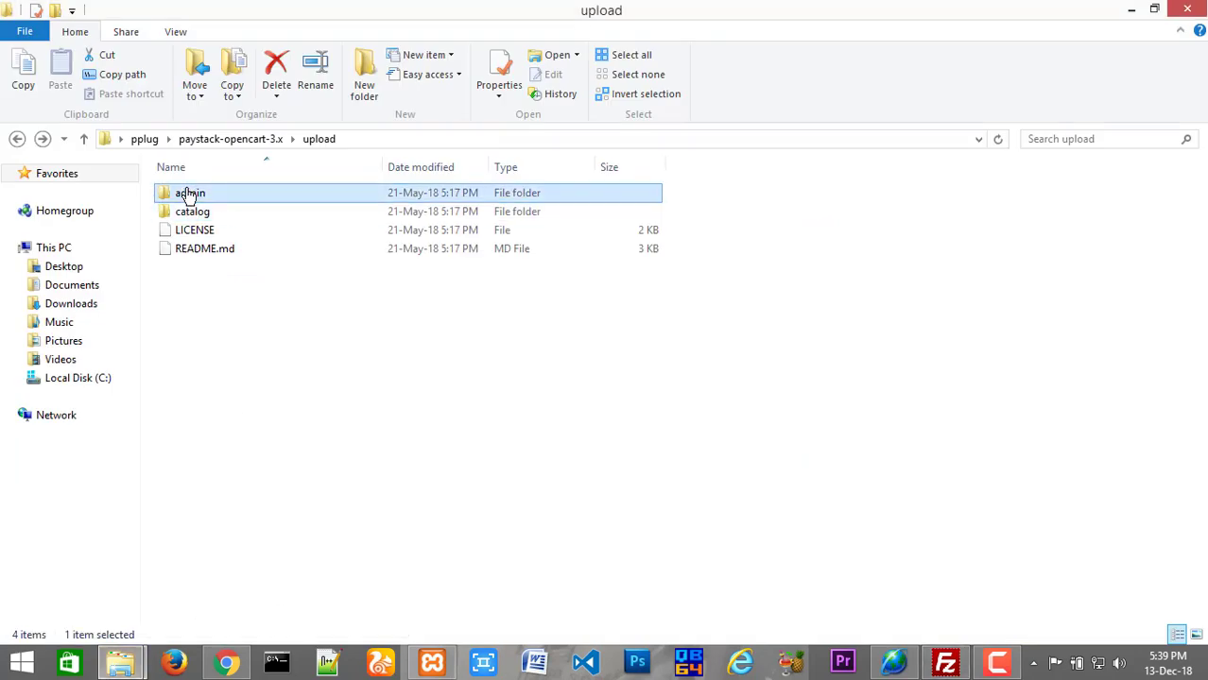
{"action": "left_click", "coordinate": [193, 214], "text": "ctrl"}
{"action": "key", "text": "ctrl+c"}
Open the minishop folder under C:\xampp\htdocs.
{"action": "left_click", "coordinate": [81, 381]}
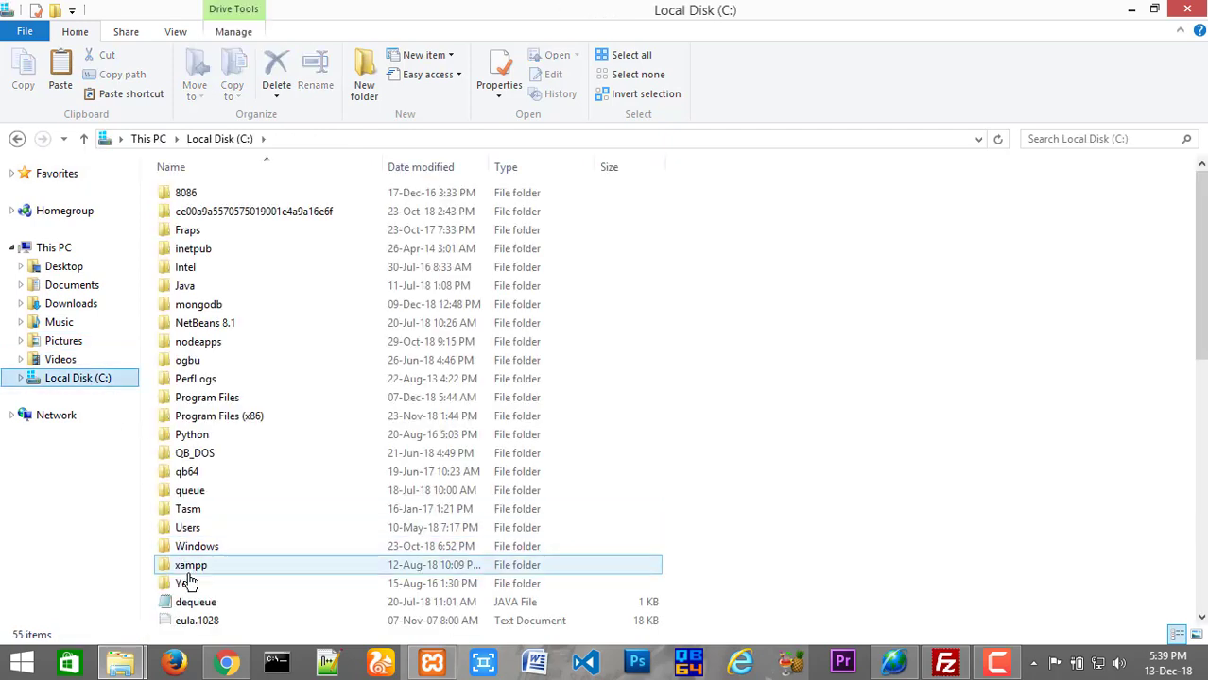
{"action": "double_click", "coordinate": [189, 567]}
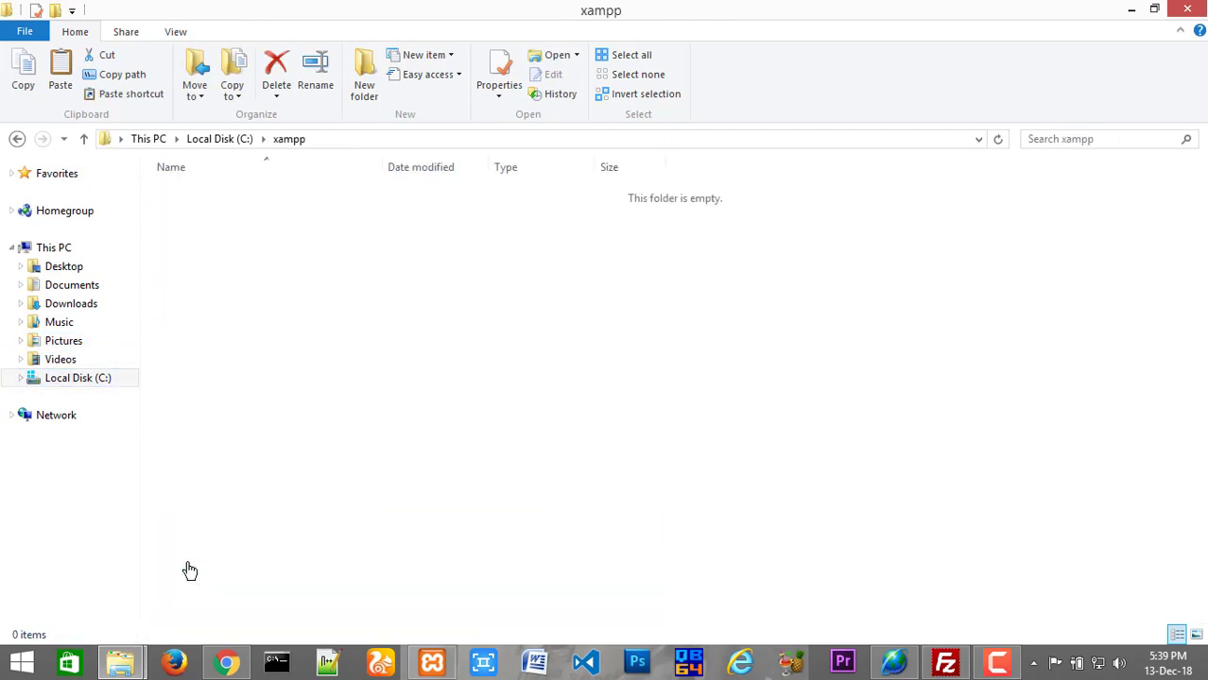
{"action": "left_click", "coordinate": [190, 291]}
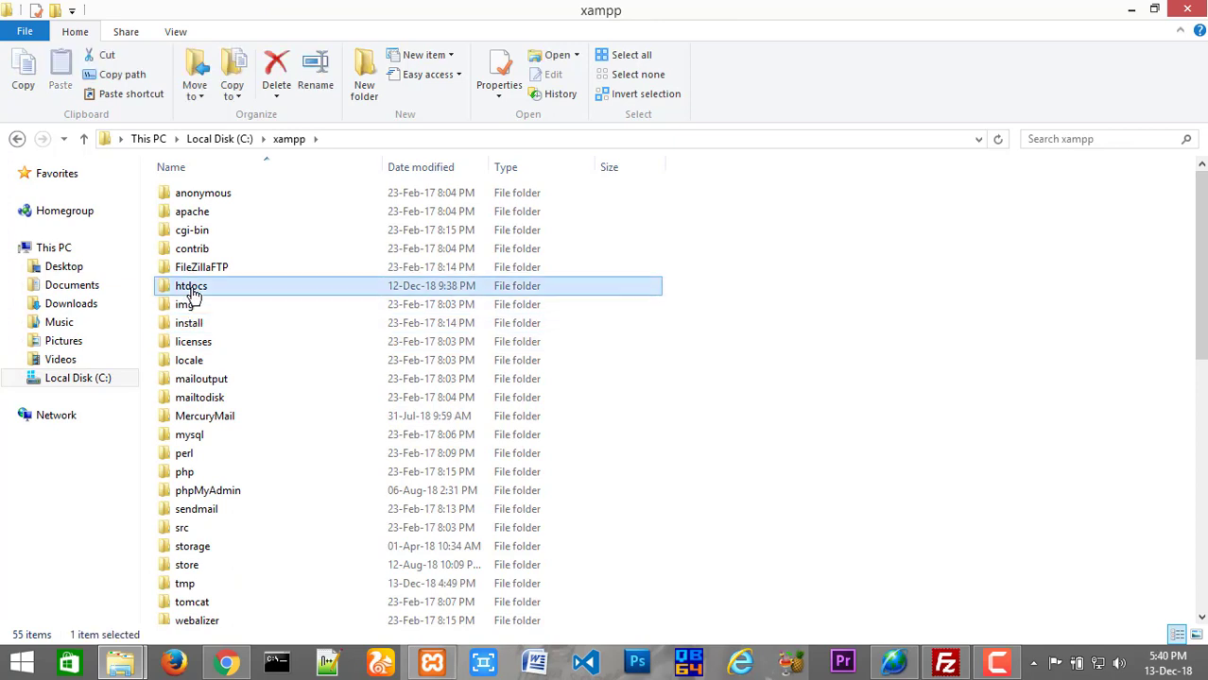
{"action": "double_click", "coordinate": [190, 290]}
{"action": "left_click", "coordinate": [212, 457]}
{"action": "left_click", "coordinate": [215, 462]}
{"action": "type", "text": "mi"}
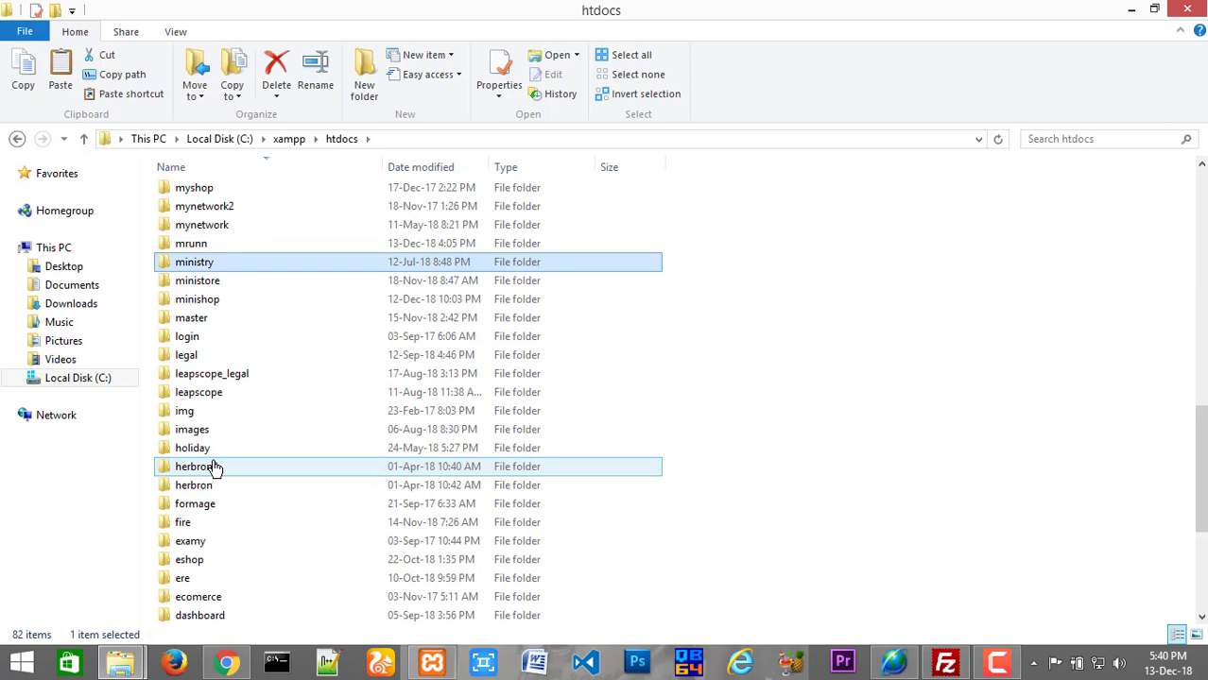
{"action": "double_click", "coordinate": [201, 300]}
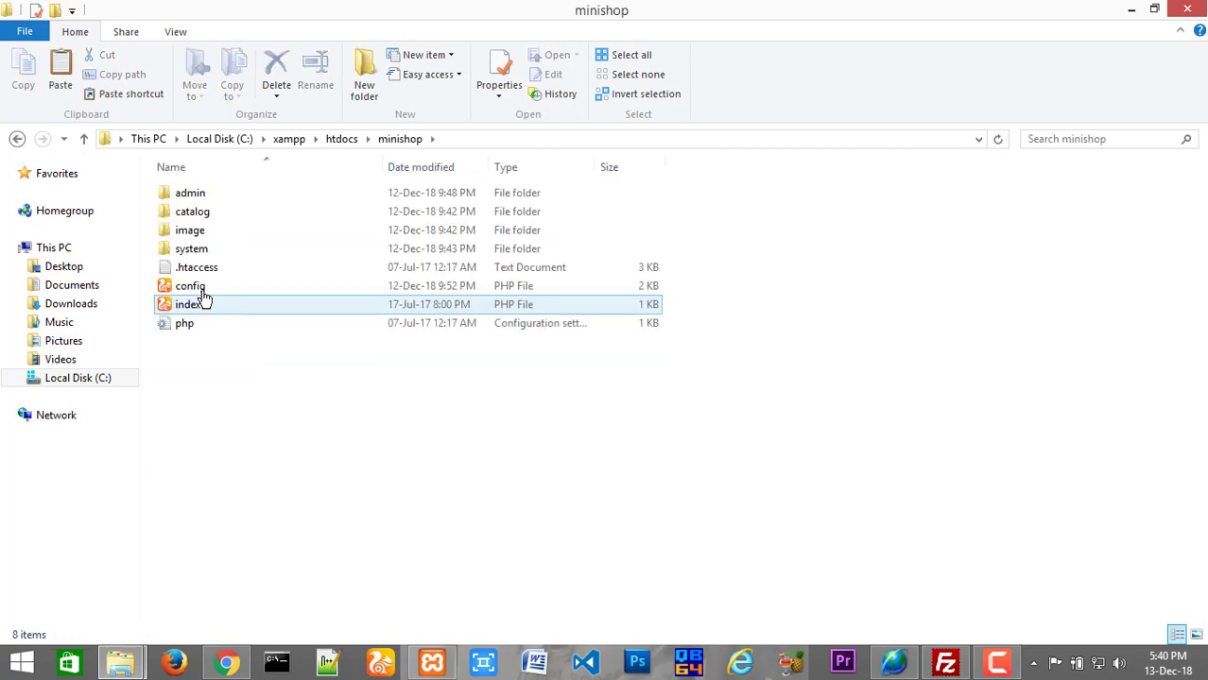
Paste the copied admin and catalog folders into the minishop folder.
{"action": "left_click", "coordinate": [200, 213]}
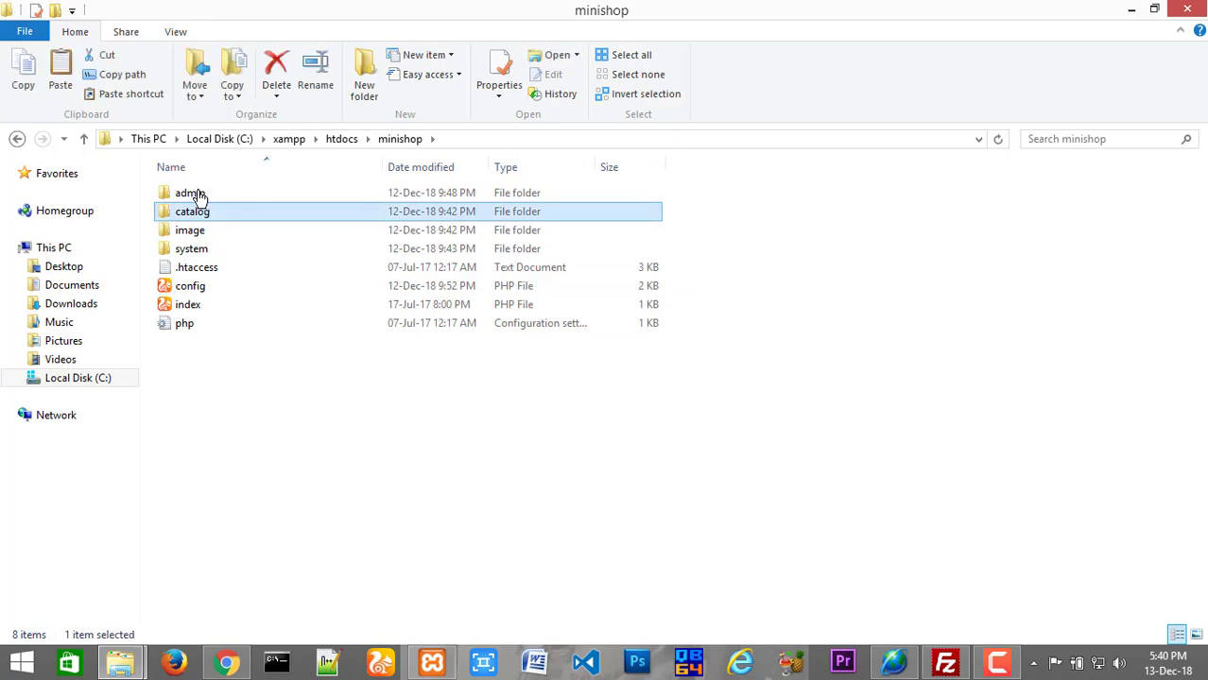
{"action": "left_click", "coordinate": [200, 195]}
{"action": "right_click", "coordinate": [779, 206]}
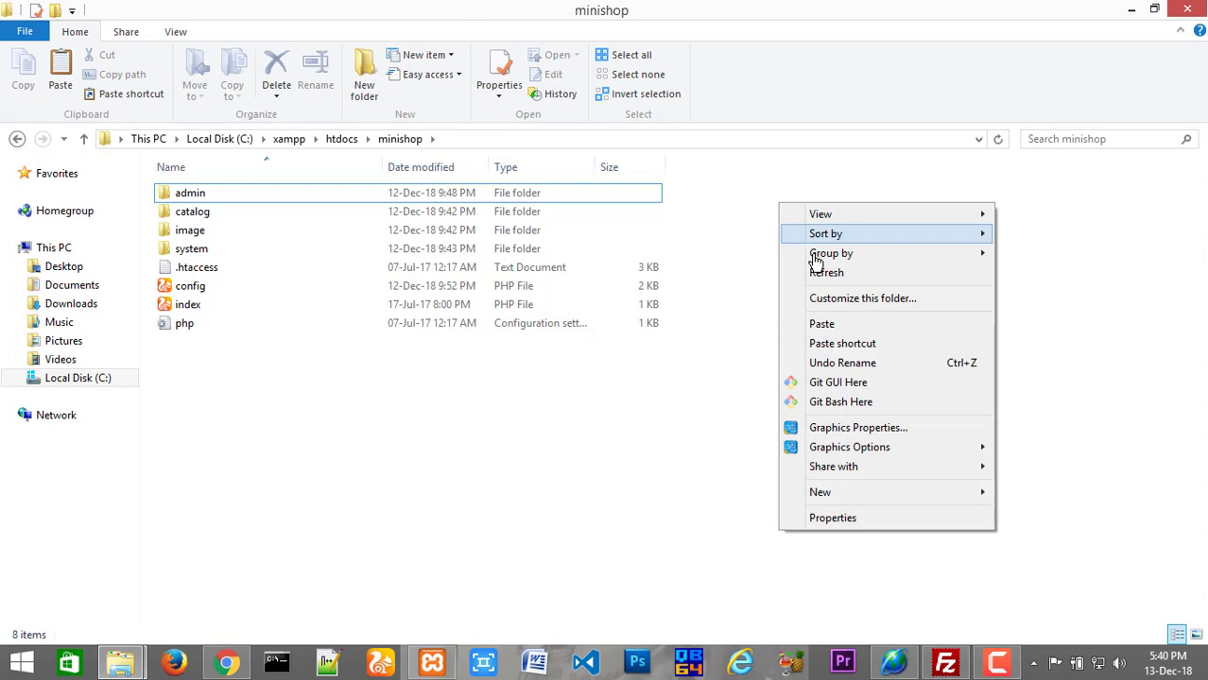
{"action": "left_click", "coordinate": [822, 325]}
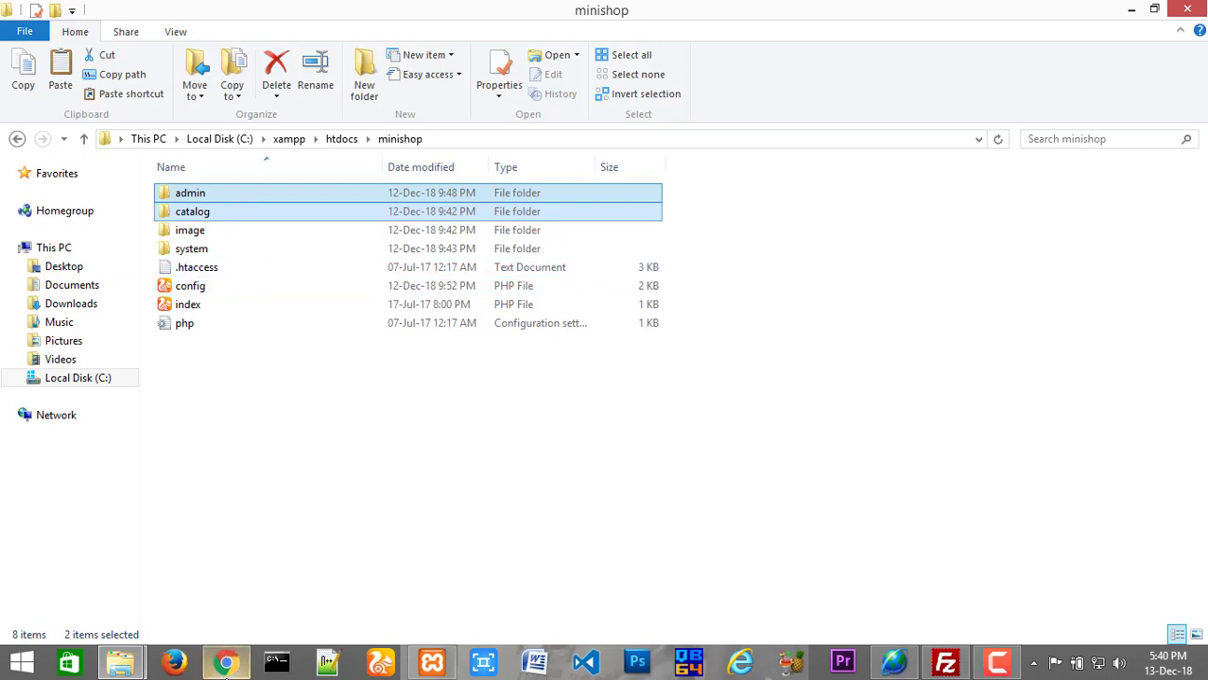
Switch to the MiniShop admin dashboard in Chrome, open the Extensions list and filter it by Payments.
{"action": "left_click", "coordinate": [225, 662]}
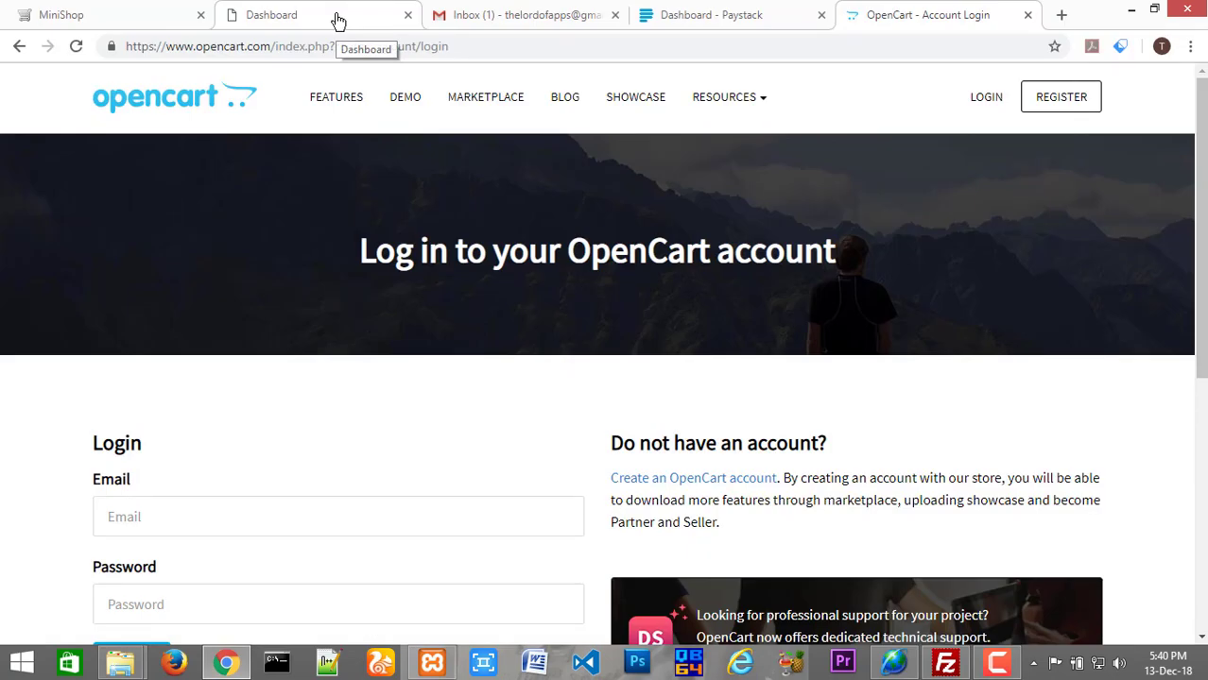
{"action": "left_click", "coordinate": [339, 20]}
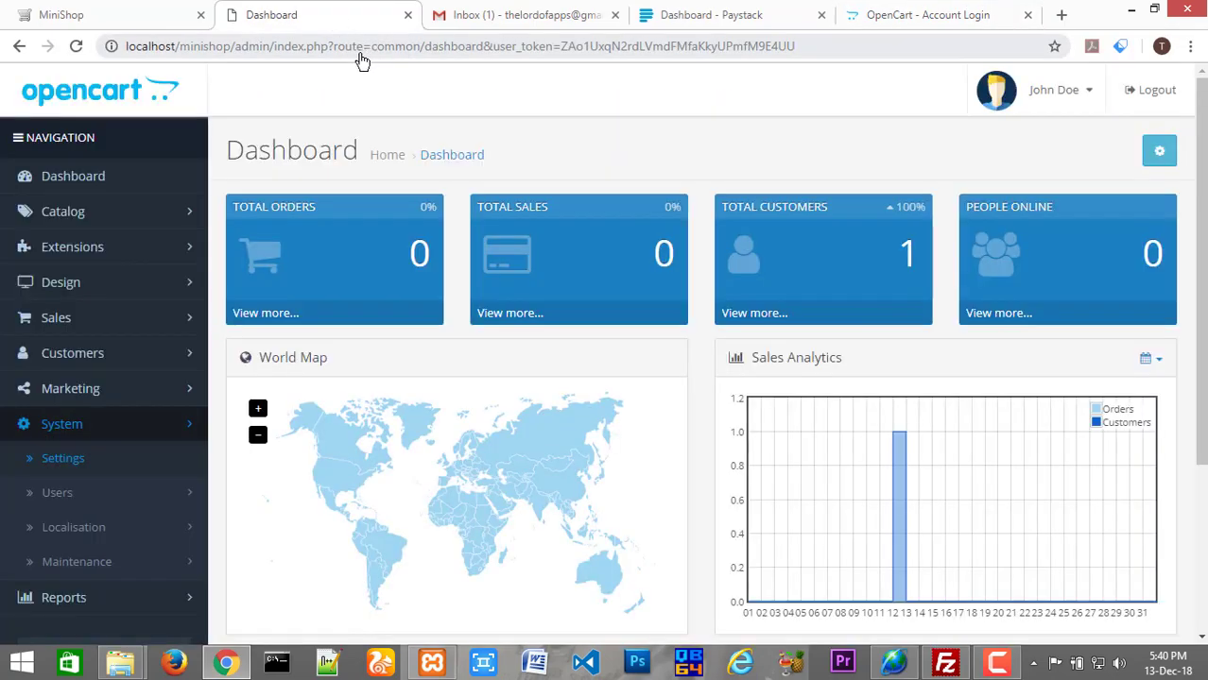
{"action": "left_click", "coordinate": [283, 49]}
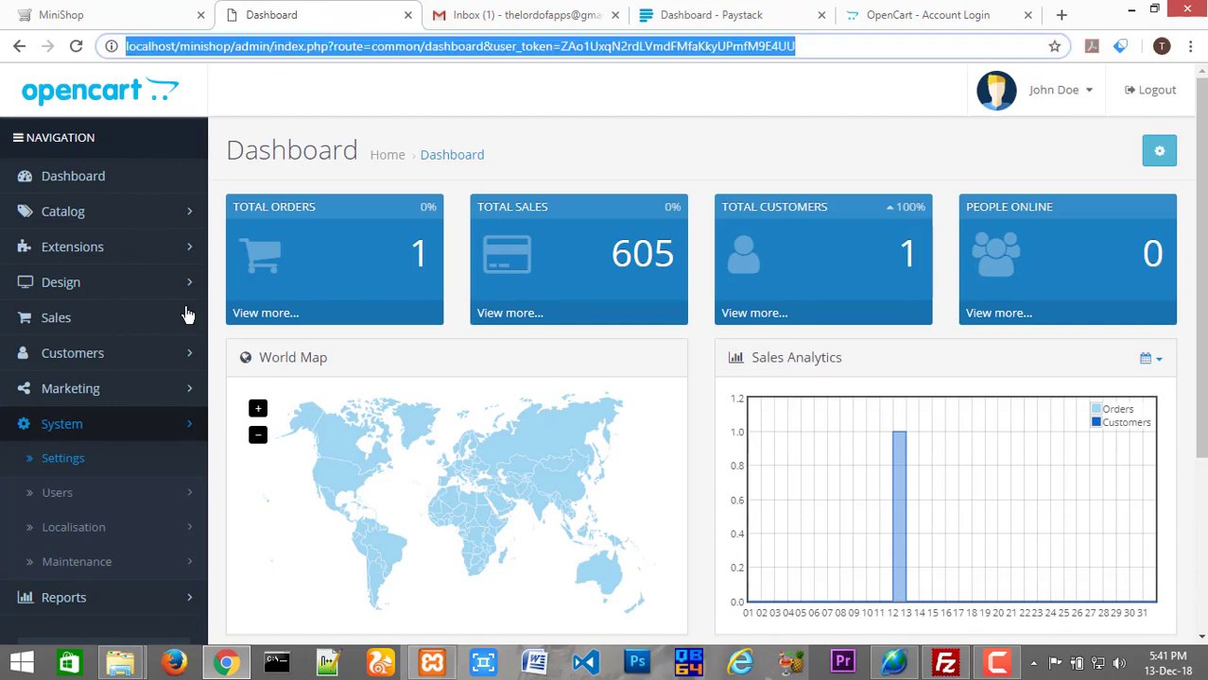
{"action": "left_click", "coordinate": [91, 258]}
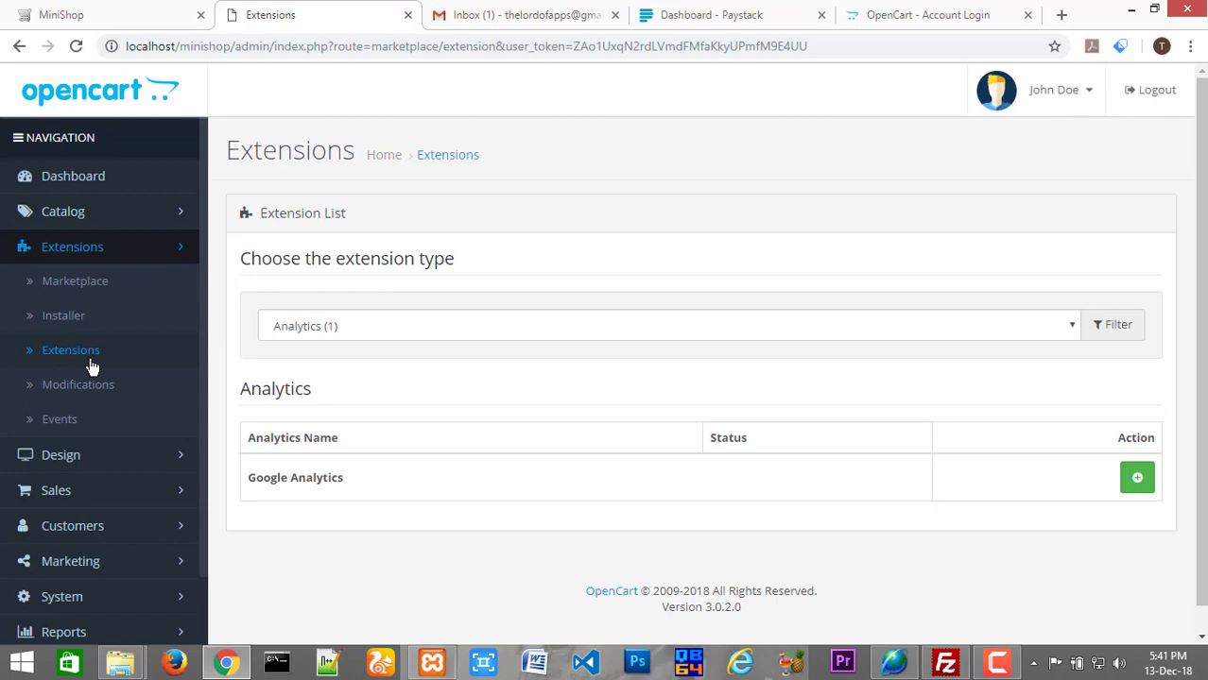
{"action": "left_click", "coordinate": [424, 336]}
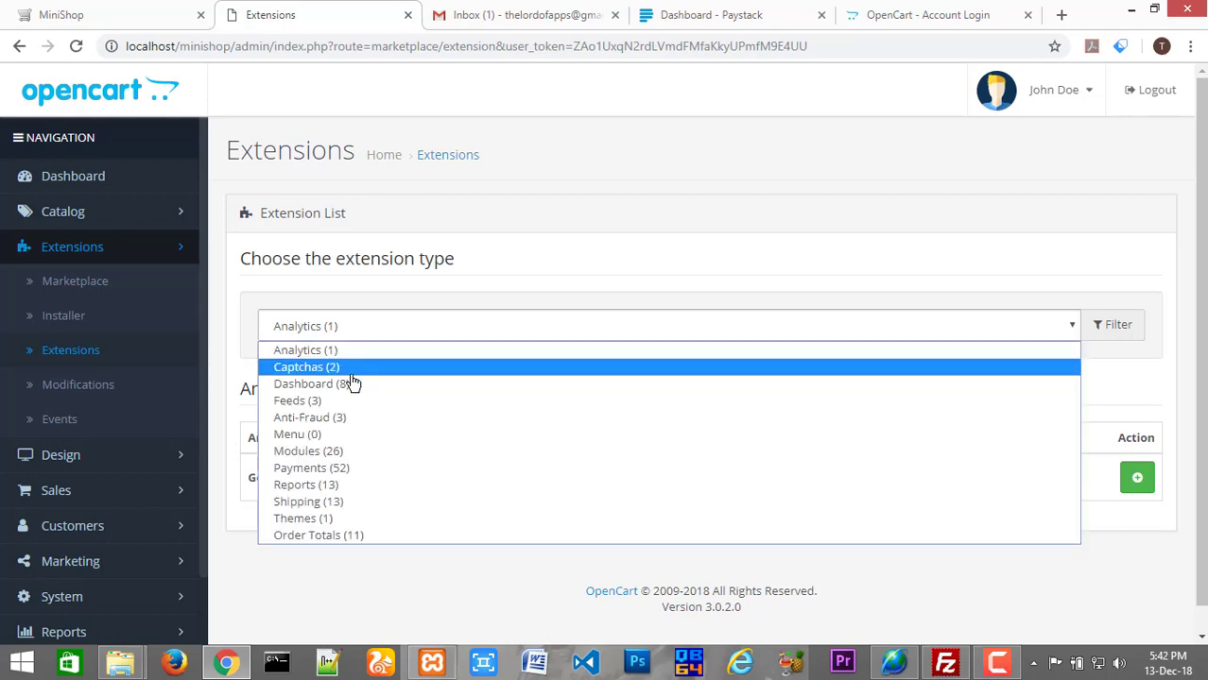
{"action": "left_click", "coordinate": [325, 470]}
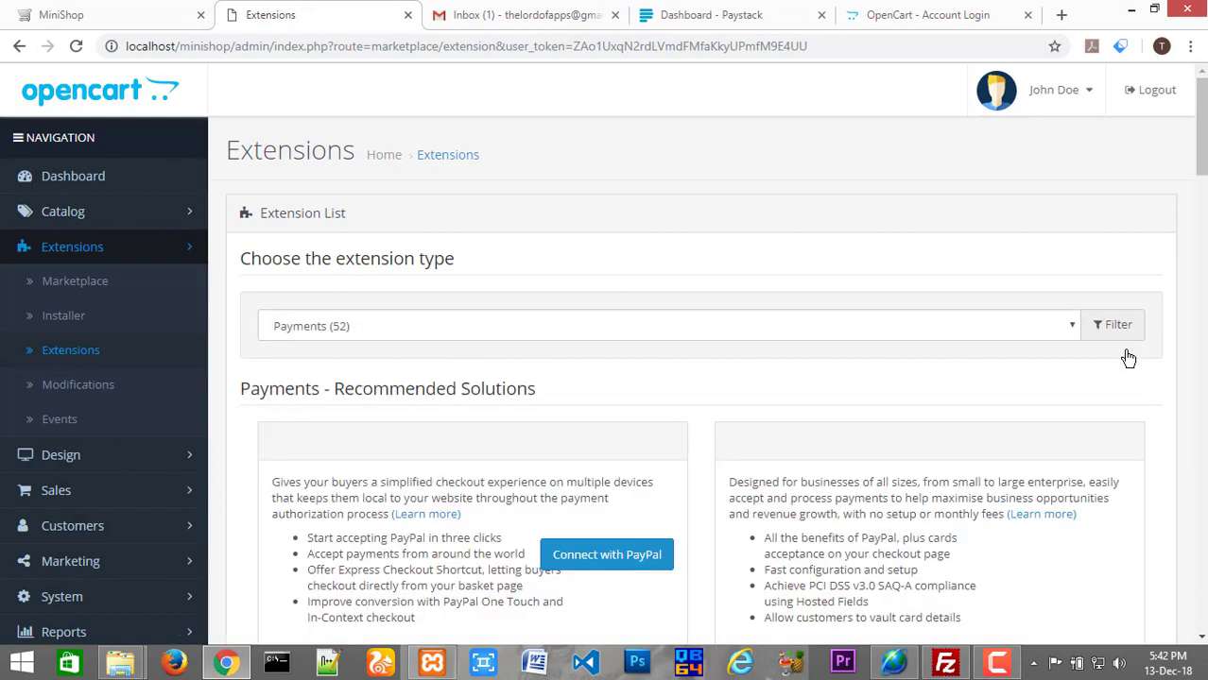
Install the Paystack payment method and open its settings for editing.
{"action": "left_click_drag", "start_coordinate": [1201, 158], "coordinate": [1204, 255]}
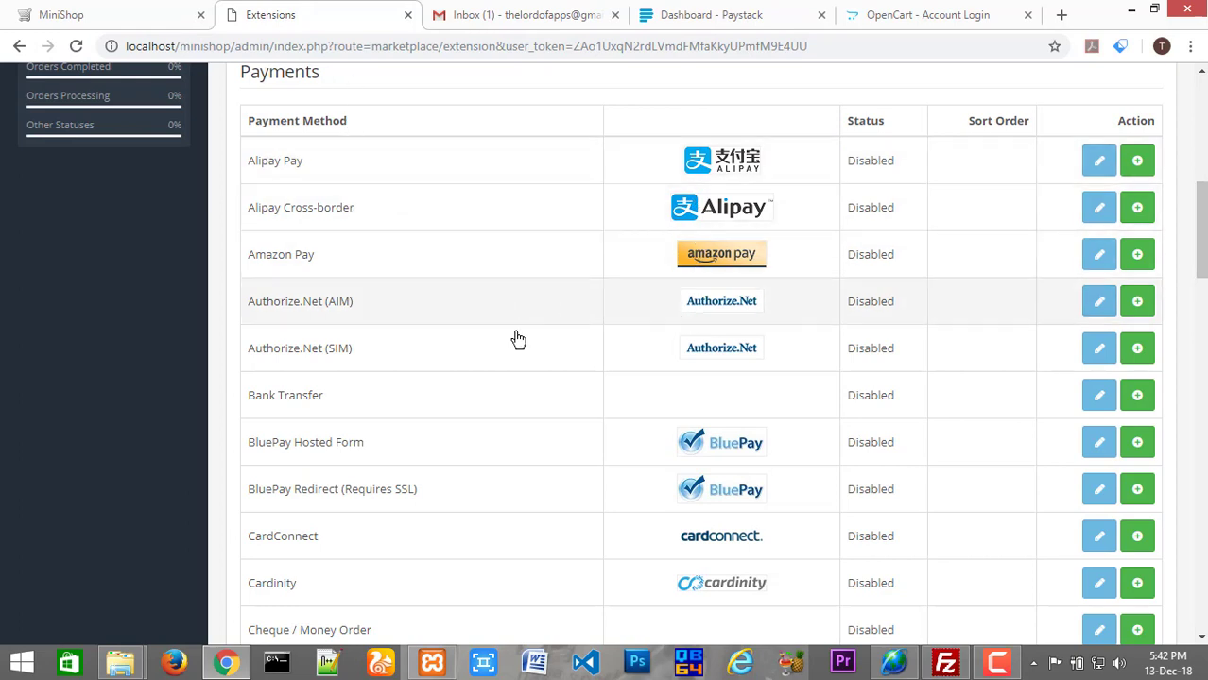
{"action": "left_click_drag", "start_coordinate": [1202, 239], "coordinate": [1204, 435]}
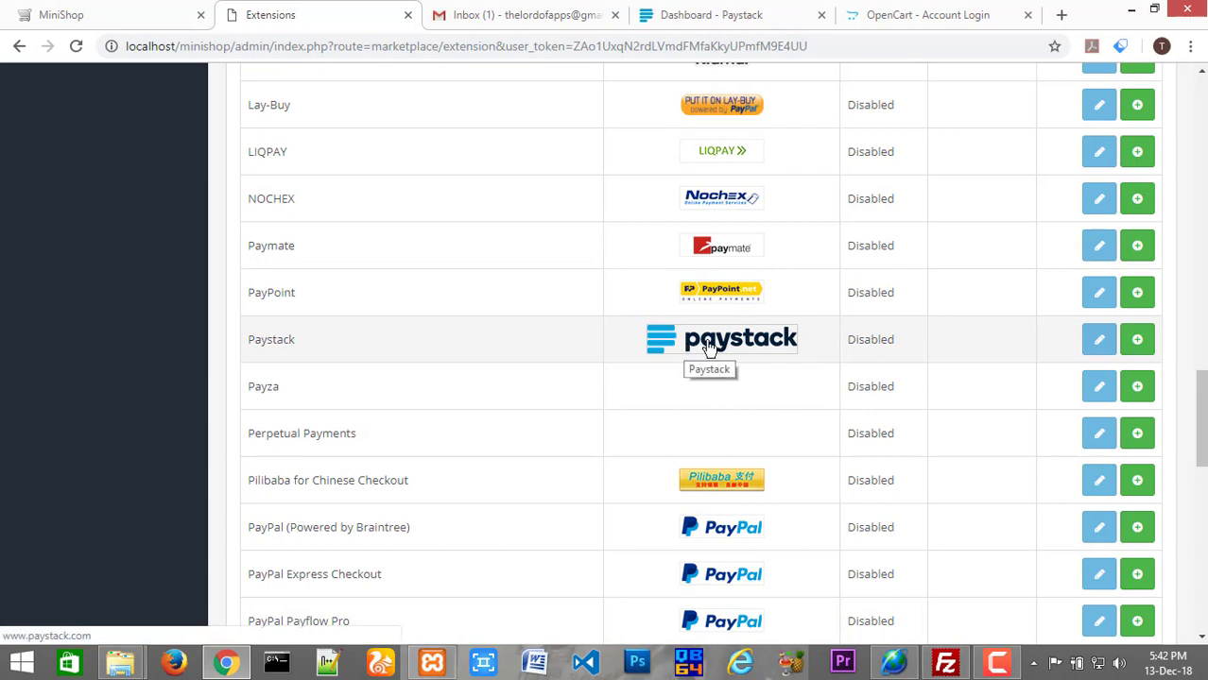
{"action": "left_click", "coordinate": [1137, 341]}
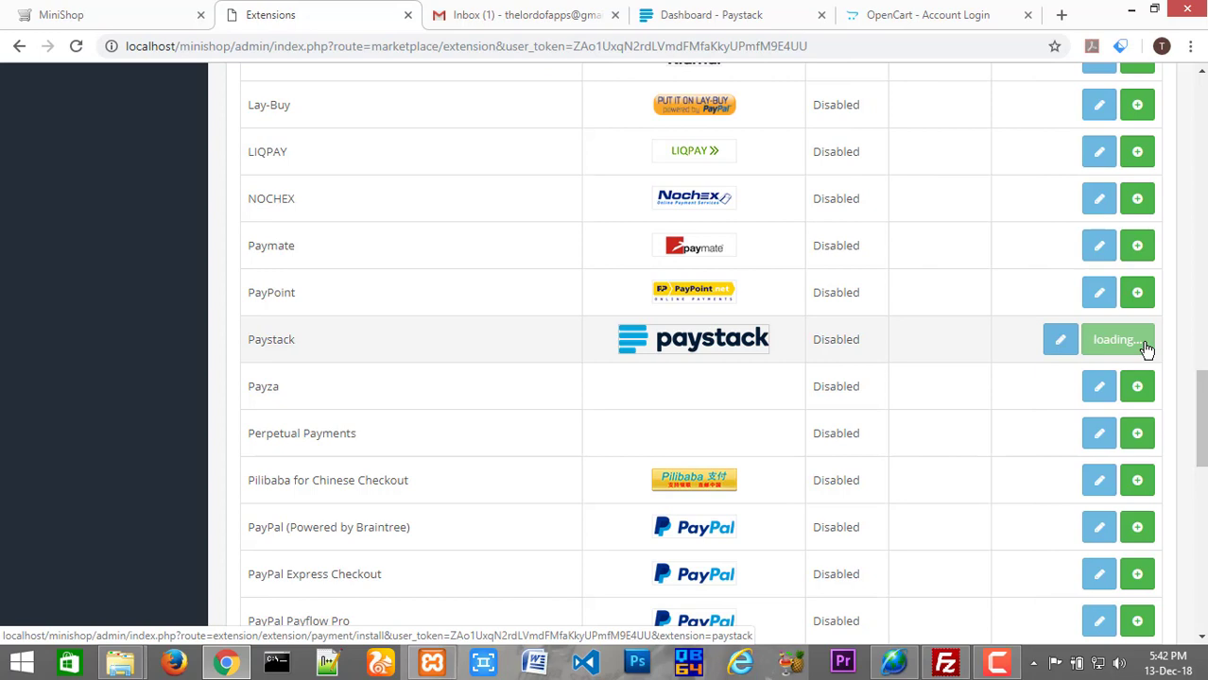
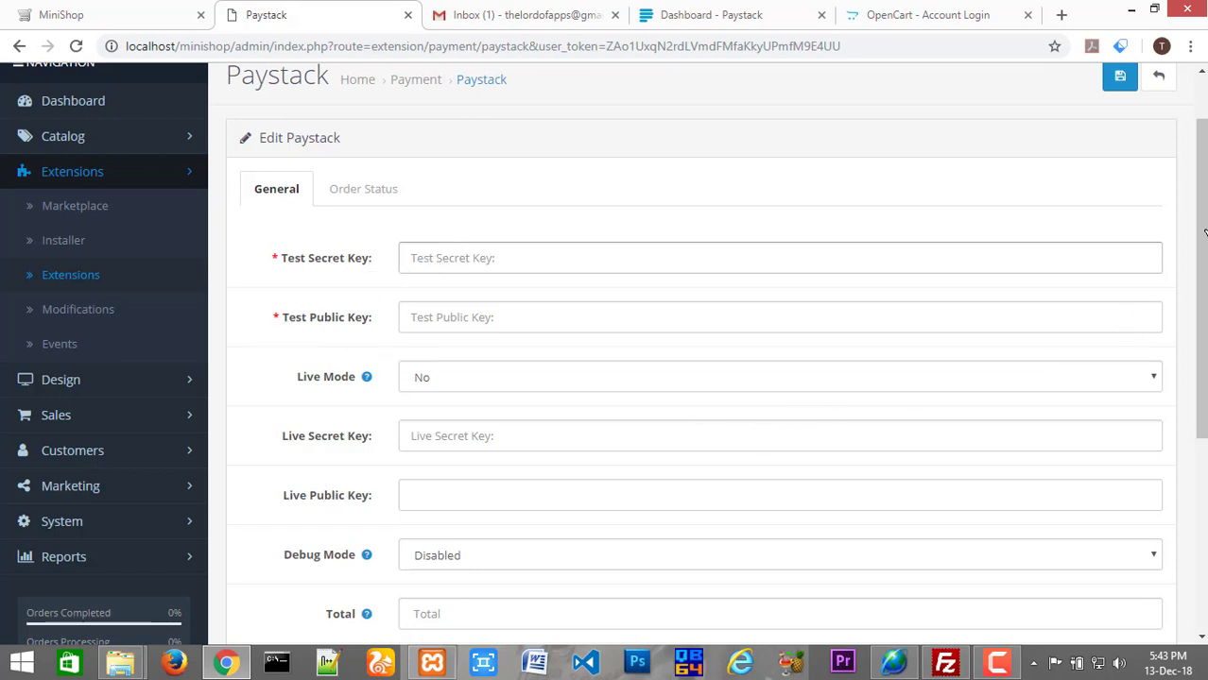
Switch to the Paystack dashboard and open the API Keys & Webhooks page in its settings.
{"action": "scroll", "coordinate": [1172, 270], "scroll_direction": "down", "scroll_amount": 1}
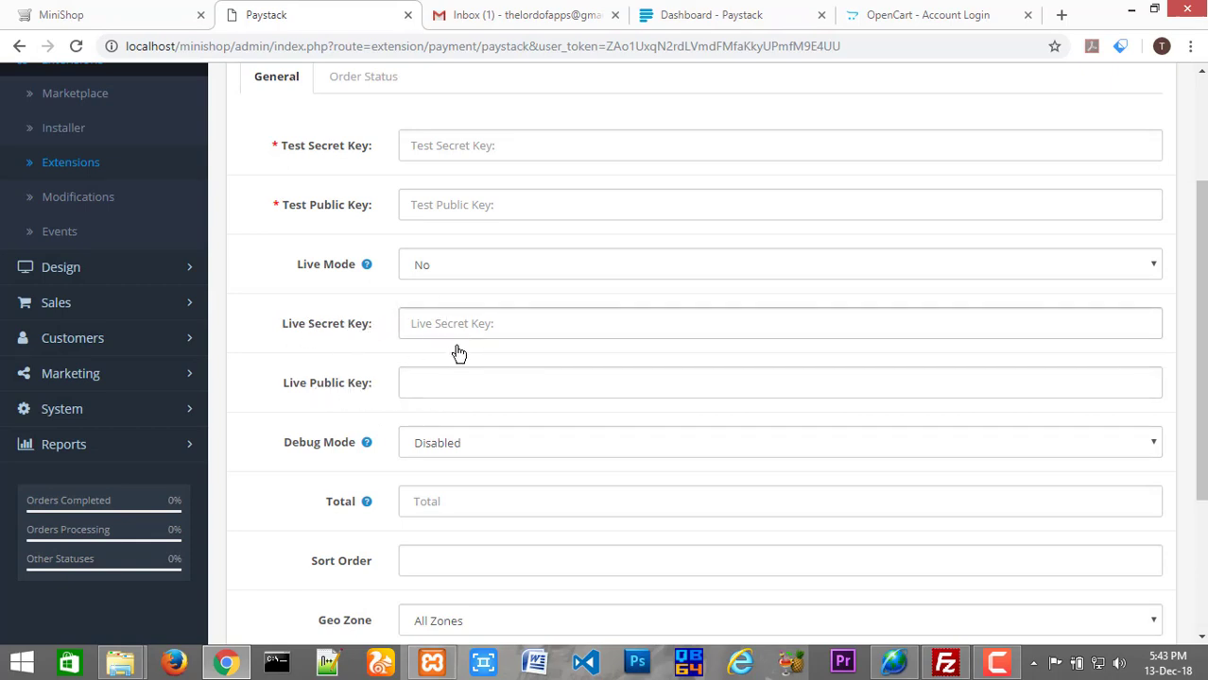
{"action": "left_click", "coordinate": [736, 14]}
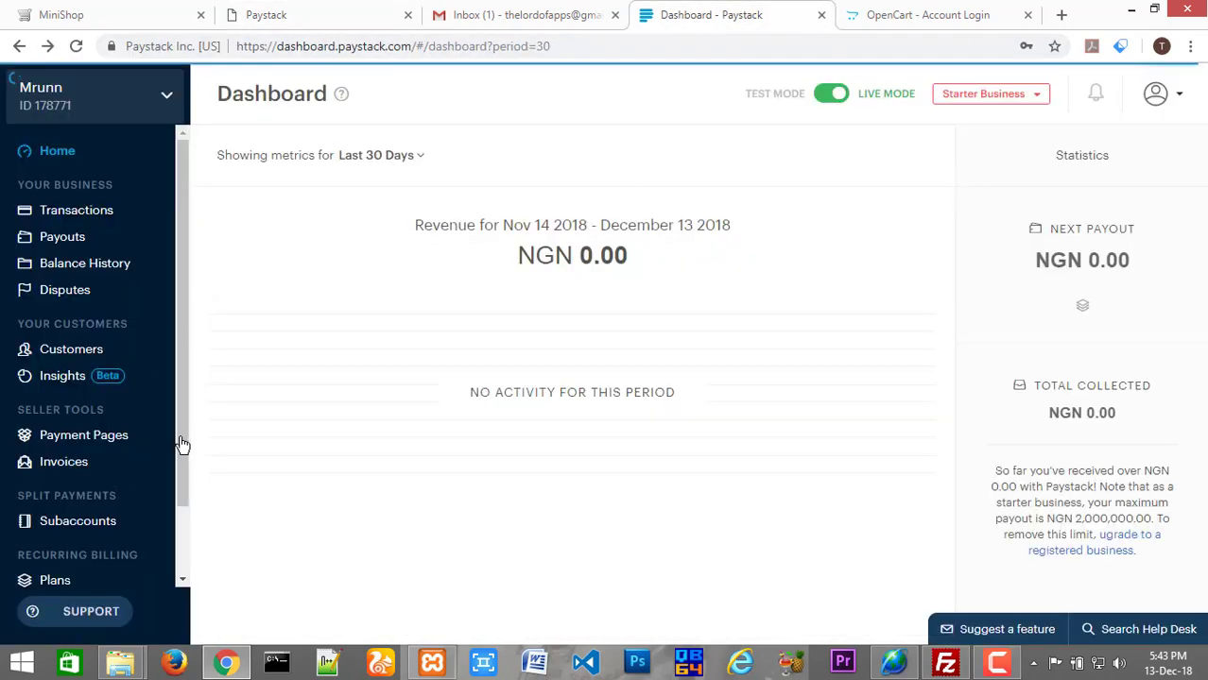
{"action": "left_click_drag", "start_coordinate": [183, 444], "coordinate": [194, 528]}
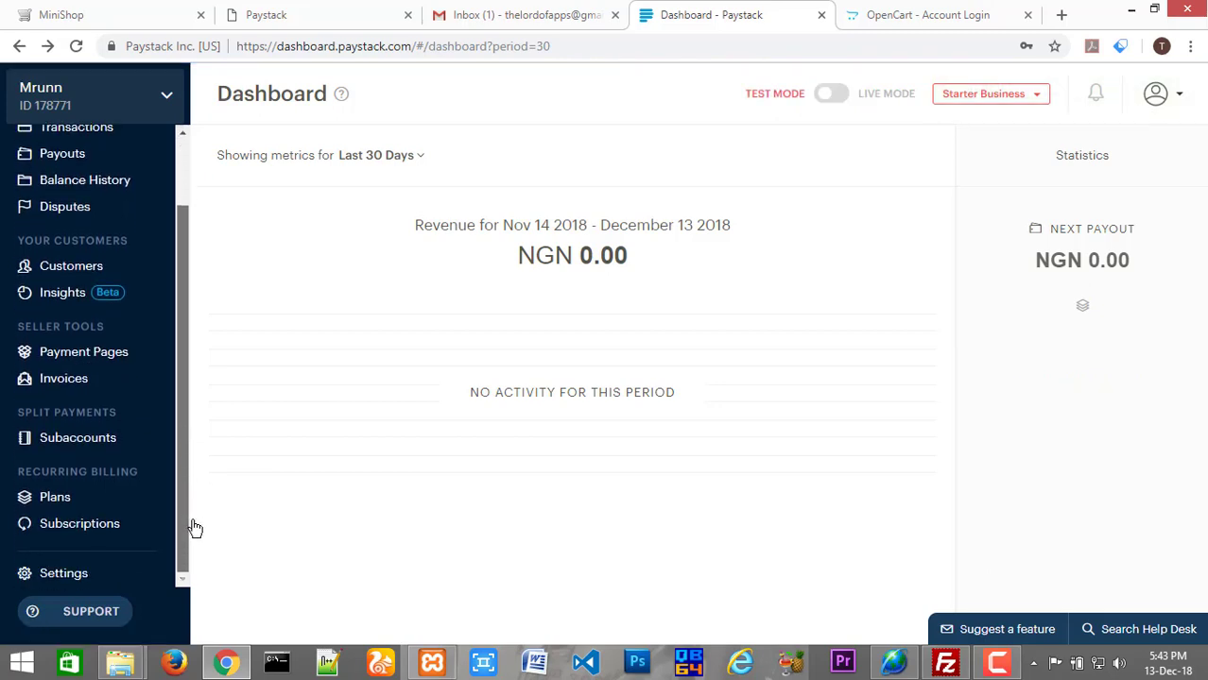
{"action": "left_click", "coordinate": [63, 576]}
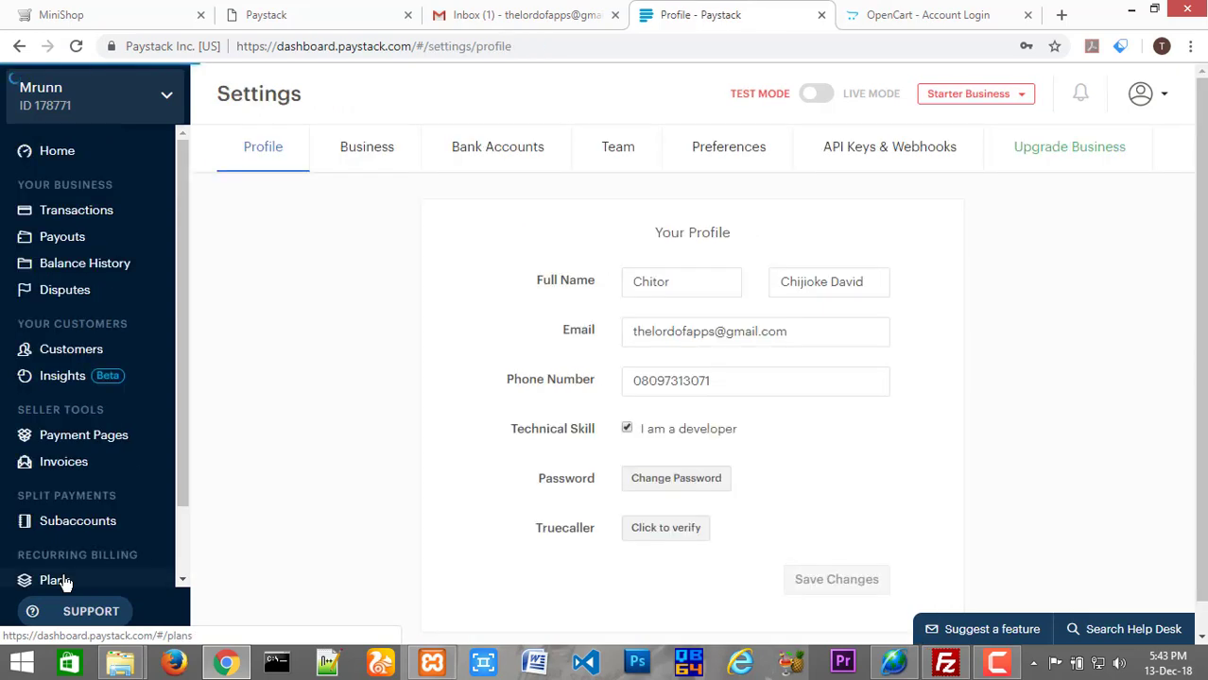
{"action": "left_click", "coordinate": [912, 151]}
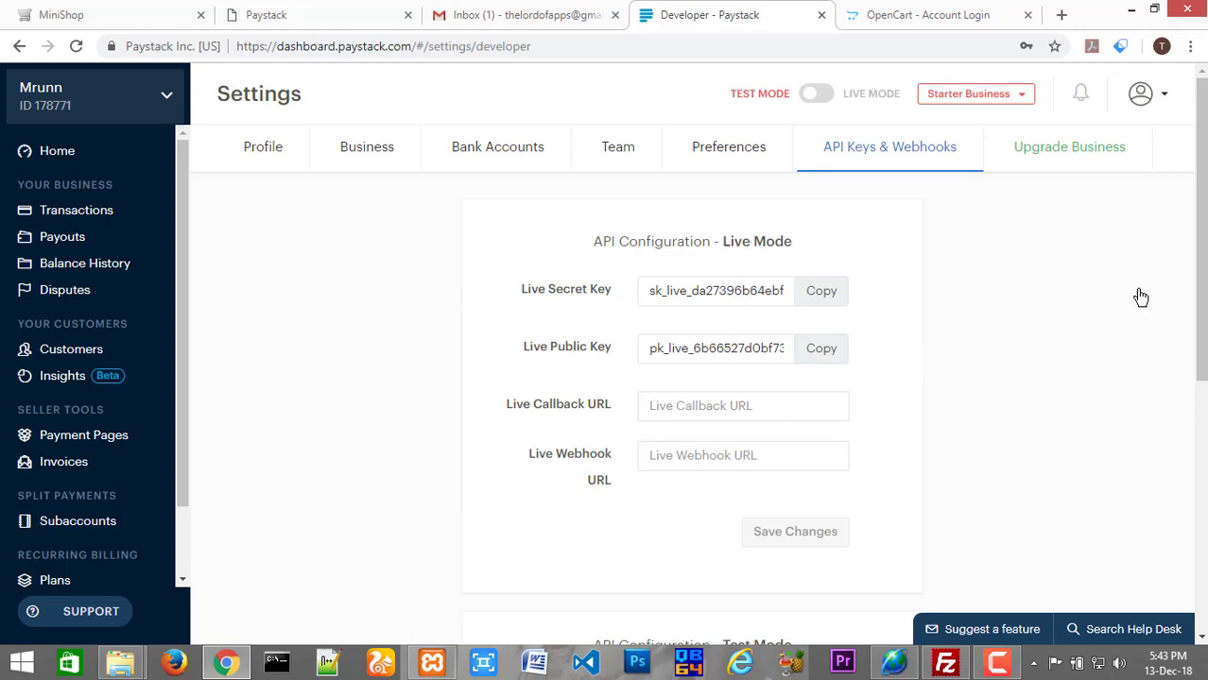
Copy the test secret key from Paystack's Test Mode configuration and paste it into the store extension's Test Secret Key field.
{"action": "left_click_drag", "start_coordinate": [1200, 246], "coordinate": [1203, 174]}
{"action": "left_click_drag", "start_coordinate": [1204, 230], "coordinate": [1204, 505]}
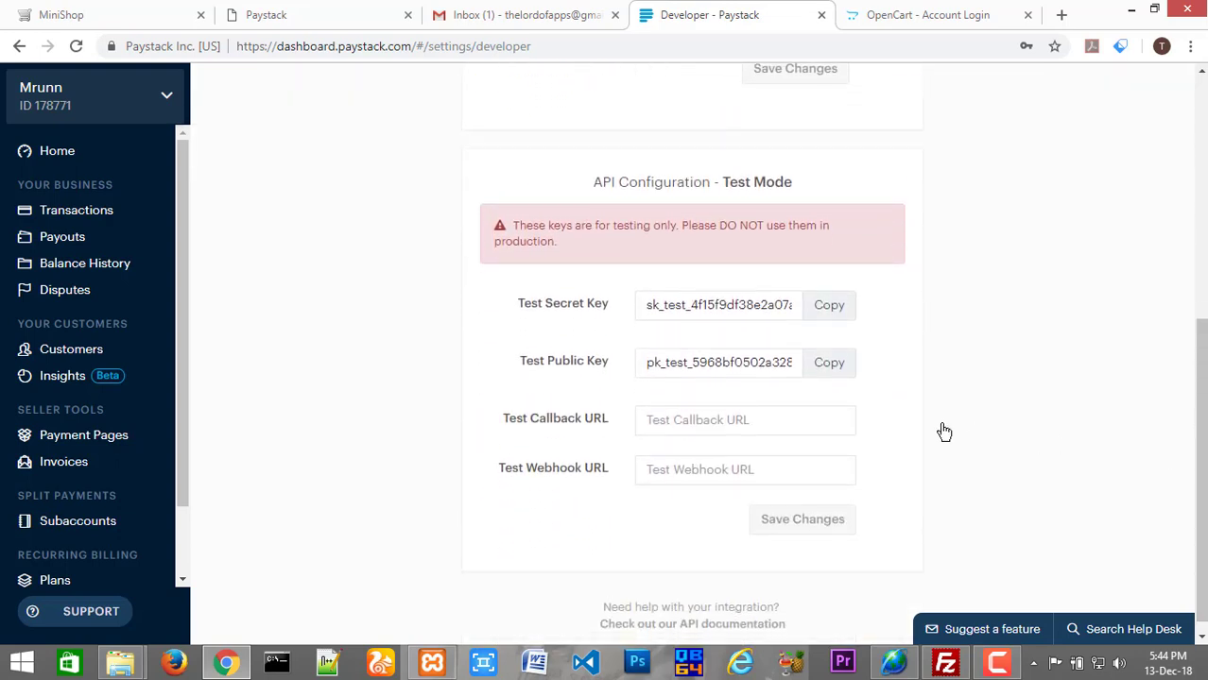
{"action": "left_click", "coordinate": [839, 310]}
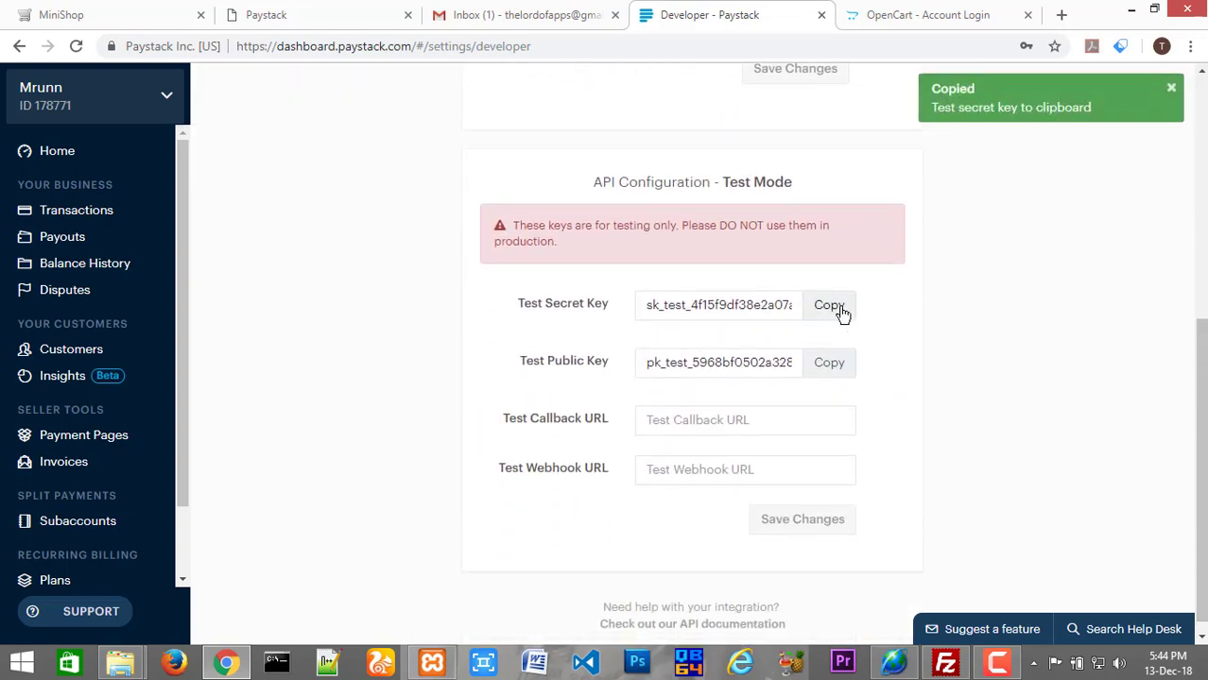
{"action": "left_click", "coordinate": [293, 15]}
{"action": "left_click", "coordinate": [472, 149]}
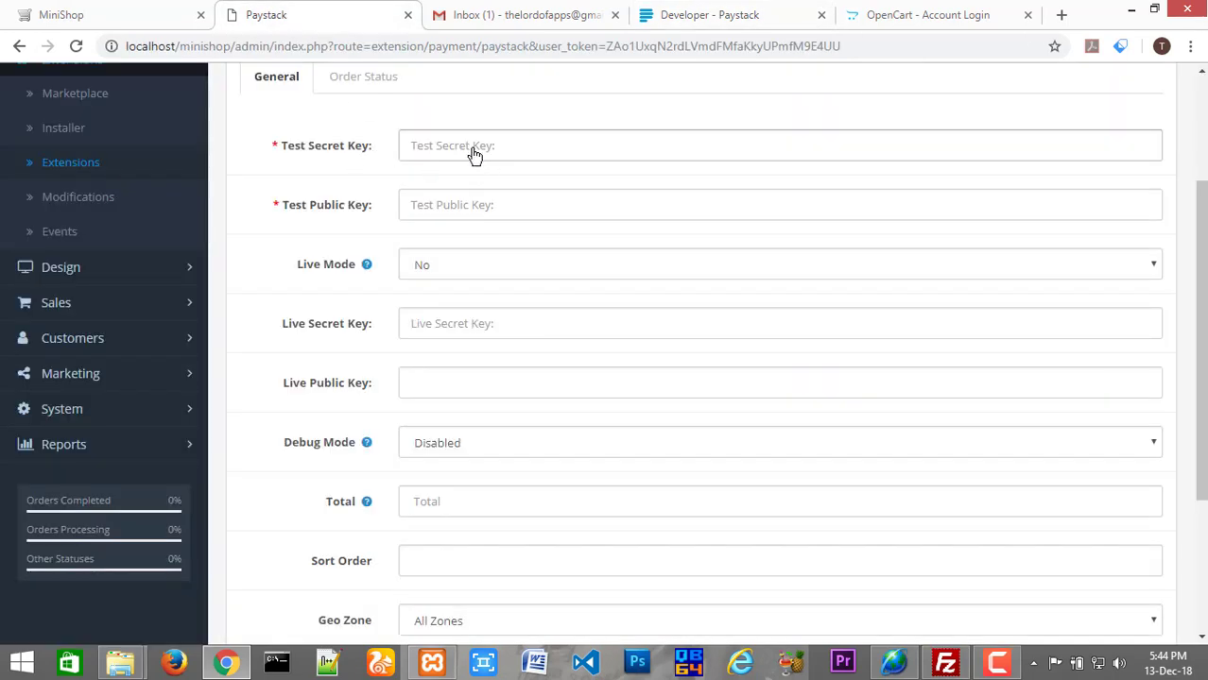
{"action": "right_click", "coordinate": [473, 150]}
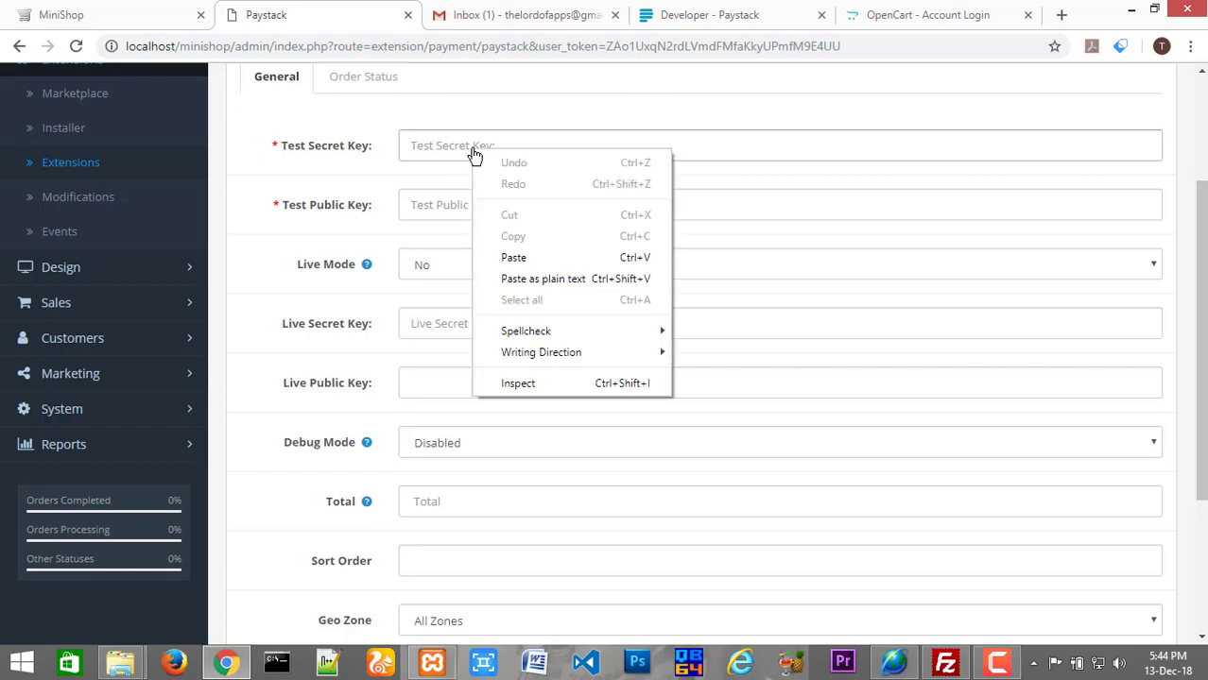
{"action": "left_click", "coordinate": [515, 257]}
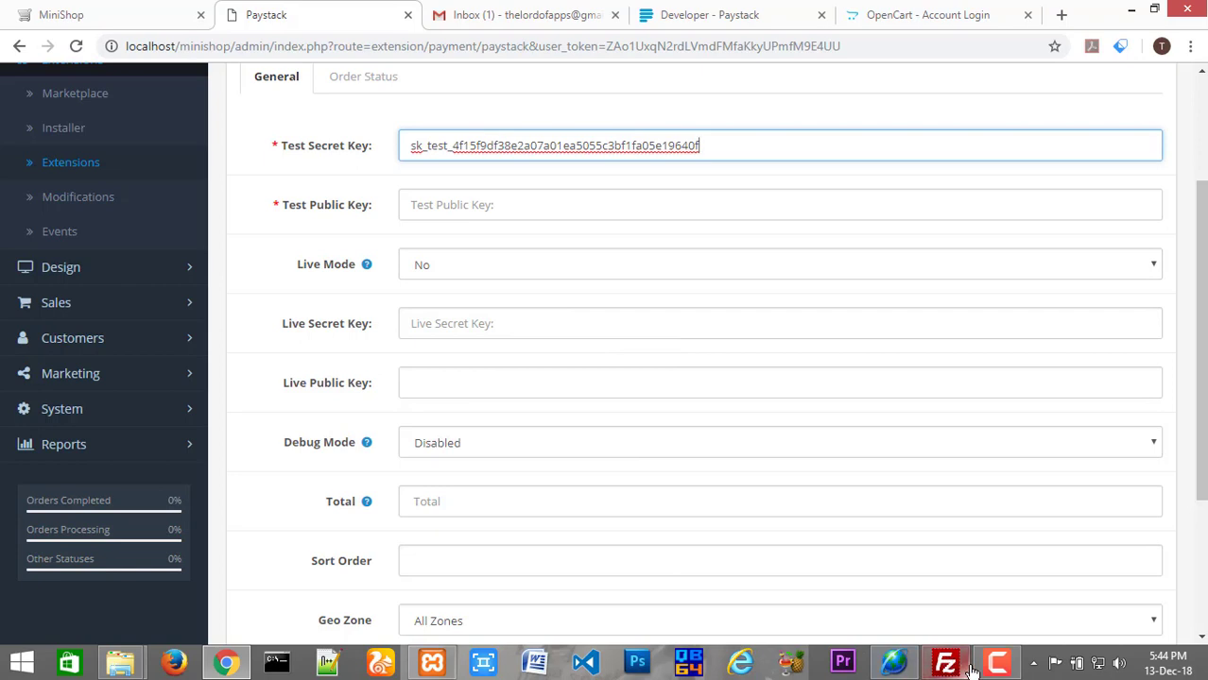
Copy the test public key from the Paystack dashboard and paste it into the extension's Test Public Key field.
{"action": "left_click", "coordinate": [689, 7]}
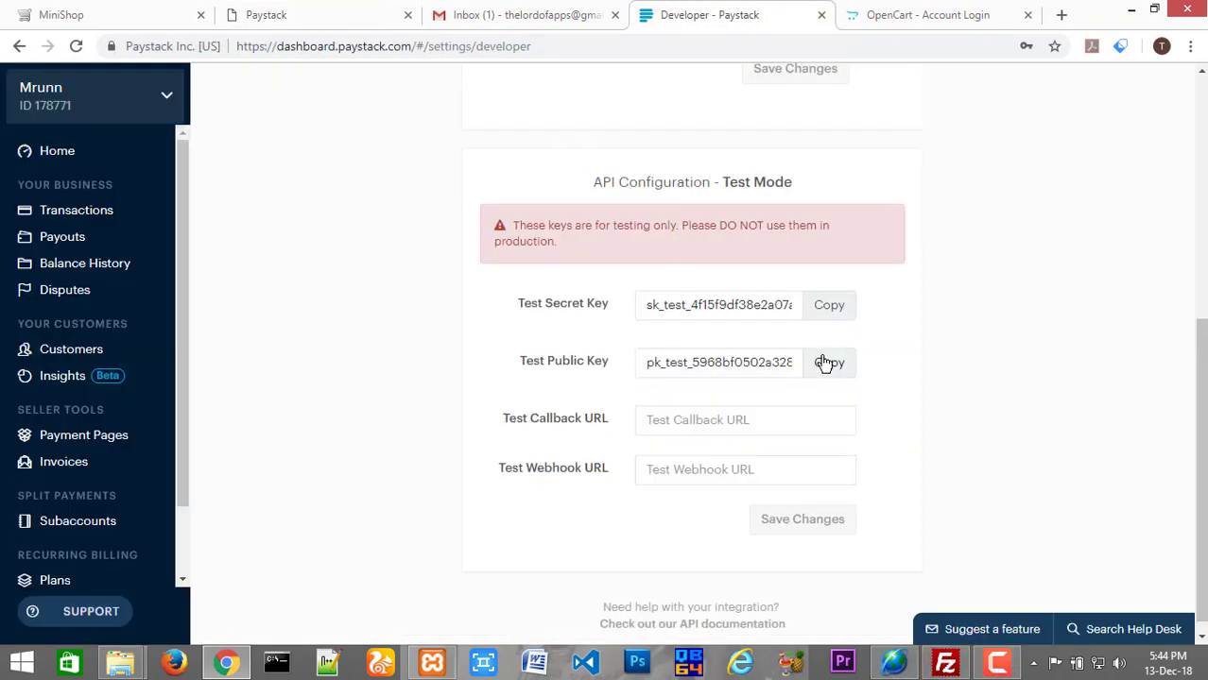
{"action": "left_click", "coordinate": [829, 364]}
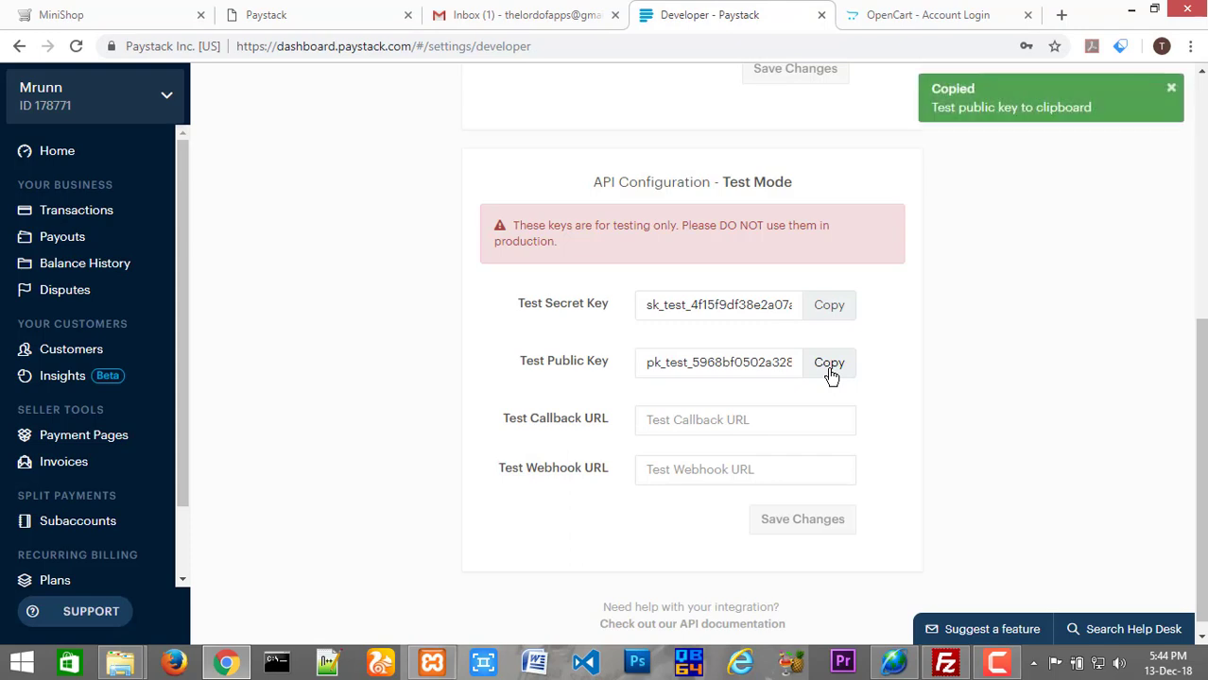
{"action": "left_click", "coordinate": [346, 21]}
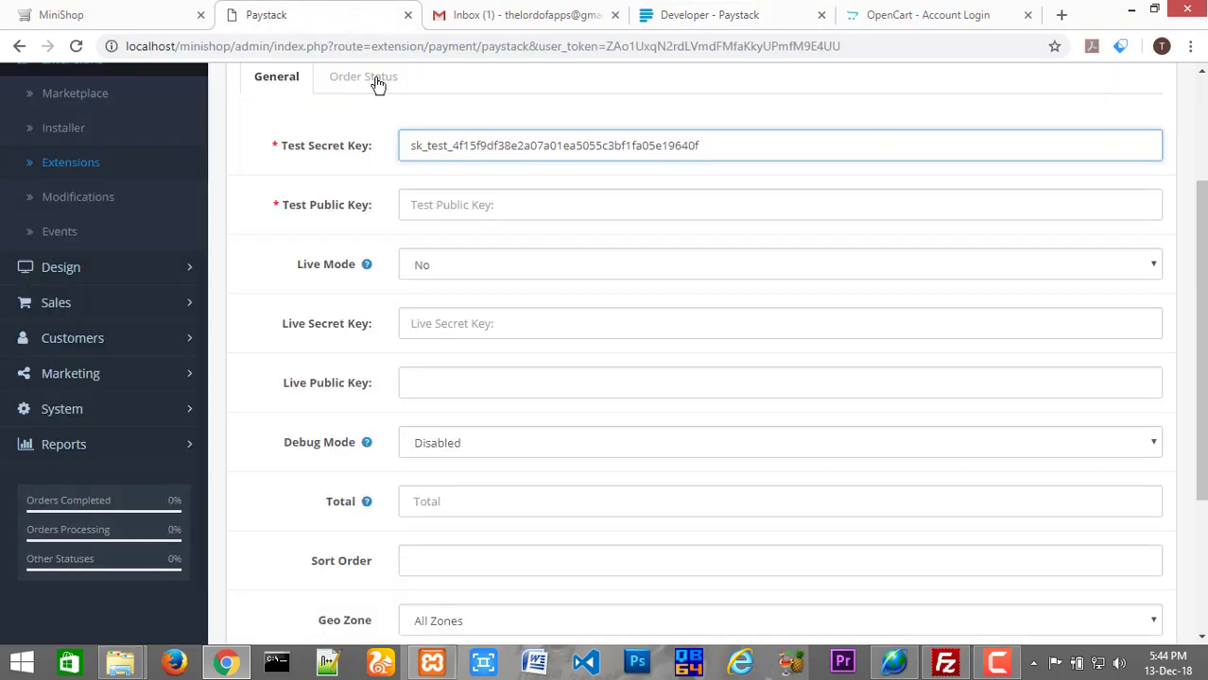
{"action": "left_click", "coordinate": [451, 212]}
{"action": "right_click", "coordinate": [451, 212]}
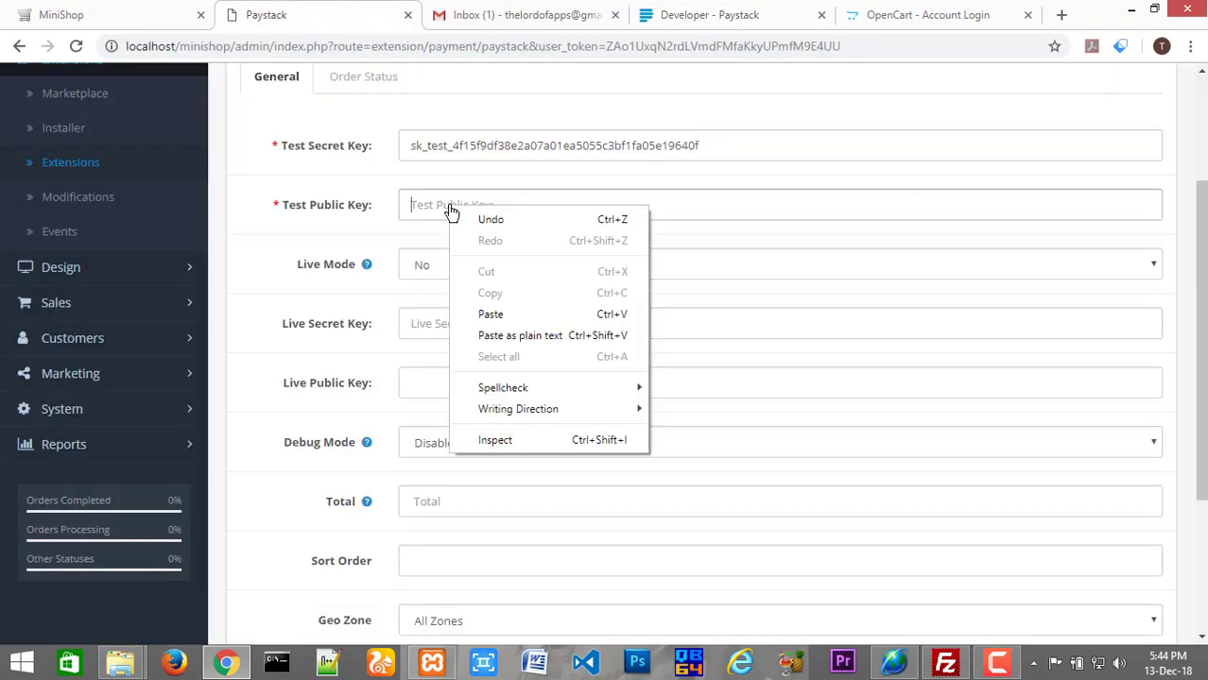
{"action": "left_click", "coordinate": [491, 315]}
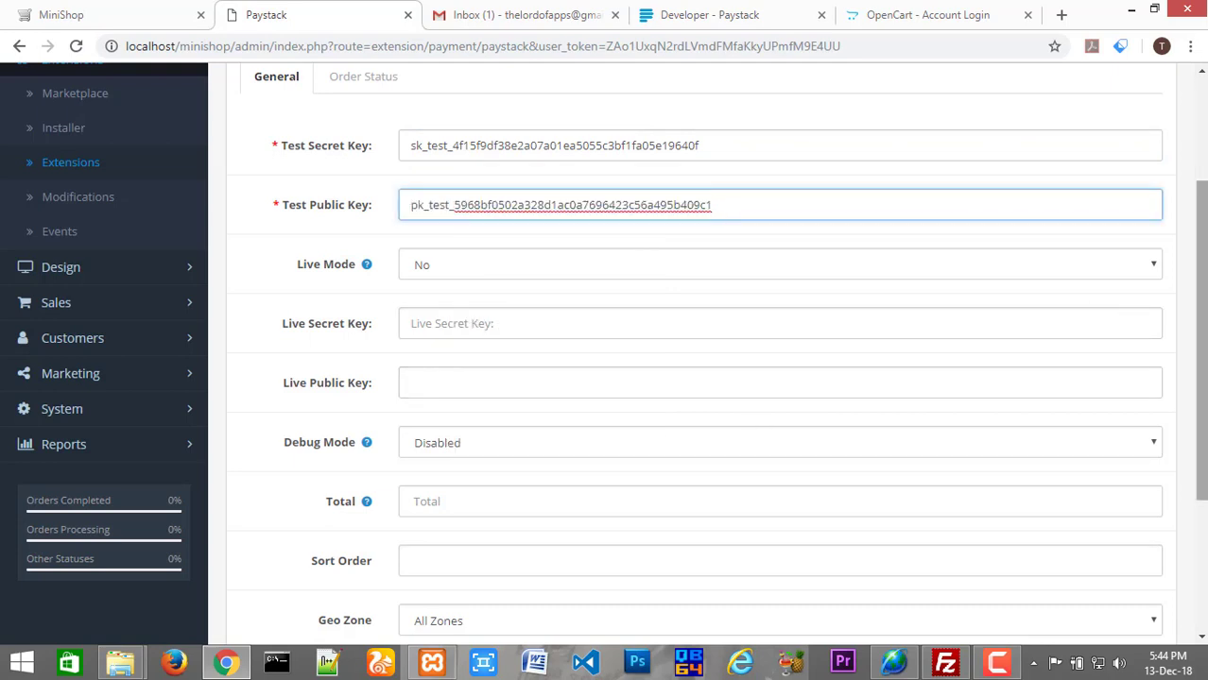
Copy the live secret key from Paystack's Live Mode configuration and paste it into the extension's Live Secret Key field.
{"action": "scroll", "coordinate": [1205, 227], "scroll_direction": "down", "scroll_amount": 1}
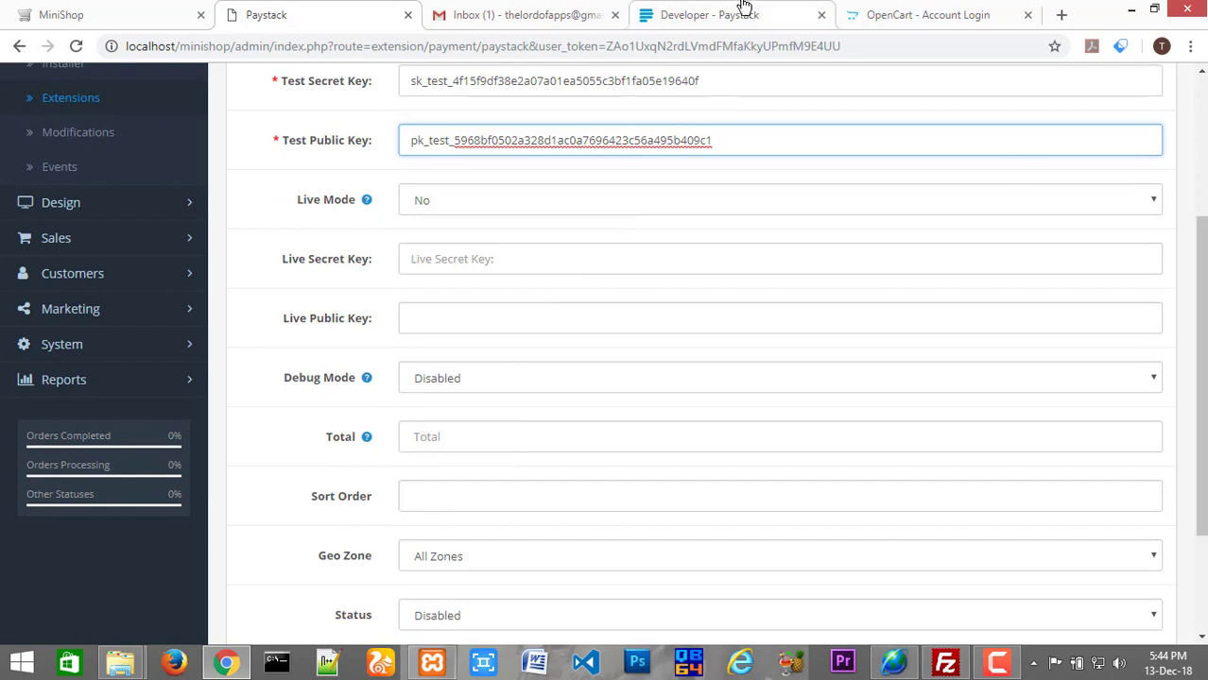
{"action": "left_click", "coordinate": [740, 11]}
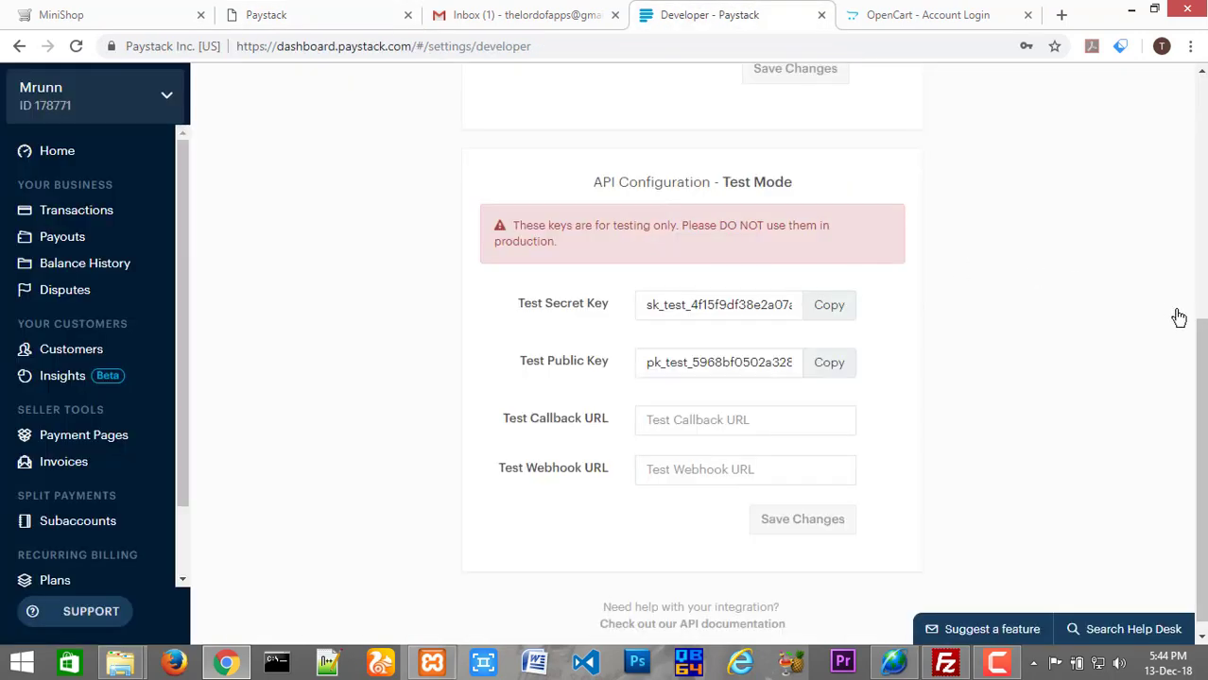
{"action": "left_click_drag", "start_coordinate": [1202, 351], "coordinate": [1199, 119]}
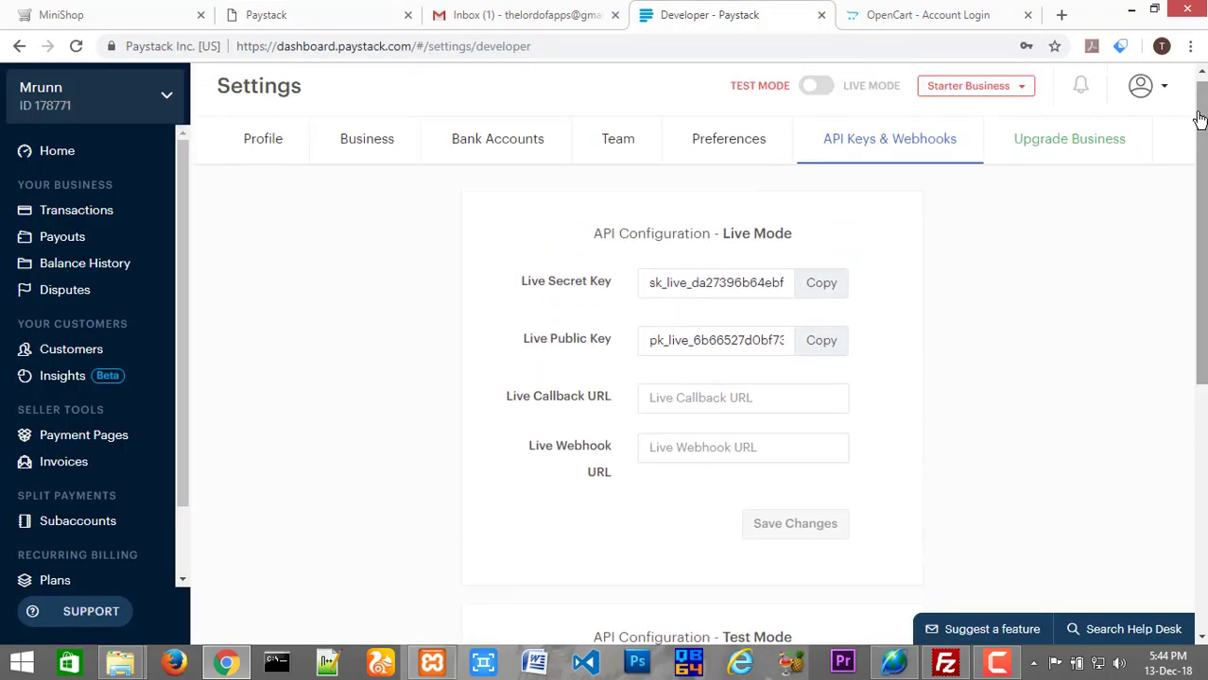
{"action": "left_click", "coordinate": [822, 284]}
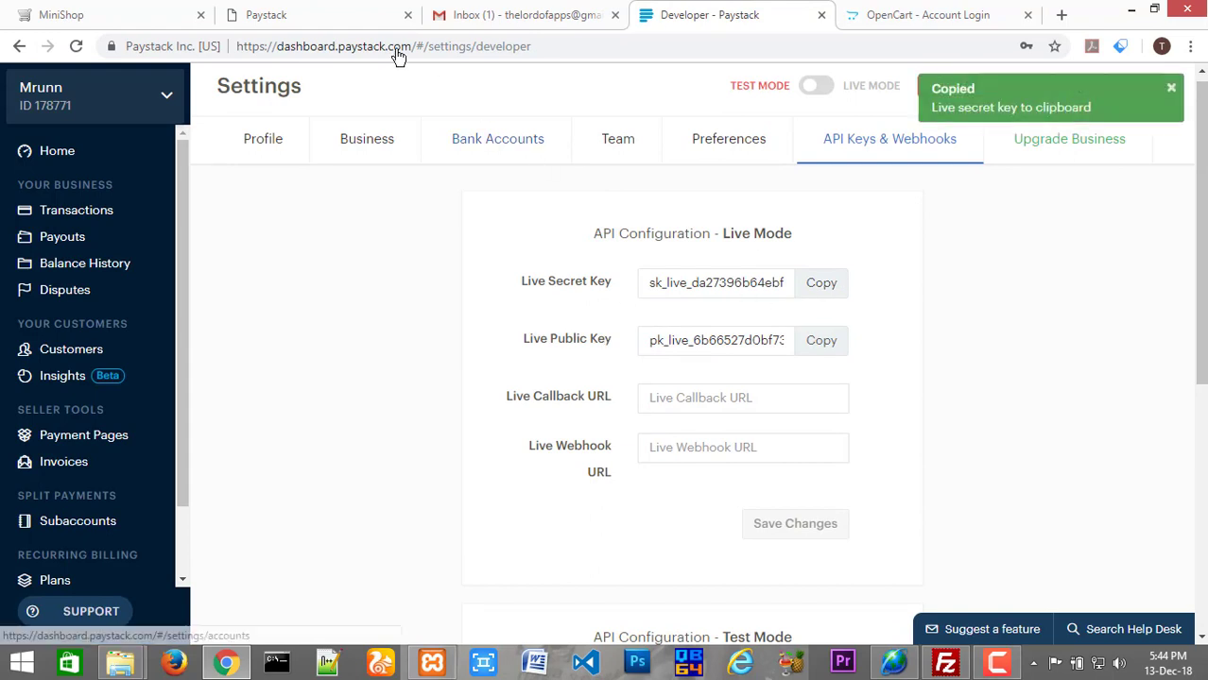
{"action": "left_click", "coordinate": [333, 10]}
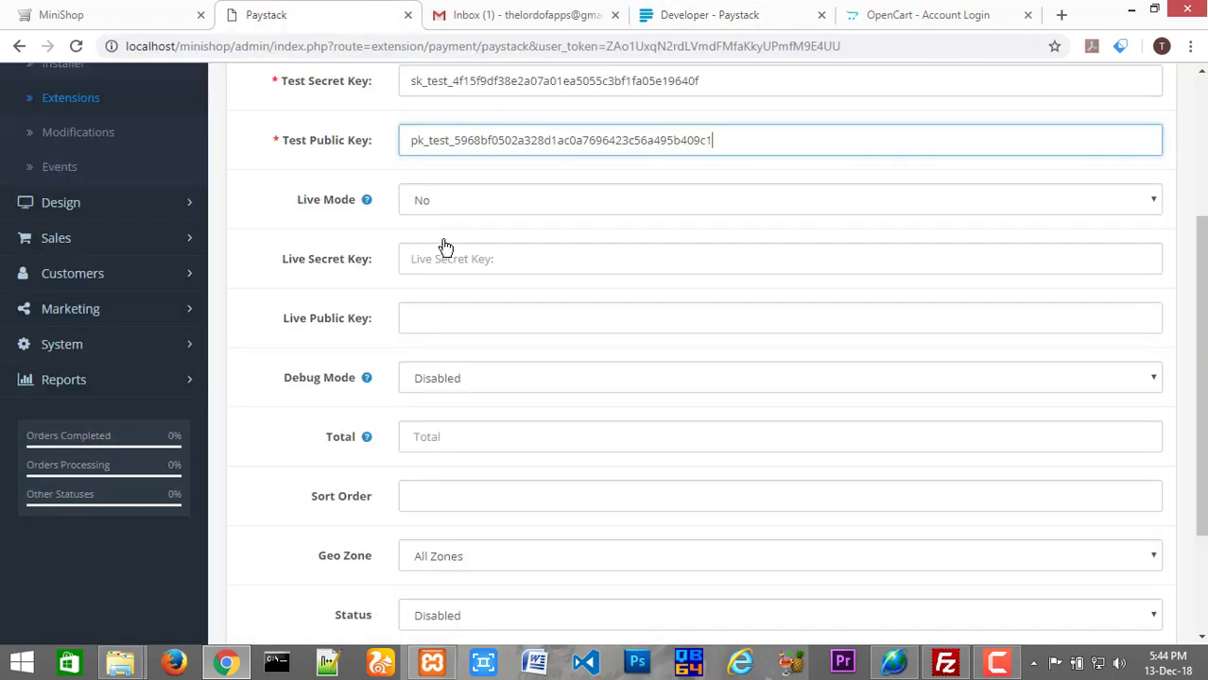
{"action": "left_click", "coordinate": [453, 274]}
{"action": "right_click", "coordinate": [452, 271]}
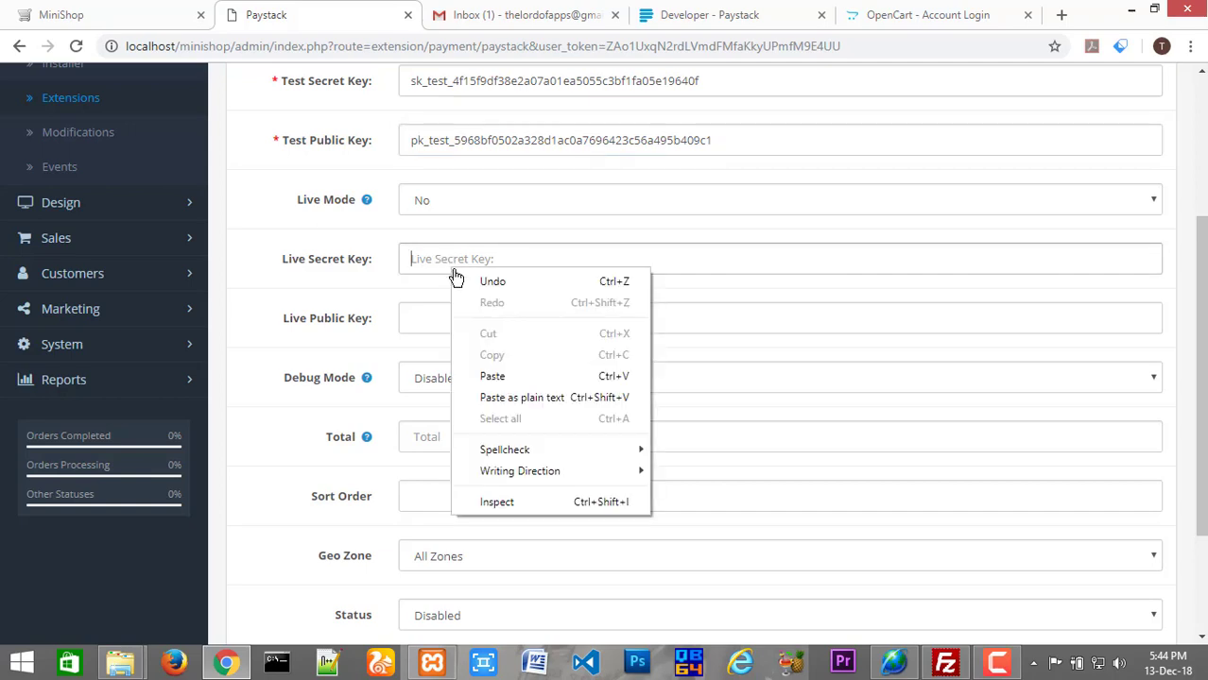
{"action": "left_click", "coordinate": [493, 376]}
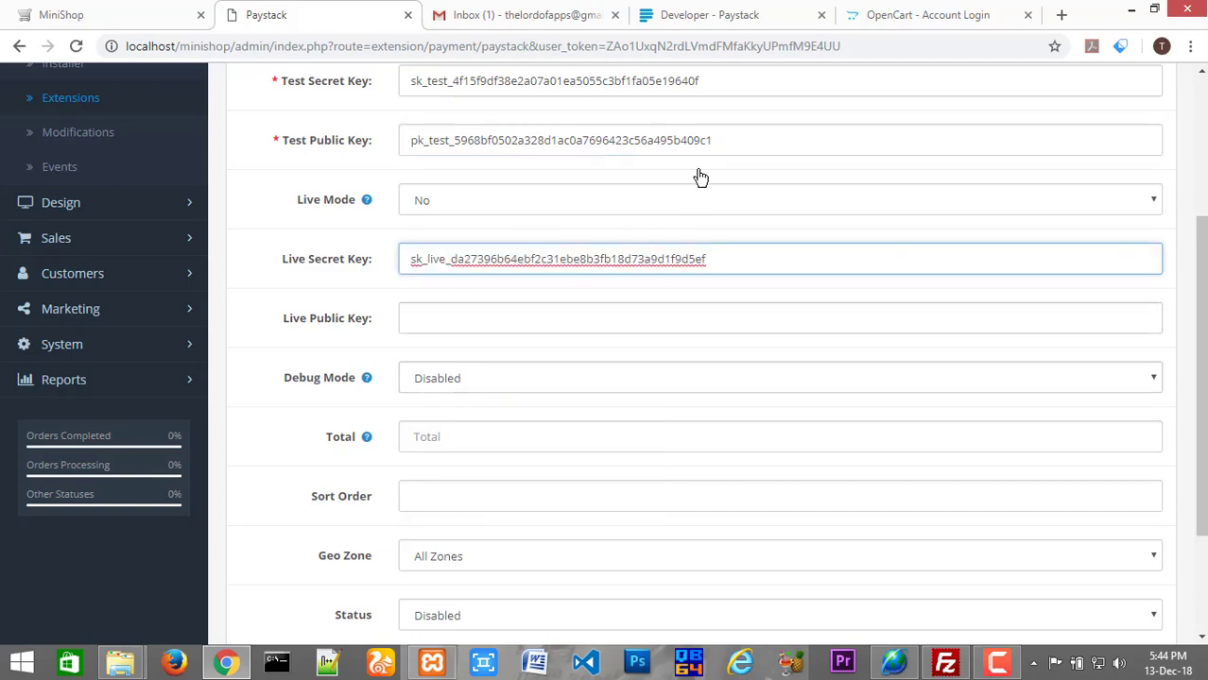
Copy the live public key from the Paystack dashboard and paste it into the extension's Live Public Key field.
{"action": "left_click", "coordinate": [670, 14]}
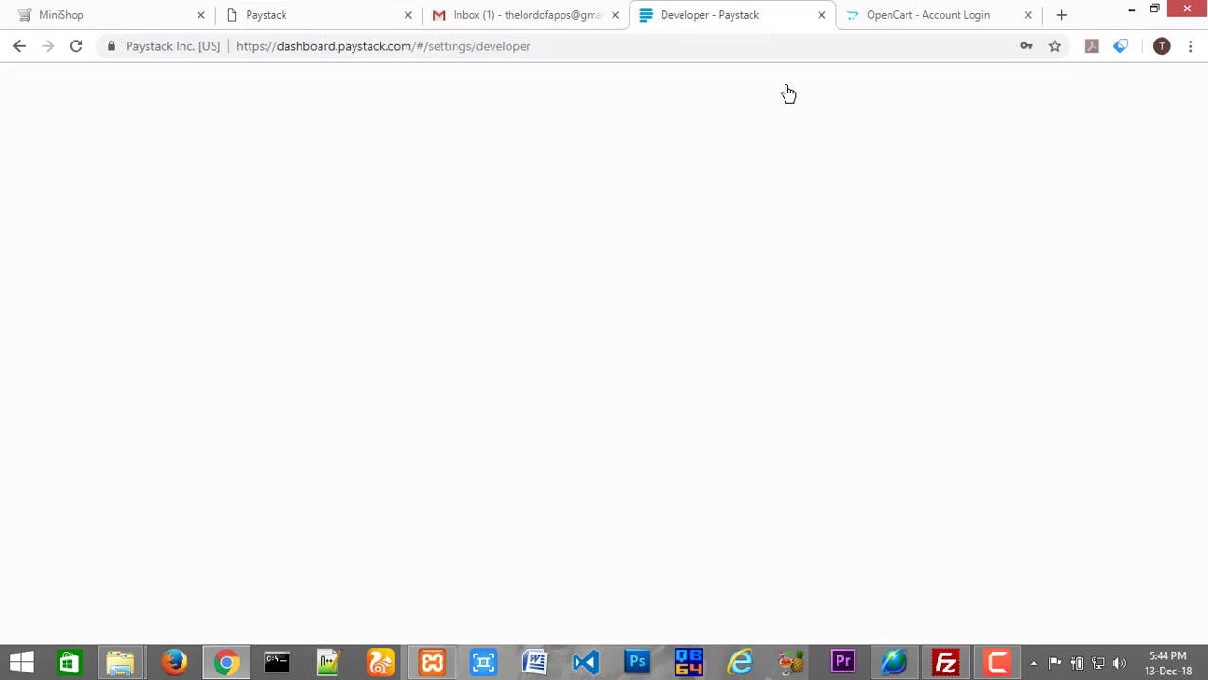
{"action": "mouse_move", "coordinate": [1201, 205]}
{"action": "left_mouse_down"}
{"action": "mouse_move", "coordinate": [1201, 254]}
{"action": "mouse_move", "coordinate": [1202, 225]}
{"action": "left_mouse_up"}
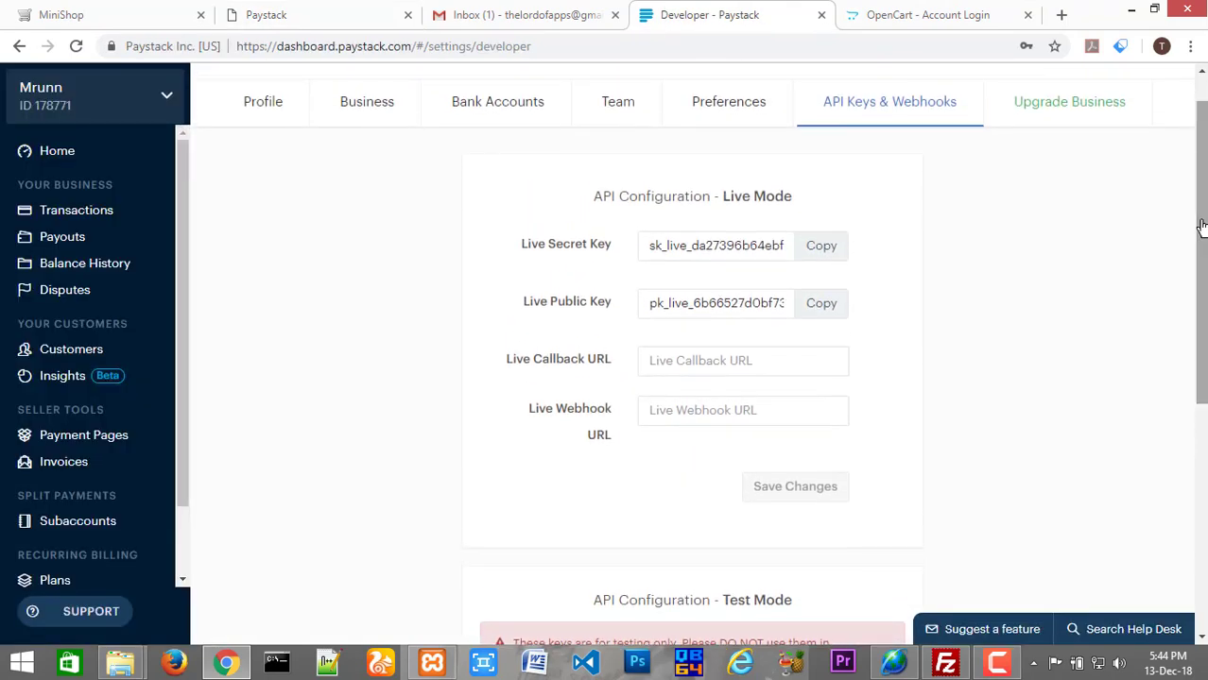
{"action": "left_click", "coordinate": [822, 303]}
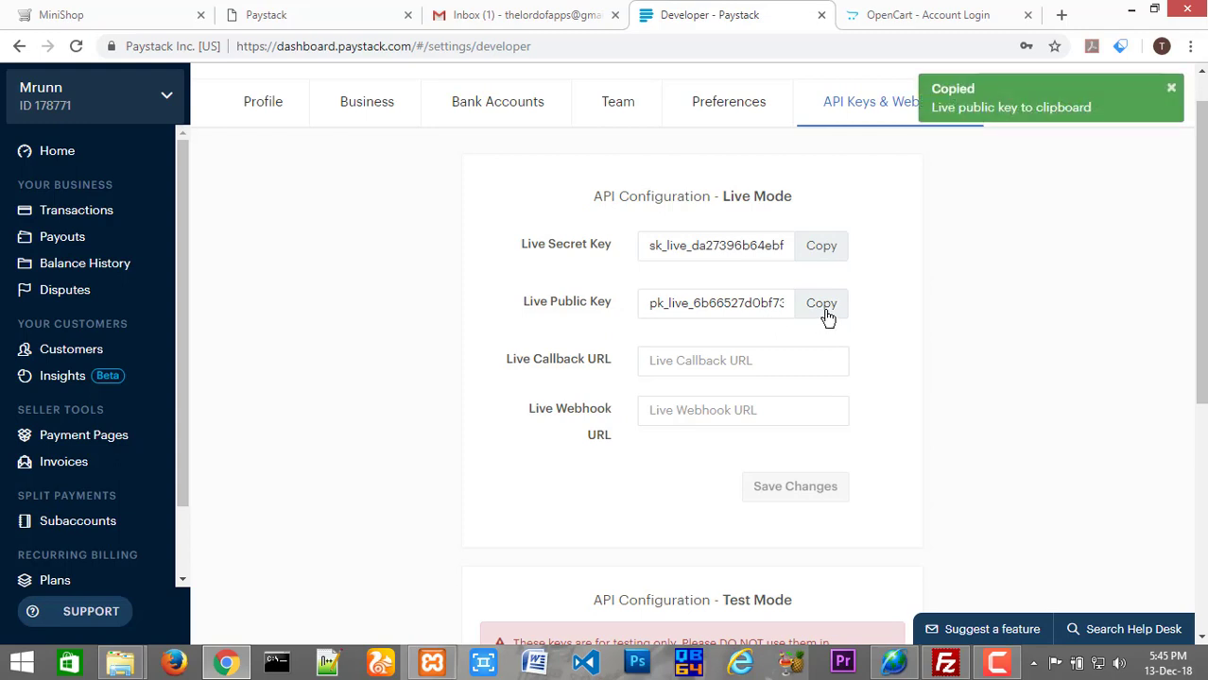
{"action": "left_click", "coordinate": [344, 24]}
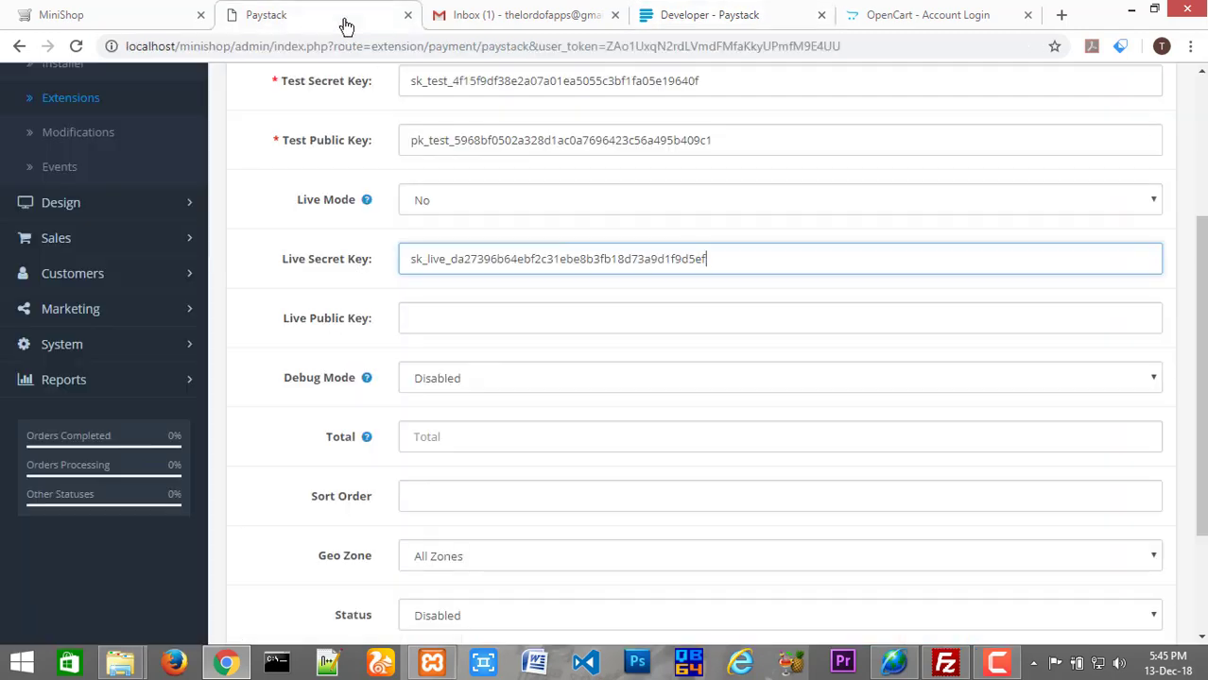
{"action": "left_click", "coordinate": [419, 321]}
{"action": "right_click", "coordinate": [418, 319]}
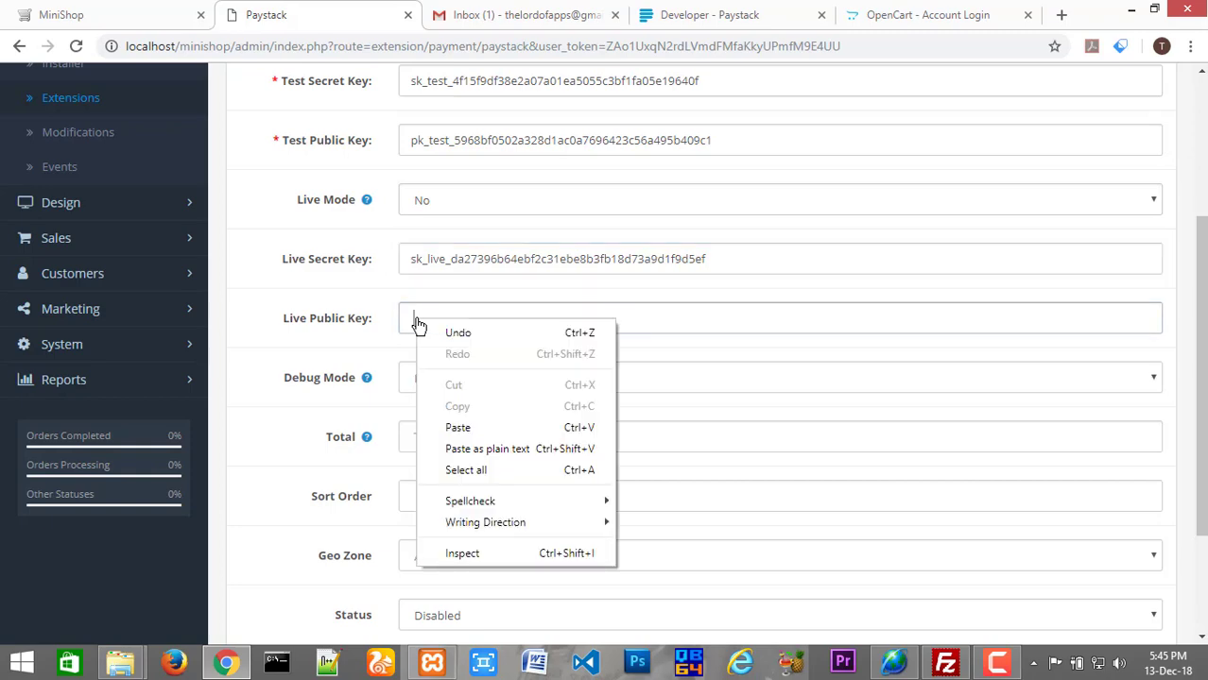
{"action": "left_click", "coordinate": [458, 429]}
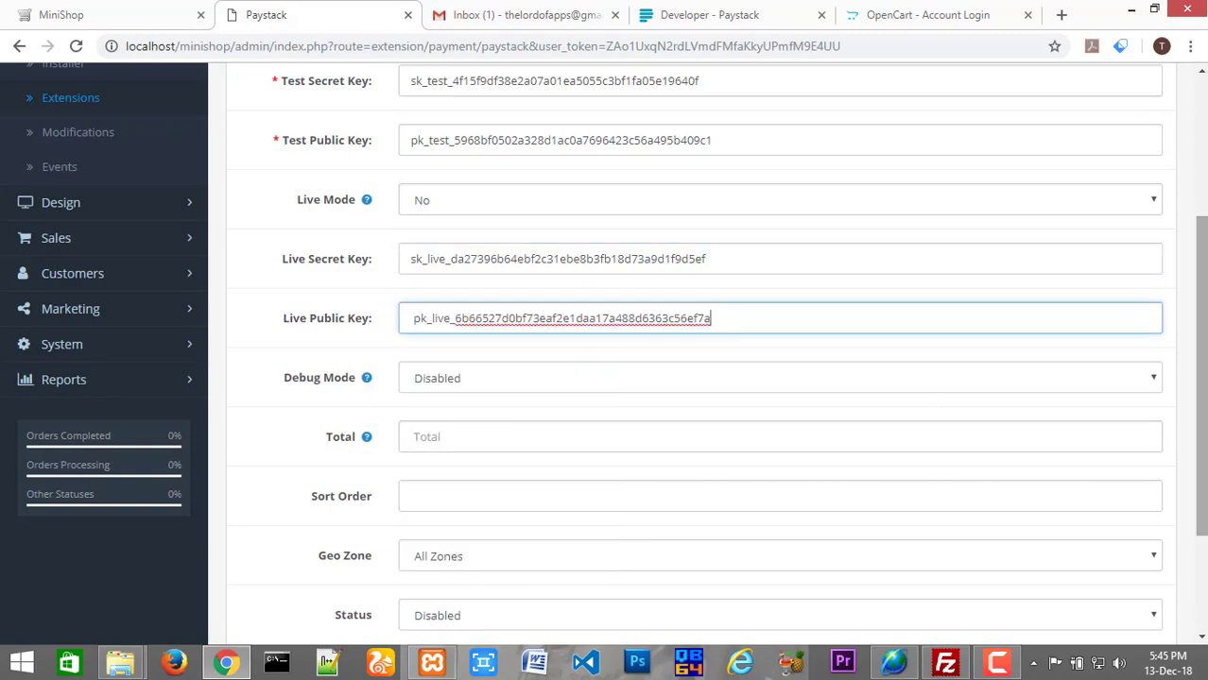
{"action": "left_click_drag", "start_coordinate": [1203, 285], "coordinate": [1205, 227]}
{"action": "left_click", "coordinate": [385, 337]}
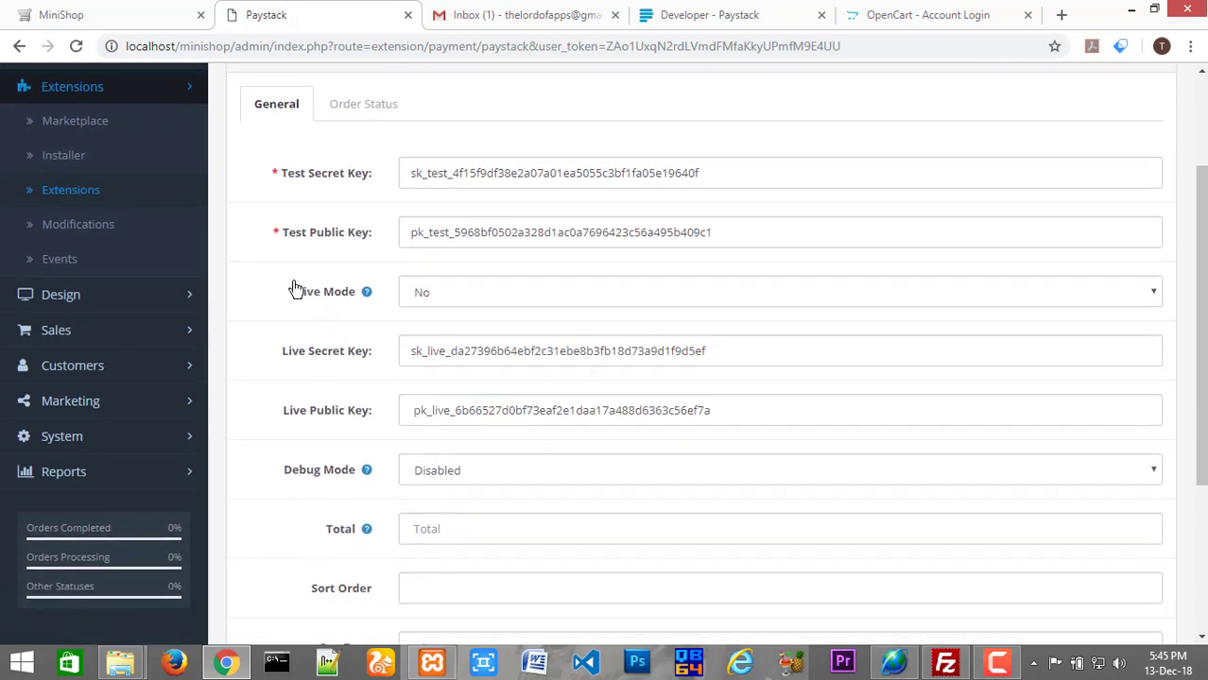
{"action": "mouse_move", "coordinate": [333, 299]}
{"action": "left_click", "coordinate": [466, 302]}
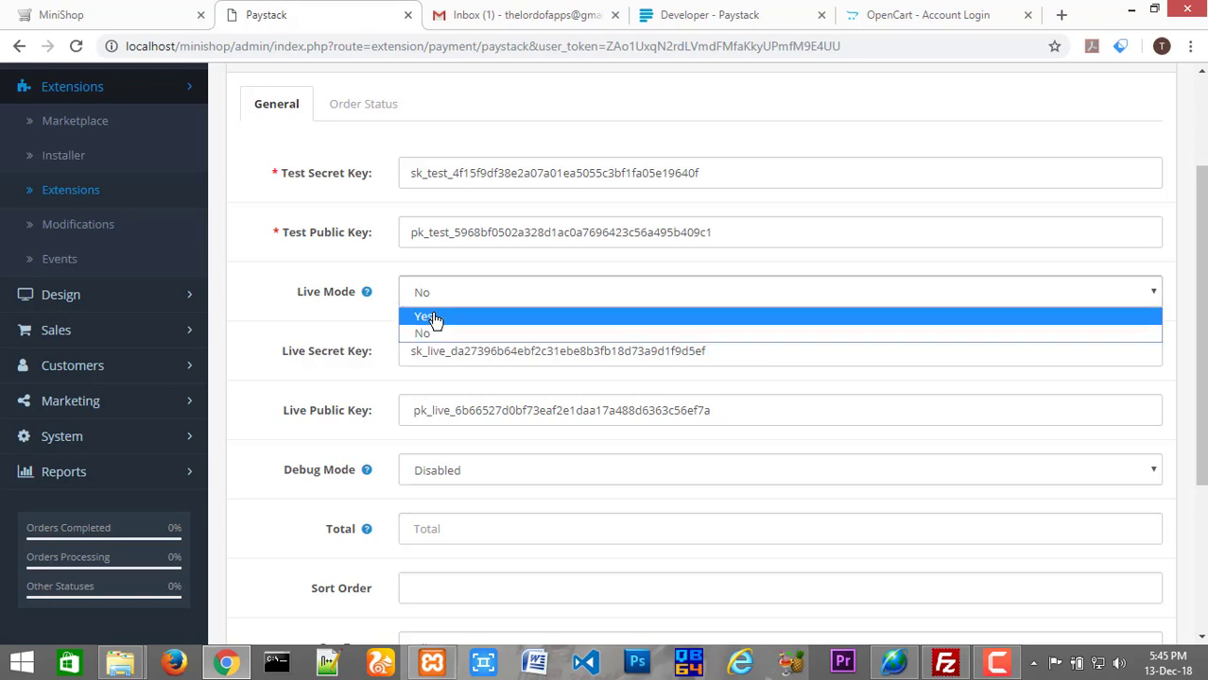
{"action": "left_click", "coordinate": [434, 268]}
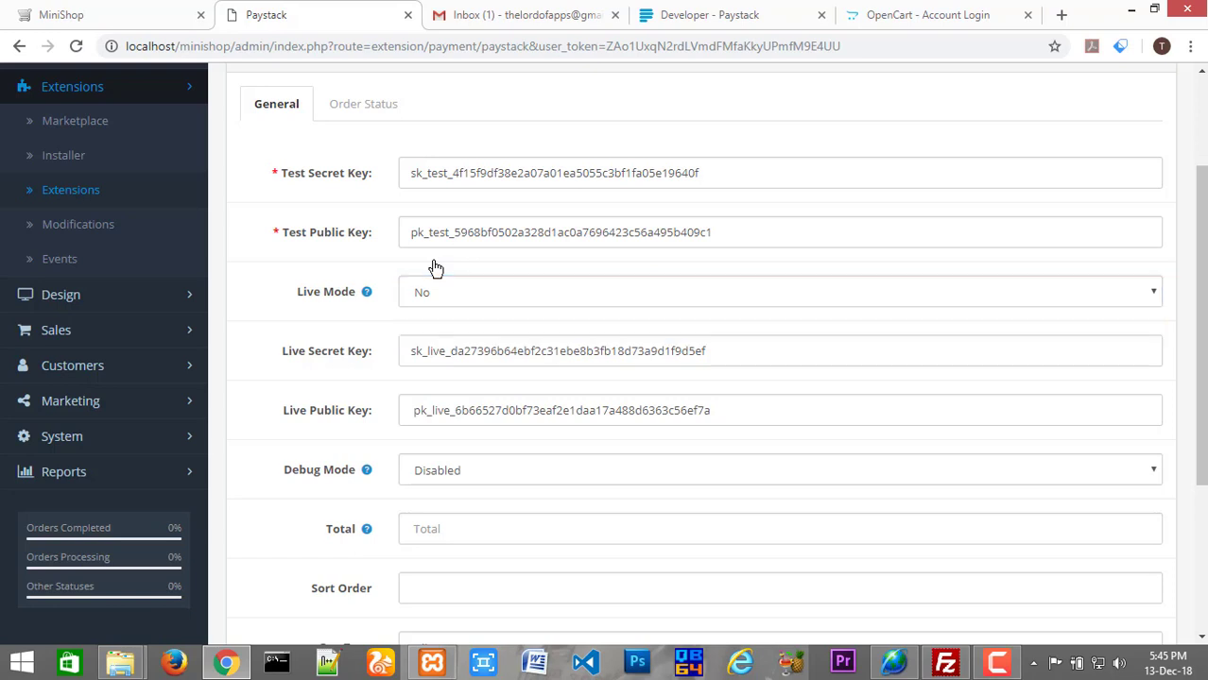
Set the Paystack payment extension's status to Enabled.
{"action": "left_click_drag", "start_coordinate": [1202, 347], "coordinate": [1204, 498]}
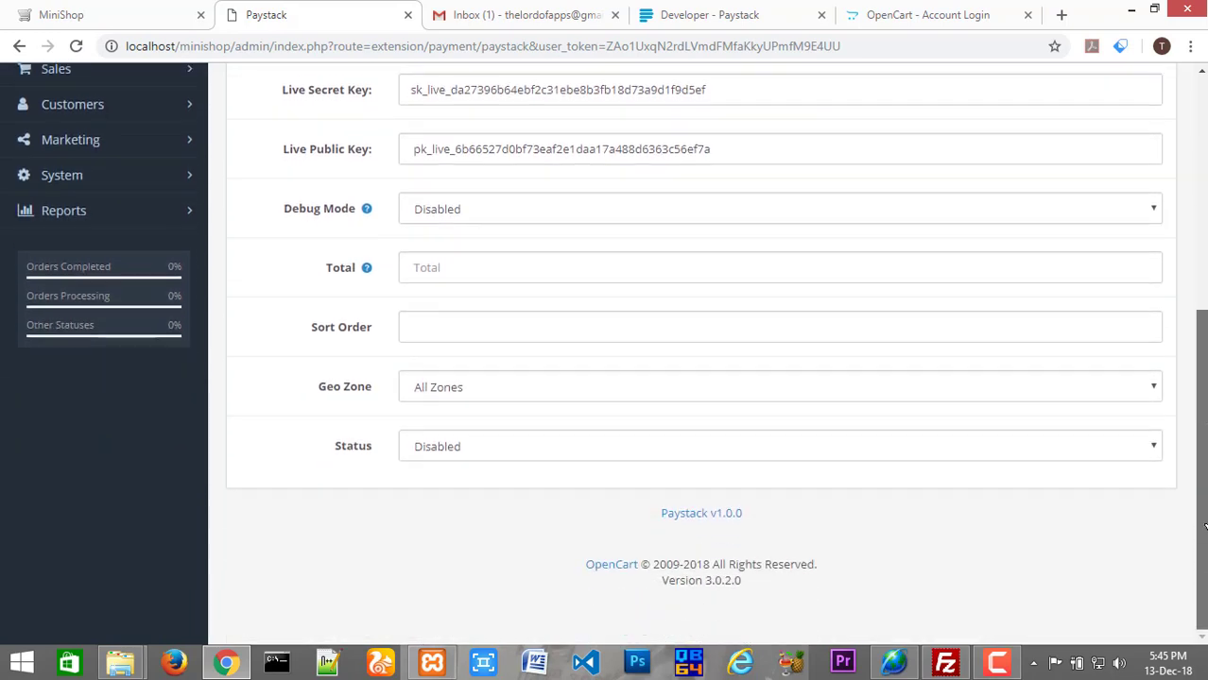
{"action": "left_click", "coordinate": [421, 274]}
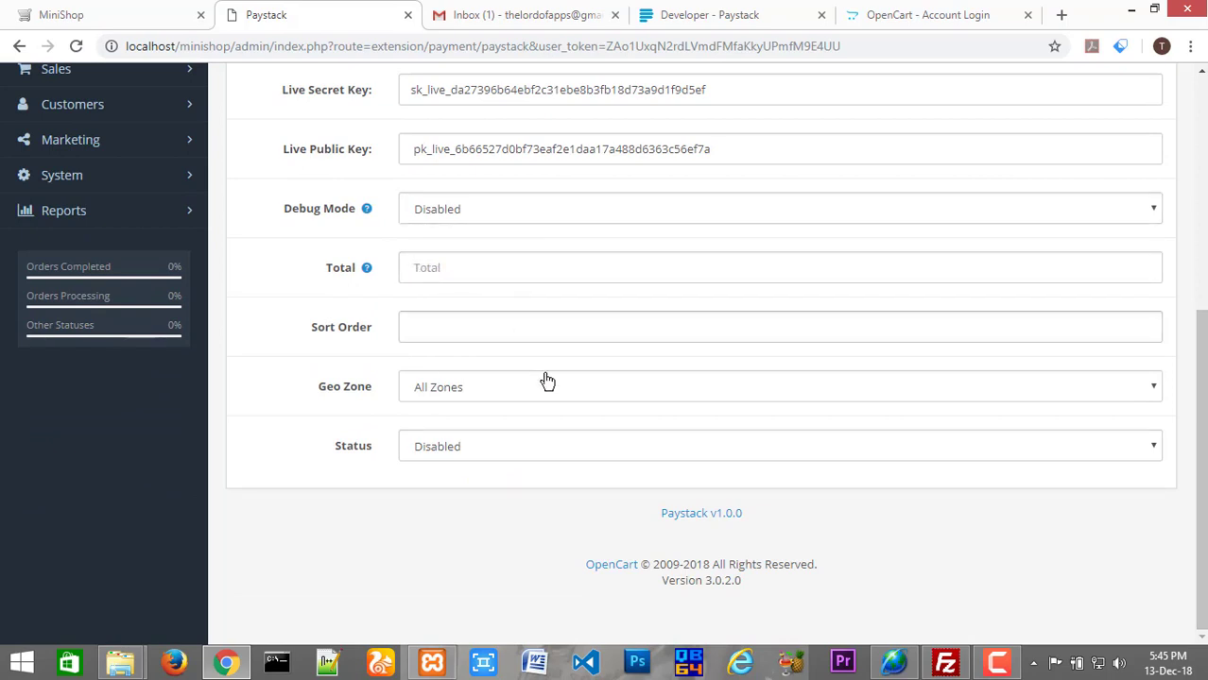
{"action": "left_click", "coordinate": [703, 453]}
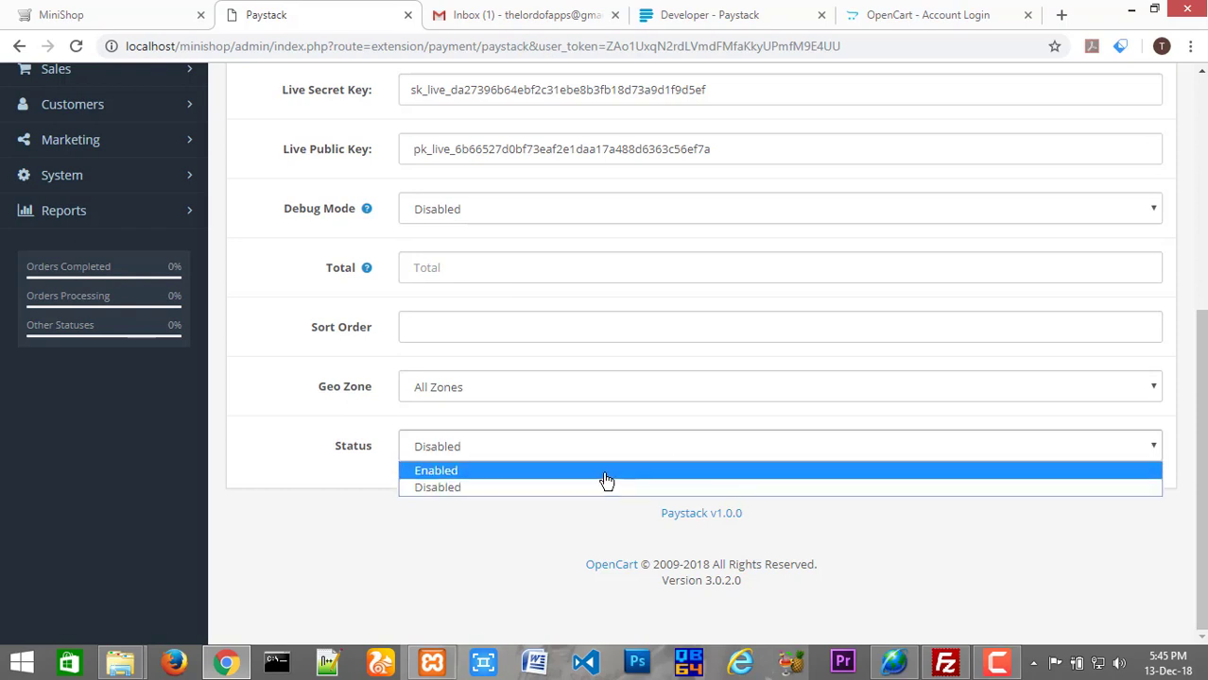
{"action": "left_click", "coordinate": [606, 471]}
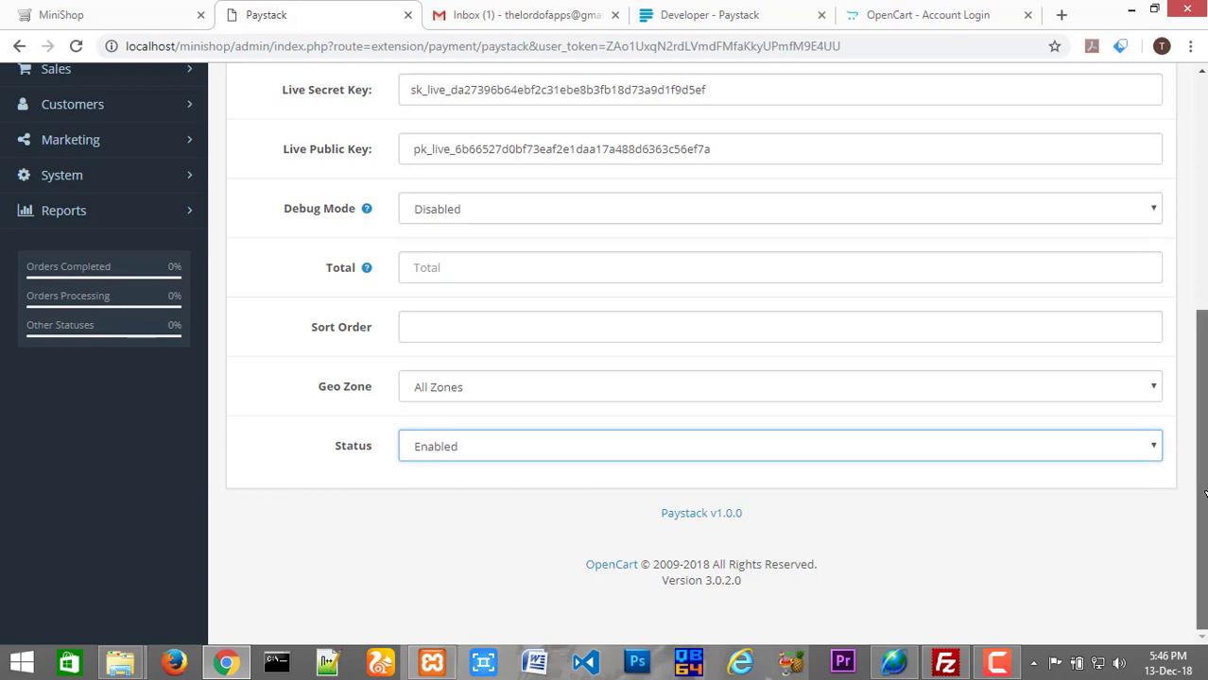
Review the Paystack extension's order status settings and save the extension's configuration.
{"action": "scroll", "coordinate": [597, 473], "scroll_direction": "up", "scroll_amount": 5}
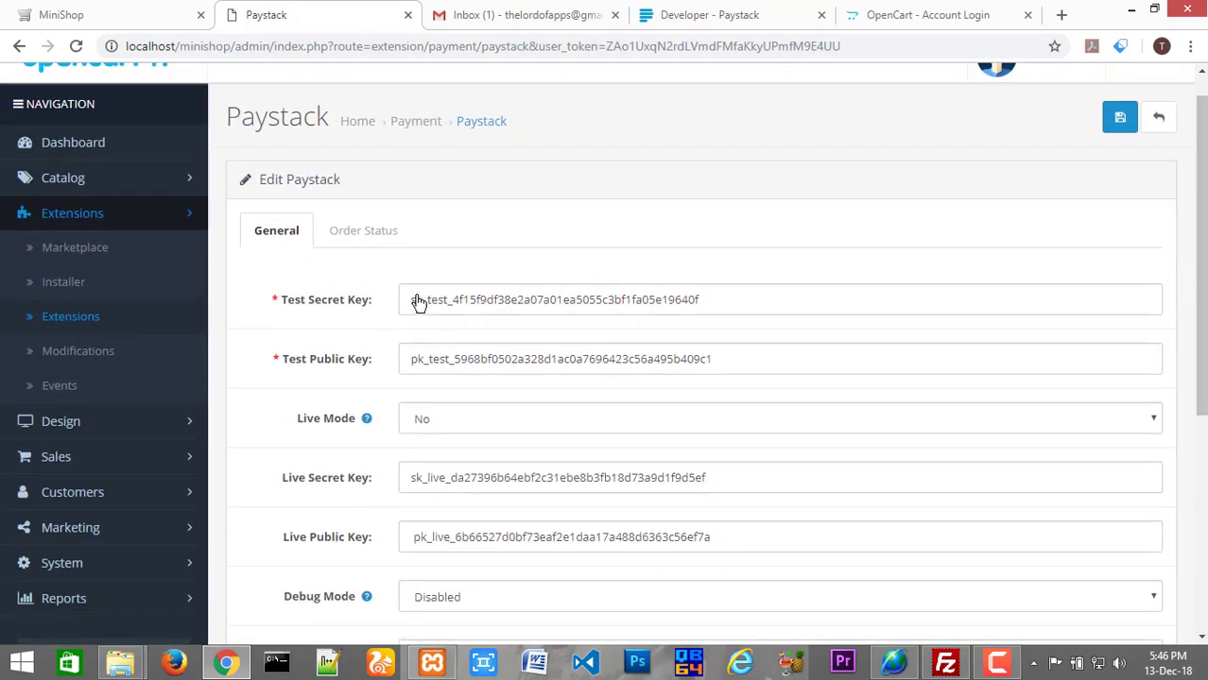
{"action": "left_click", "coordinate": [370, 233]}
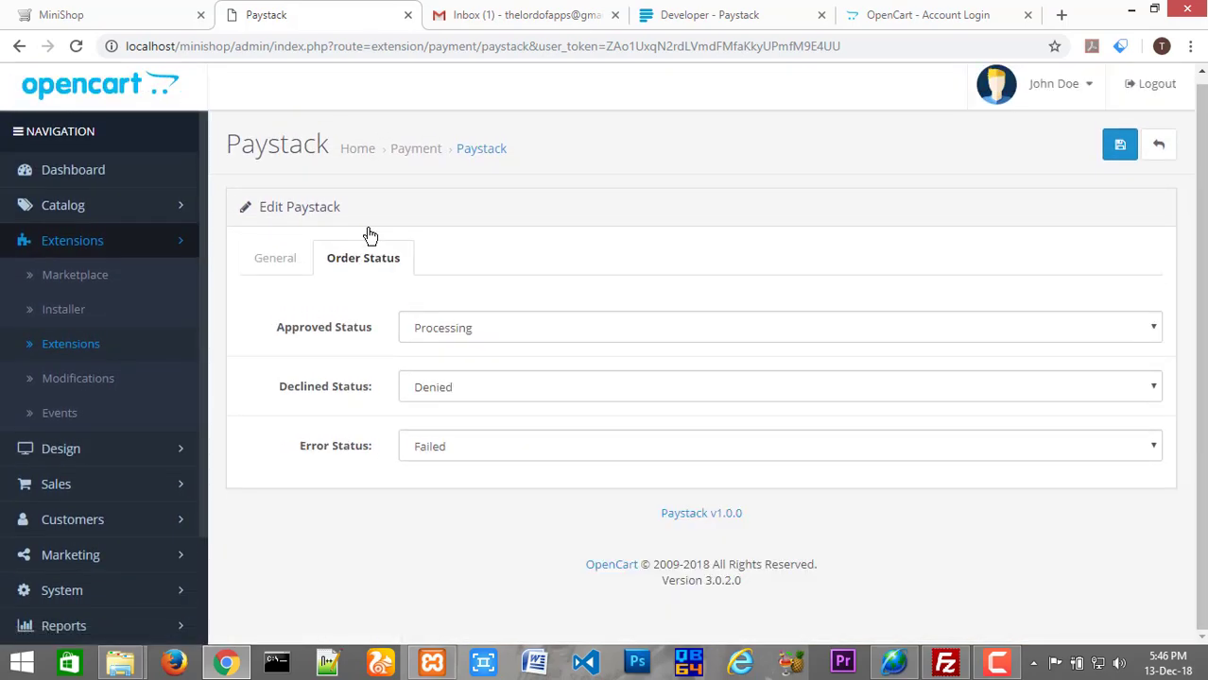
{"action": "left_click", "coordinate": [286, 256]}
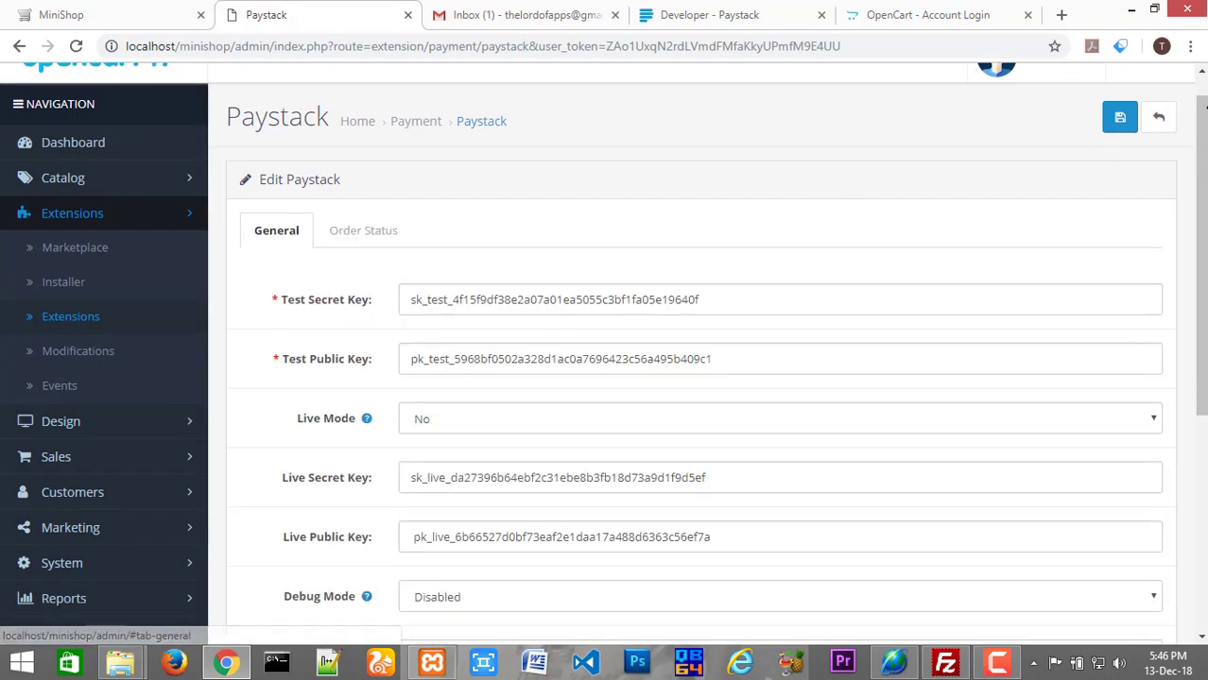
{"action": "left_click", "coordinate": [1122, 120]}
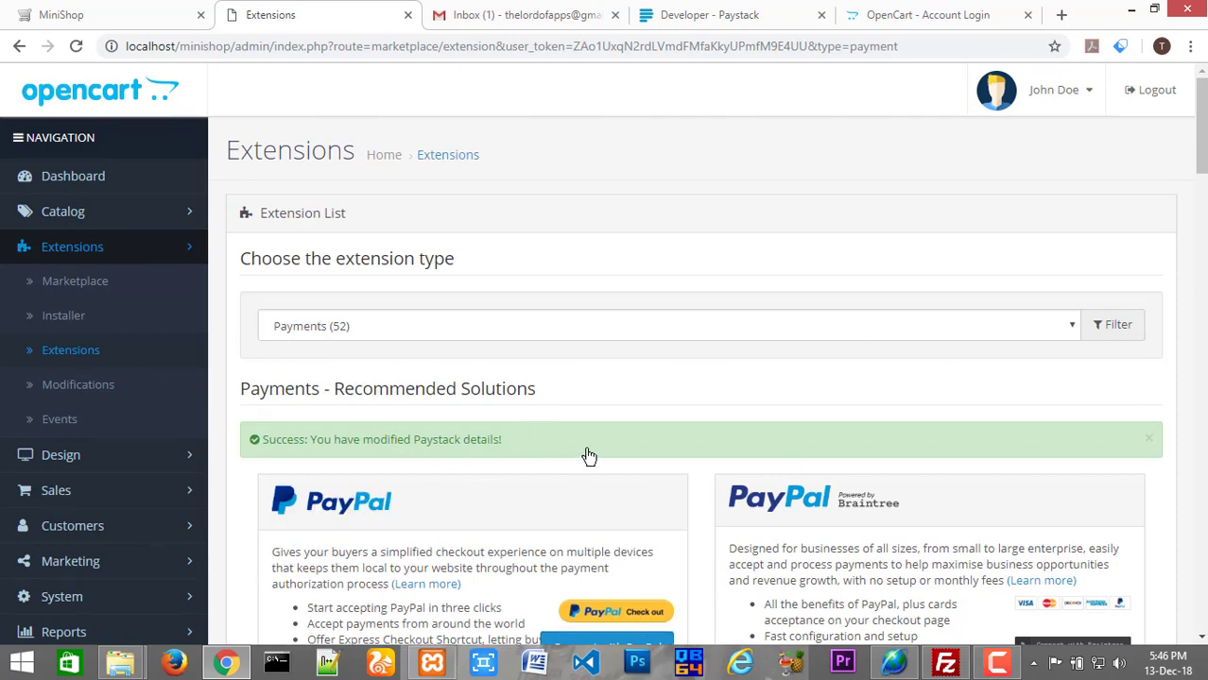
Open the store's localisation currencies and start adding a new currency.
{"action": "mouse_move", "coordinate": [1203, 140]}
{"action": "left_mouse_down"}
{"action": "mouse_move", "coordinate": [1203, 161]}
{"action": "mouse_move", "coordinate": [1202, 121]}
{"action": "mouse_move", "coordinate": [1203, 158]}
{"action": "left_mouse_up"}
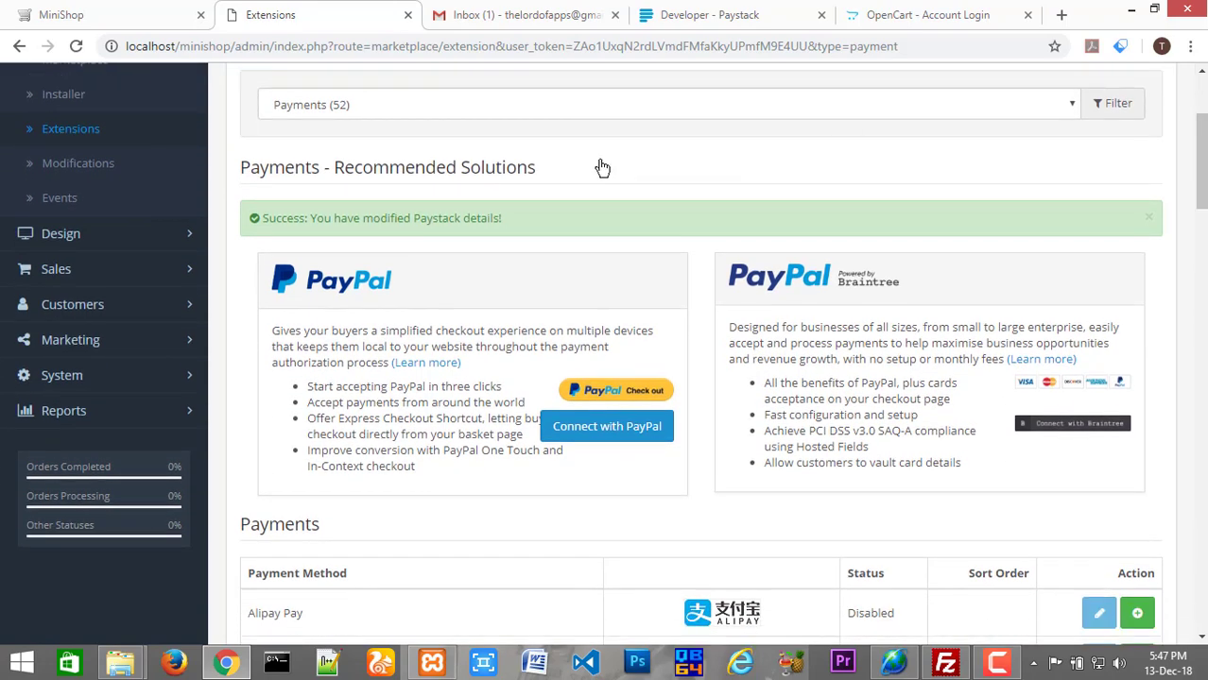
{"action": "left_click", "coordinate": [158, 377]}
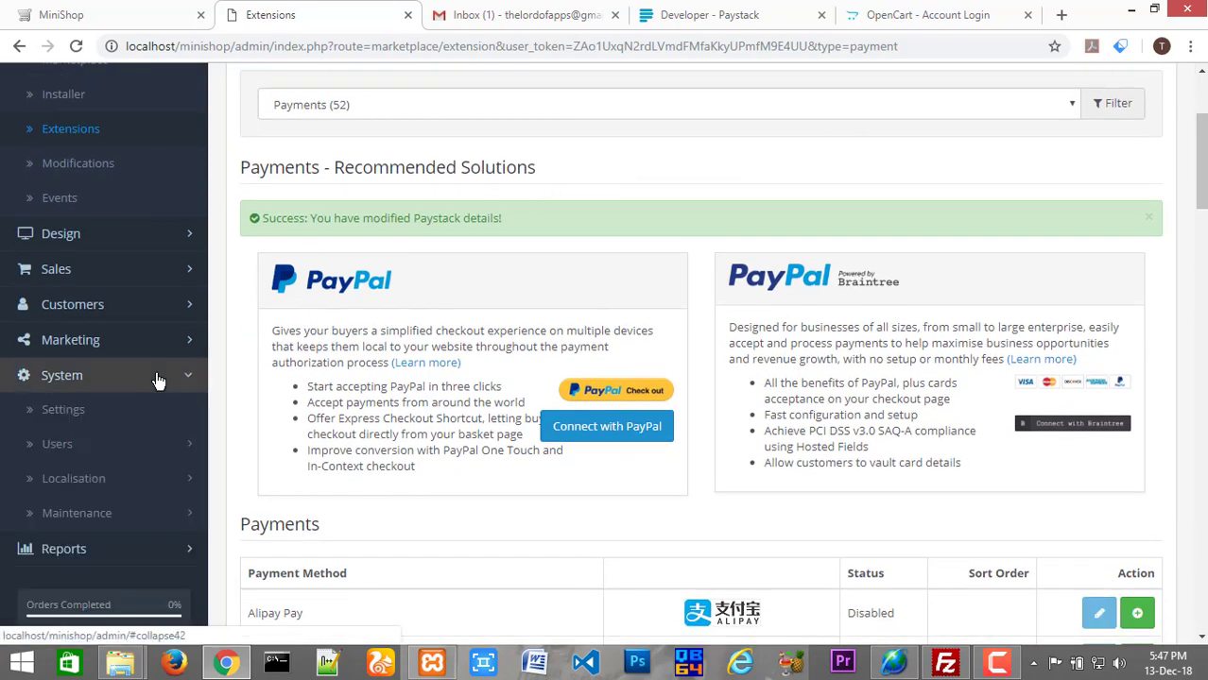
{"action": "left_click", "coordinate": [128, 482]}
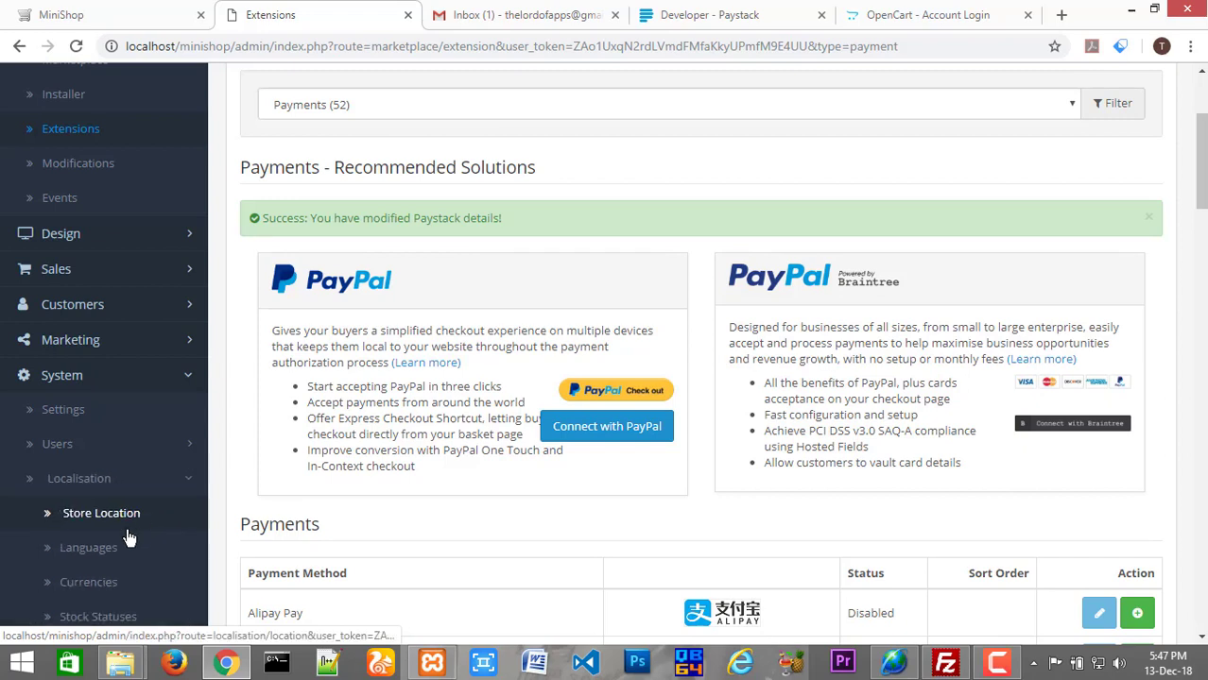
{"action": "left_click", "coordinate": [97, 586]}
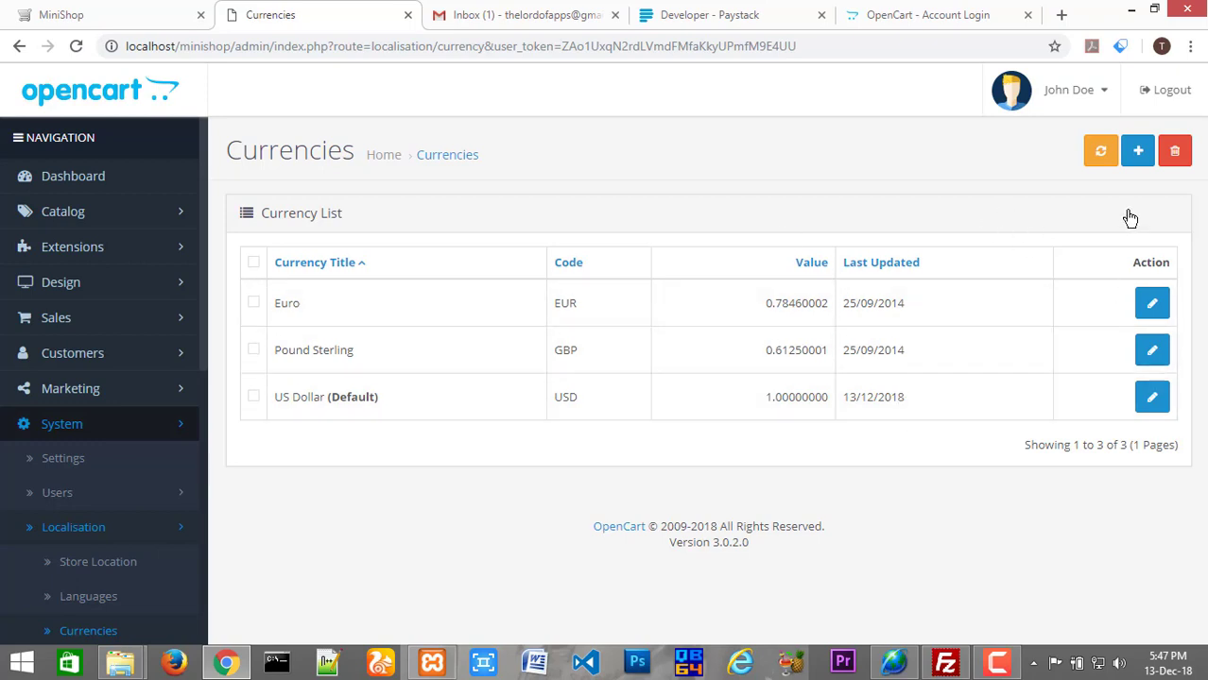
{"action": "left_click", "coordinate": [1139, 155]}
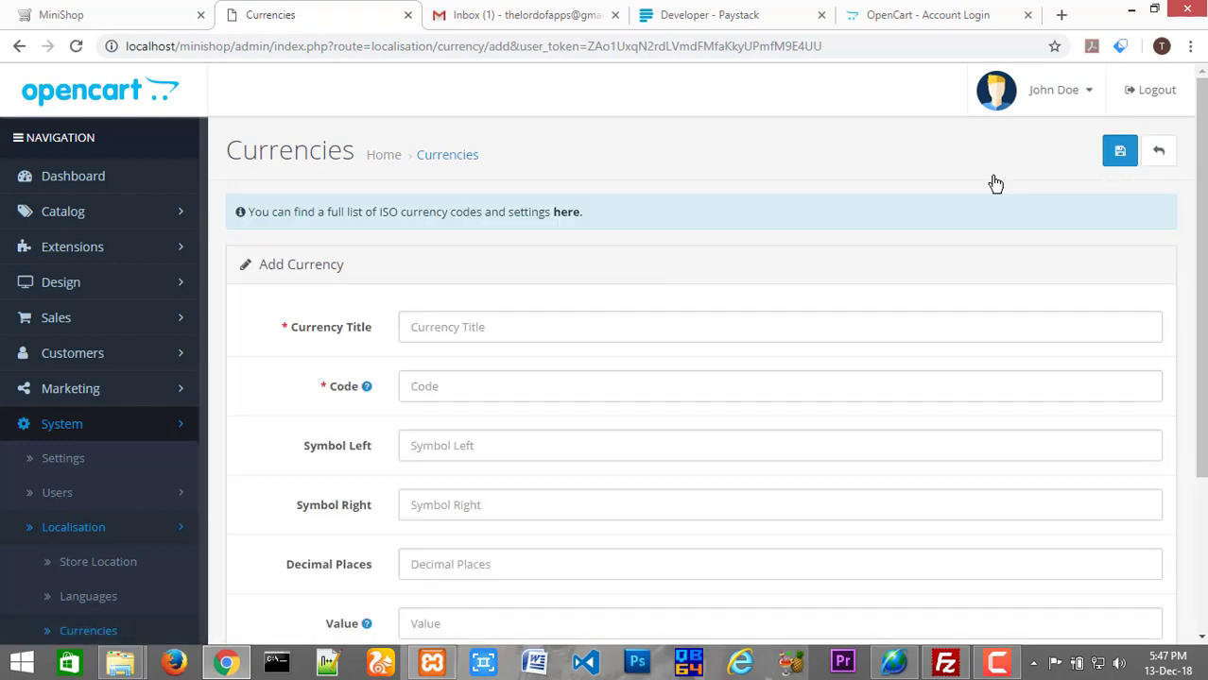
Give the new currency the title Naira, the code NGN and ₦ as its left symbol.
{"action": "left_click", "coordinate": [484, 336]}
{"action": "left_click", "coordinate": [483, 337]}
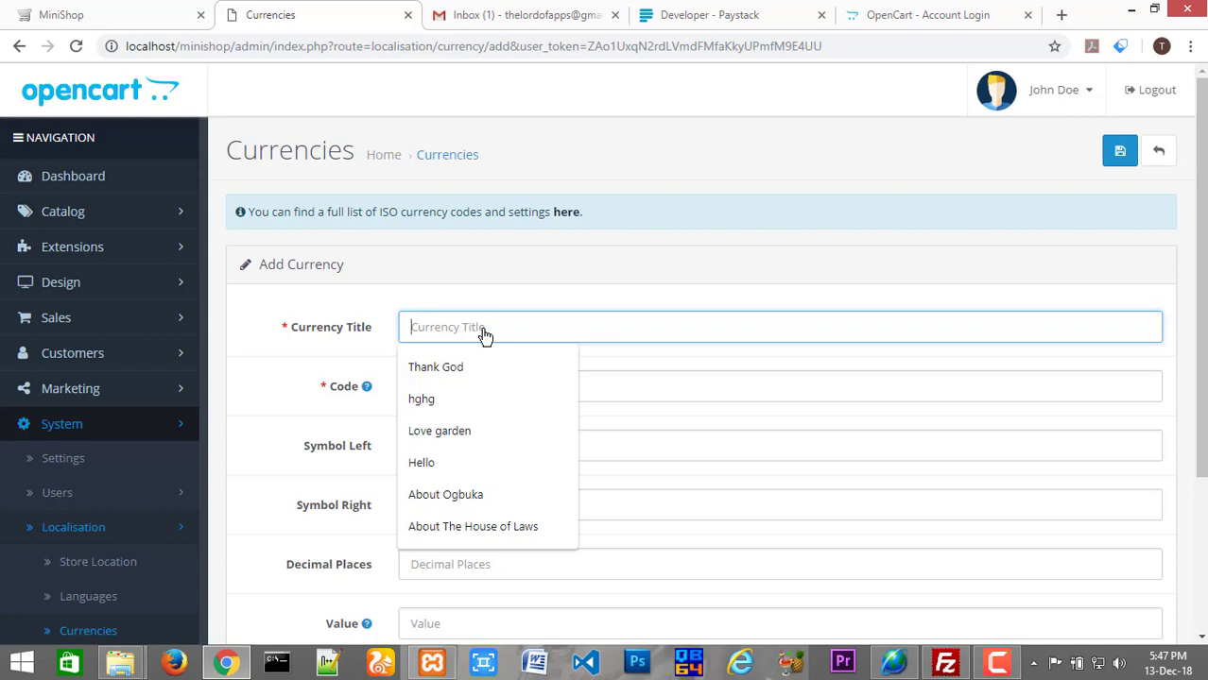
{"action": "type", "text": "Naira"}
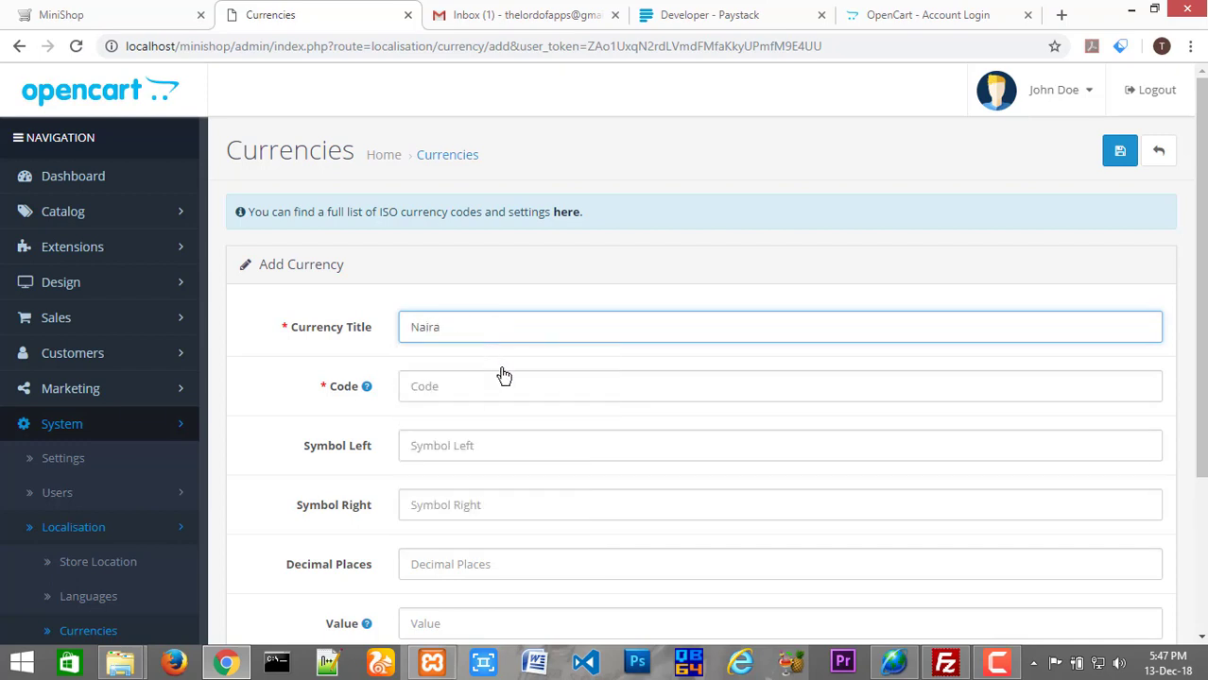
{"action": "left_click", "coordinate": [479, 378]}
{"action": "left_click", "coordinate": [466, 393]}
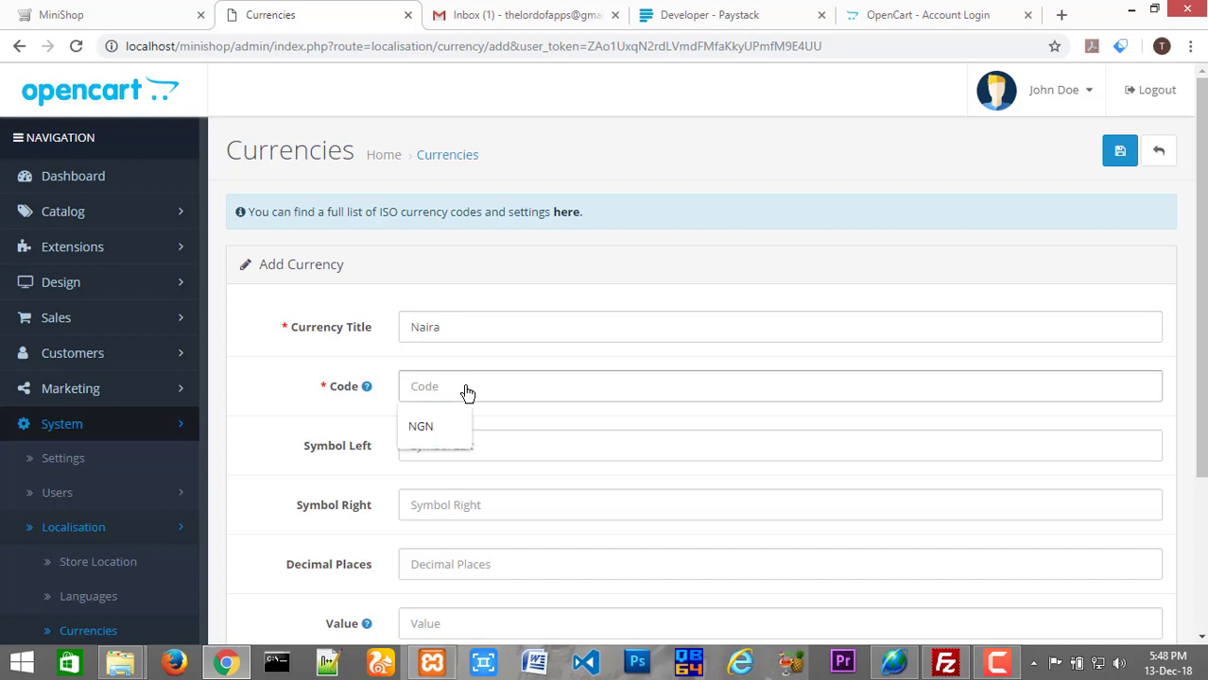
{"action": "left_click", "coordinate": [432, 423]}
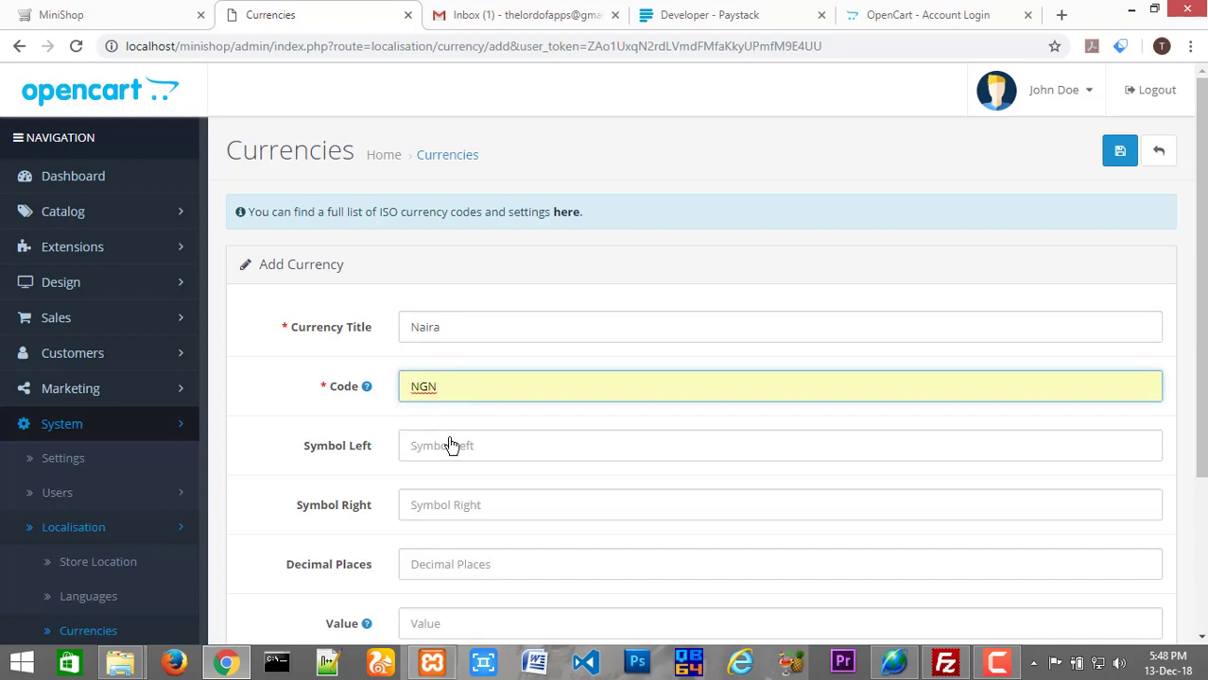
{"action": "left_click", "coordinate": [460, 454]}
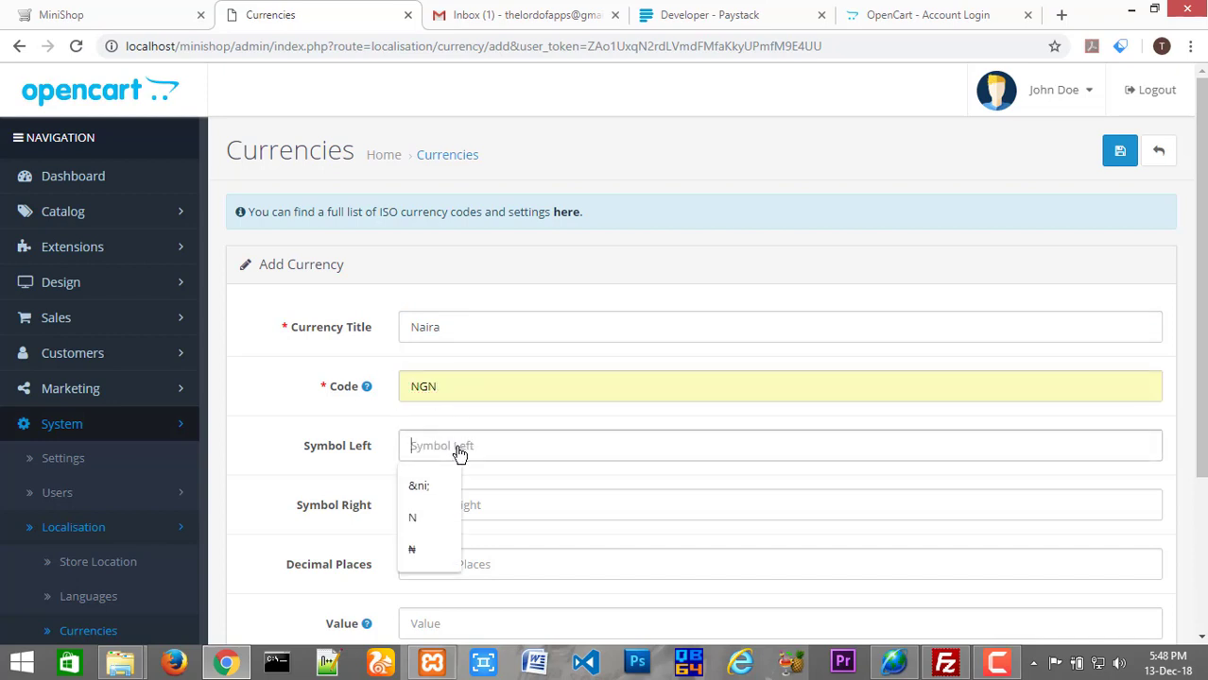
{"action": "left_click", "coordinate": [417, 554]}
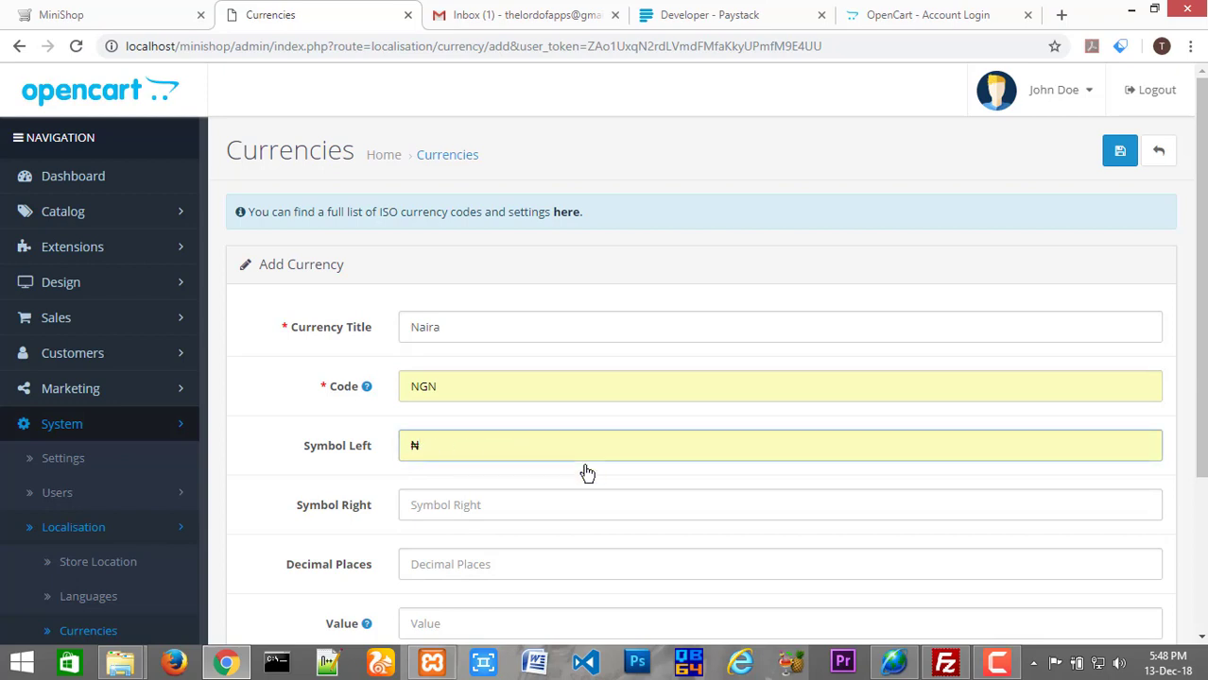
Set the Naira currency to 2 decimal places, value 1.00000000 and status Enabled, and save it.
{"action": "scroll", "coordinate": [1203, 327], "scroll_direction": "down", "scroll_amount": 2}
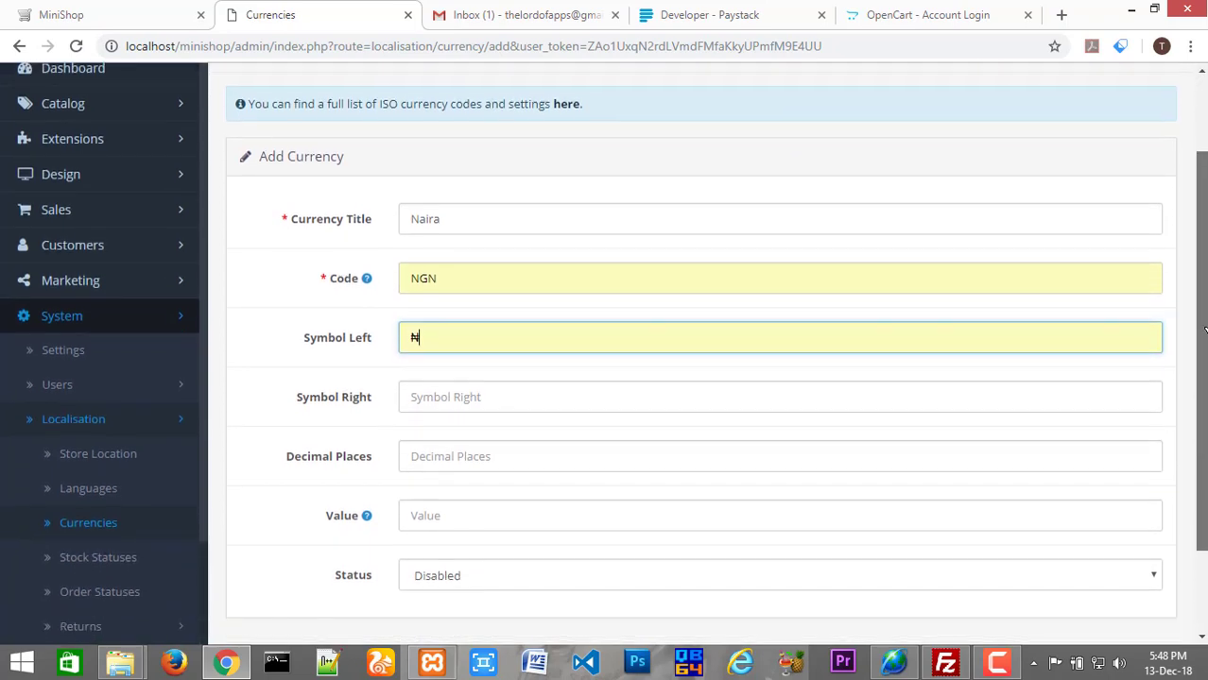
{"action": "scroll", "coordinate": [1204, 328], "scroll_direction": "down", "scroll_amount": 2}
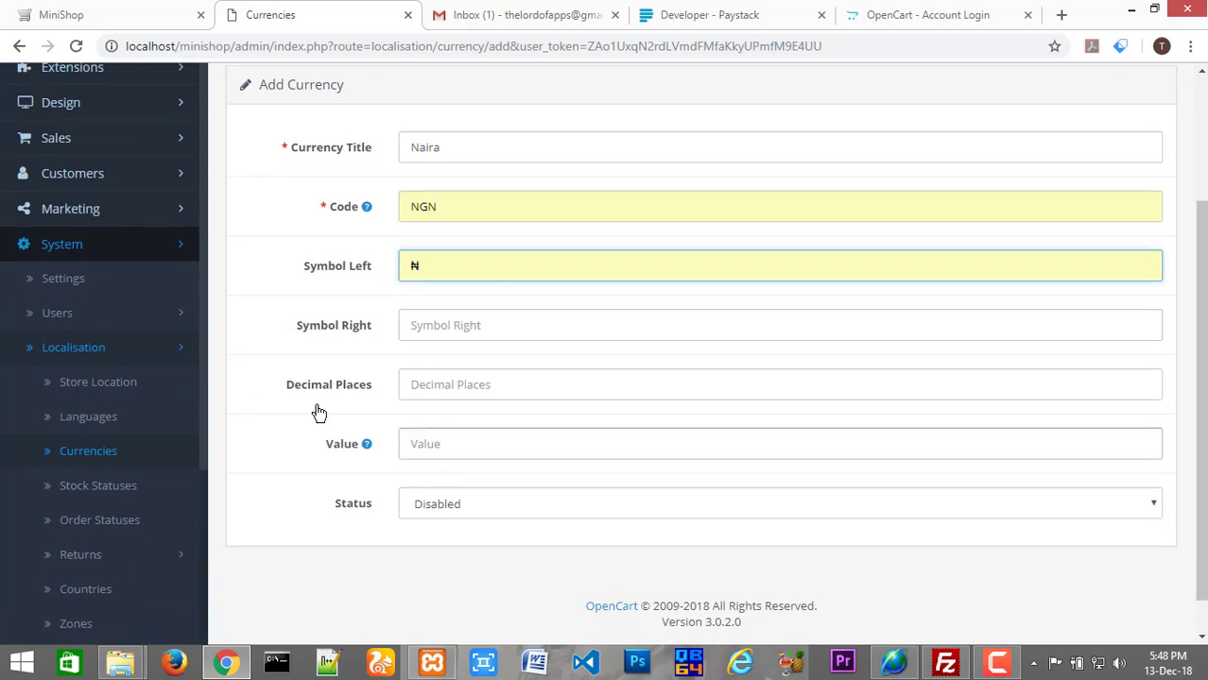
{"action": "left_click", "coordinate": [422, 387]}
{"action": "type", "text": "2"}
{"action": "left_click", "coordinate": [443, 456]}
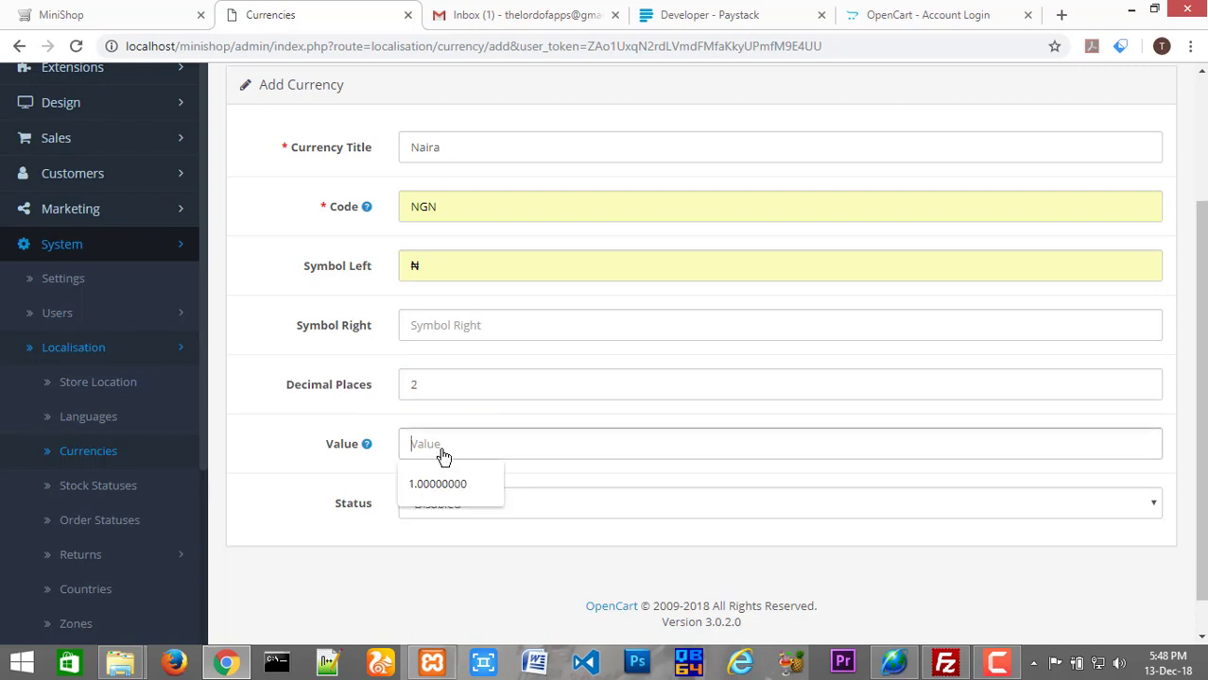
{"action": "type", "text": "1"}
{"action": "left_click", "coordinate": [443, 485]}
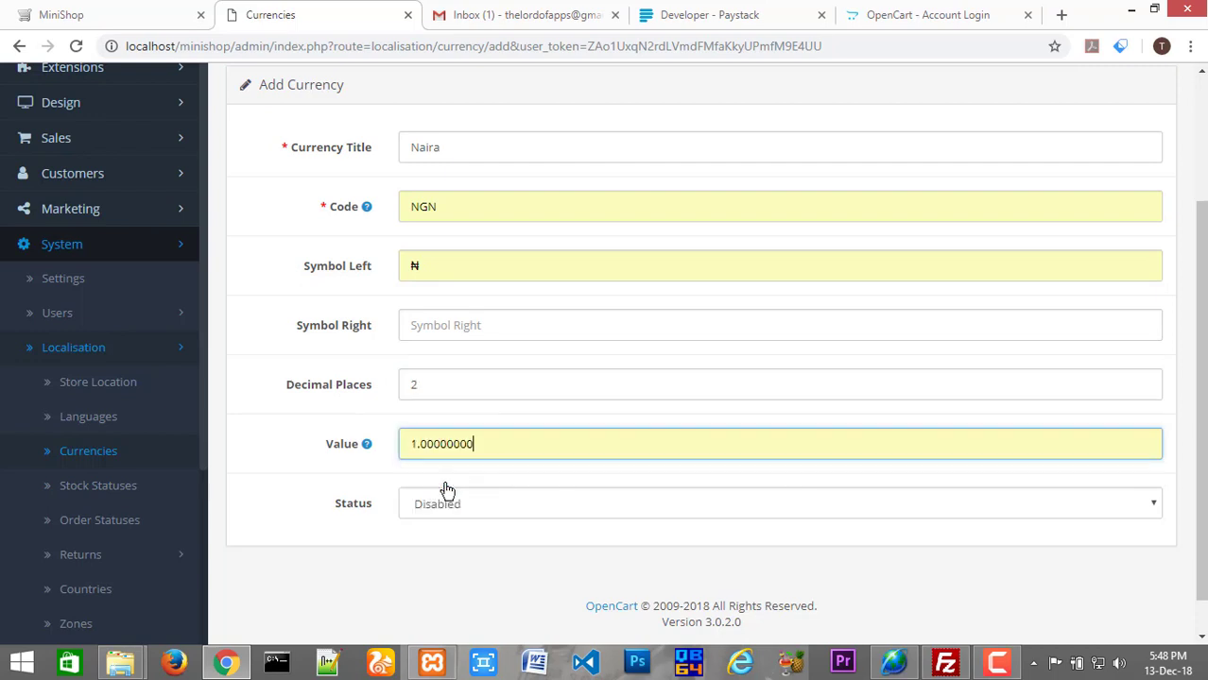
{"action": "left_click", "coordinate": [458, 507]}
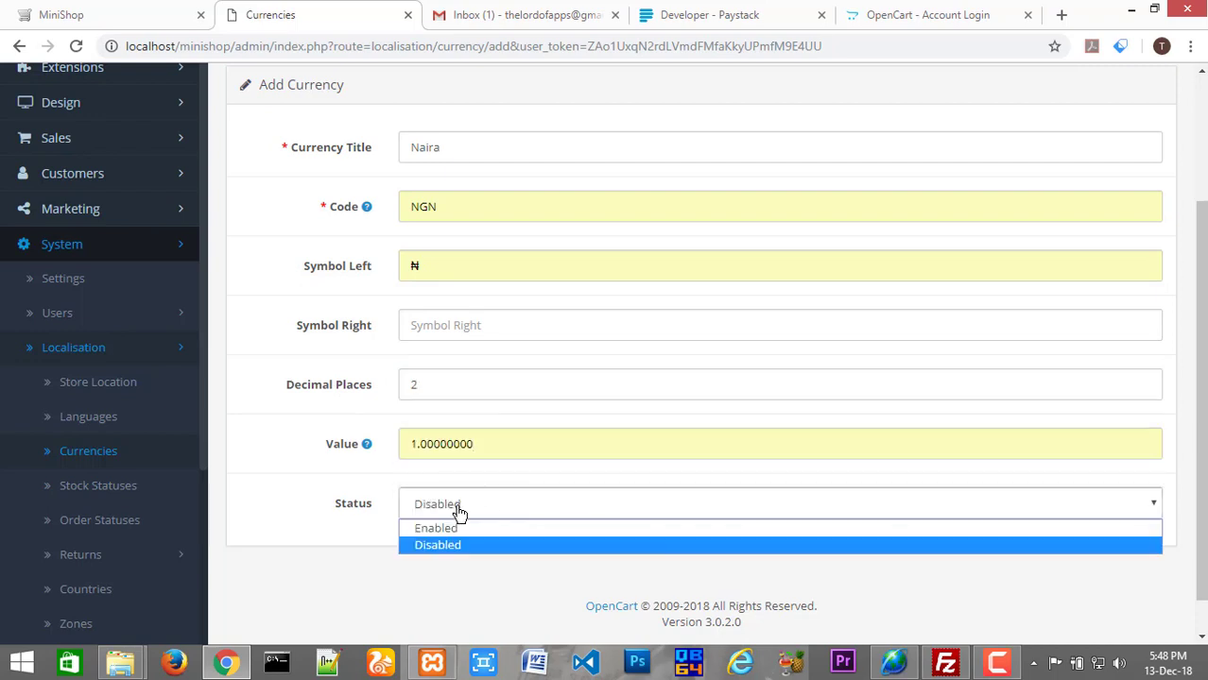
{"action": "left_click", "coordinate": [458, 530]}
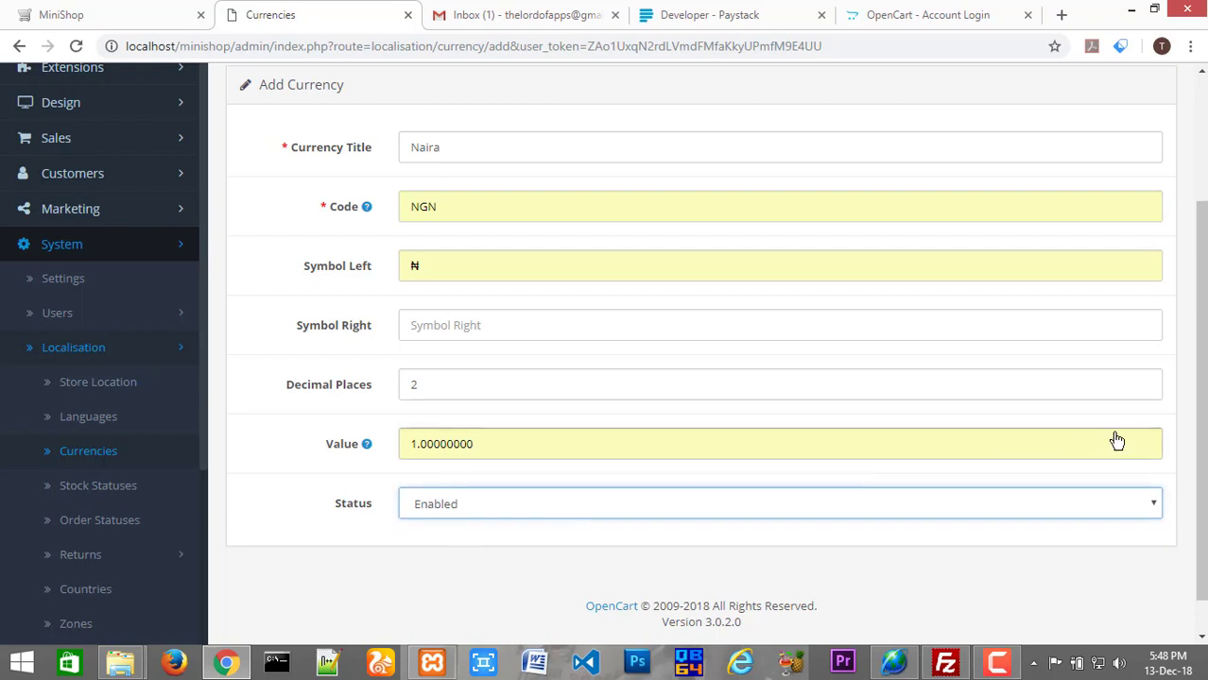
{"action": "left_click_drag", "start_coordinate": [1203, 429], "coordinate": [1201, 232]}
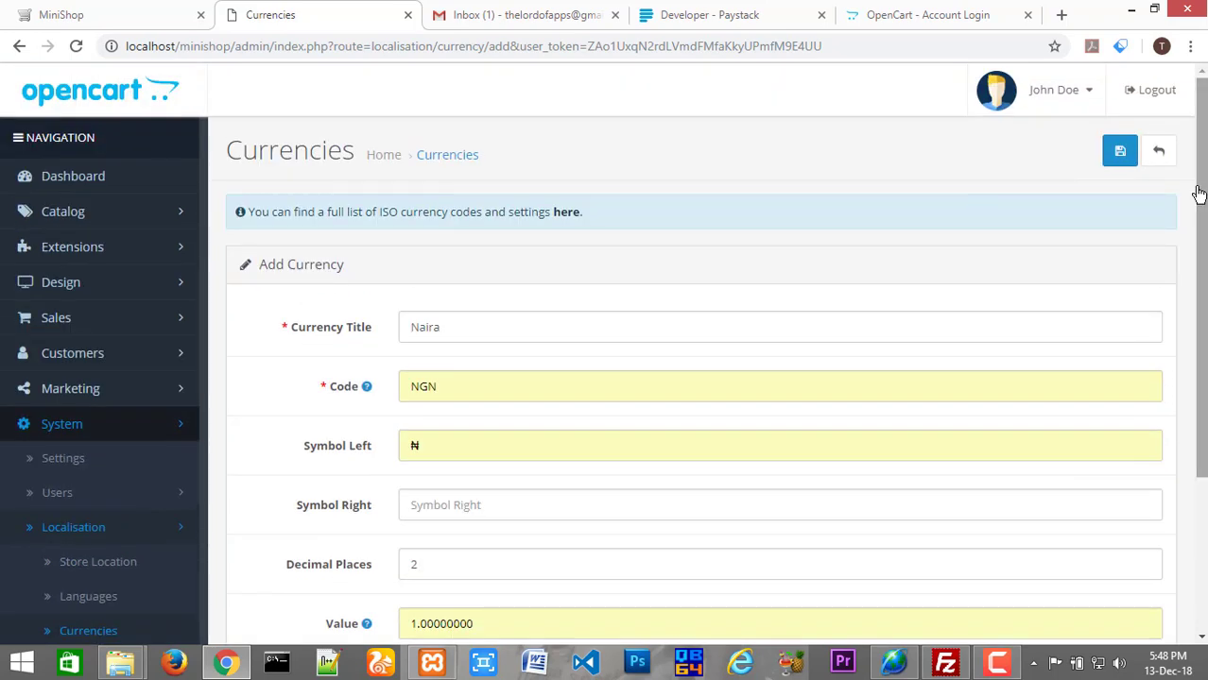
{"action": "left_click", "coordinate": [1122, 170]}
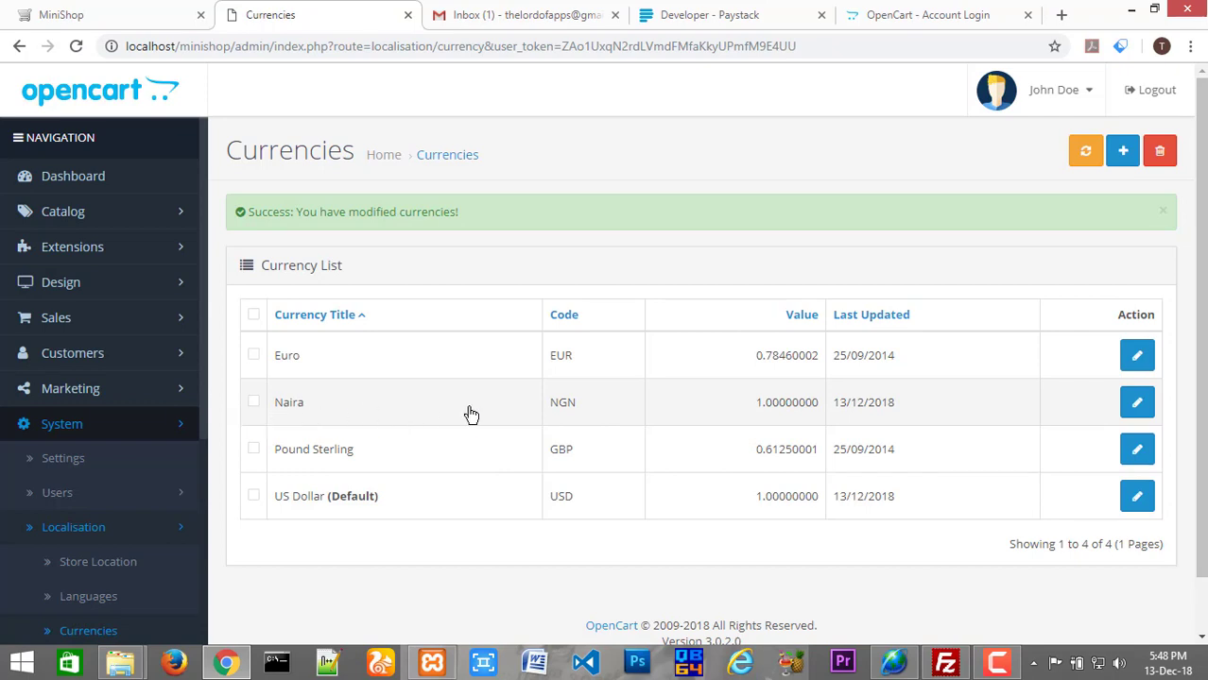
Open the default Minishop store's settings for editing and show its Local options.
{"action": "scroll", "coordinate": [1202, 388], "scroll_direction": "down", "scroll_amount": 1}
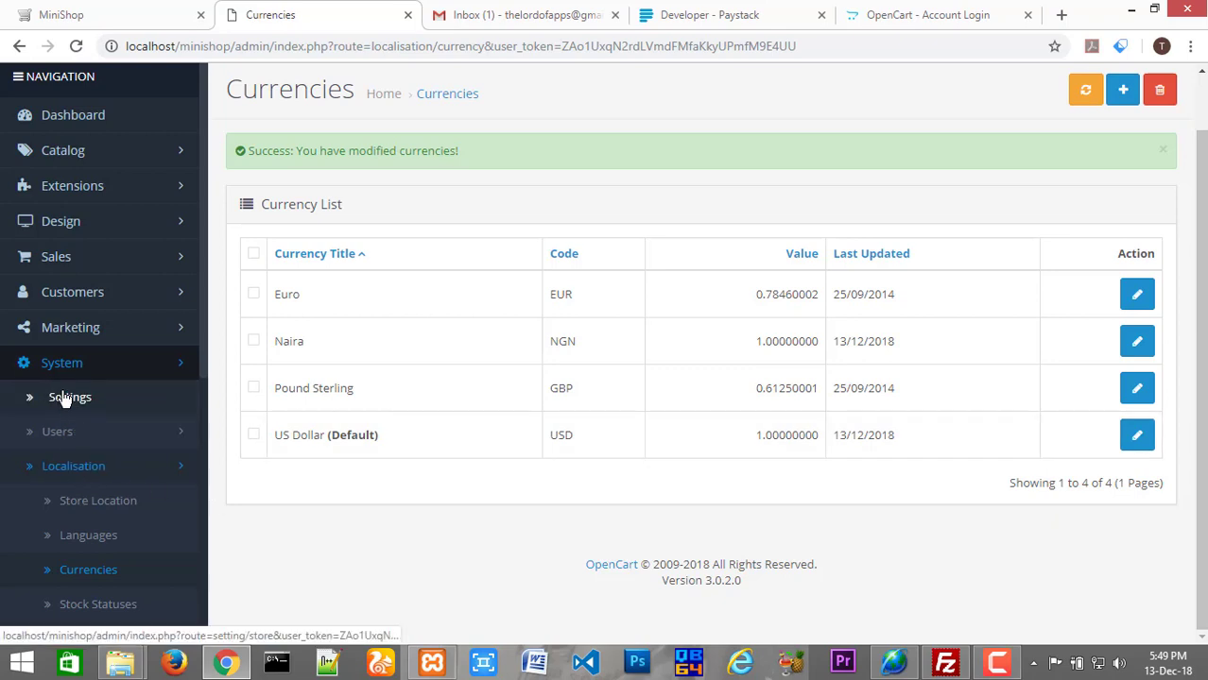
{"action": "left_click", "coordinate": [62, 363]}
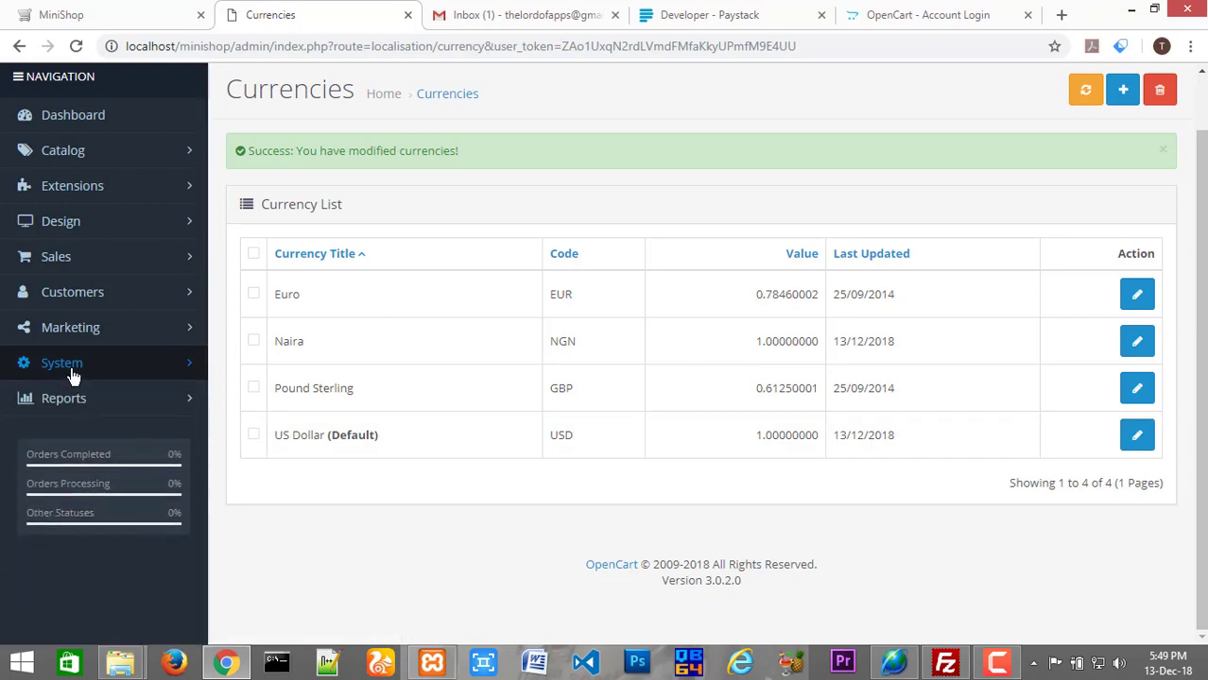
{"action": "left_click", "coordinate": [73, 374]}
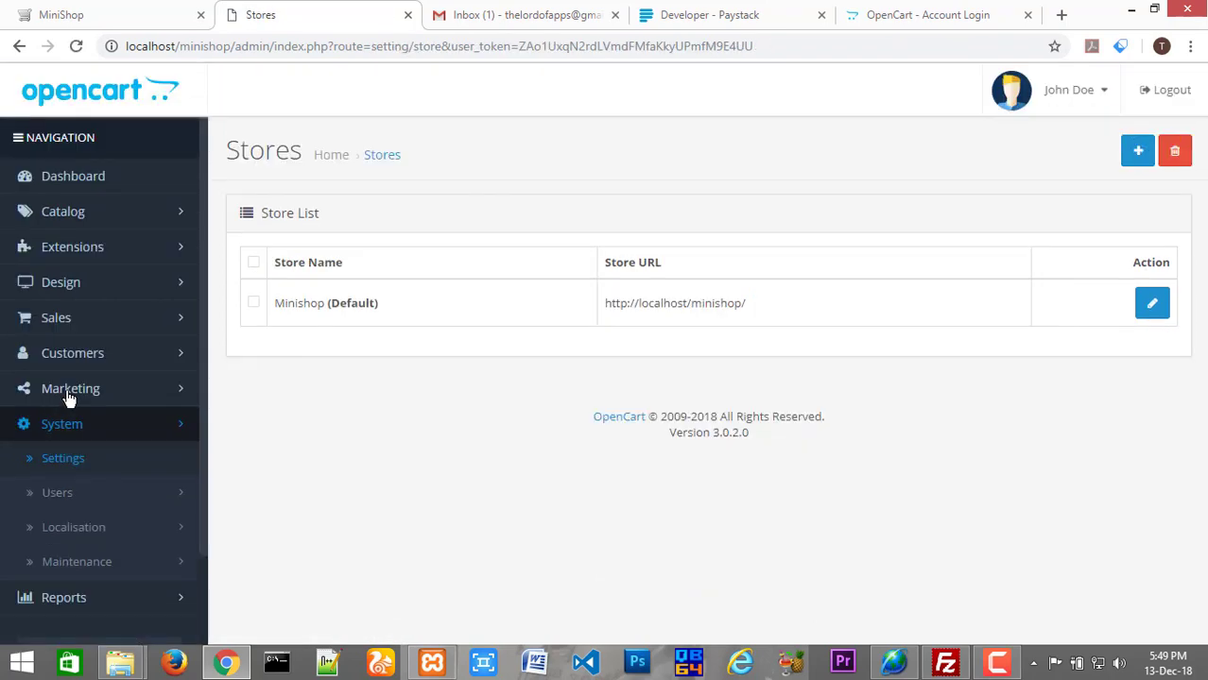
{"action": "left_click", "coordinate": [1152, 304]}
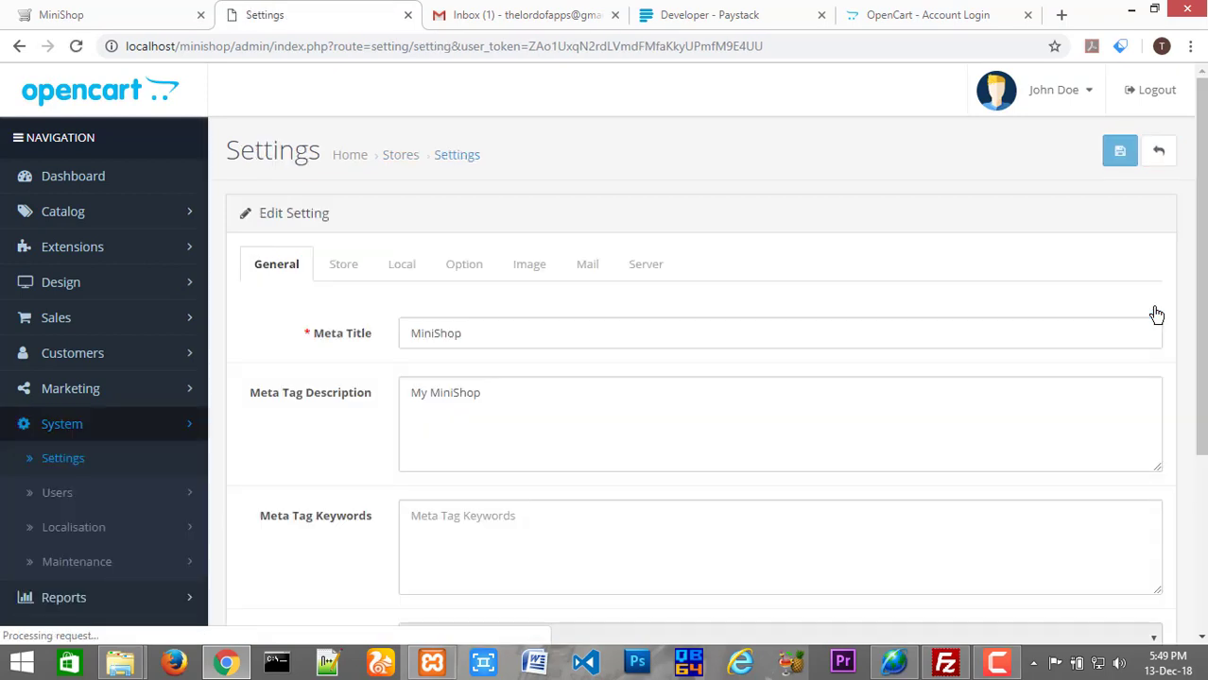
{"action": "left_click", "coordinate": [404, 276]}
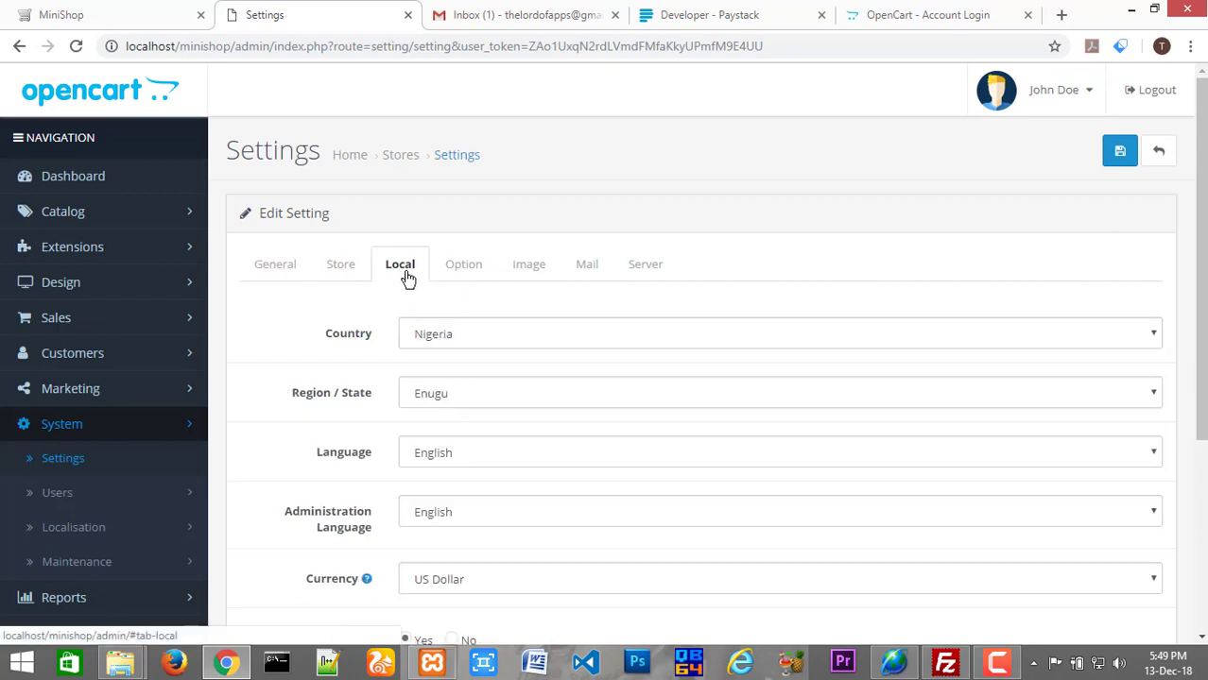
Set the Minishop store's default currency to Naira and save the store settings.
{"action": "left_click_drag", "start_coordinate": [1205, 262], "coordinate": [1205, 389]}
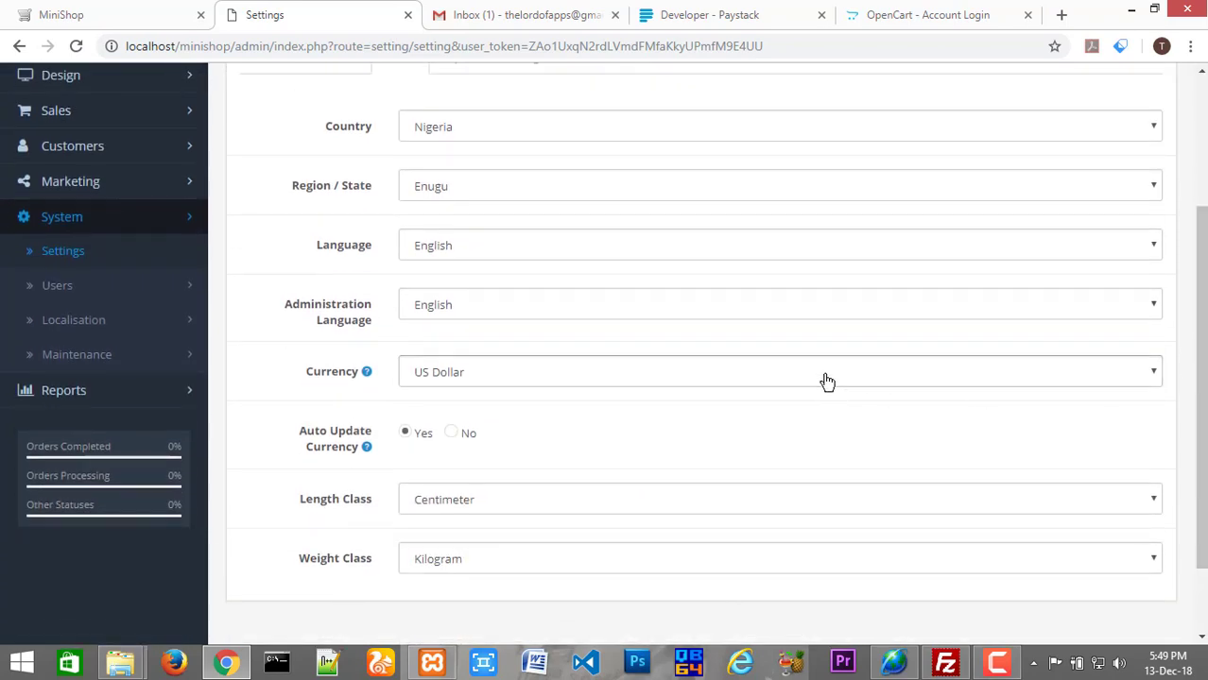
{"action": "mouse_move", "coordinate": [363, 376]}
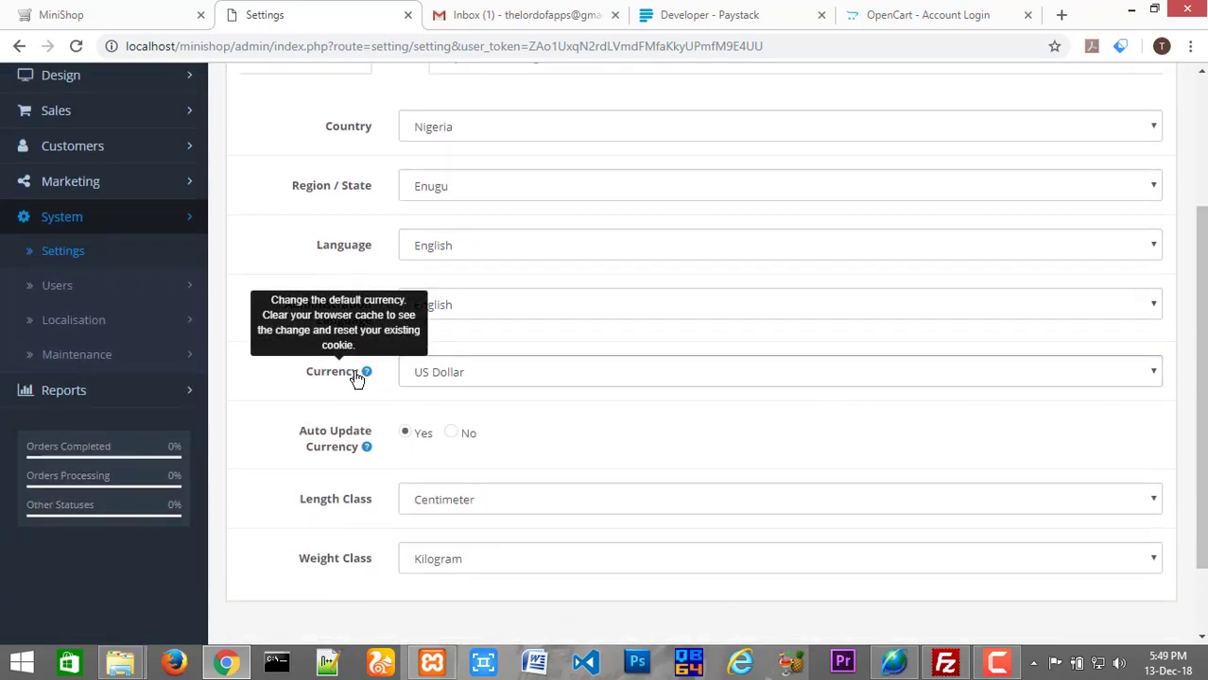
{"action": "left_click", "coordinate": [468, 383]}
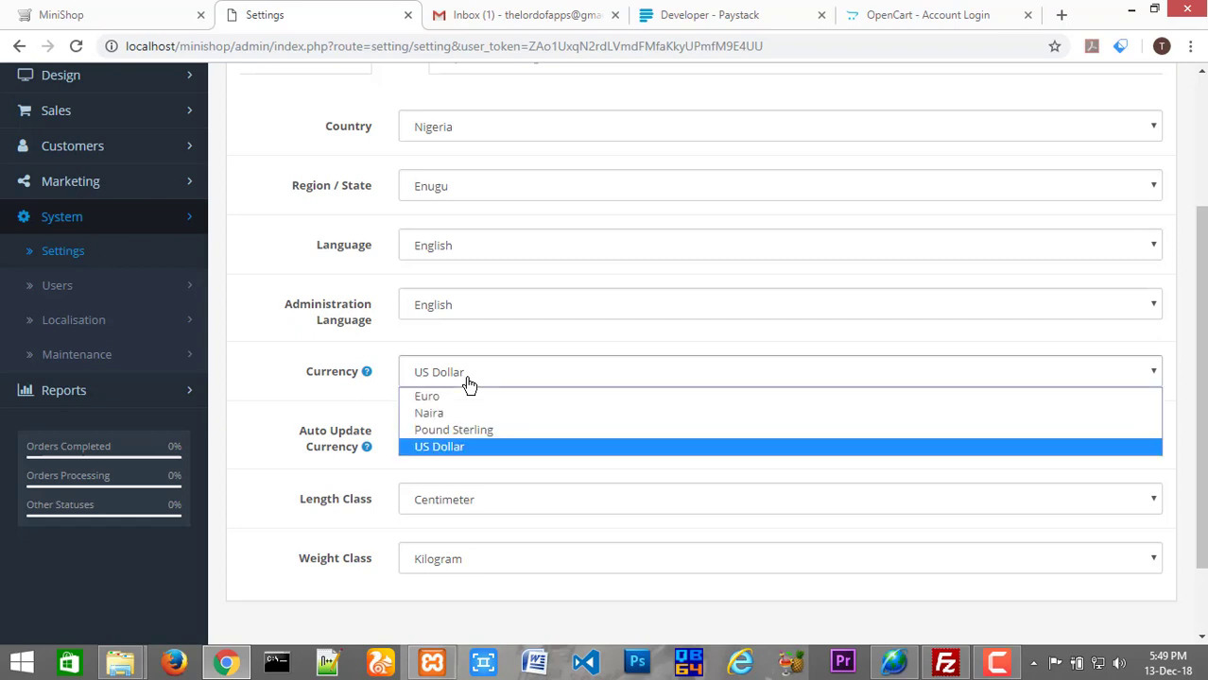
{"action": "left_click", "coordinate": [428, 416]}
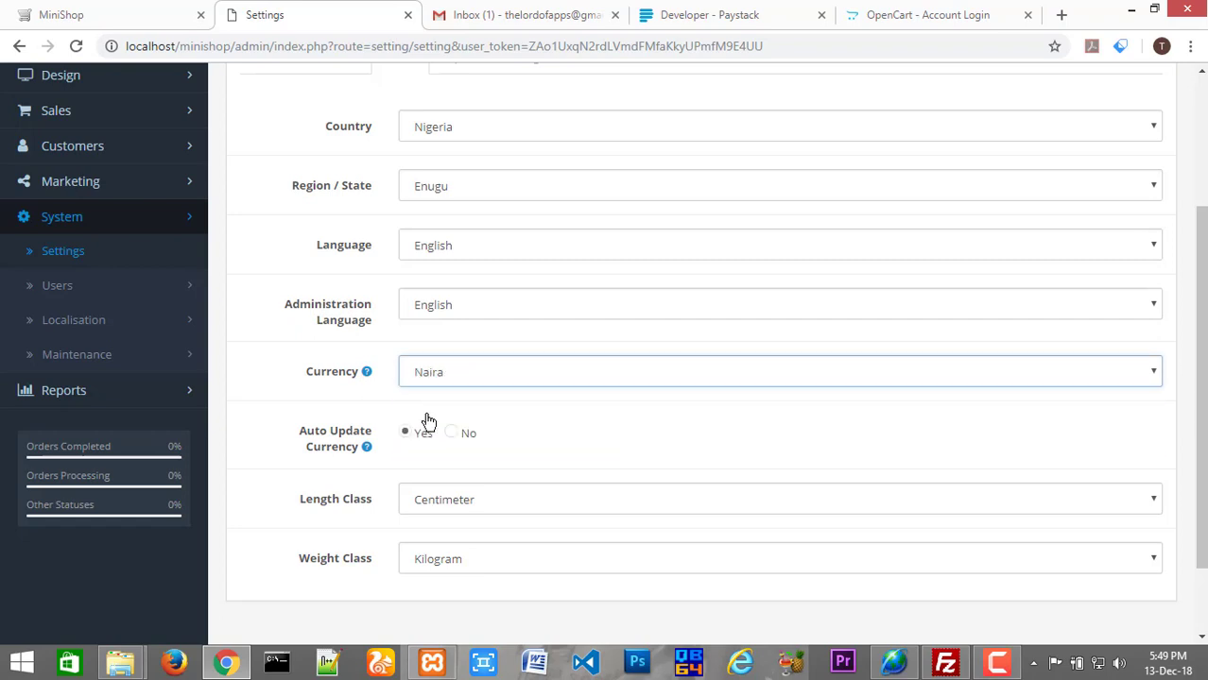
{"action": "left_click_drag", "start_coordinate": [1205, 312], "coordinate": [1201, 130]}
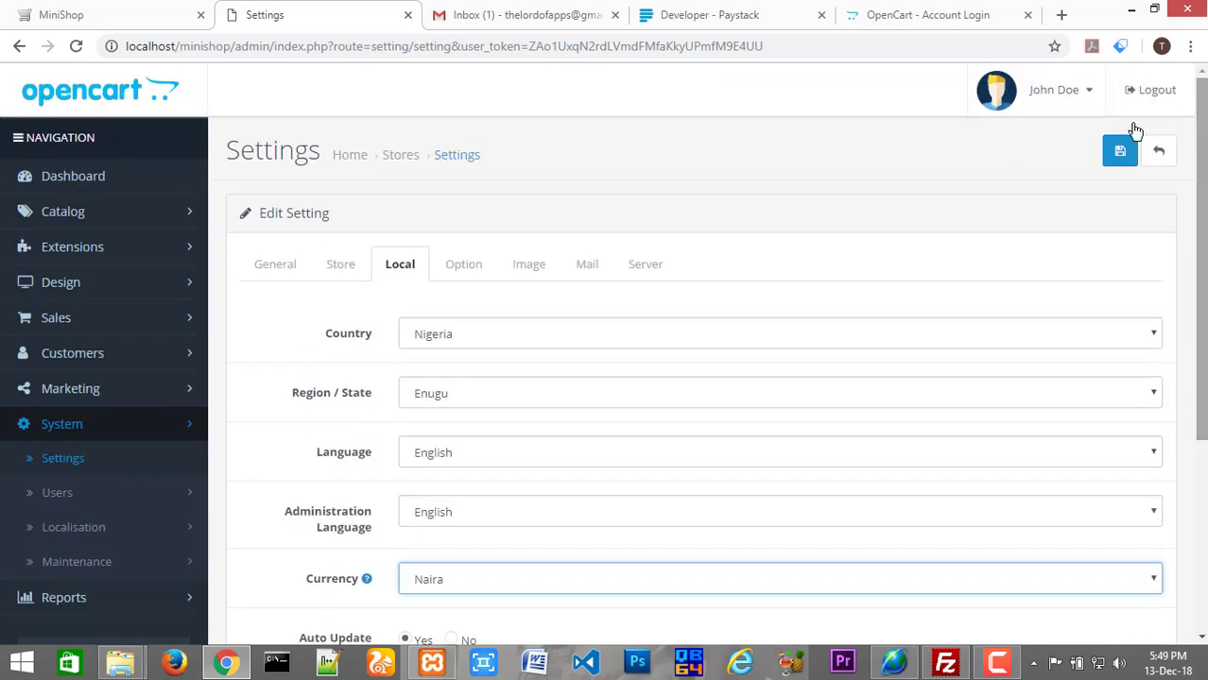
{"action": "left_click", "coordinate": [1118, 155]}
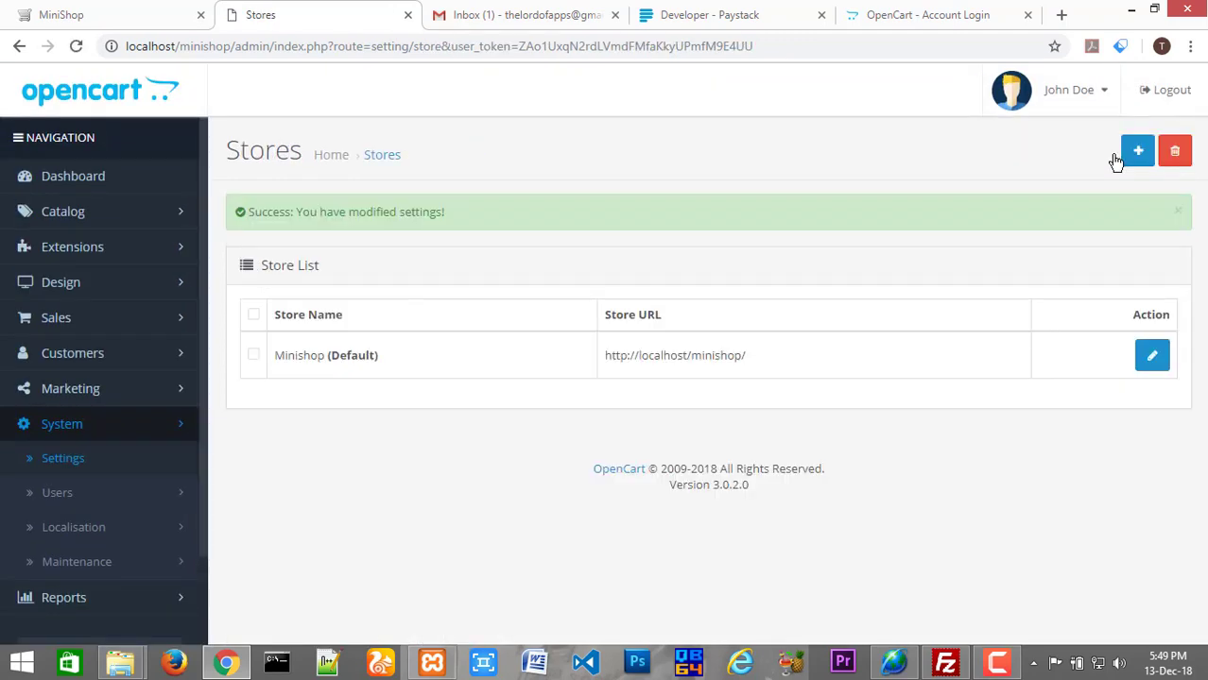
Reload the MiniShop storefront home page and switch its display currency to Naira.
{"action": "left_click", "coordinate": [99, 15]}
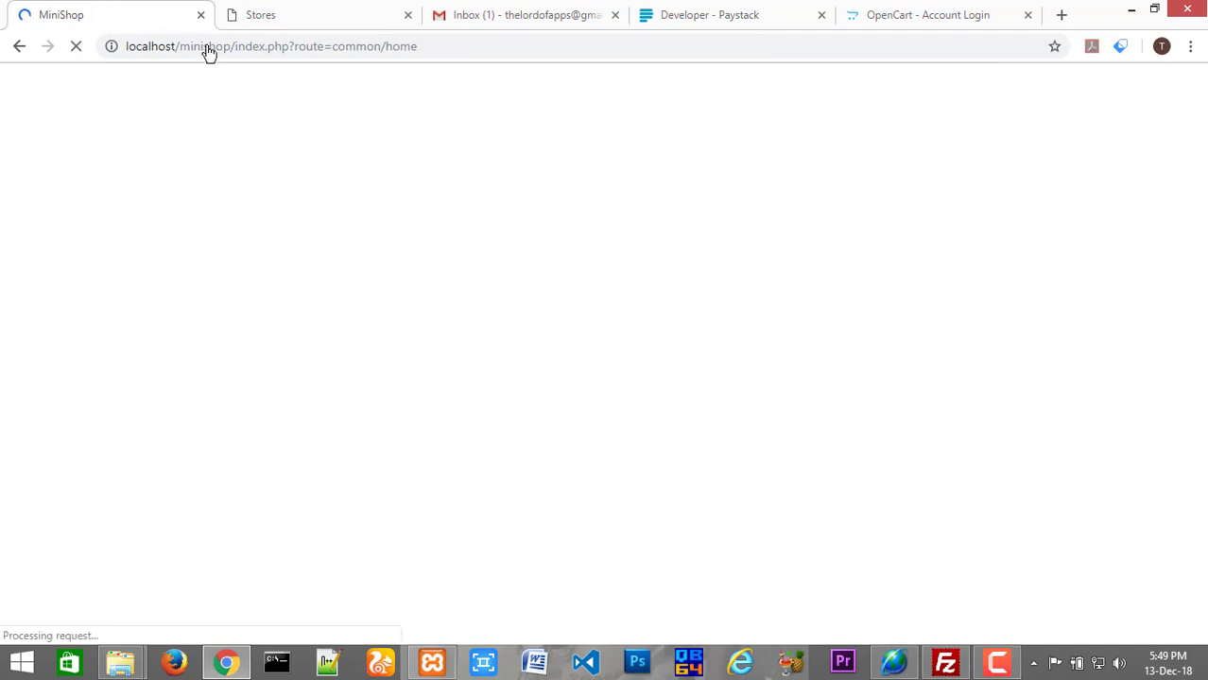
{"action": "left_click", "coordinate": [246, 54]}
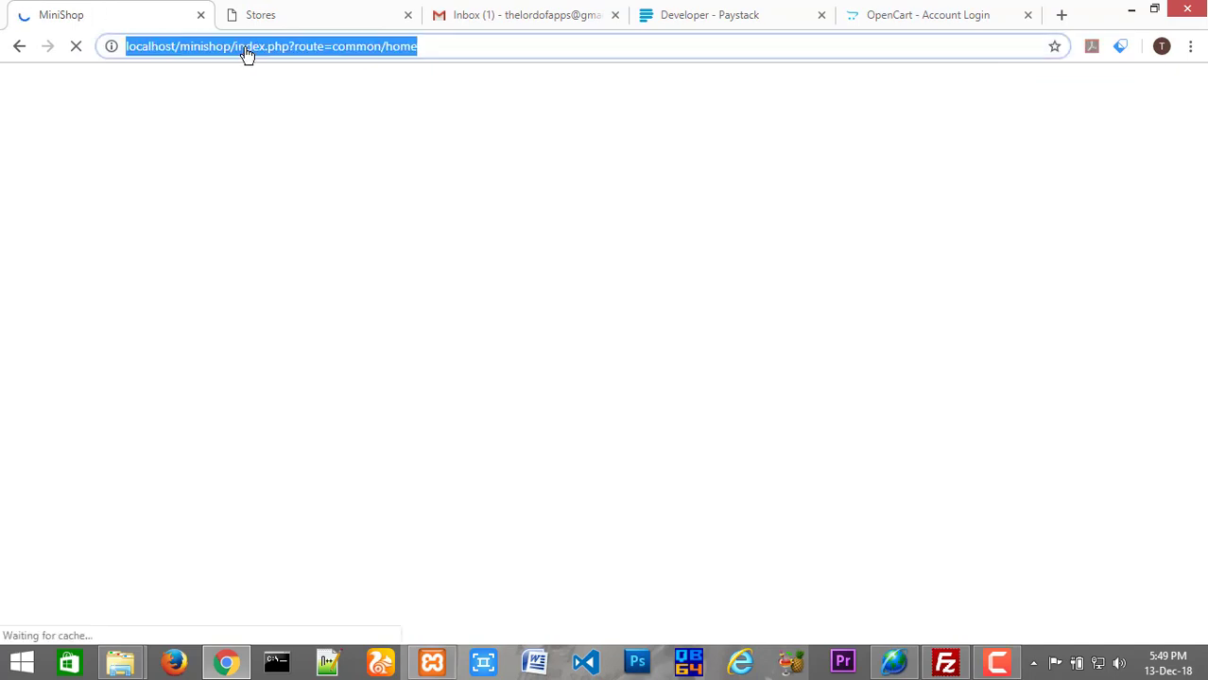
{"action": "key", "text": "Return"}
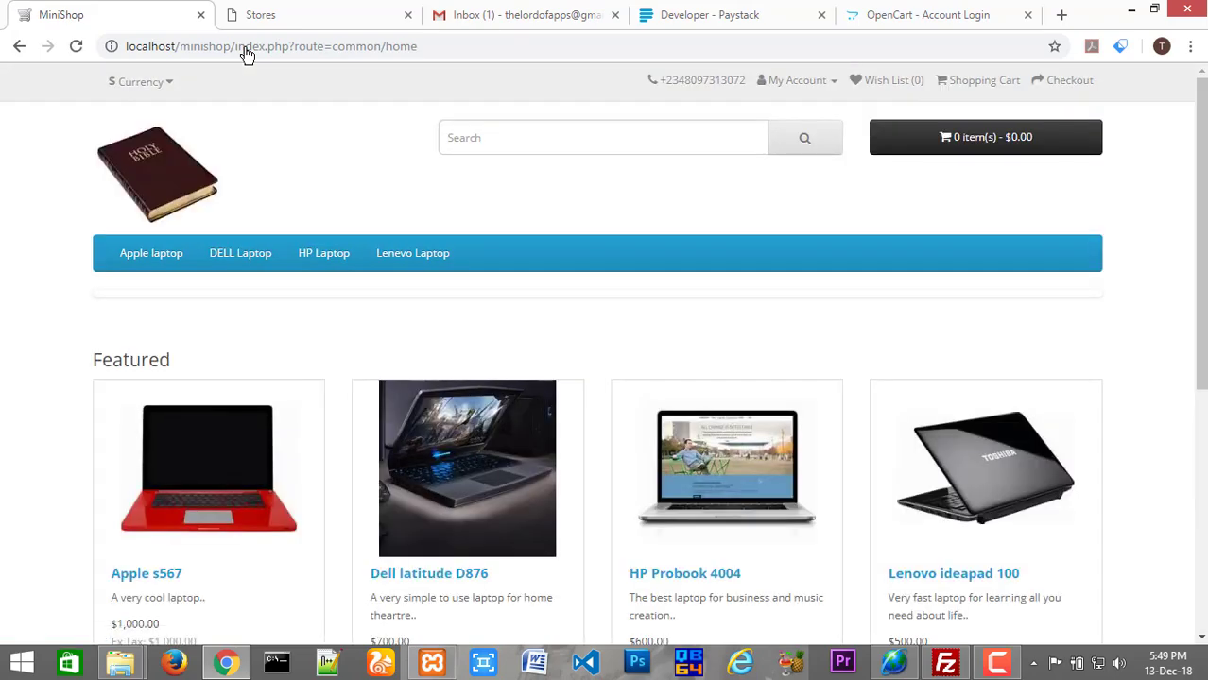
{"action": "left_click", "coordinate": [168, 83]}
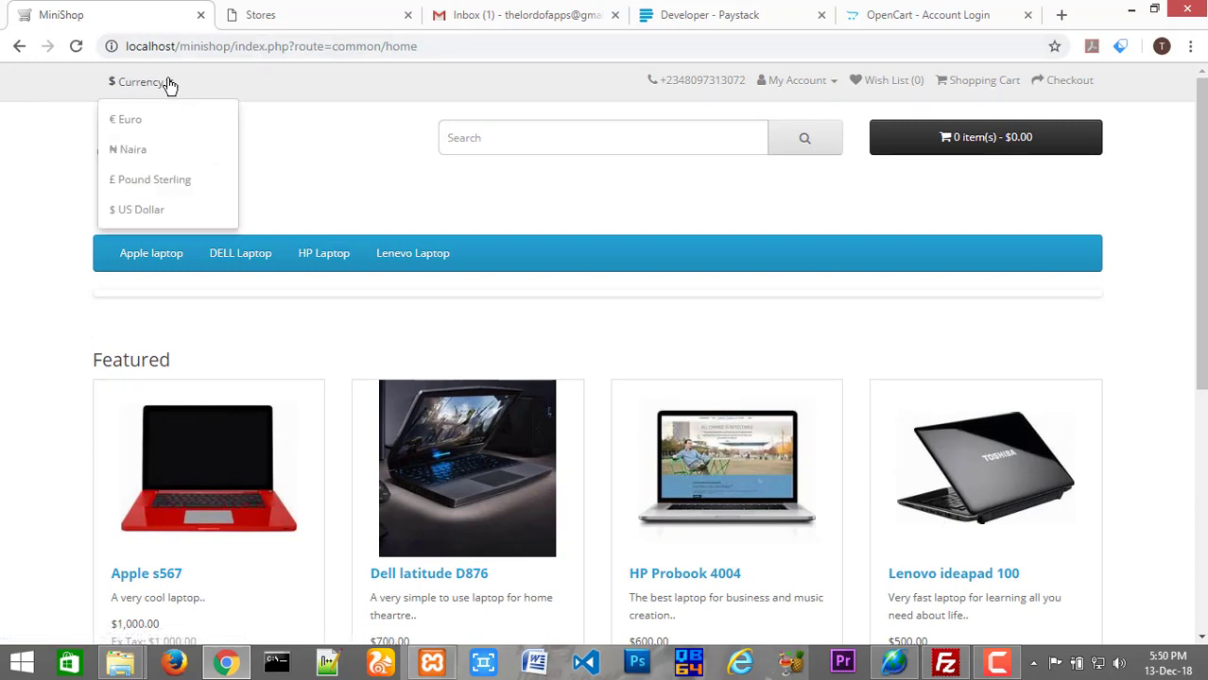
{"action": "left_click", "coordinate": [132, 151]}
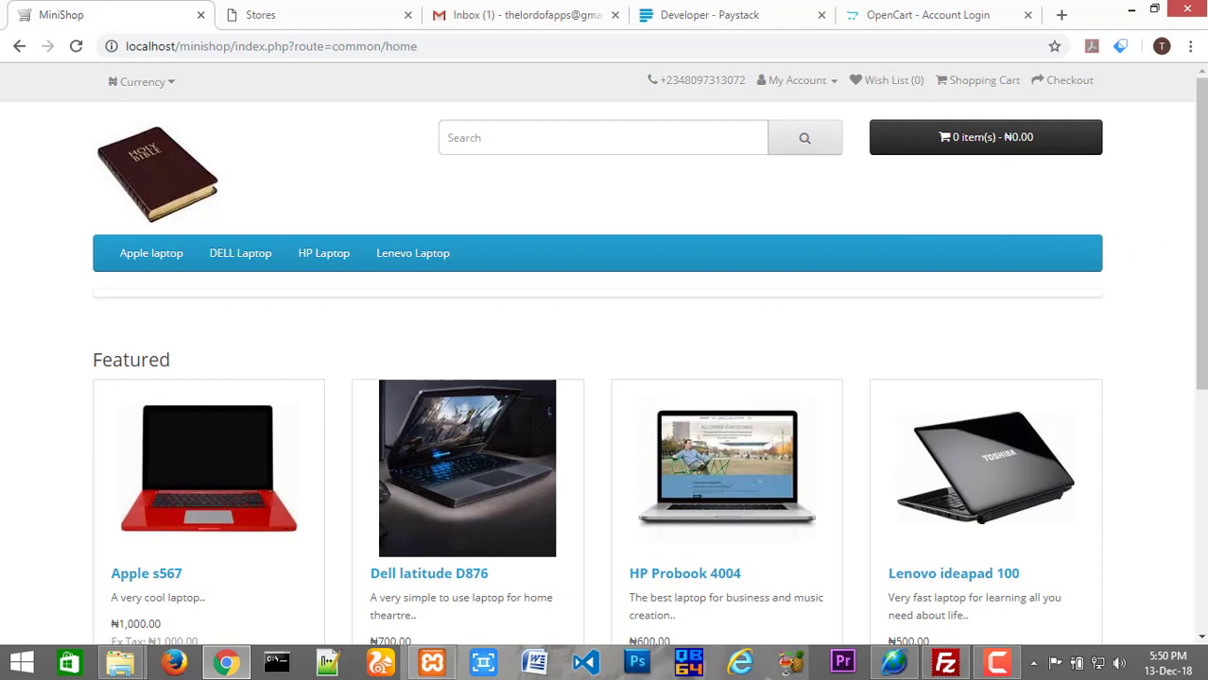
Add the Apple s567 laptop to the shopping cart and proceed from the cart to checkout.
{"action": "scroll", "coordinate": [1204, 225], "scroll_direction": "down", "scroll_amount": 2}
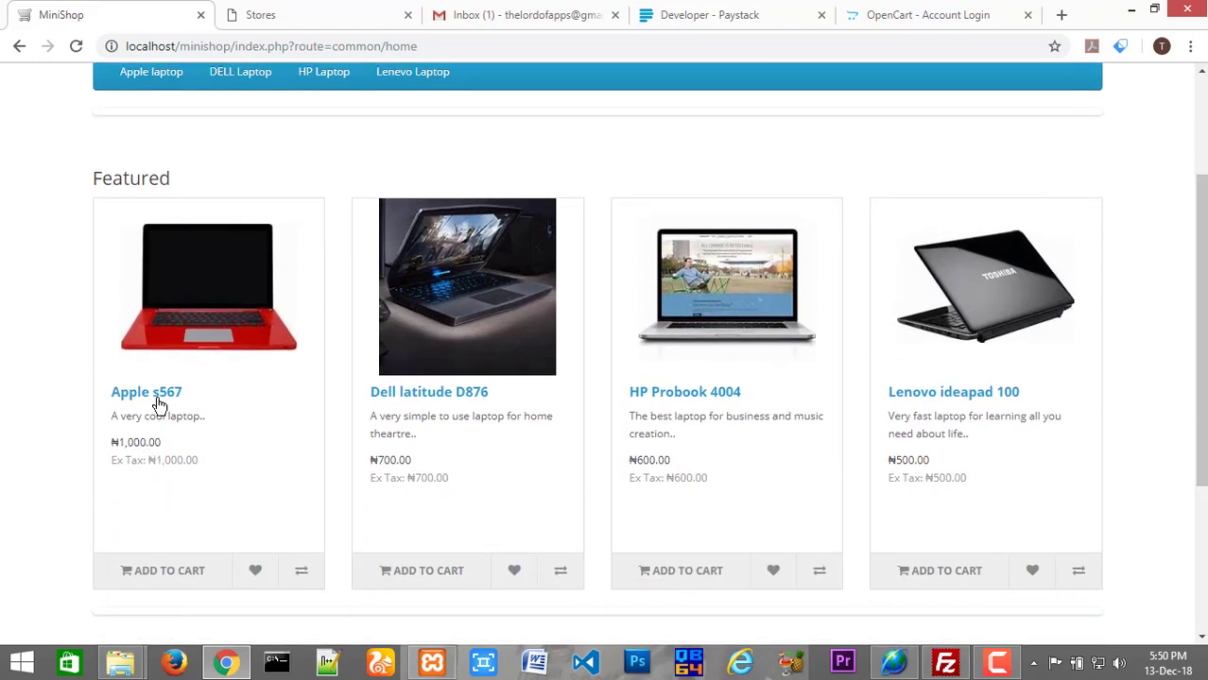
{"action": "left_click", "coordinate": [151, 574]}
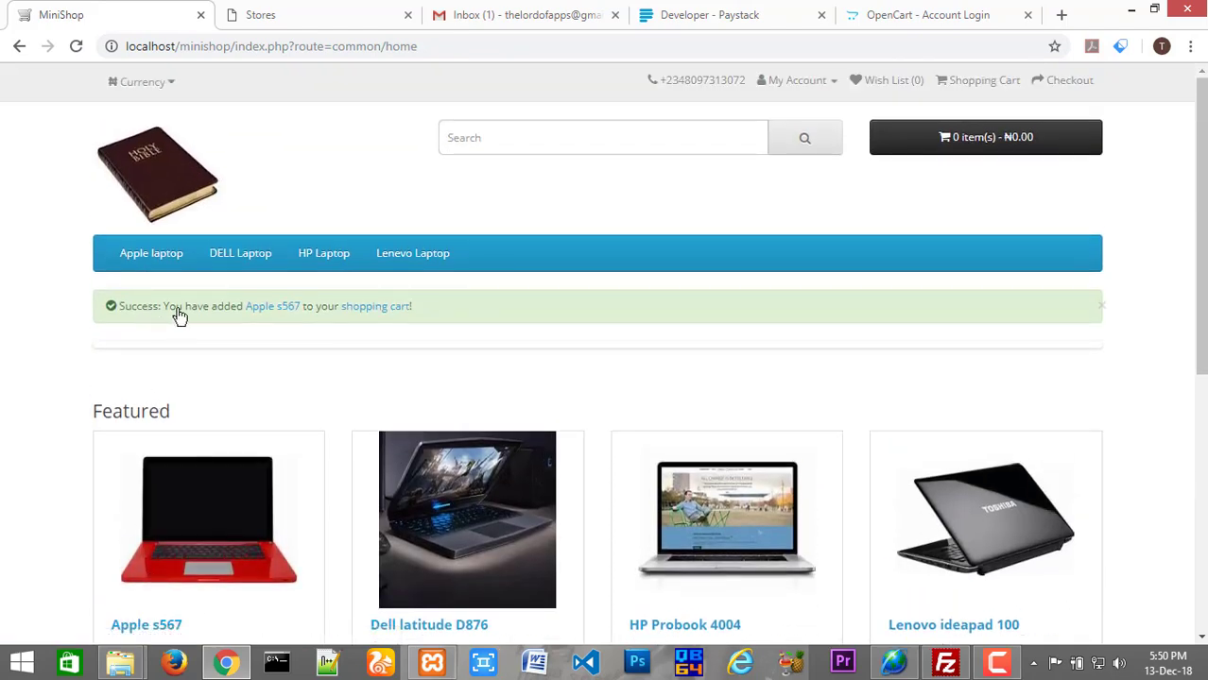
{"action": "left_click_drag", "start_coordinate": [141, 310], "coordinate": [218, 312]}
{"action": "left_click", "coordinate": [936, 186]}
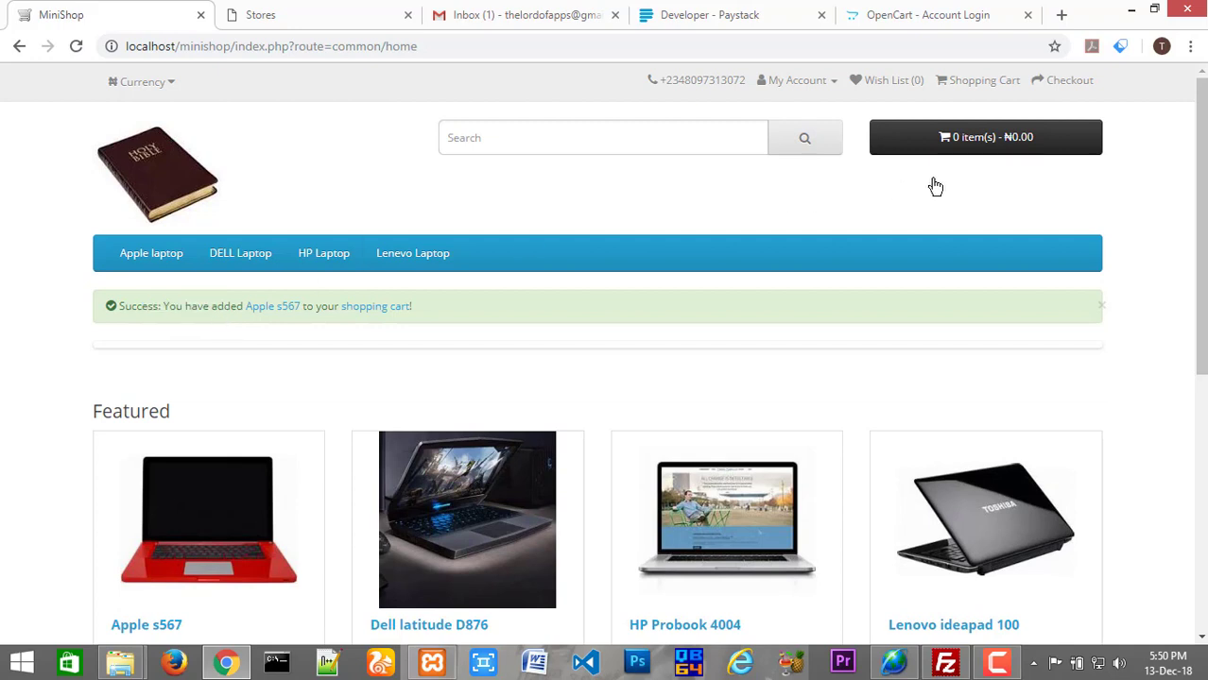
{"action": "left_click", "coordinate": [1000, 149]}
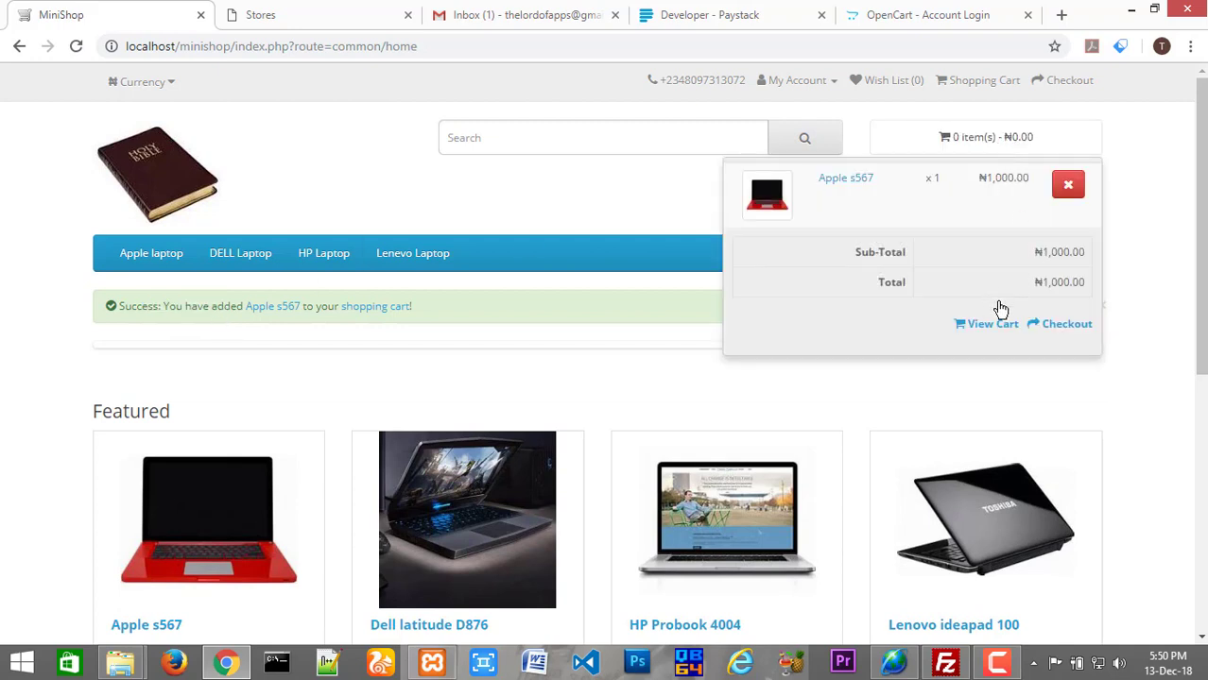
{"action": "left_click", "coordinate": [1066, 326]}
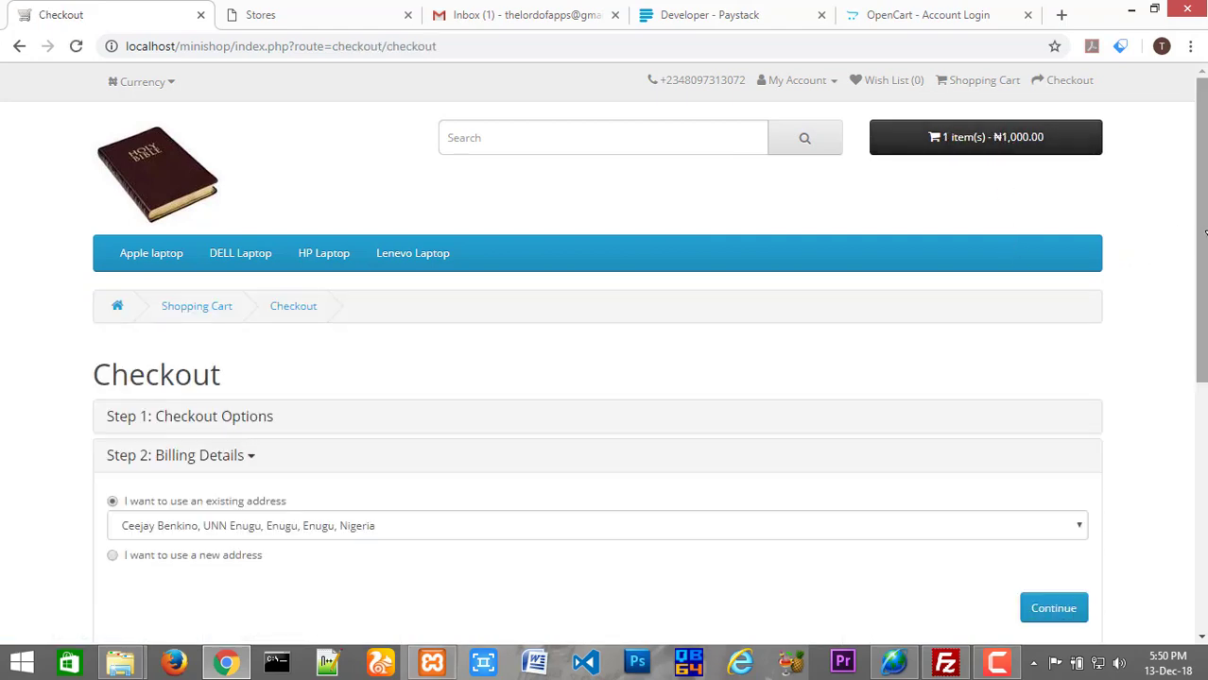
Continue through checkout with the existing billing and delivery addresses and the Flat Shipping Rate.
{"action": "left_click_drag", "start_coordinate": [1204, 225], "coordinate": [1204, 413]}
{"action": "left_click", "coordinate": [1037, 281]}
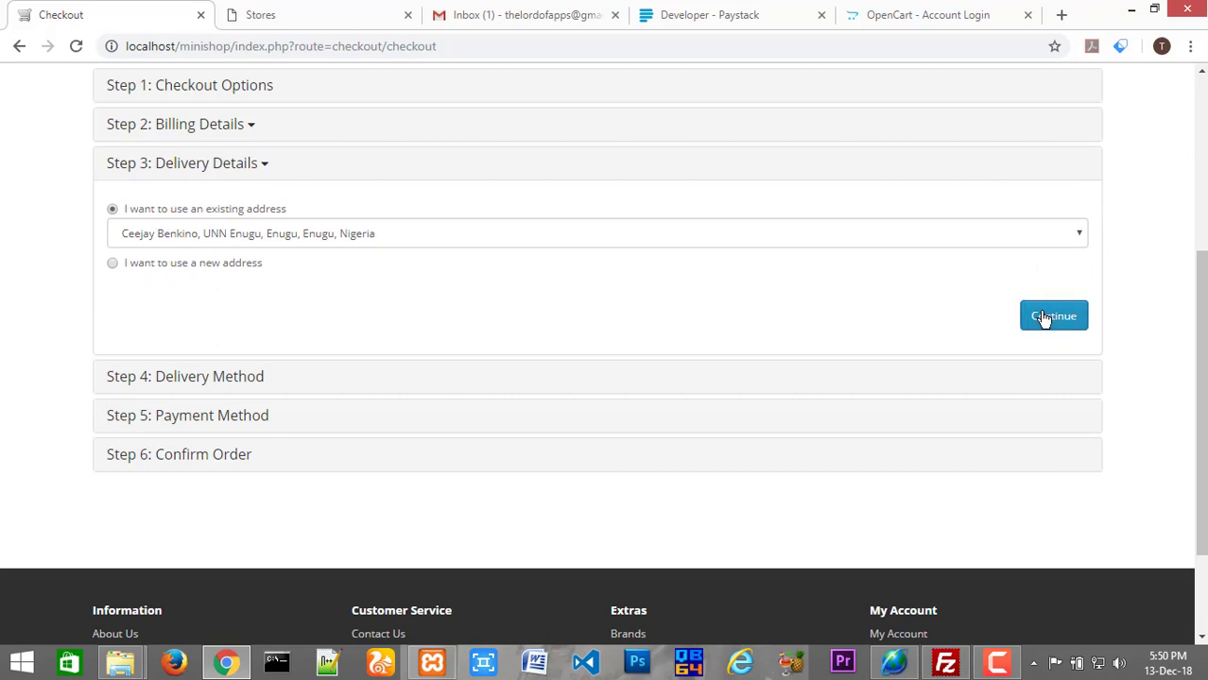
{"action": "left_click", "coordinate": [1043, 317]}
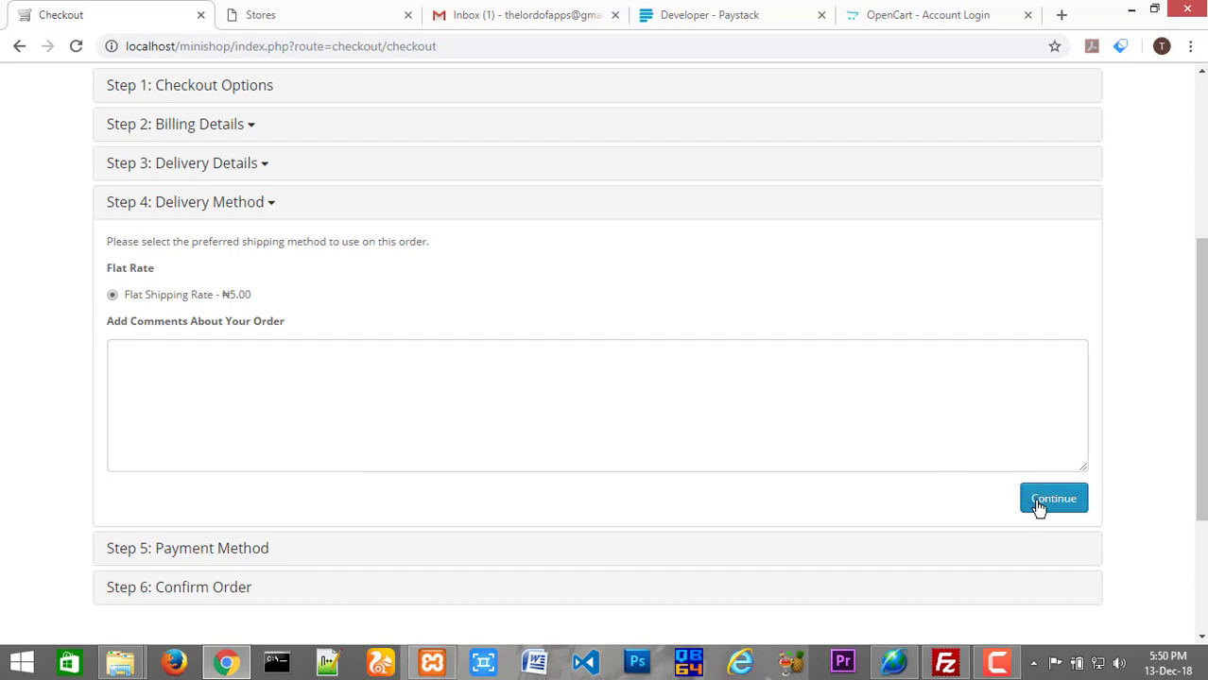
{"action": "left_click_drag", "start_coordinate": [1201, 414], "coordinate": [1204, 497]}
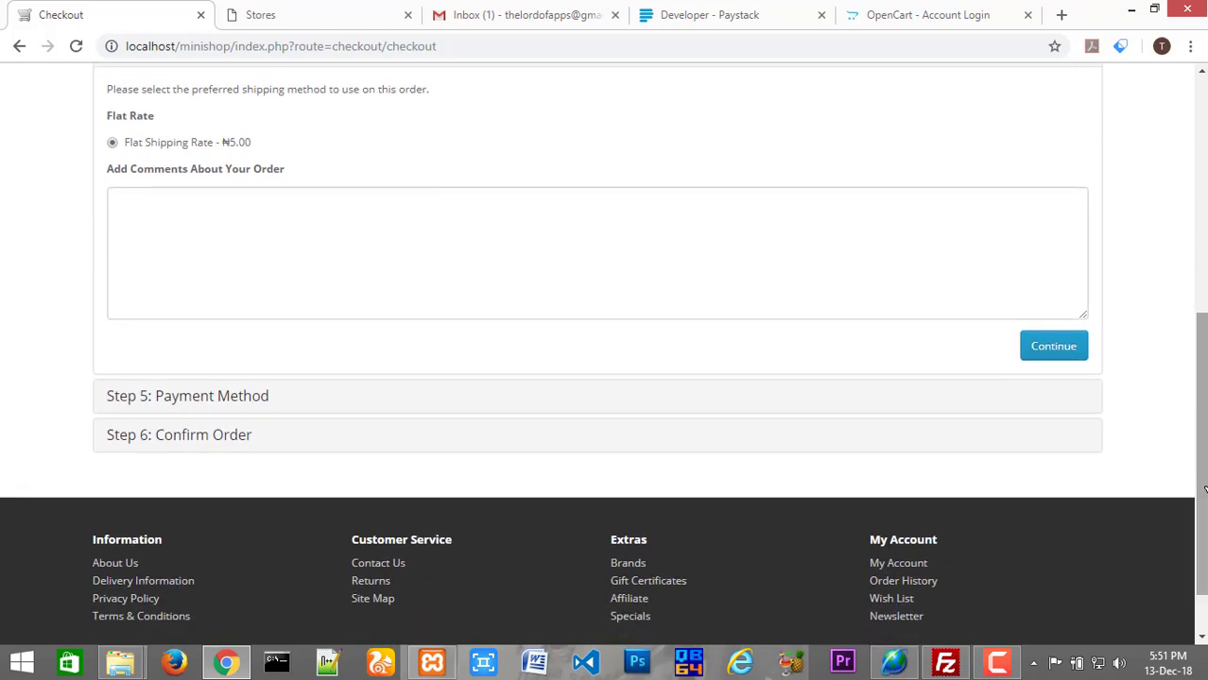
{"action": "left_click", "coordinate": [1053, 347]}
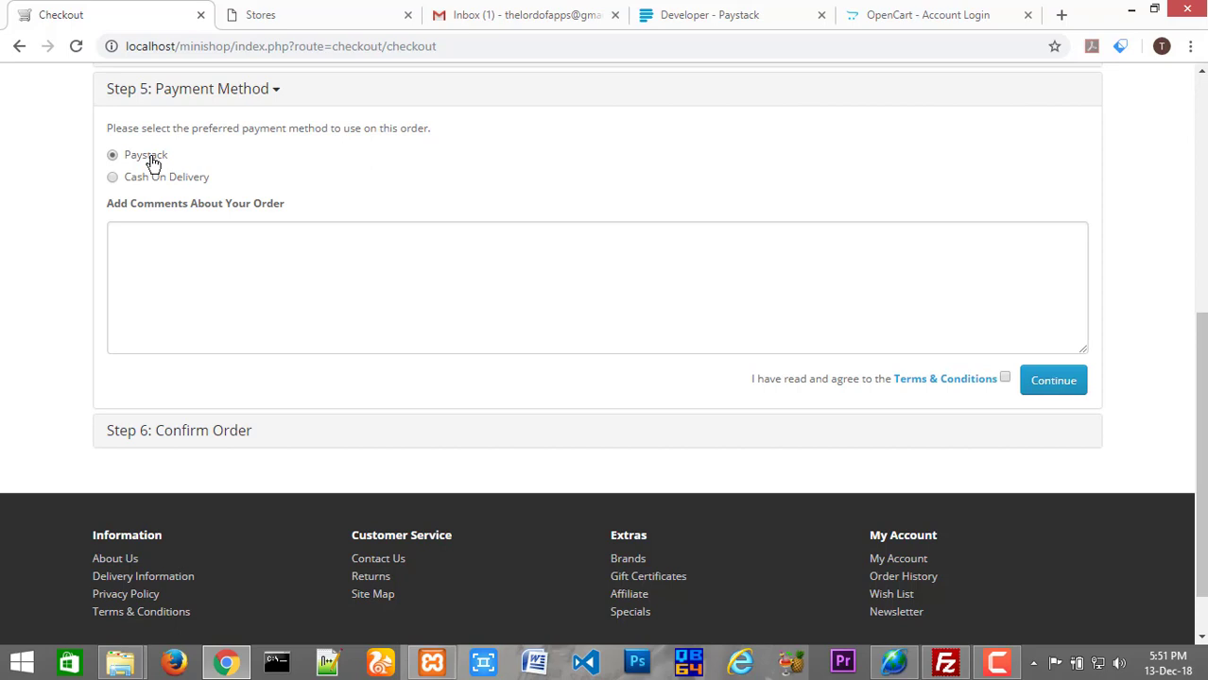
Agree to the Terms & Conditions with Paystack as the payment method and continue to the order confirmation.
{"action": "left_click", "coordinate": [1005, 379]}
{"action": "left_click", "coordinate": [1043, 384]}
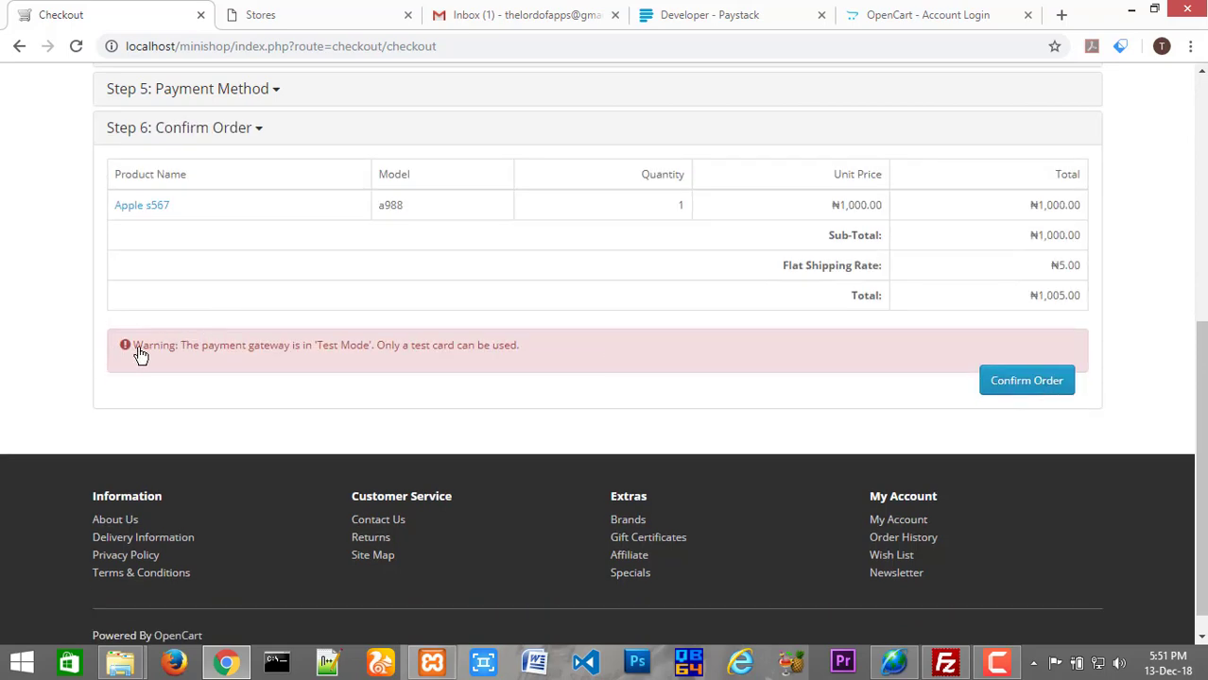
{"action": "double_click", "coordinate": [175, 350]}
{"action": "left_click", "coordinate": [210, 359]}
Search the web for "paystack test cards" and open Paystack's Test Cards documentation page.
{"action": "left_click", "coordinate": [701, 28]}
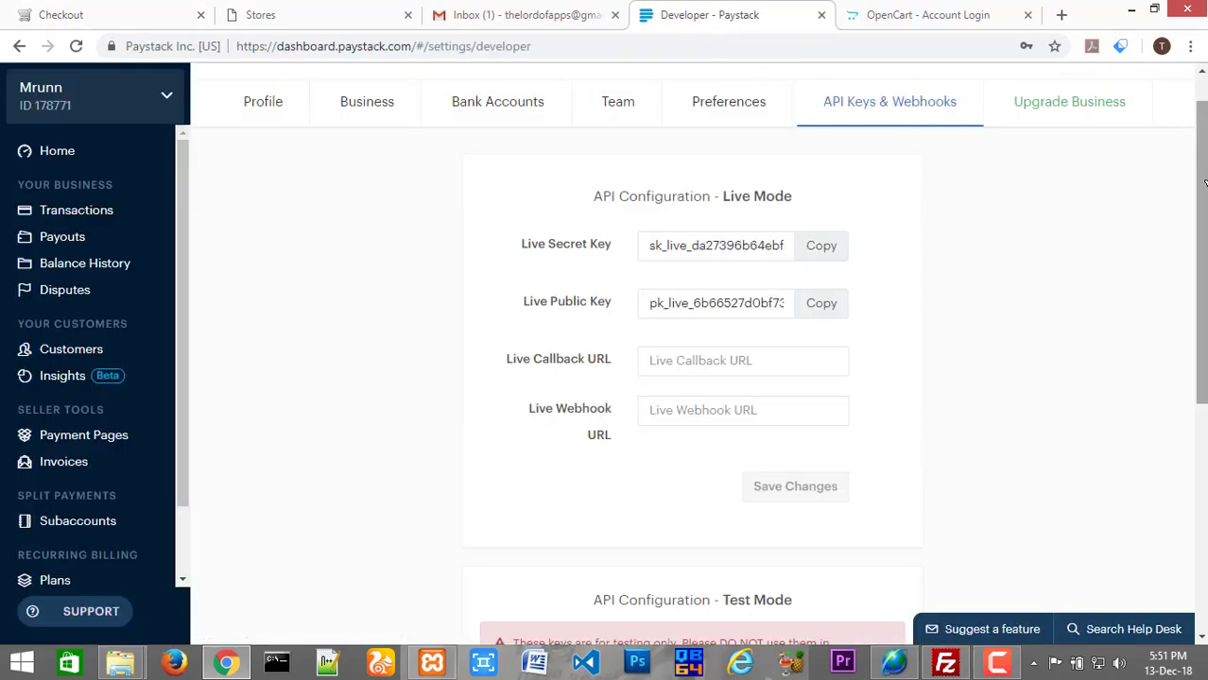
{"action": "left_click_drag", "start_coordinate": [1204, 138], "coordinate": [1204, 116]}
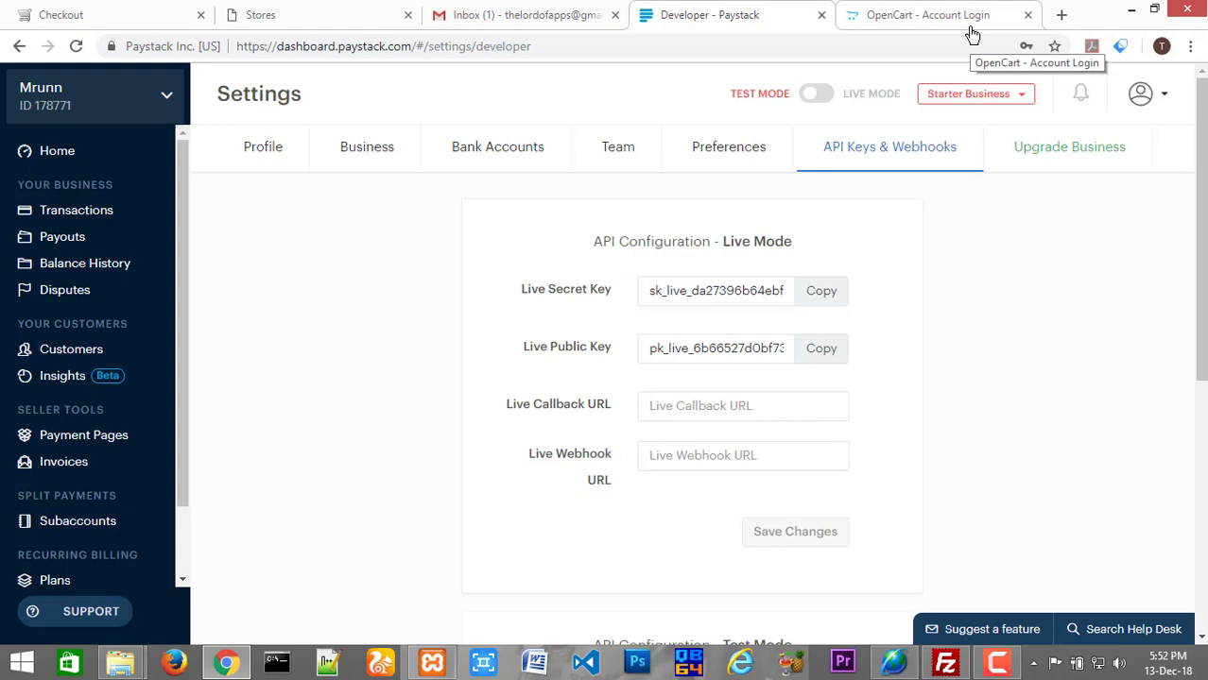
{"action": "left_click", "coordinate": [1060, 16]}
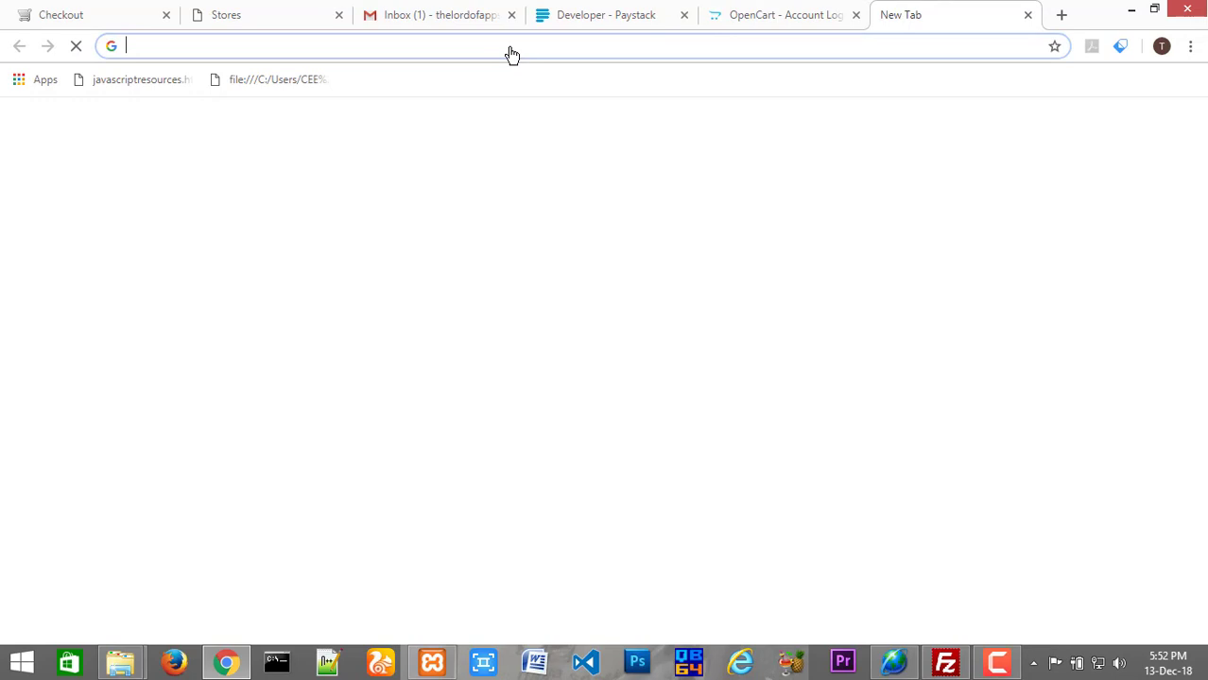
{"action": "type", "text": "pays"}
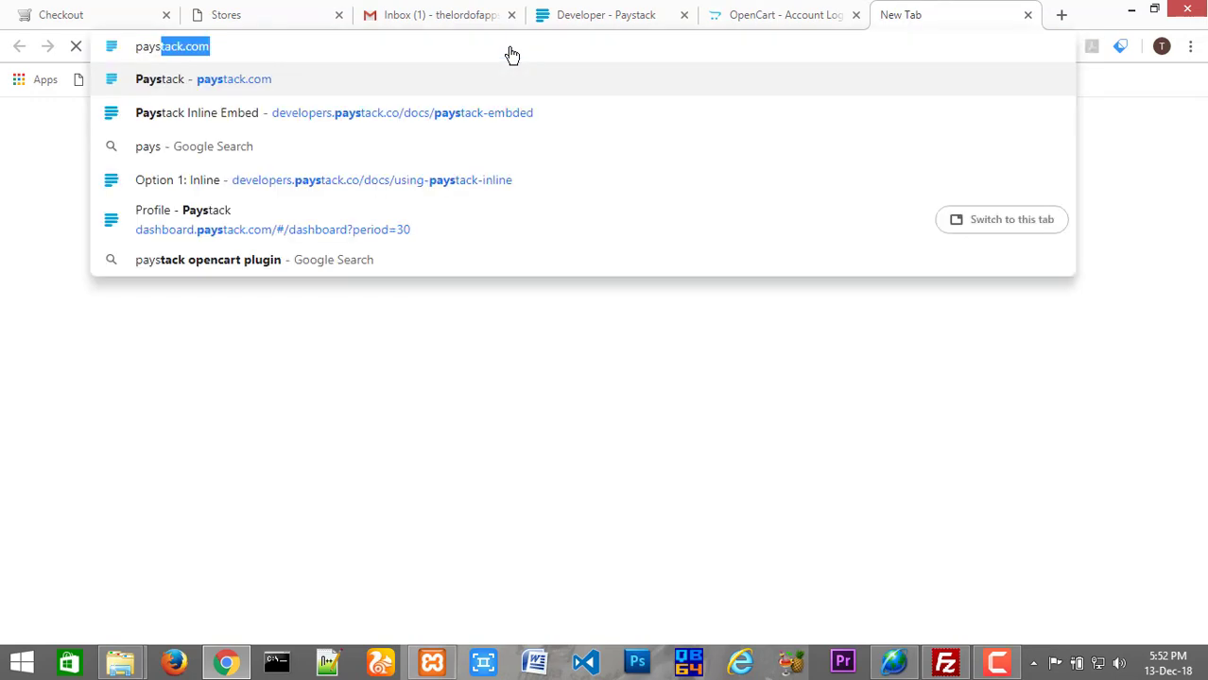
{"action": "type", "text": "tack "}
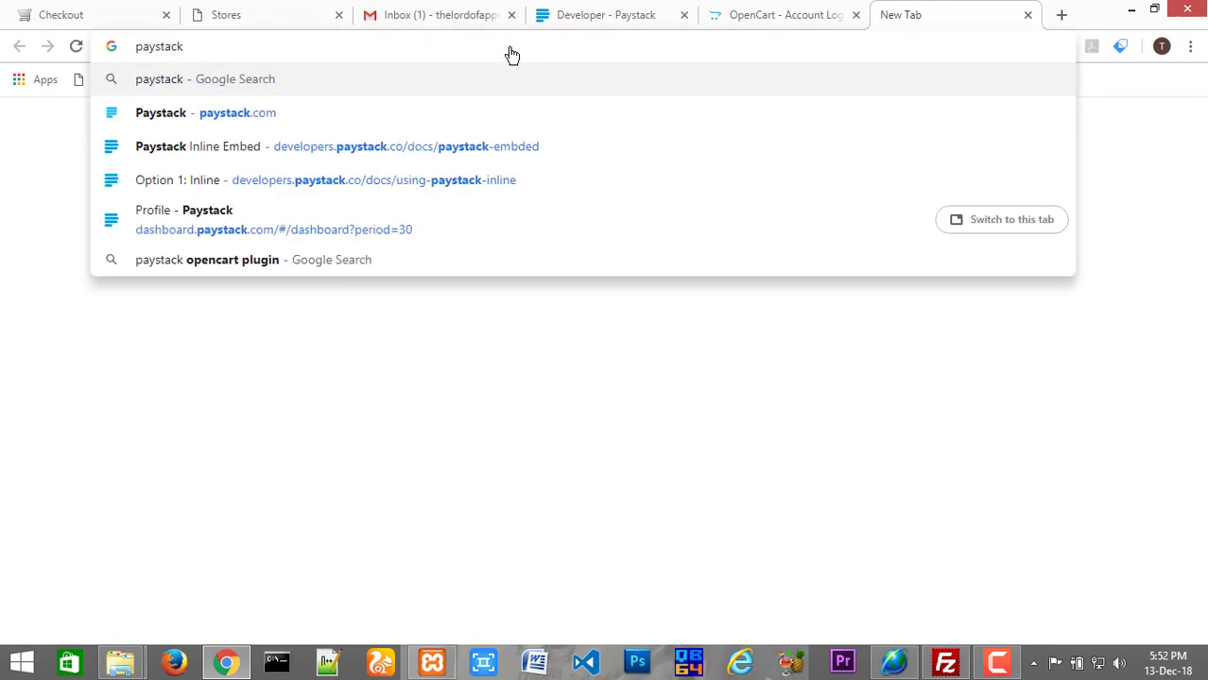
{"action": "type", "text": "test cards"}
{"action": "key", "text": "Return"}
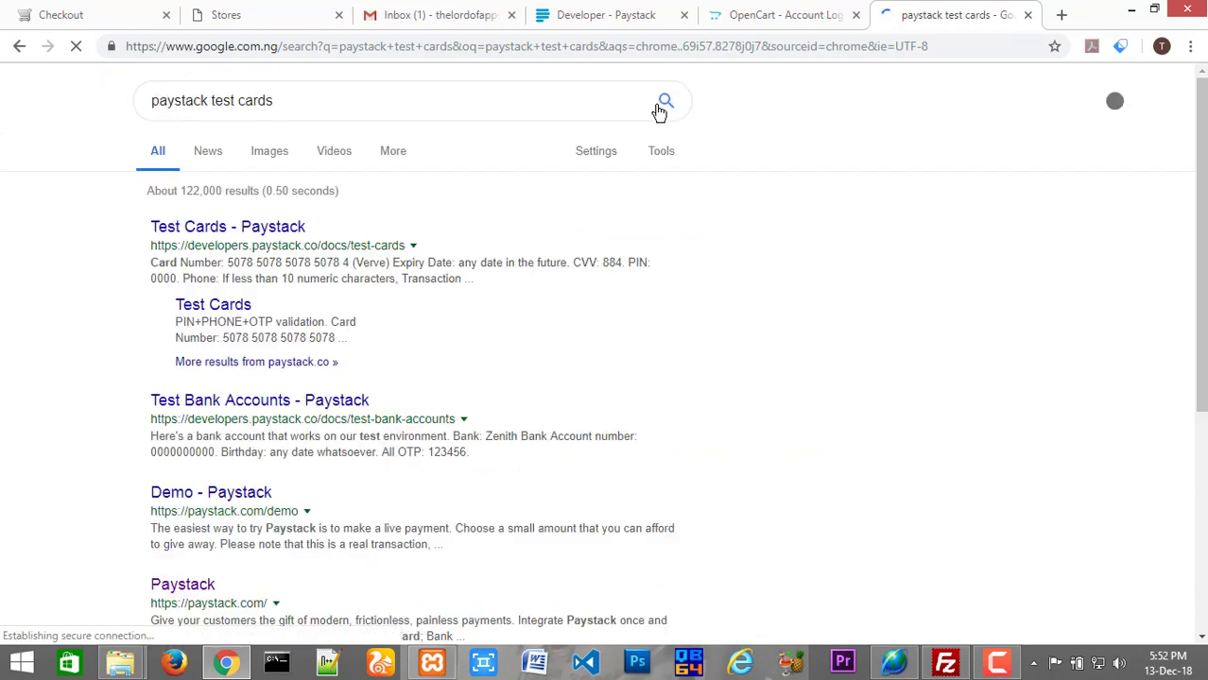
{"action": "left_click", "coordinate": [272, 227]}
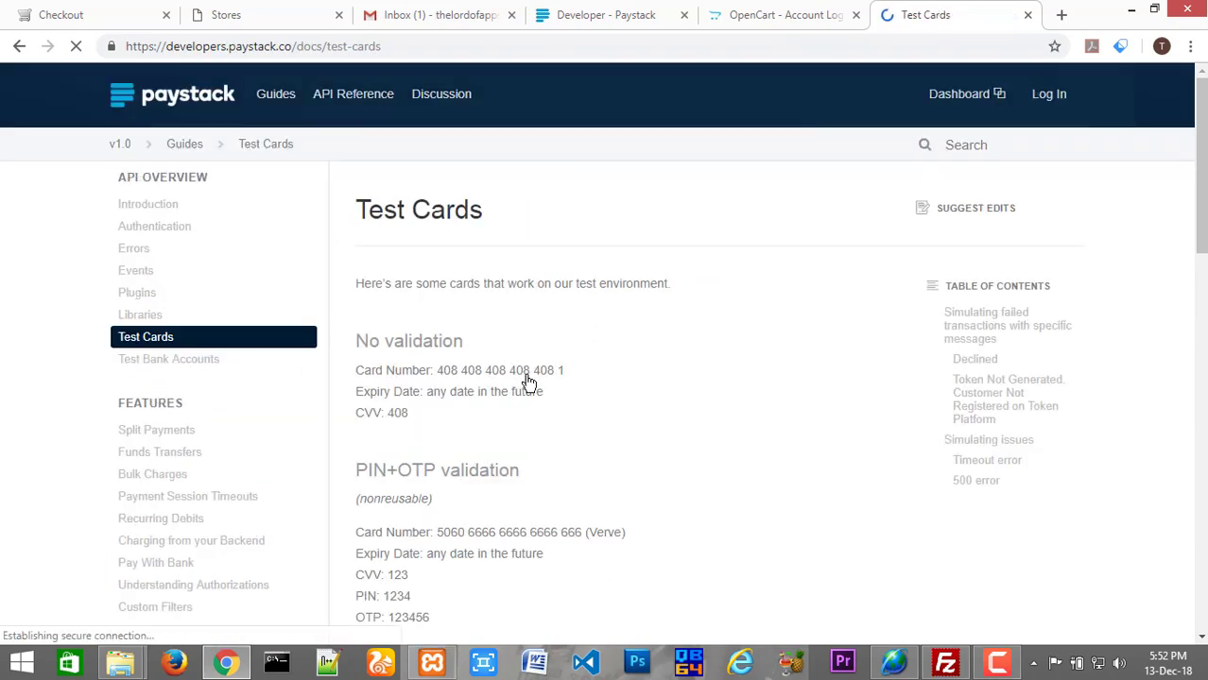
Copy the no-validation test card's number and enter it as the card number in the checkout's Paystack payment form.
{"action": "left_click_drag", "start_coordinate": [564, 372], "coordinate": [437, 376]}
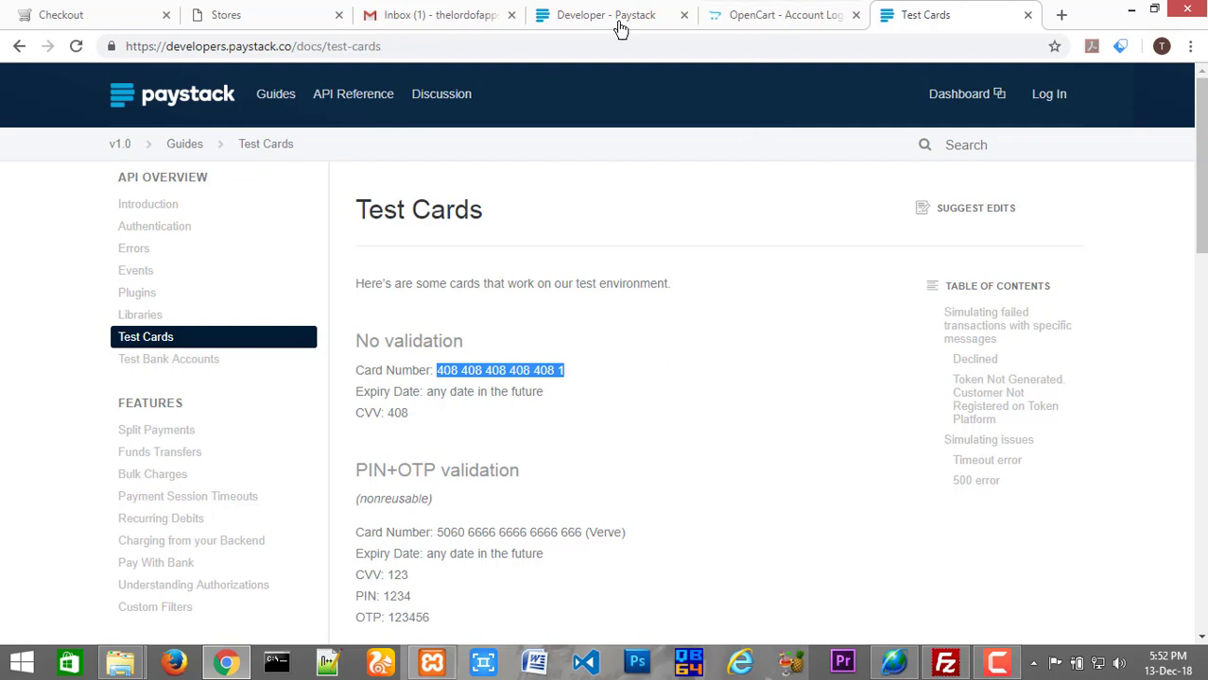
{"action": "left_click", "coordinate": [295, 24]}
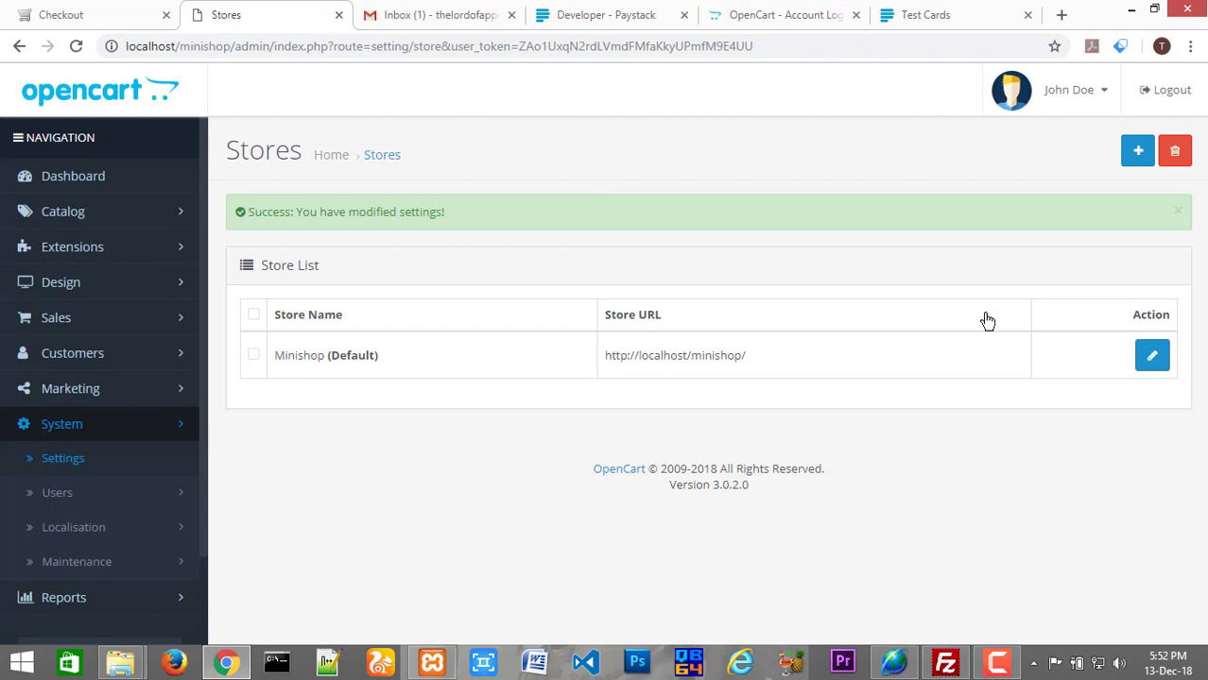
{"action": "left_click", "coordinate": [120, 8]}
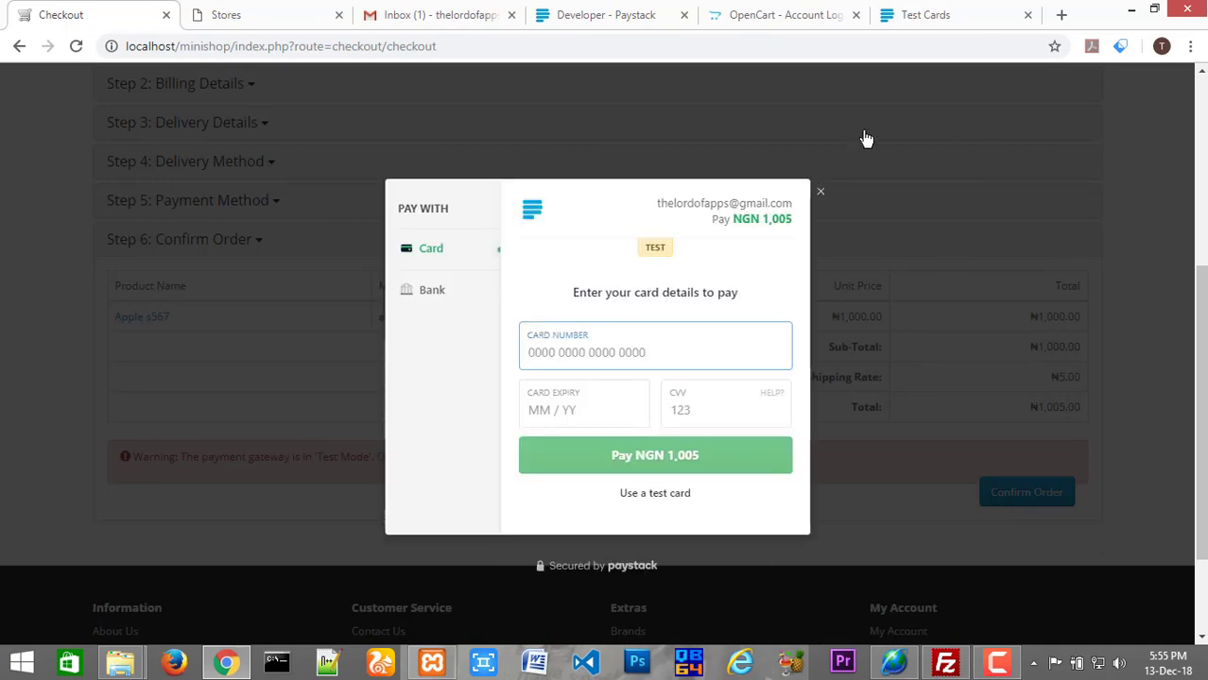
{"action": "double_click", "coordinate": [629, 186]}
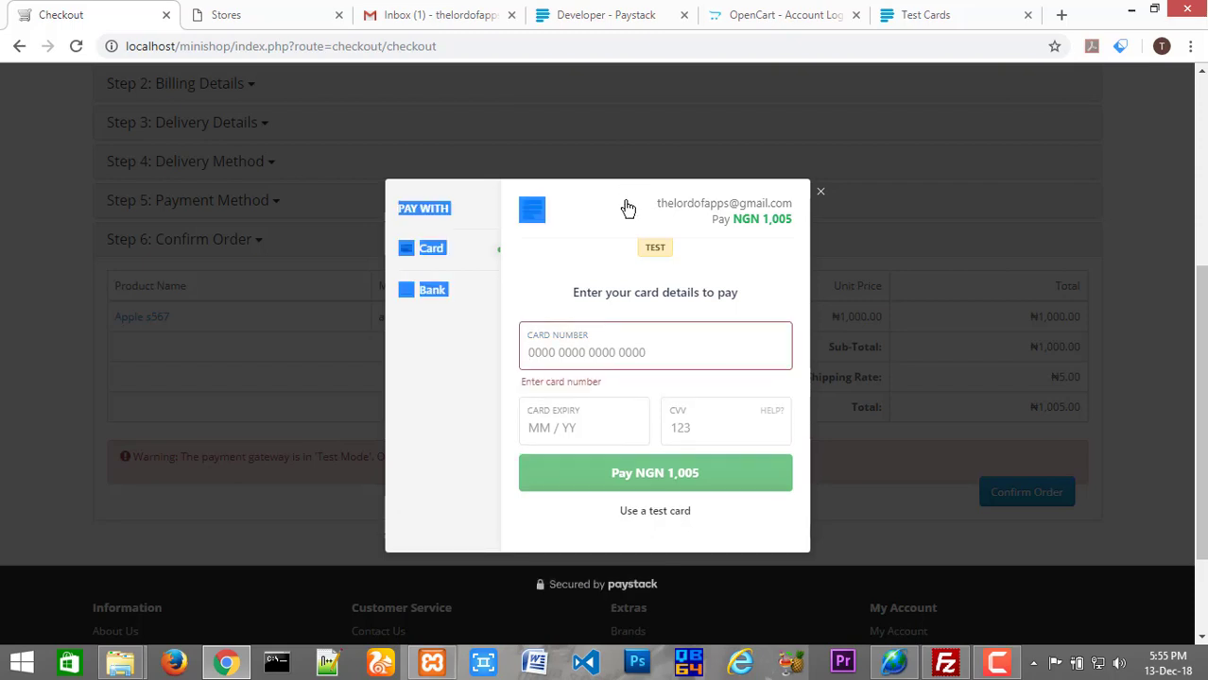
{"action": "left_click", "coordinate": [562, 364]}
{"action": "key", "text": "ctrl+v"}
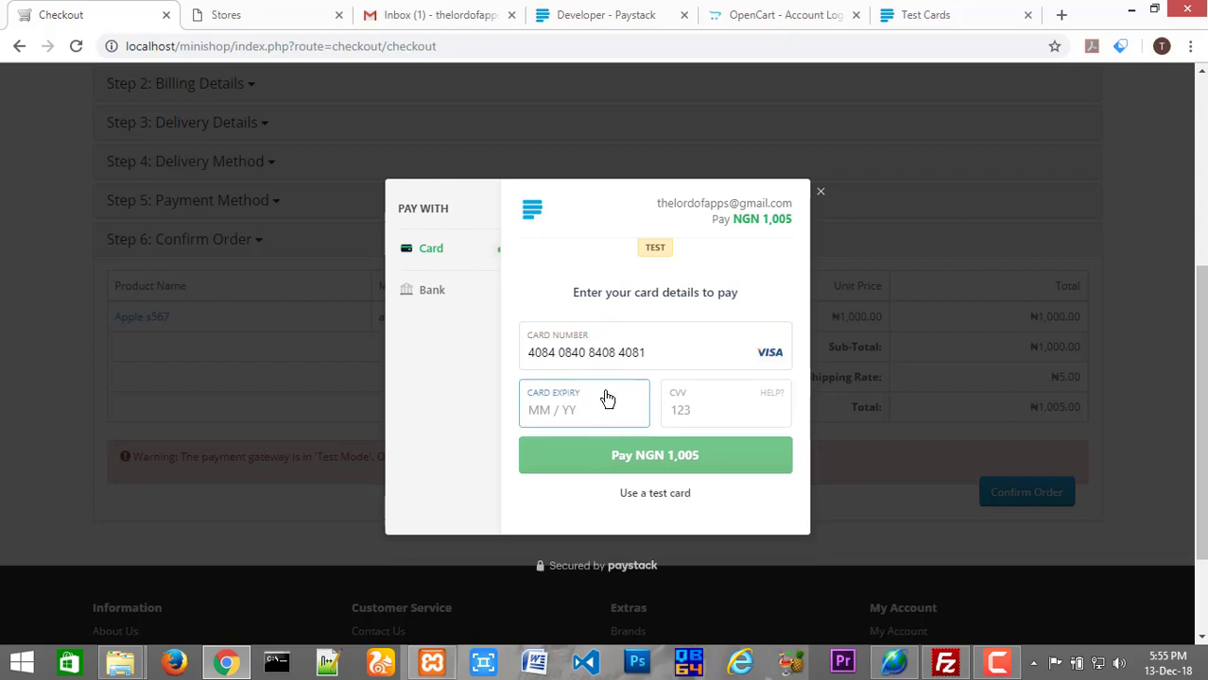
Look up the no-validation test card's CVV on the Test Cards page and enter it in the payment form's CVV field.
{"action": "left_click", "coordinate": [921, 11]}
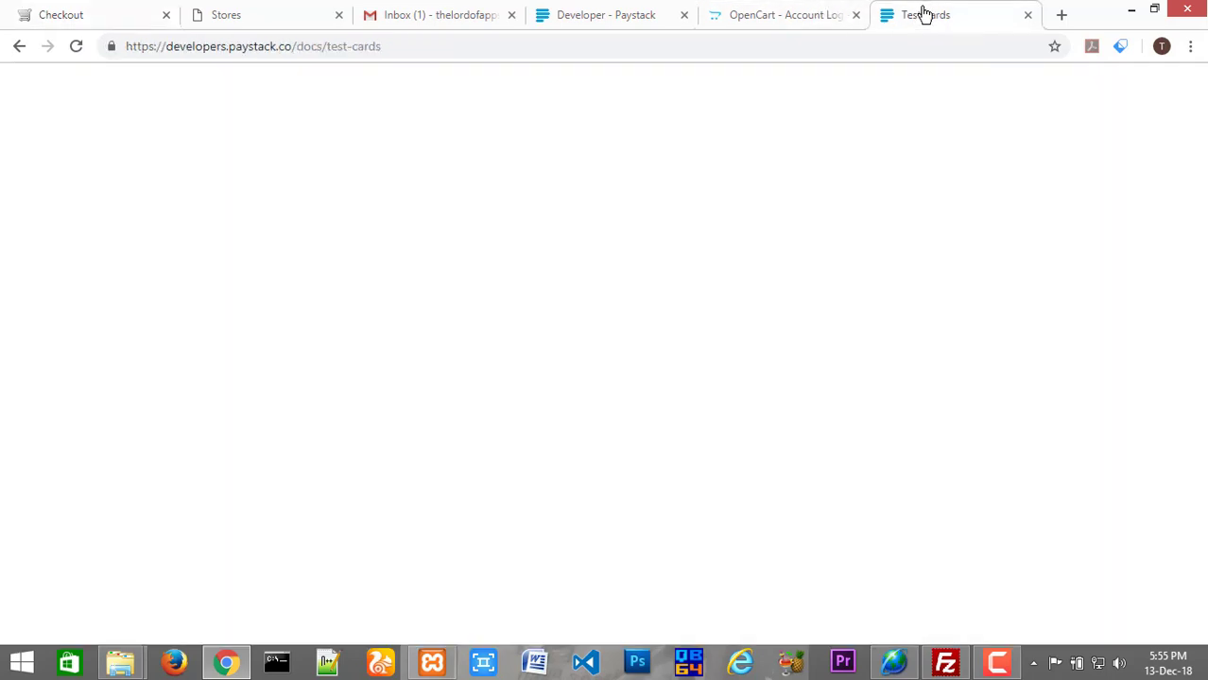
{"action": "double_click", "coordinate": [397, 412]}
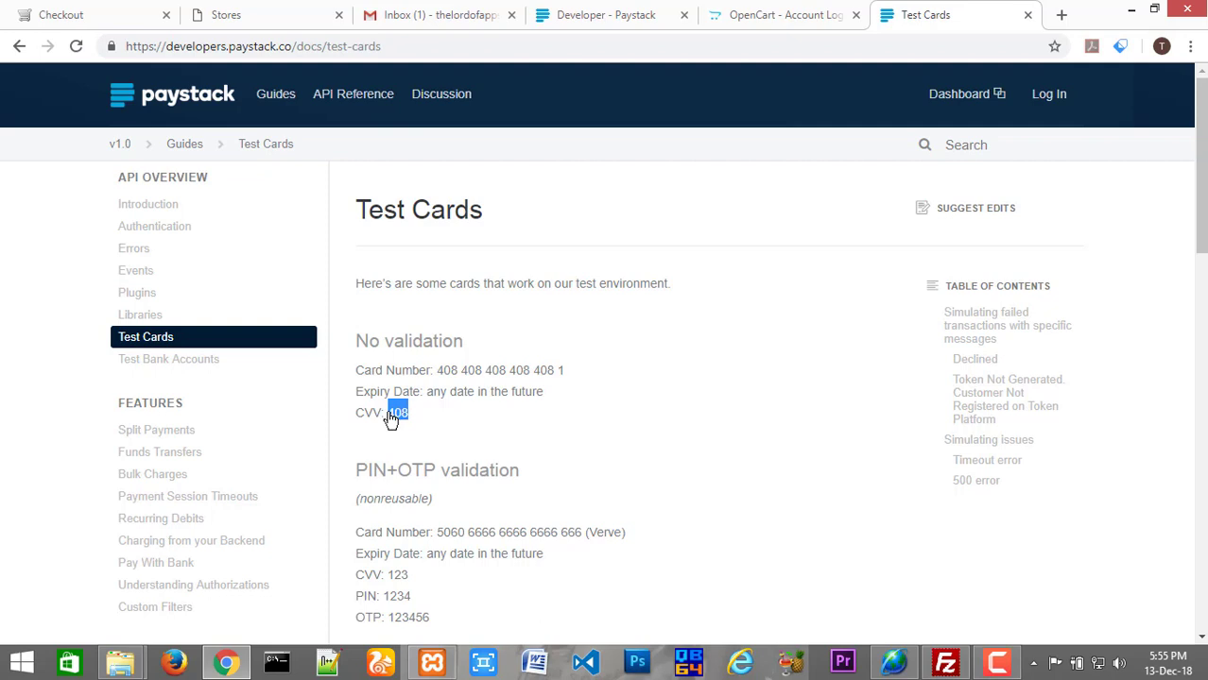
{"action": "left_click", "coordinate": [137, 9]}
{"action": "left_click", "coordinate": [616, 484]}
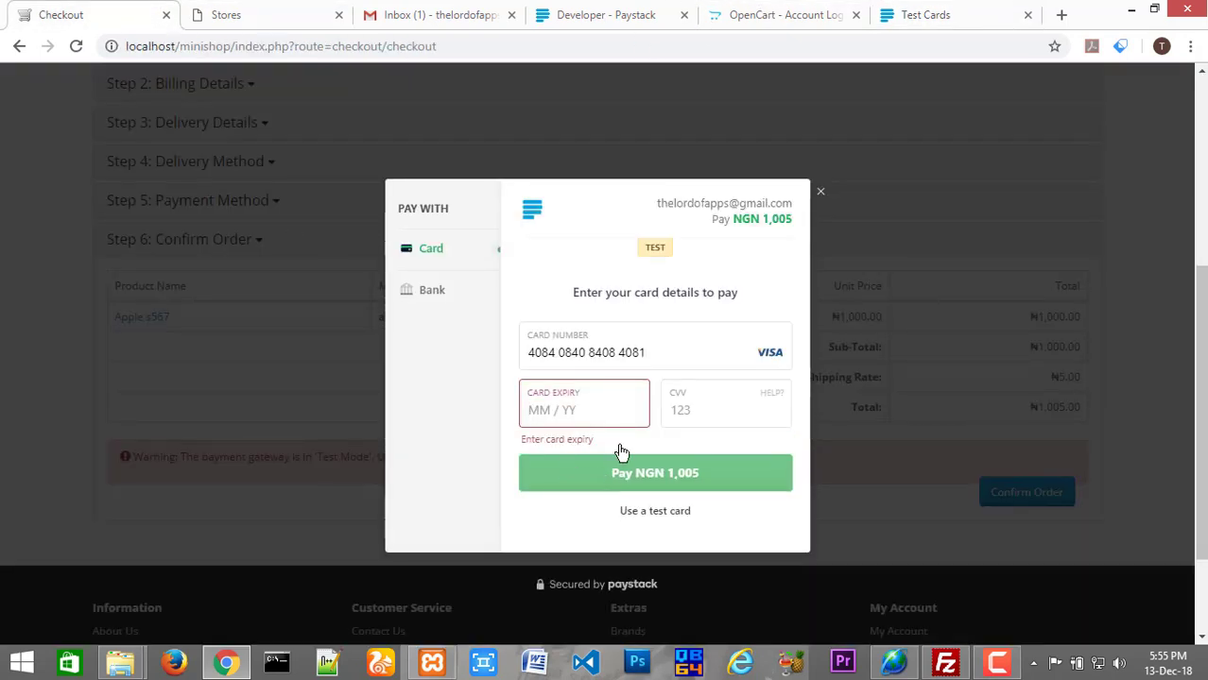
{"action": "left_click", "coordinate": [694, 417]}
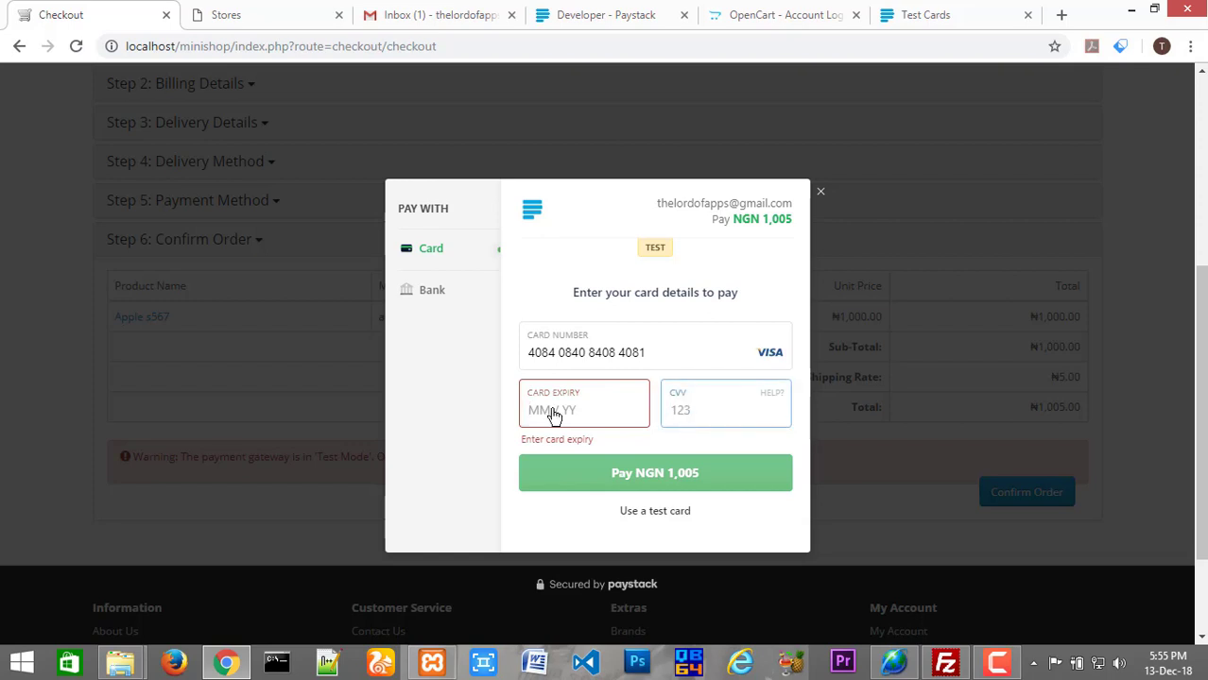
{"action": "type", "text": "408"}
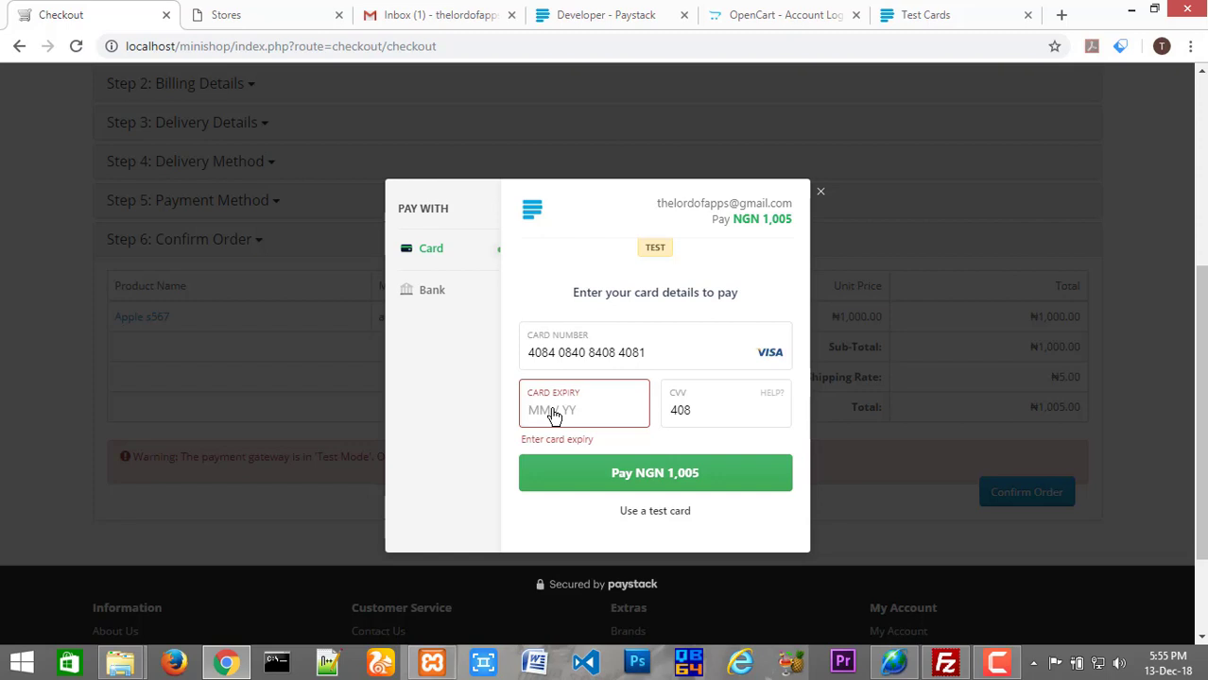
Set the card expiry in the Paystack payment form to 12 / 18.
{"action": "type", "text": "1213"}
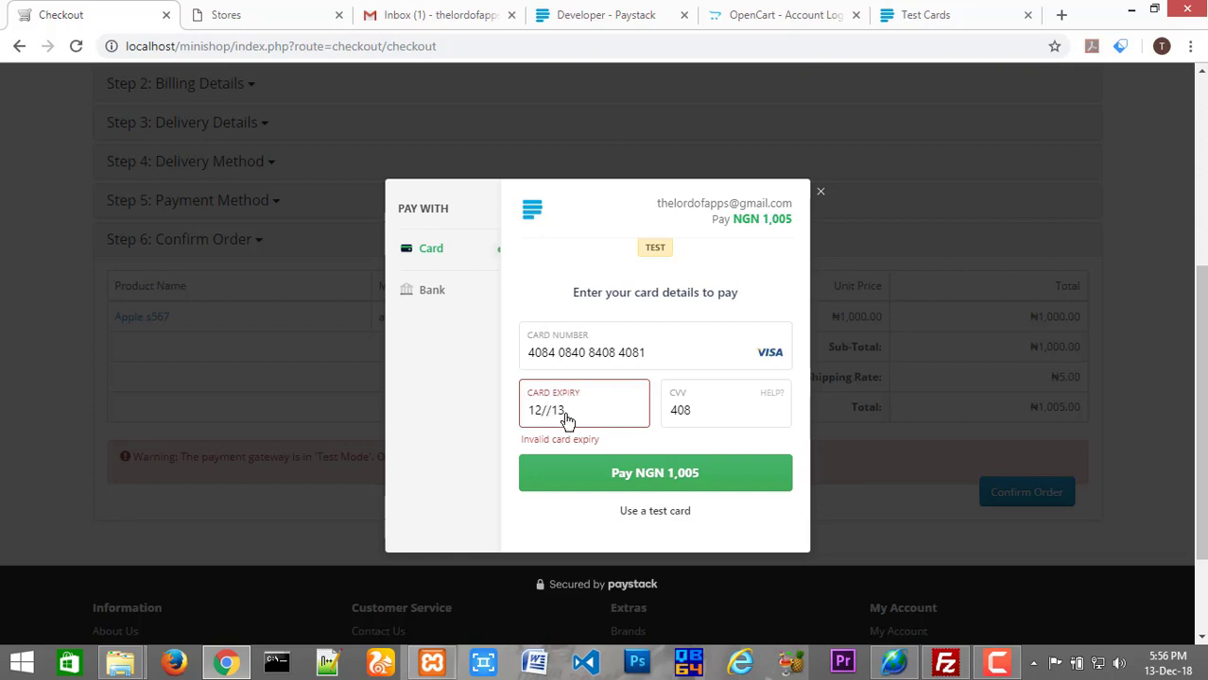
{"action": "left_click_drag", "start_coordinate": [562, 419], "coordinate": [520, 419]}
{"action": "key", "text": "BackSpace"}
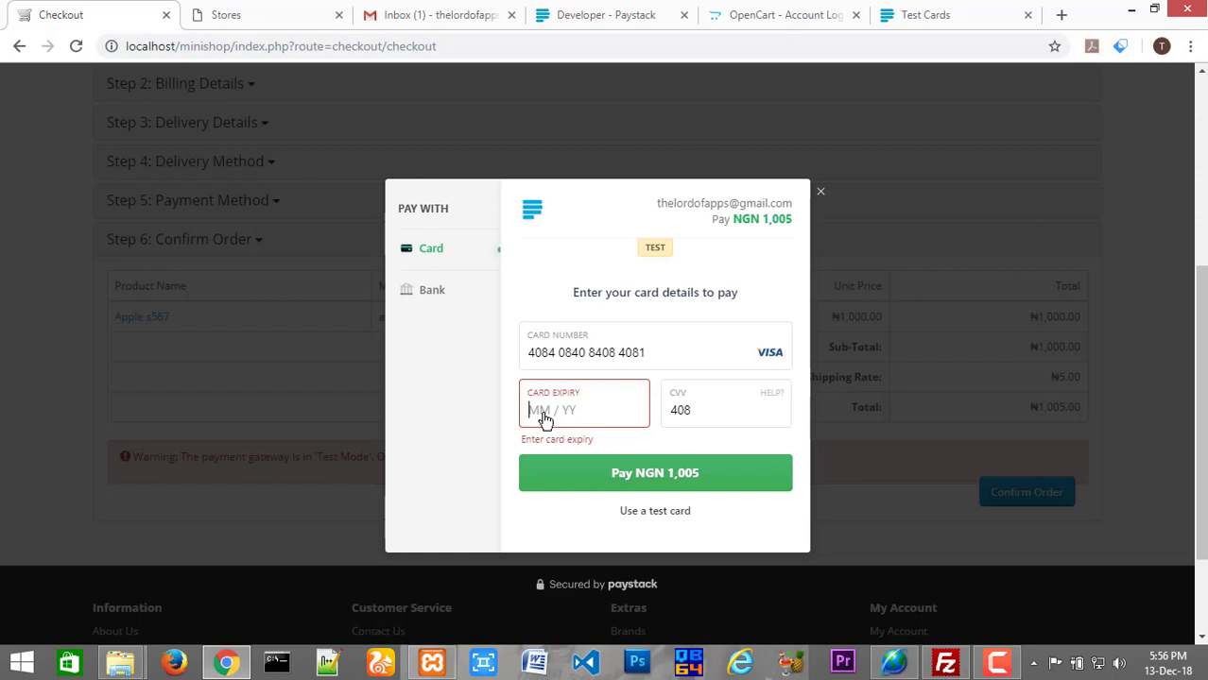
{"action": "type", "text": "12 / 18"}
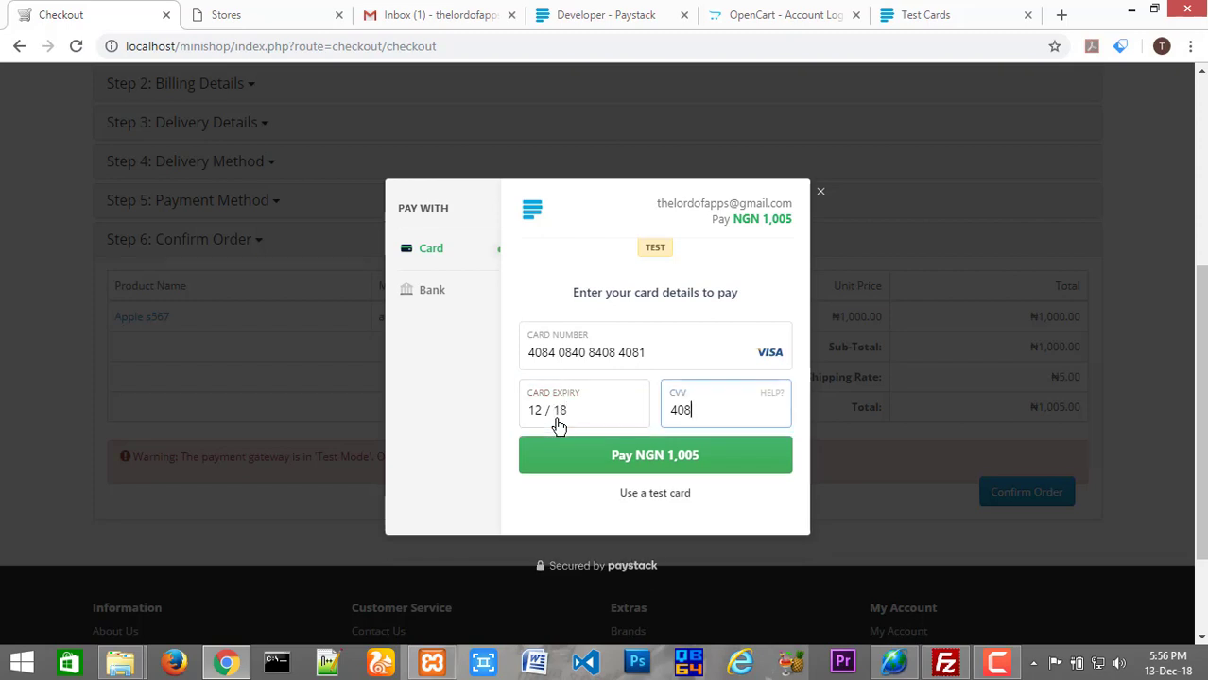
Submit the NGN 1,005 test payment with the entered card details to complete the order.
{"action": "left_click", "coordinate": [666, 470]}
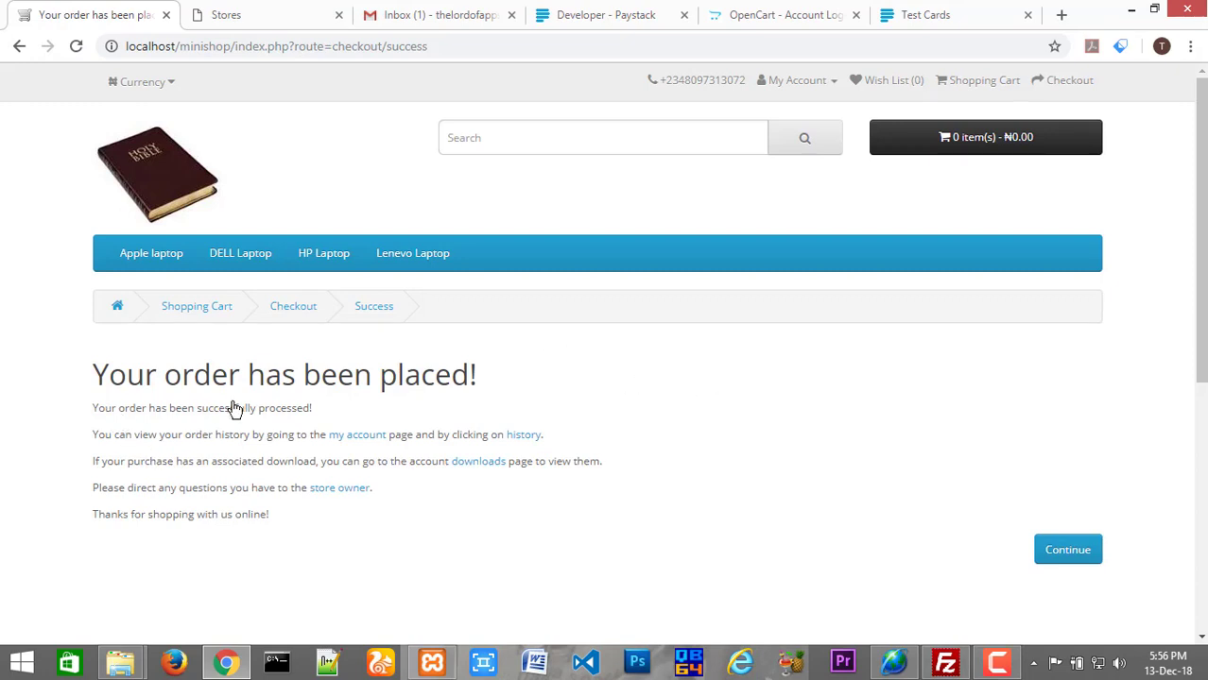
{"action": "left_click_drag", "start_coordinate": [1203, 194], "coordinate": [1205, 110]}
Switch the Paystack dashboard from test mode to live mode.
{"action": "left_click", "coordinate": [624, 17]}
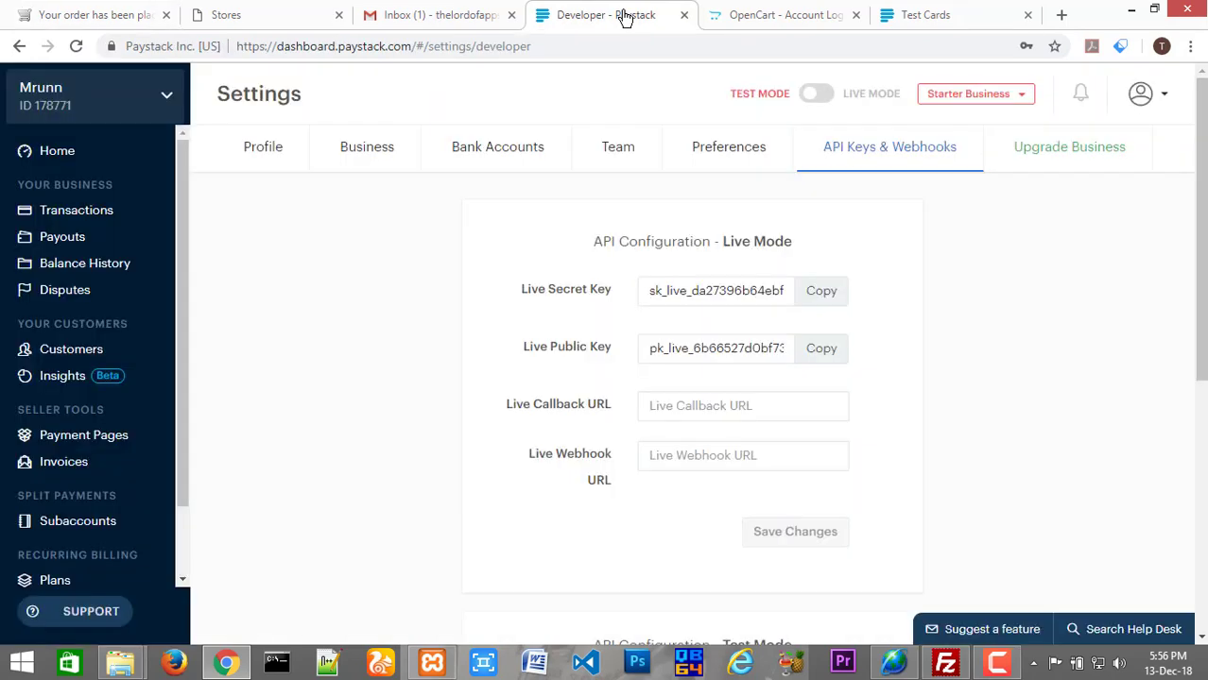
{"action": "left_click", "coordinate": [825, 96]}
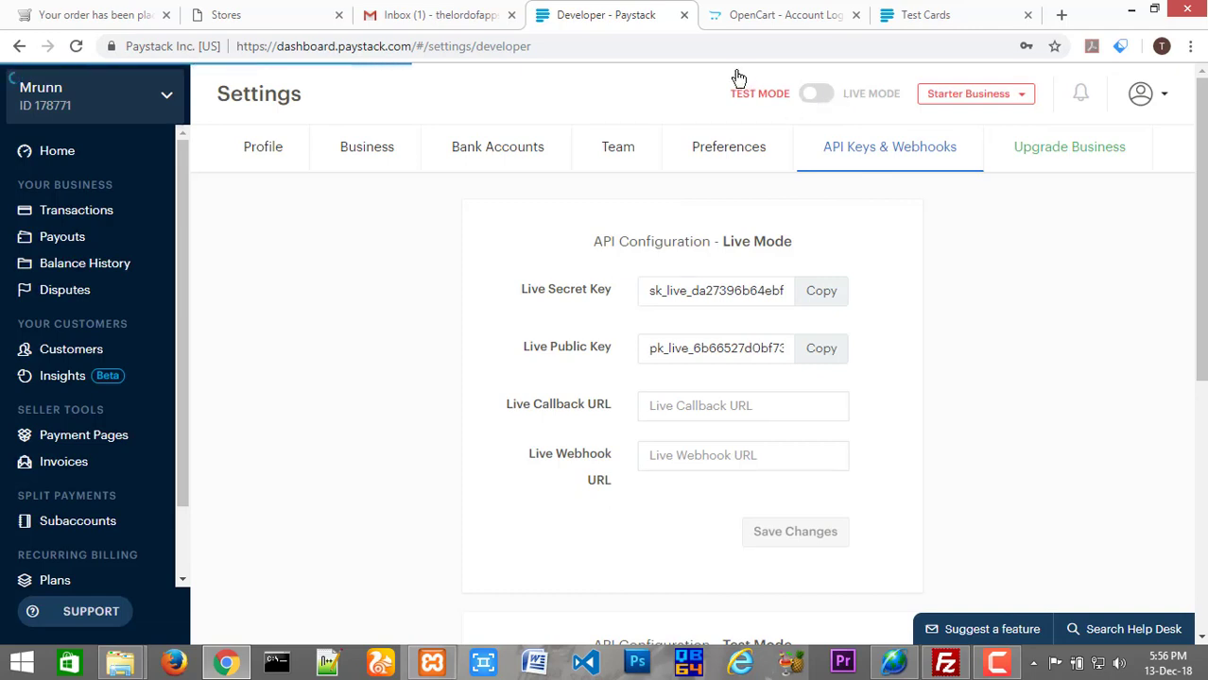
{"action": "left_click", "coordinate": [849, 100]}
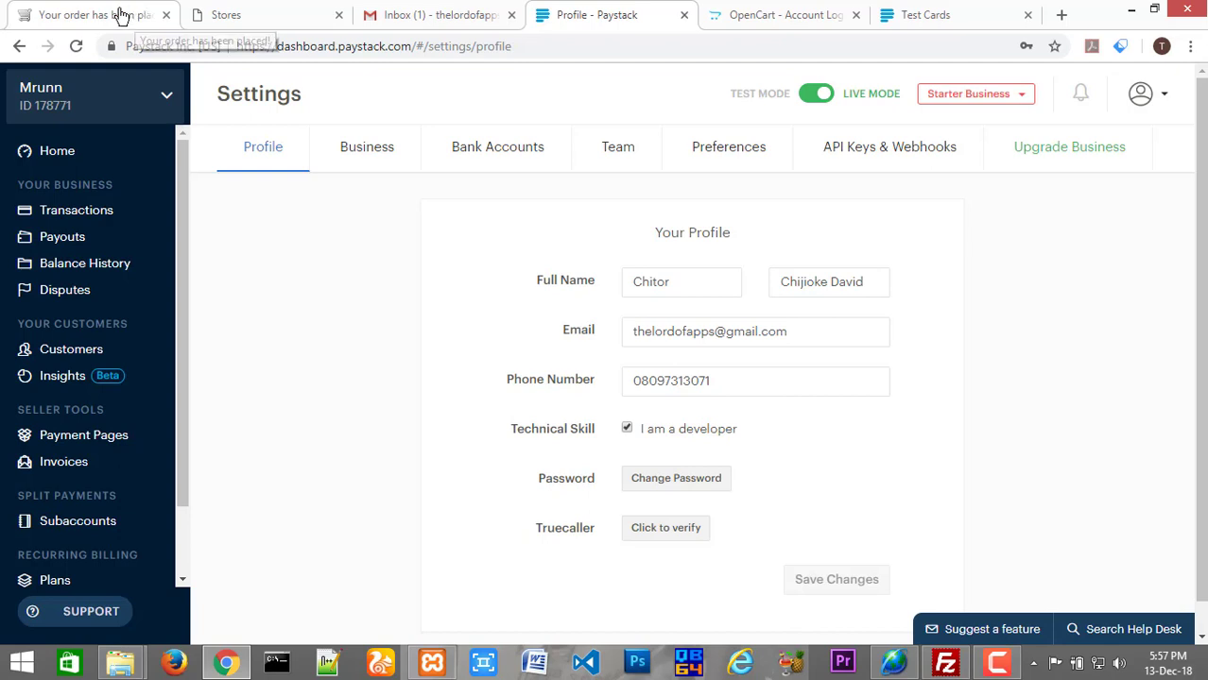
Return to the MiniShop storefront, add the HP Probook 4004 to the cart and start its checkout.
{"action": "left_click", "coordinate": [121, 13]}
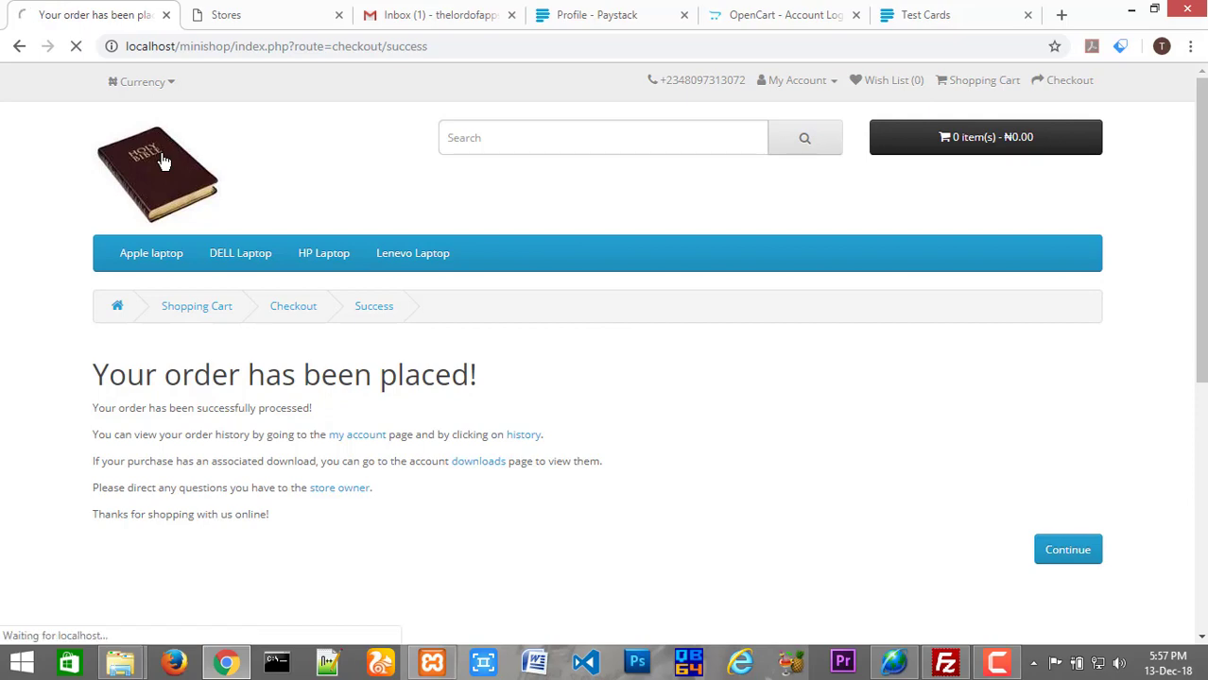
{"action": "left_click_drag", "start_coordinate": [1202, 262], "coordinate": [1204, 383]}
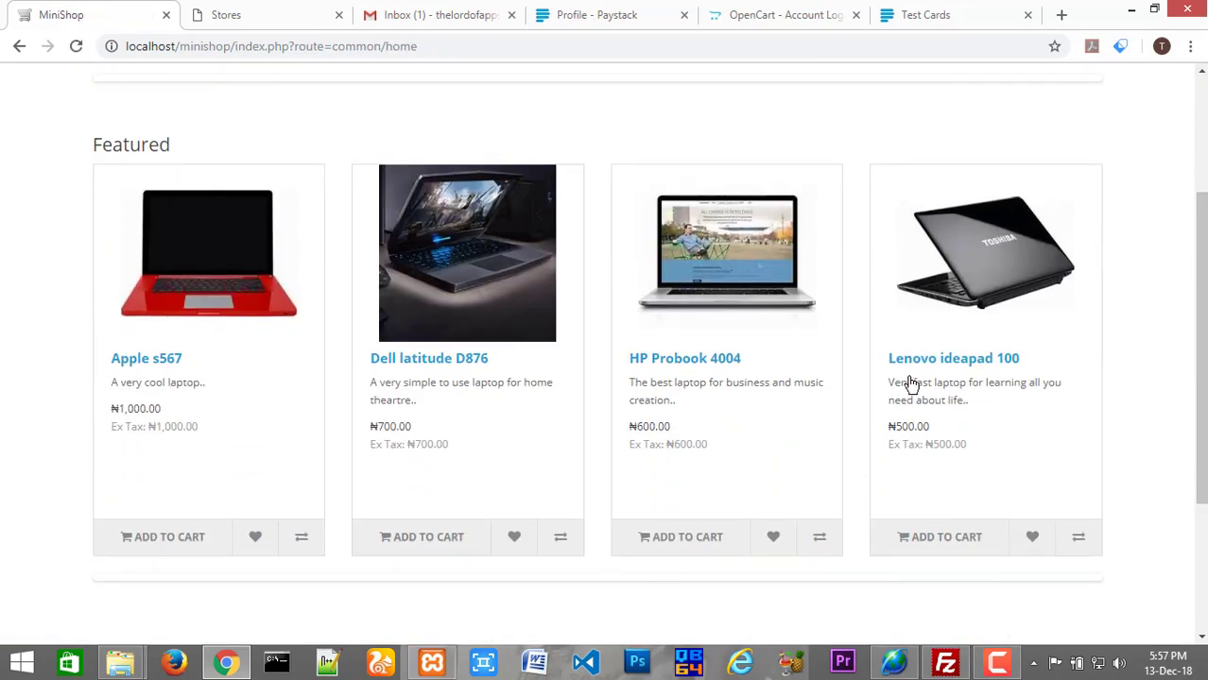
{"action": "left_click", "coordinate": [684, 545]}
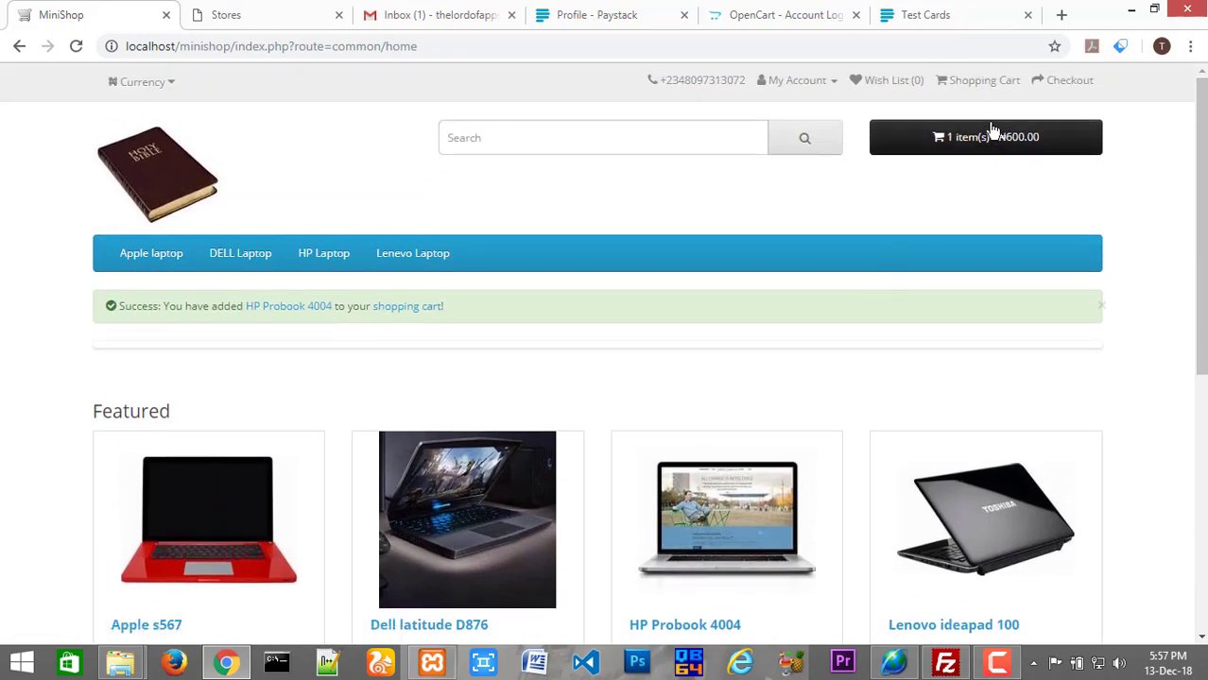
{"action": "left_click", "coordinate": [996, 137]}
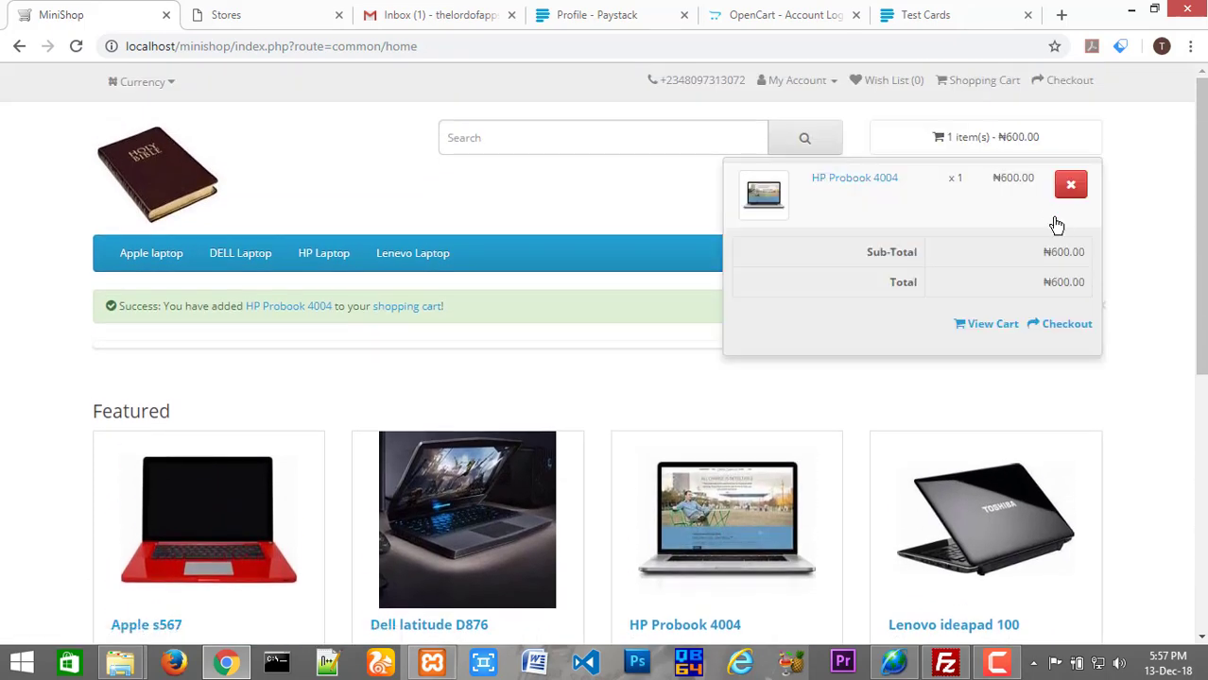
{"action": "left_click", "coordinate": [1056, 332]}
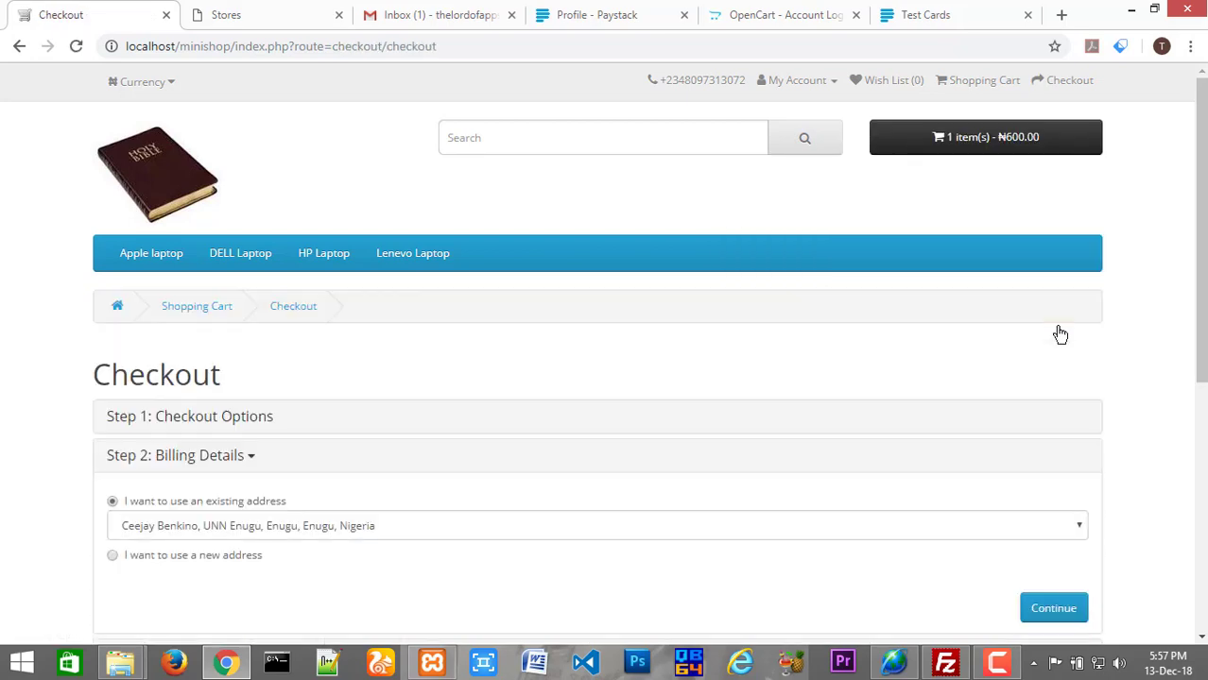
Proceed through checkout with the existing billing and delivery addresses and the flat shipping rate.
{"action": "left_click_drag", "start_coordinate": [1200, 269], "coordinate": [1202, 443]}
{"action": "left_click", "coordinate": [1052, 342]}
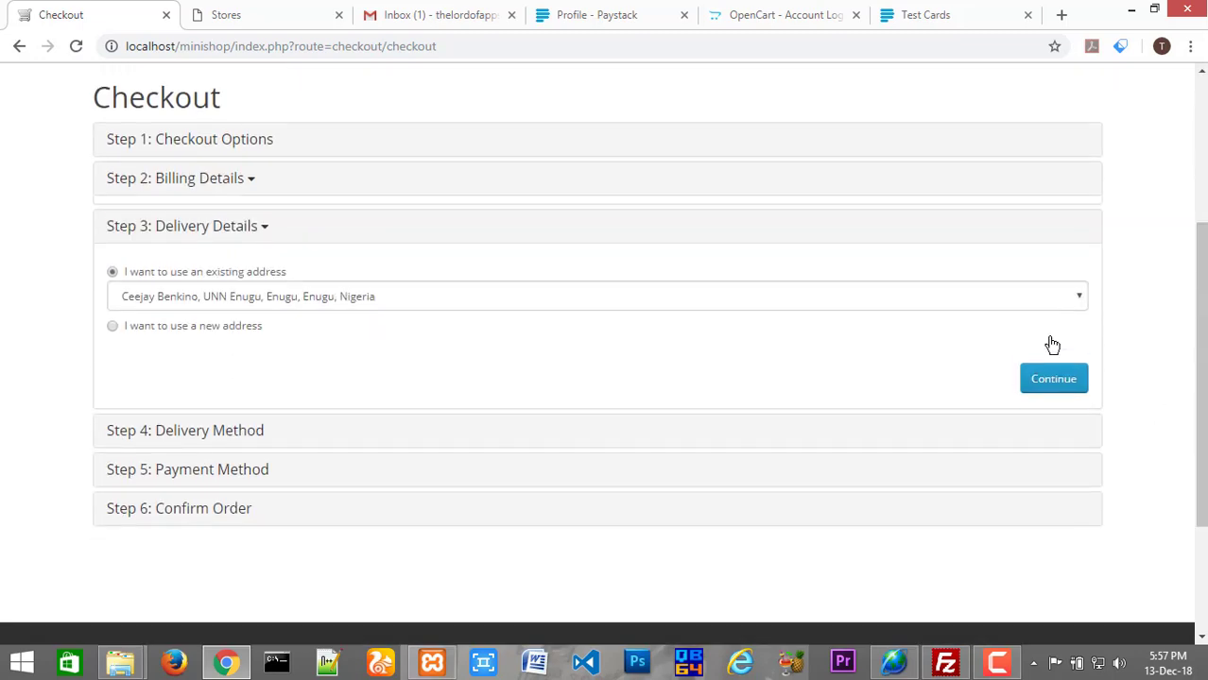
{"action": "left_click", "coordinate": [1059, 384]}
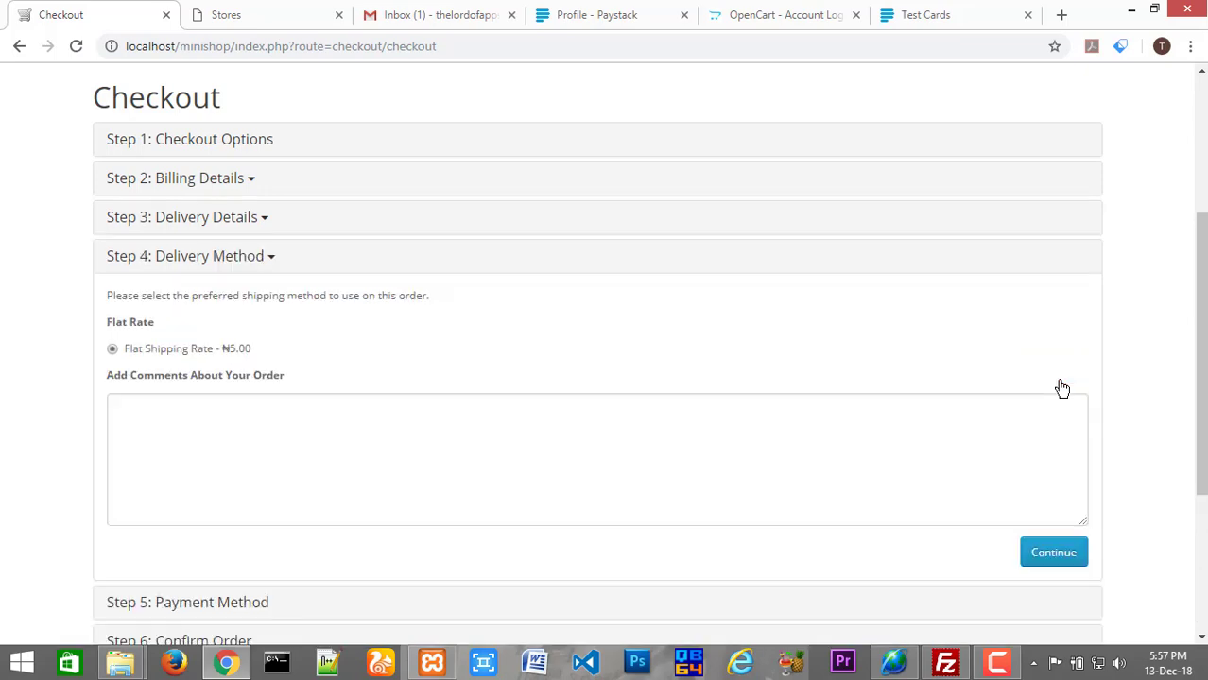
{"action": "left_click", "coordinate": [1051, 560]}
{"action": "left_click", "coordinate": [1051, 560]}
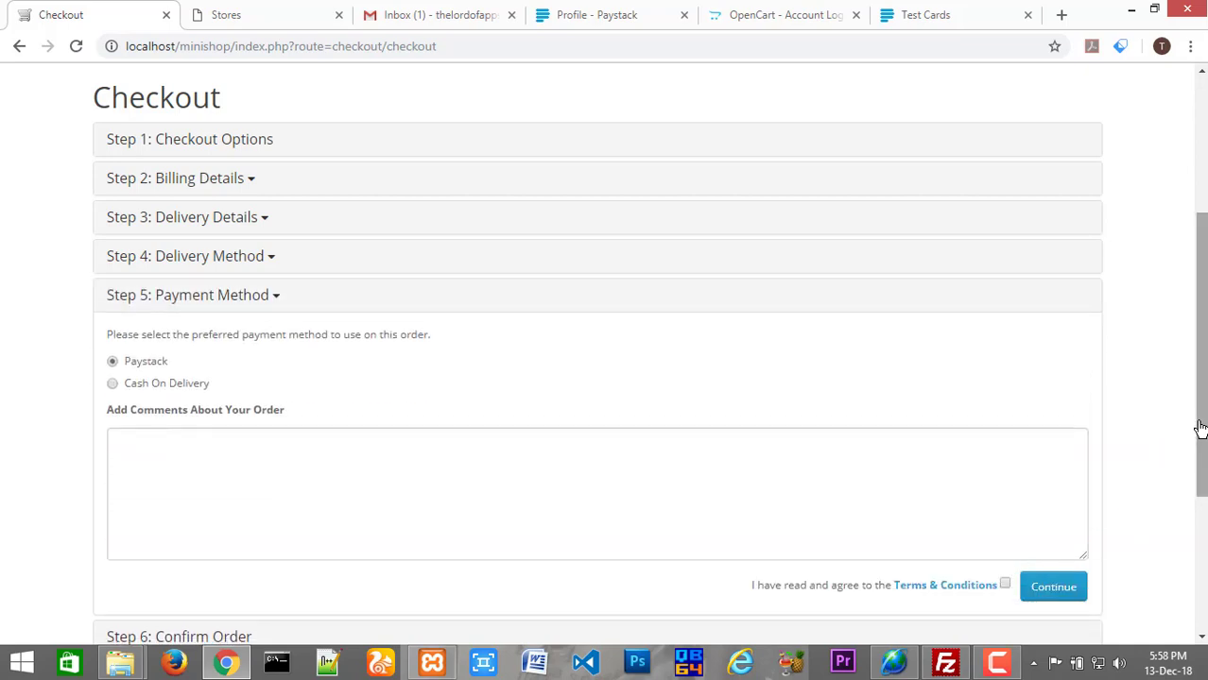
Keep Paystack as the payment method, accept the Terms & Conditions and continue to the order confirmation to check the gateway mode.
{"action": "scroll", "coordinate": [1200, 422], "scroll_direction": "down", "scroll_amount": 3}
{"action": "left_click", "coordinate": [1005, 354]}
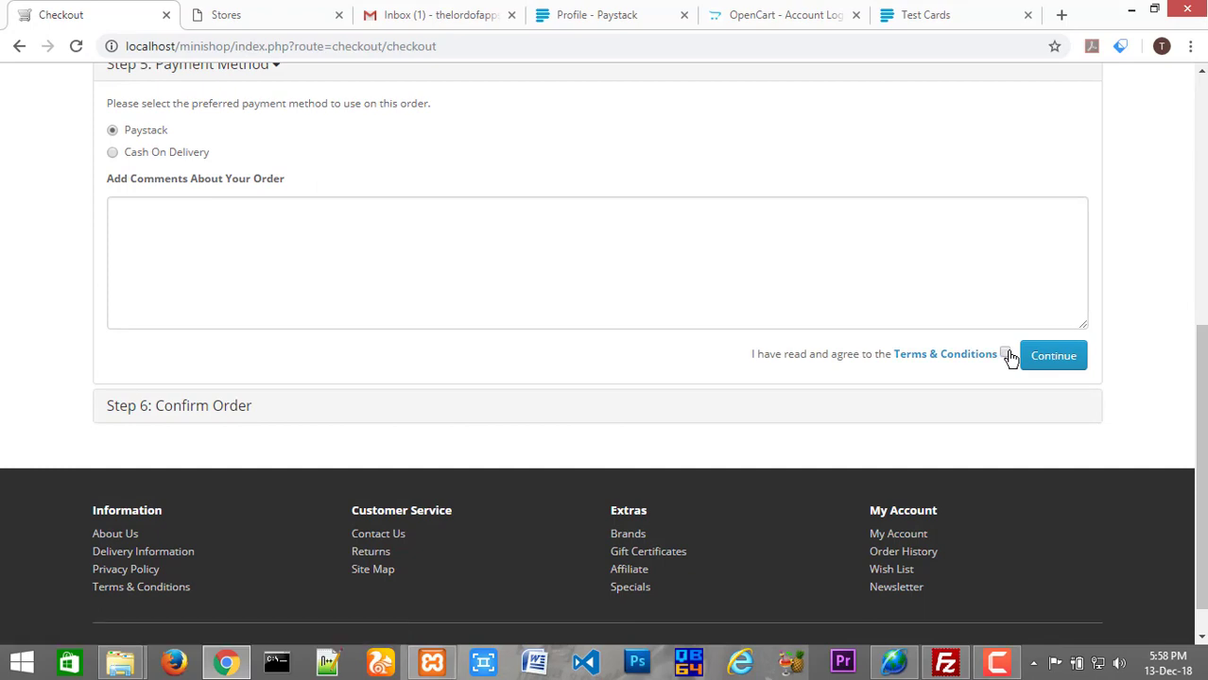
{"action": "left_click", "coordinate": [1044, 369]}
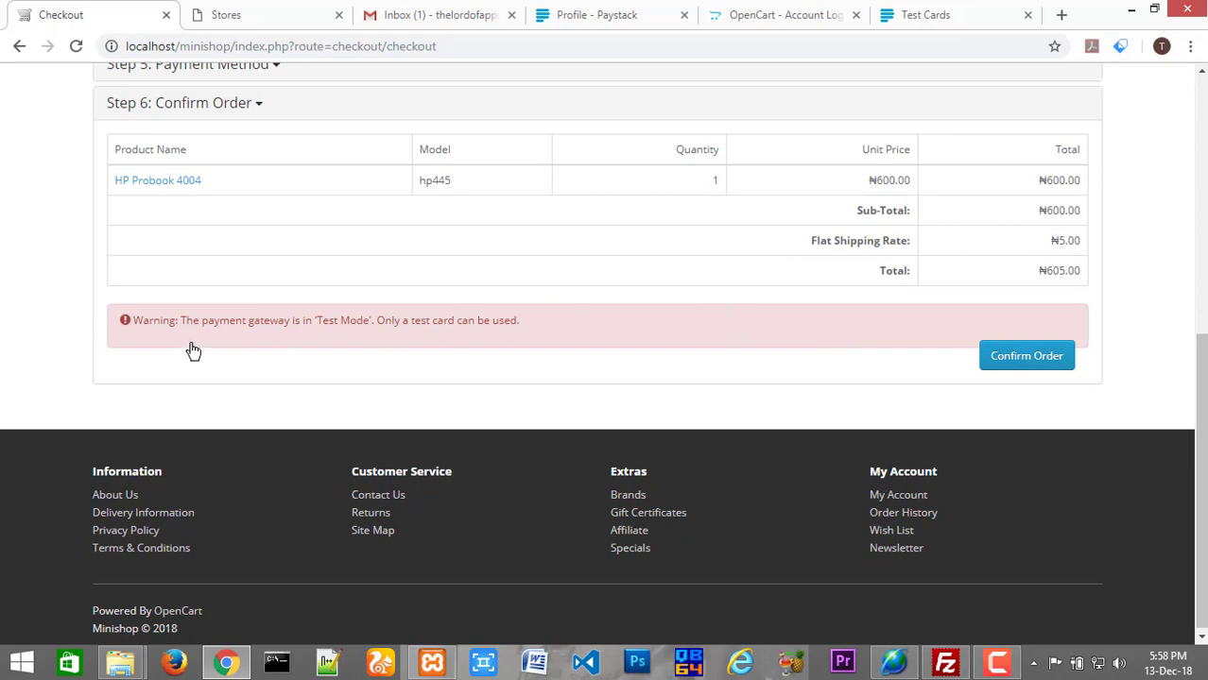
{"action": "left_click_drag", "start_coordinate": [184, 326], "coordinate": [290, 327]}
{"action": "left_click", "coordinate": [352, 326]}
In the OpenCart admin, list the Payments extensions and open the Paystack extension for editing.
{"action": "left_click", "coordinate": [251, 14]}
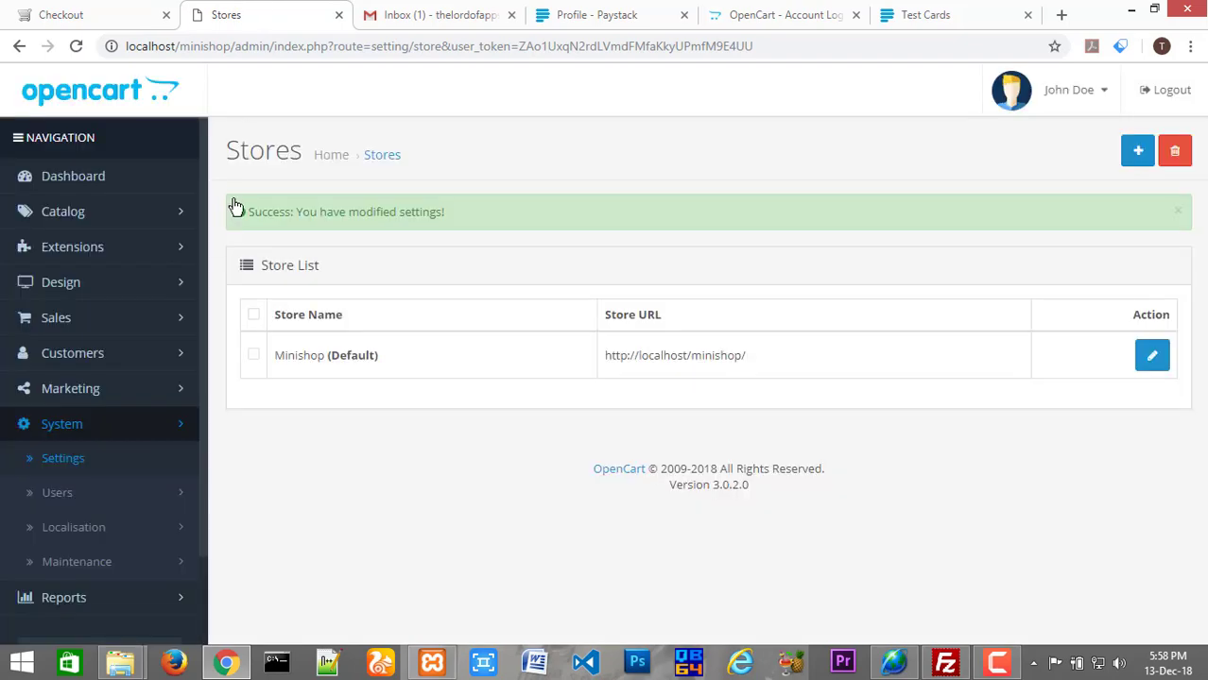
{"action": "left_click_drag", "start_coordinate": [205, 234], "coordinate": [213, 328]}
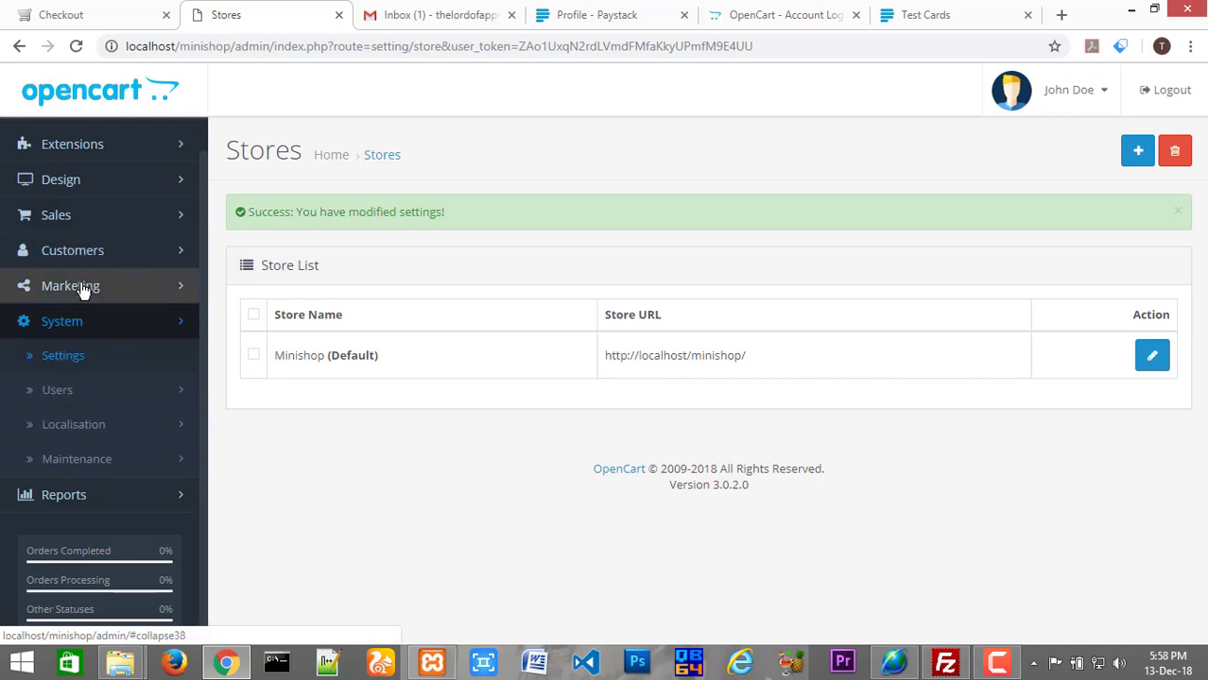
{"action": "left_click", "coordinate": [76, 151]}
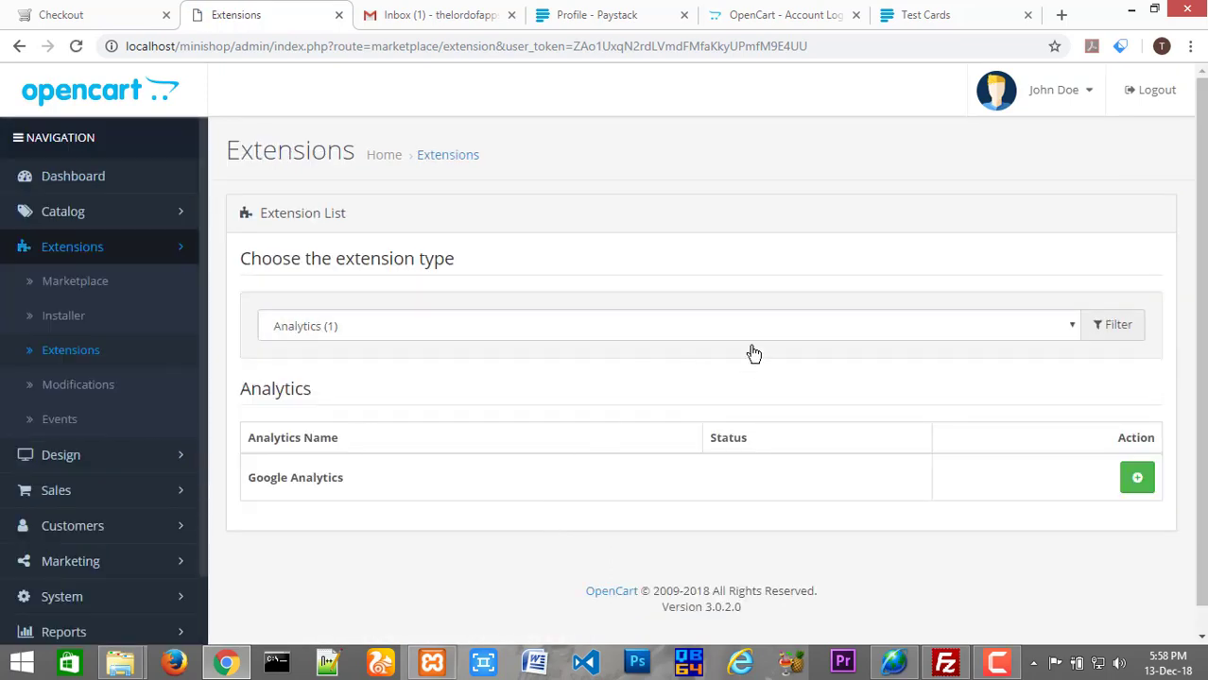
{"action": "left_click", "coordinate": [758, 332]}
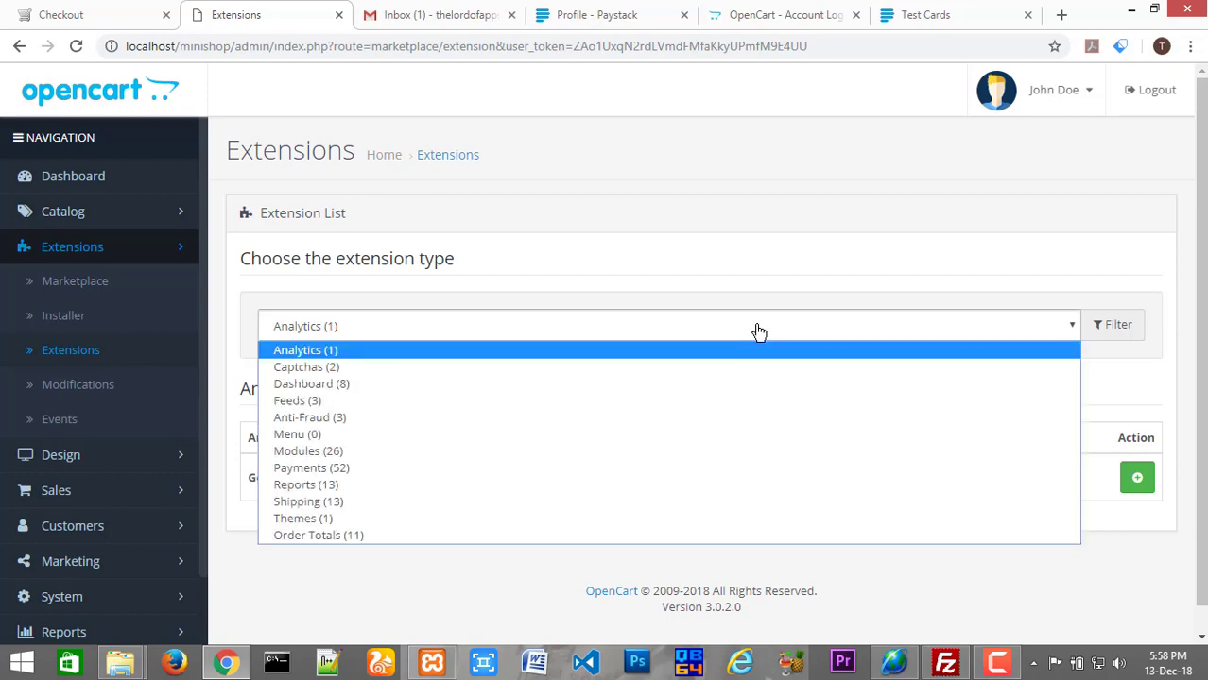
{"action": "left_click", "coordinate": [436, 470]}
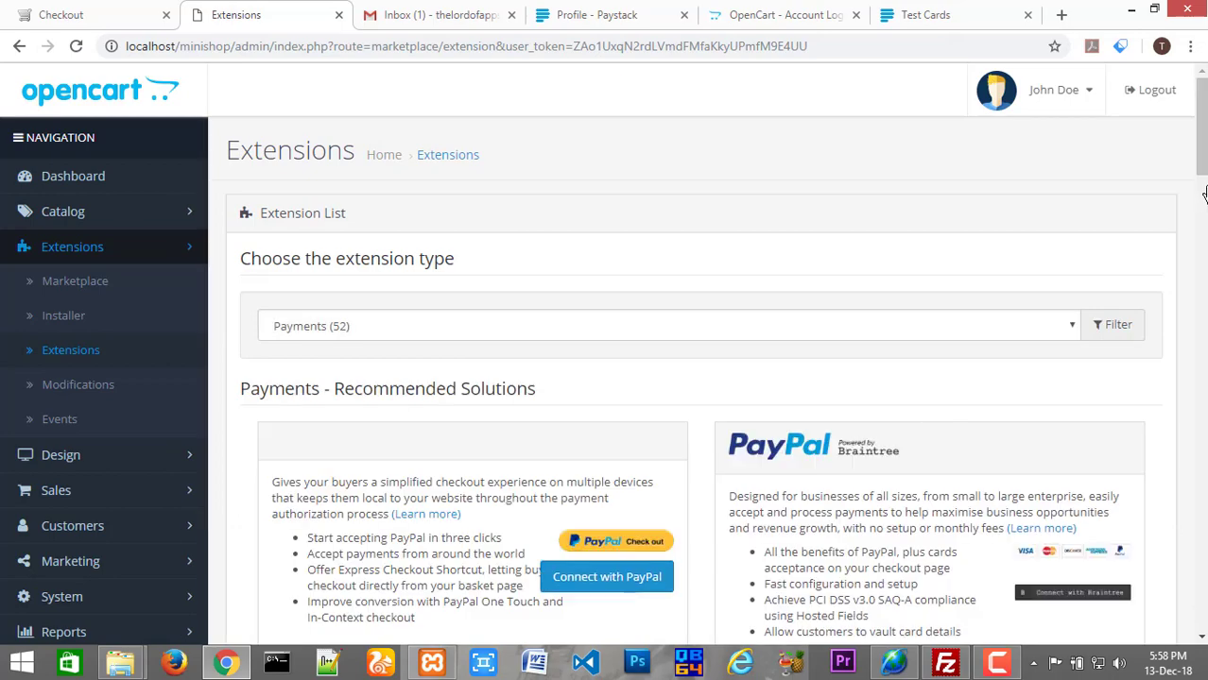
{"action": "left_click_drag", "start_coordinate": [1201, 174], "coordinate": [1204, 438]}
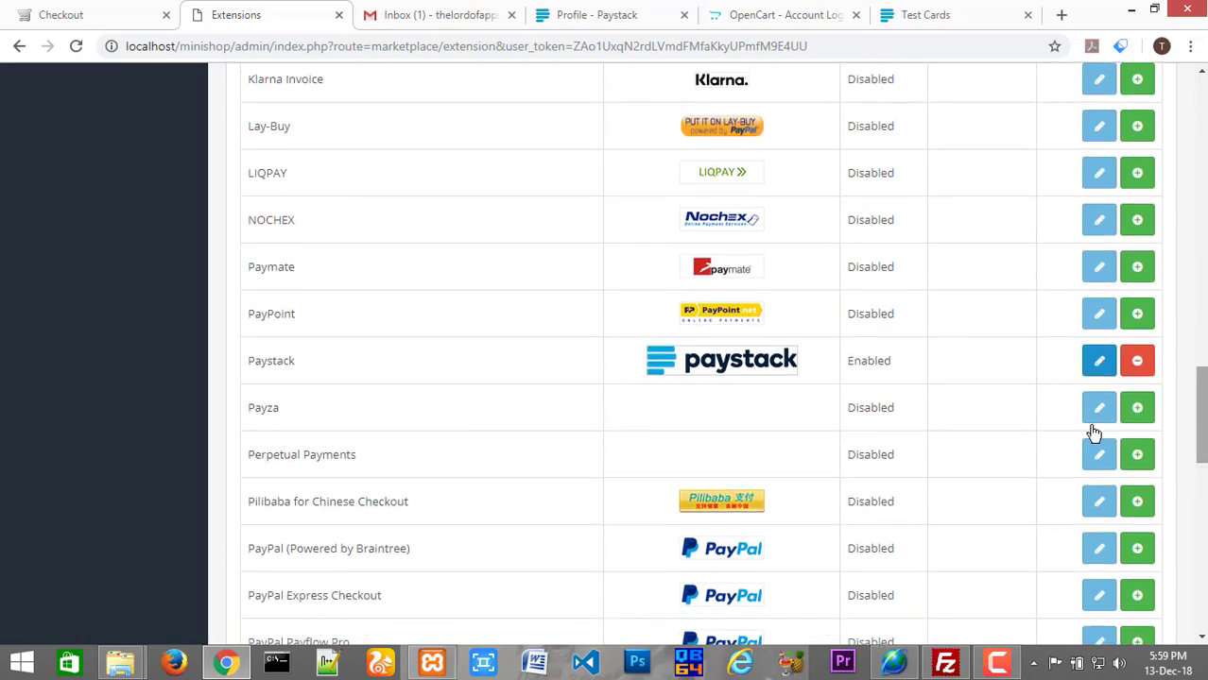
{"action": "left_click", "coordinate": [1099, 366]}
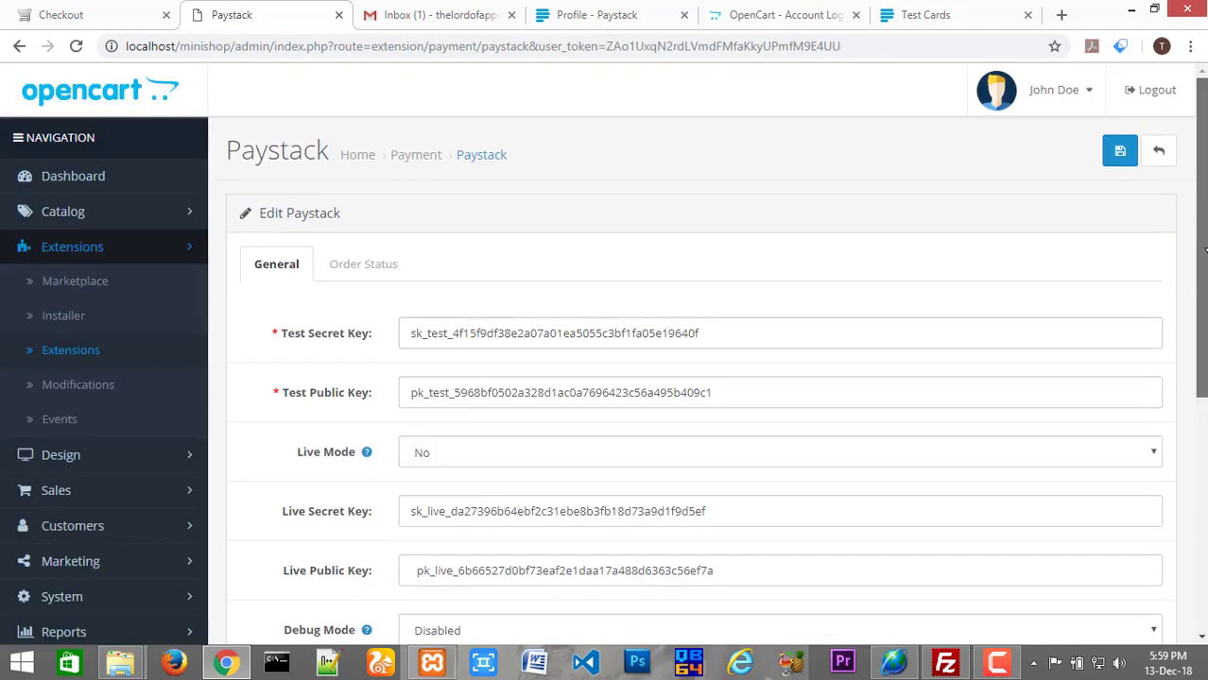
Set the Paystack extension's Live Mode to Yes and save the settings.
{"action": "left_click_drag", "start_coordinate": [1202, 229], "coordinate": [1205, 281]}
{"action": "mouse_move", "coordinate": [319, 354]}
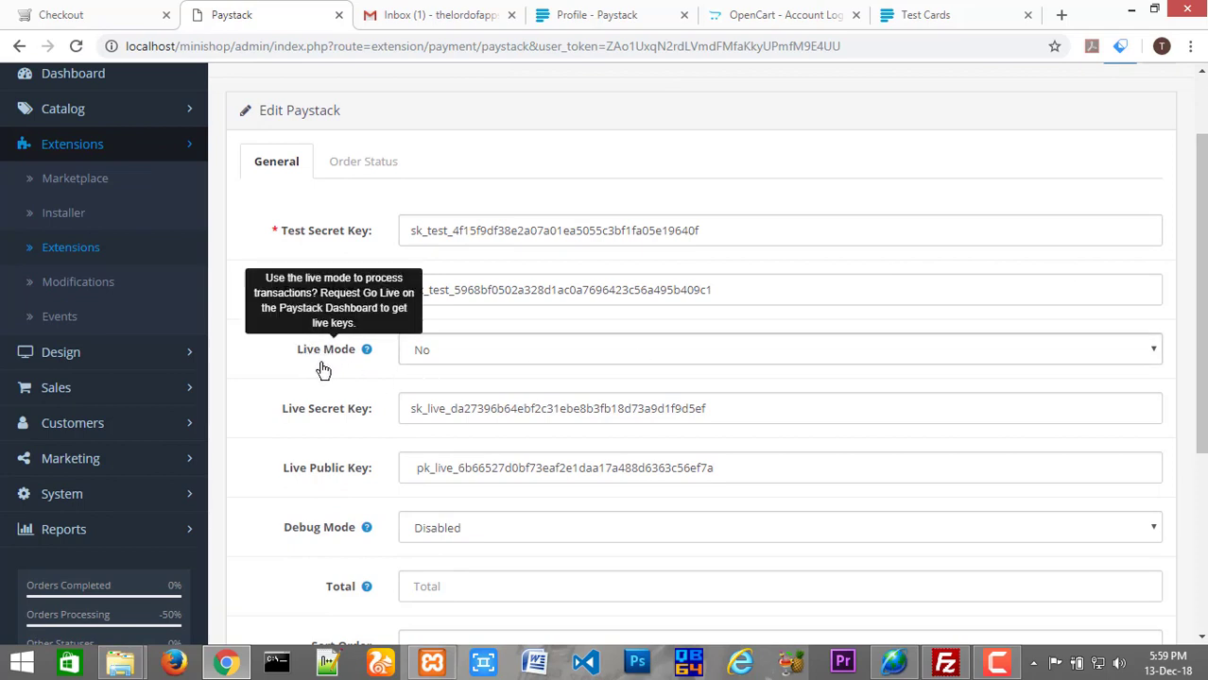
{"action": "left_click", "coordinate": [496, 356]}
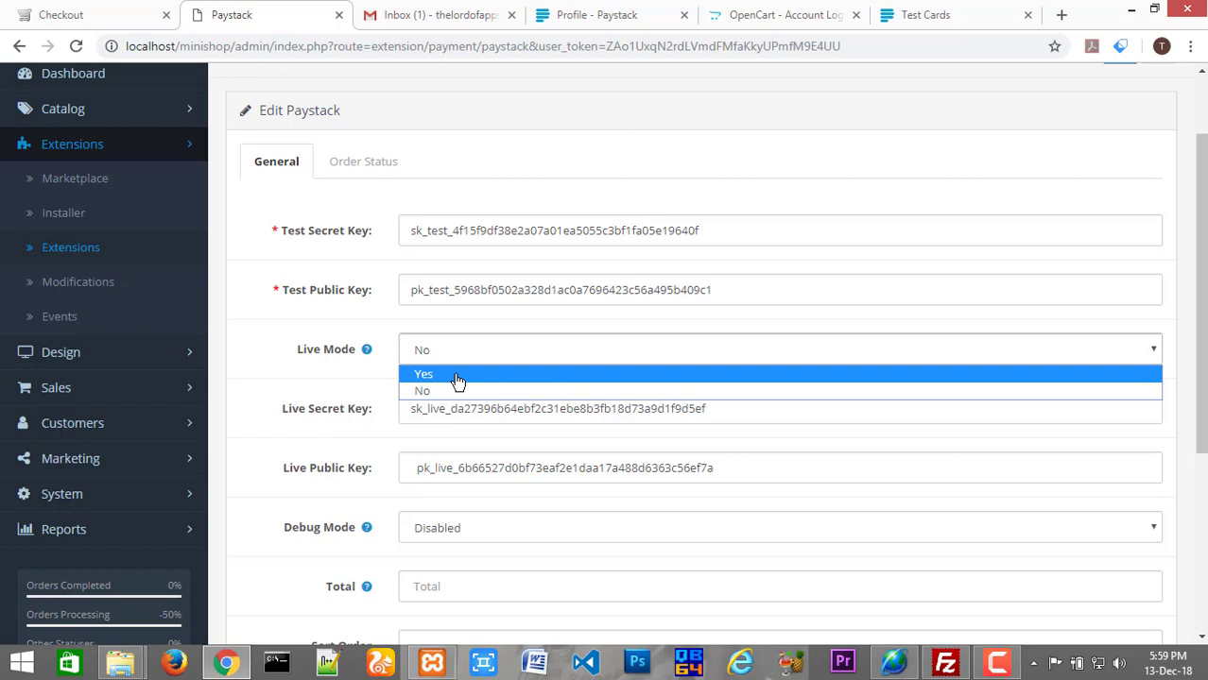
{"action": "left_click", "coordinate": [456, 377]}
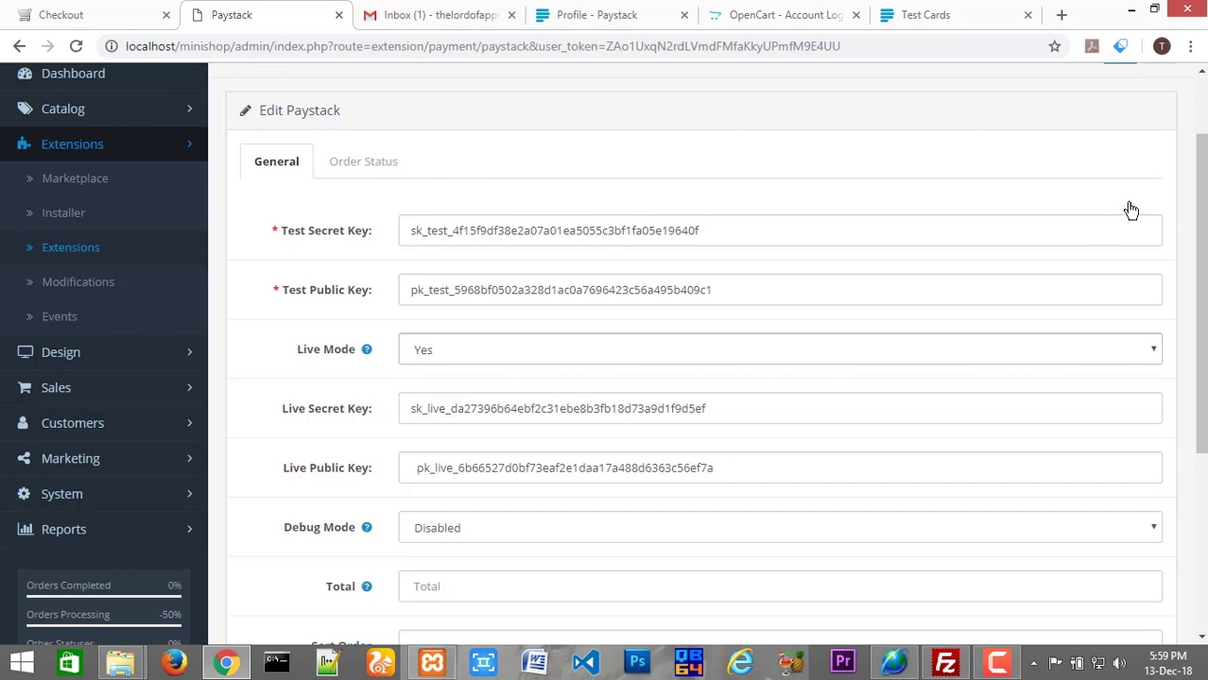
{"action": "left_click_drag", "start_coordinate": [1202, 180], "coordinate": [1203, 121]}
{"action": "left_click", "coordinate": [1115, 157]}
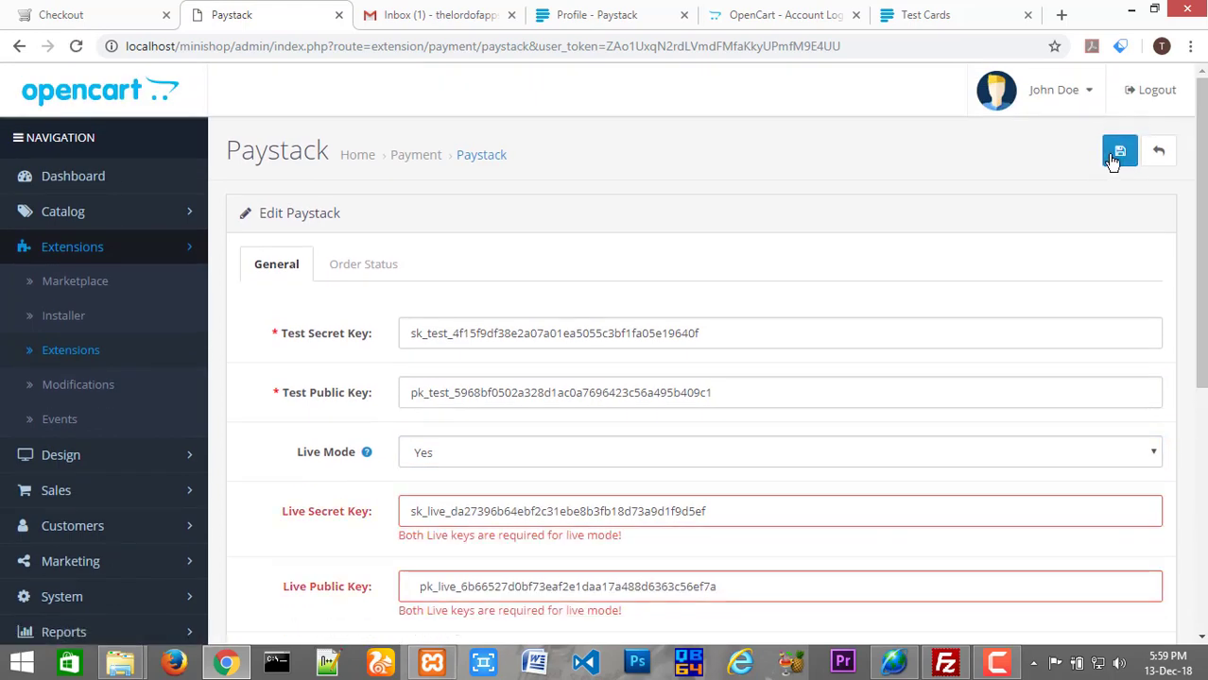
Examine the Live Secret Key and Live Public Key fields and their validation messages in the Paystack extension settings.
{"action": "left_click_drag", "start_coordinate": [1203, 331], "coordinate": [1205, 432]}
{"action": "left_click", "coordinate": [293, 331]}
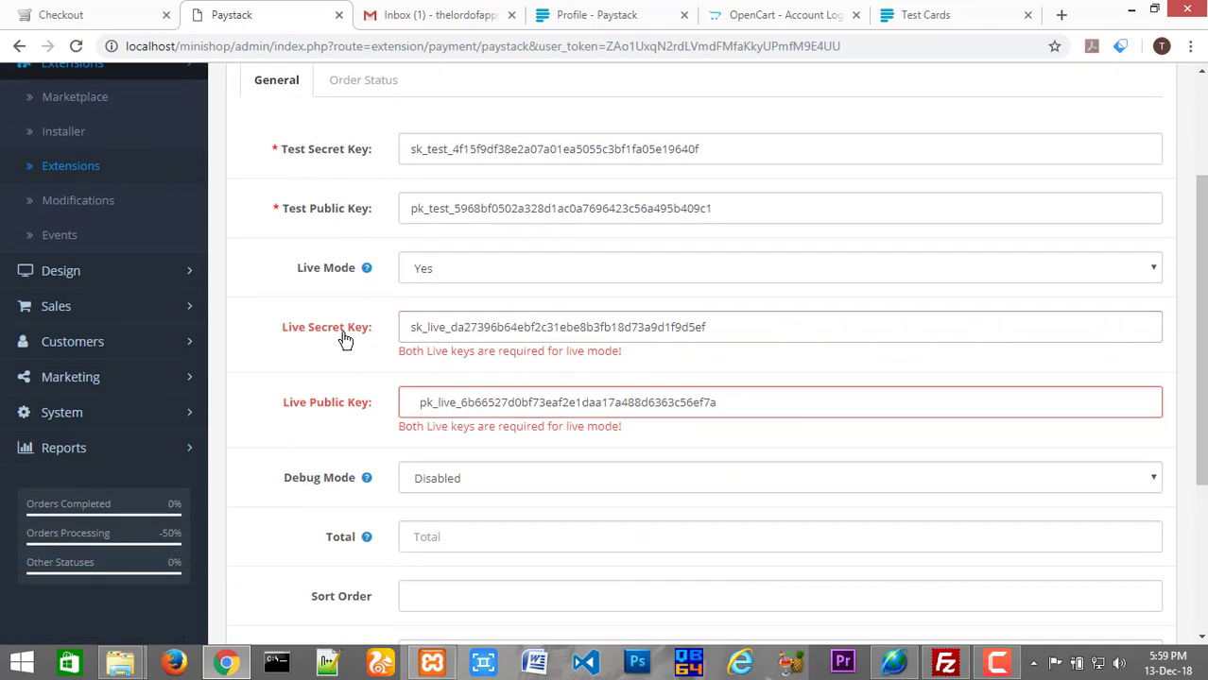
{"action": "left_click", "coordinate": [386, 342]}
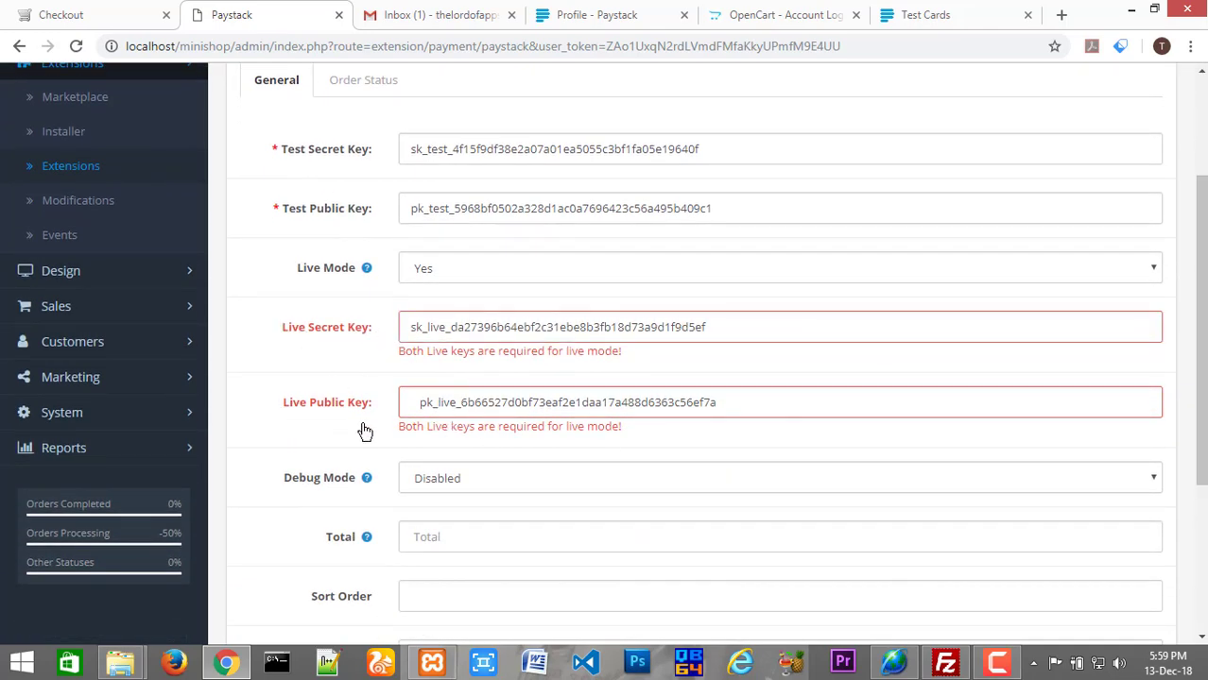
{"action": "left_click", "coordinate": [505, 413]}
{"action": "left_click", "coordinate": [610, 321]}
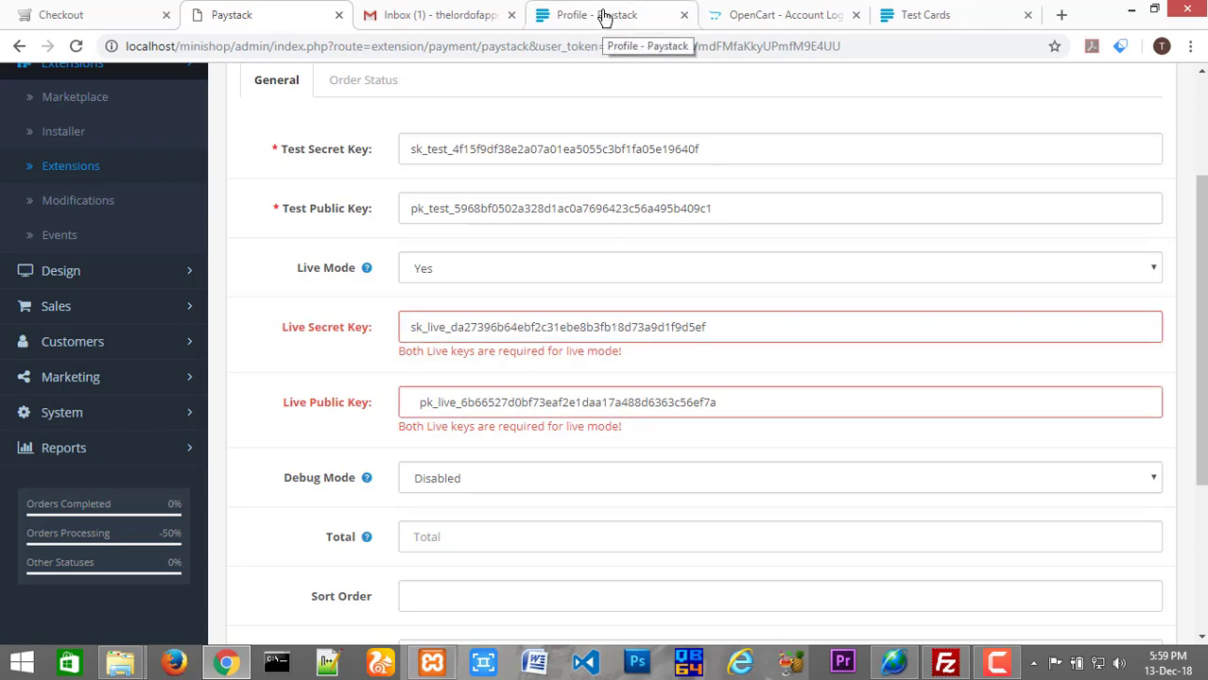
{"action": "left_click", "coordinate": [430, 338]}
{"action": "left_click", "coordinate": [350, 450]}
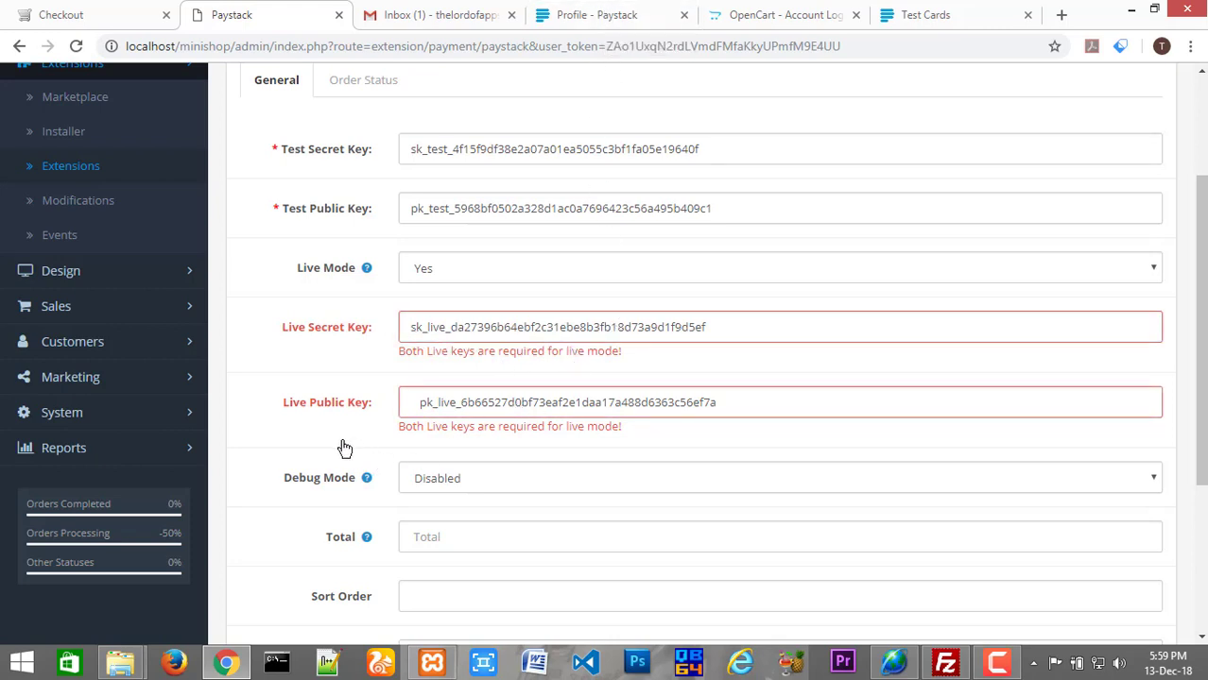
{"action": "left_click", "coordinate": [465, 406]}
{"action": "left_click", "coordinate": [530, 300]}
Copy the live secret key from the Paystack dashboard's API settings and replace the Live Secret Key in the OpenCart Paystack extension.
{"action": "left_click", "coordinate": [586, 14]}
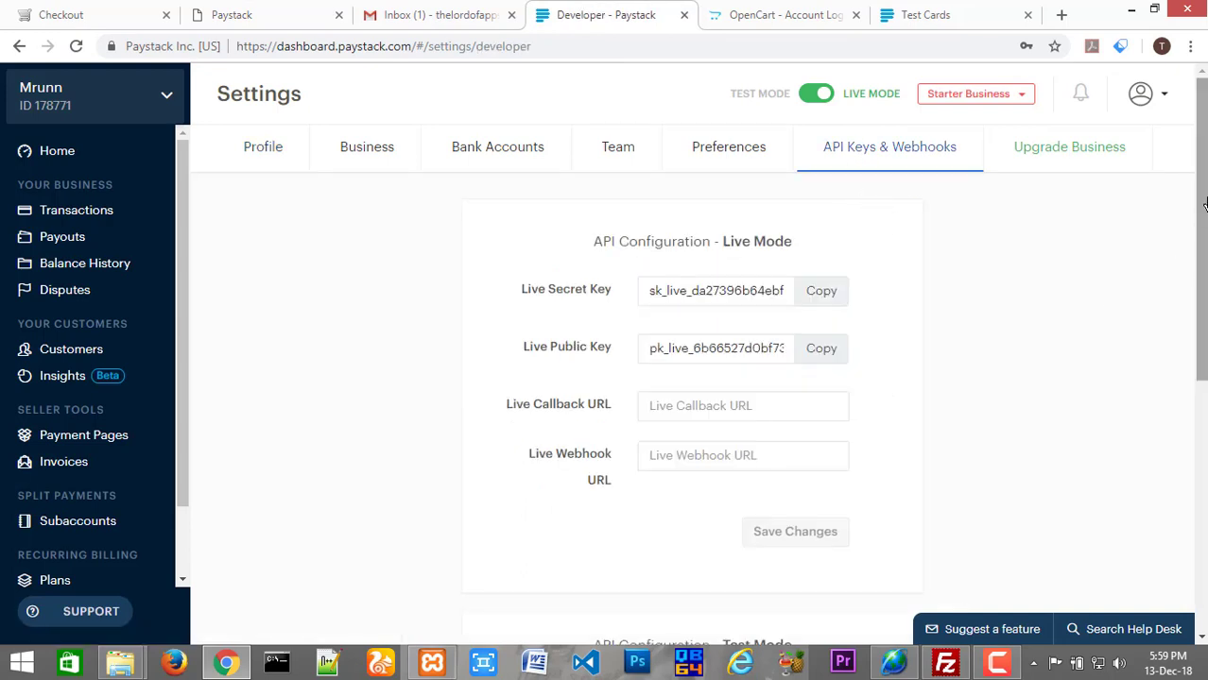
{"action": "scroll", "coordinate": [1205, 250], "scroll_direction": "down", "scroll_amount": 1}
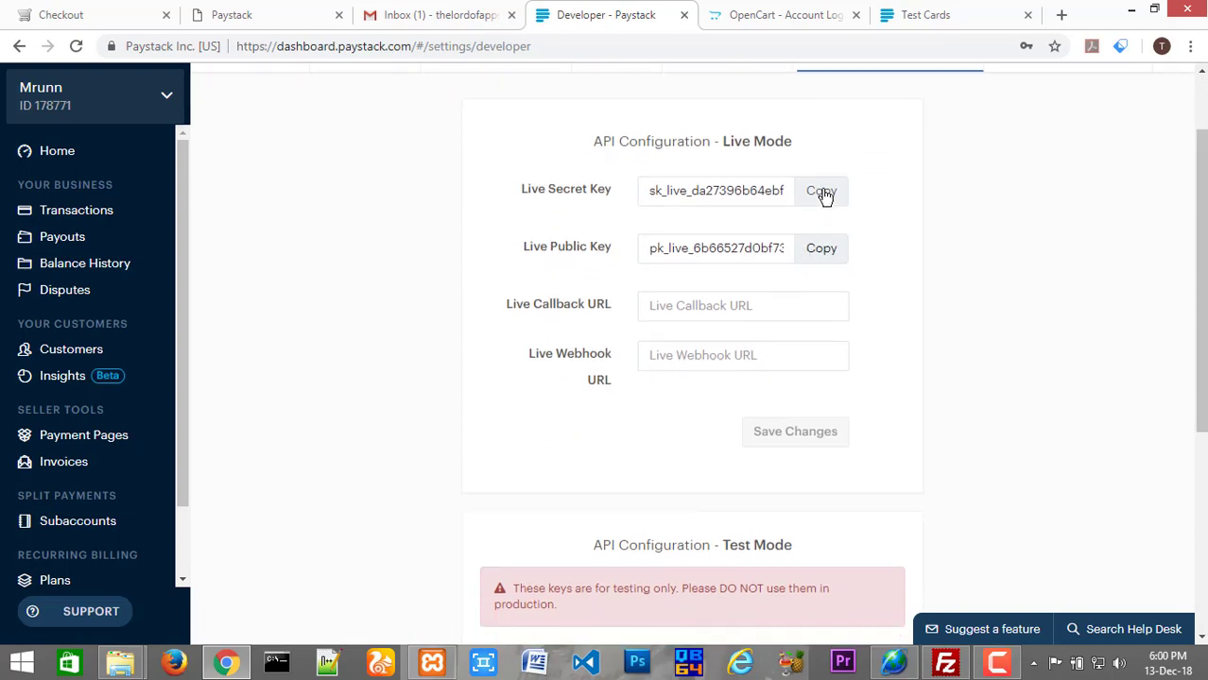
{"action": "left_click", "coordinate": [822, 193]}
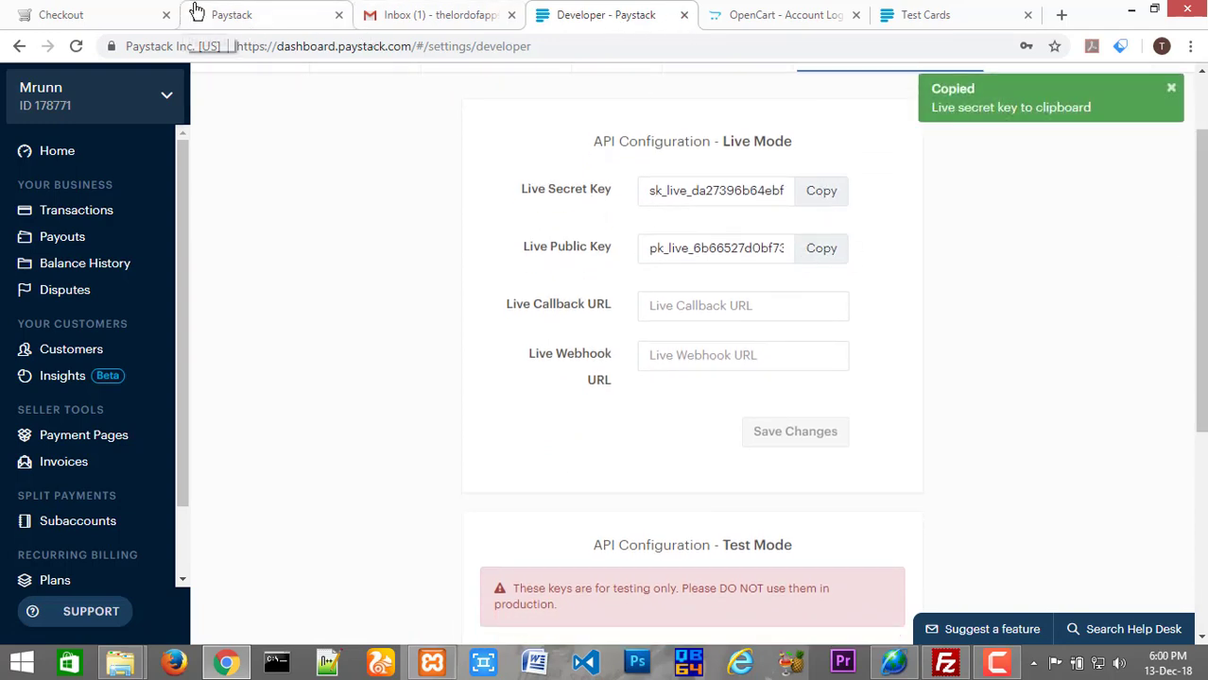
{"action": "left_click", "coordinate": [227, 17]}
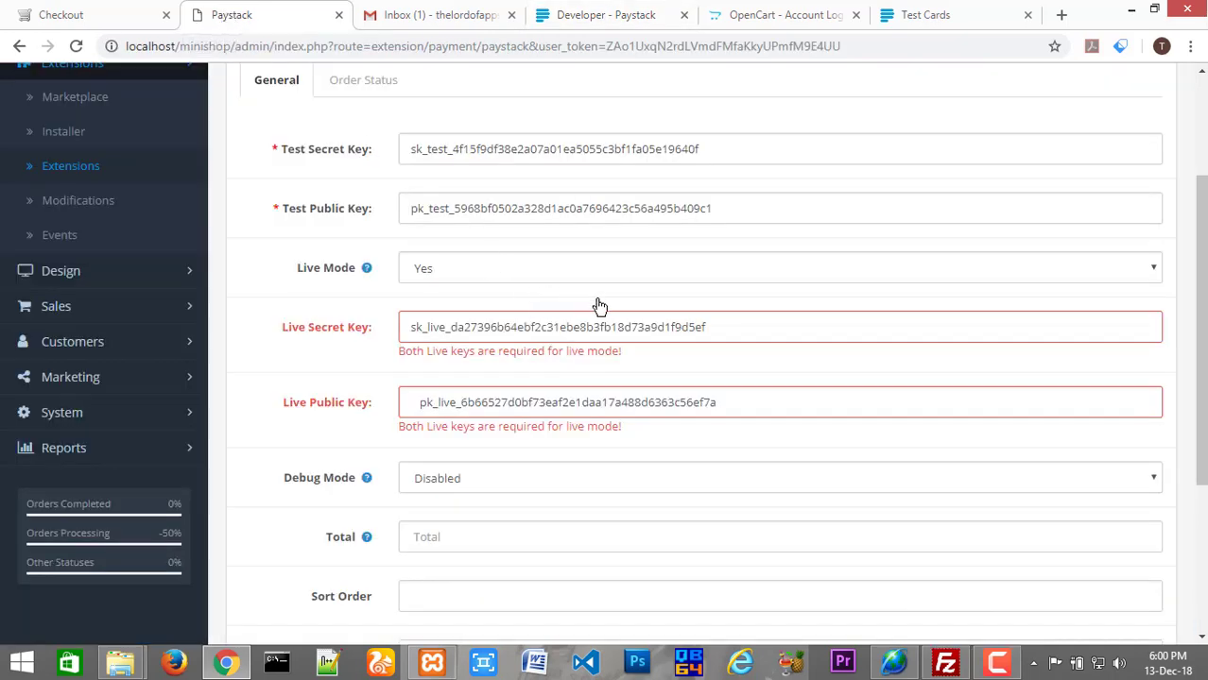
{"action": "left_click", "coordinate": [717, 330]}
{"action": "left_click_drag", "start_coordinate": [630, 326], "coordinate": [387, 335]}
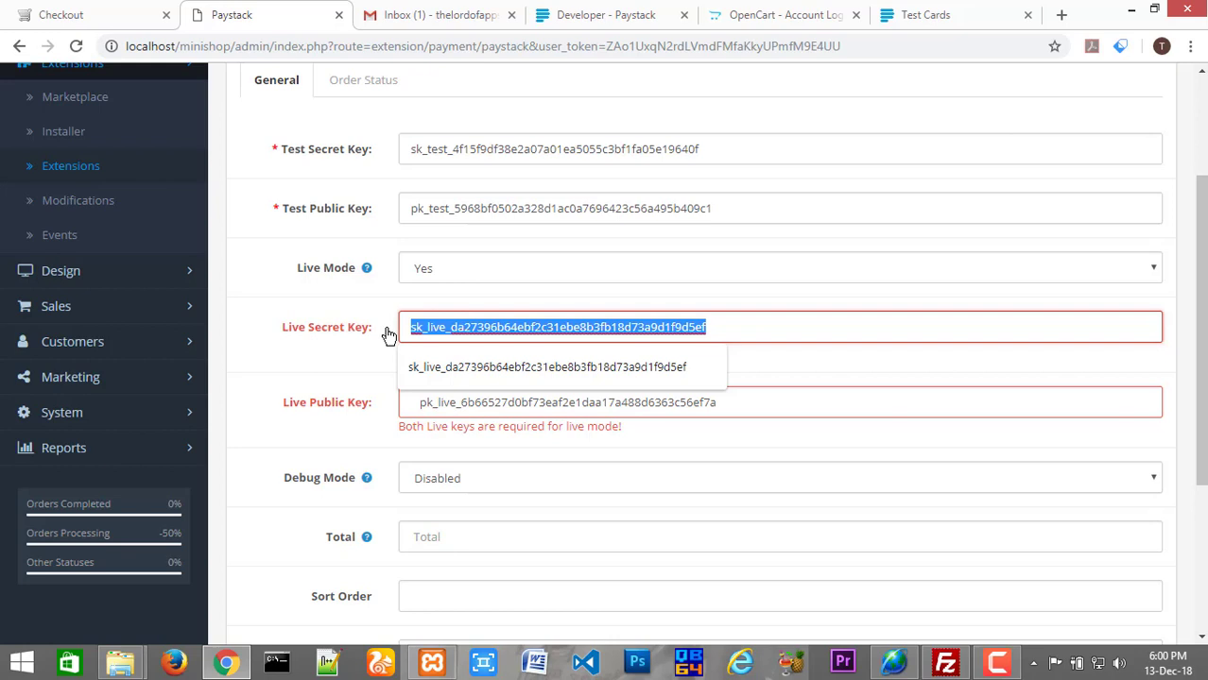
{"action": "left_click", "coordinate": [388, 336]}
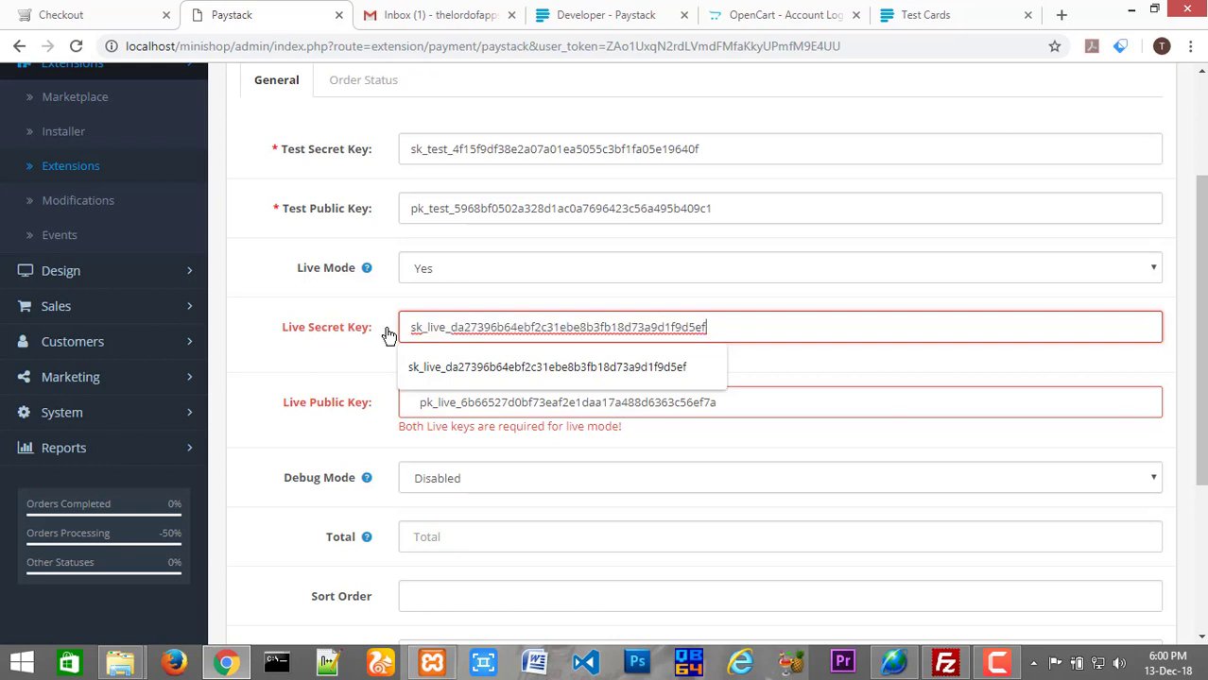
Copy the live public key from the Paystack dashboard, replace the Live Public Key in the OpenCart Paystack extension, and save the settings.
{"action": "left_click", "coordinate": [596, 15]}
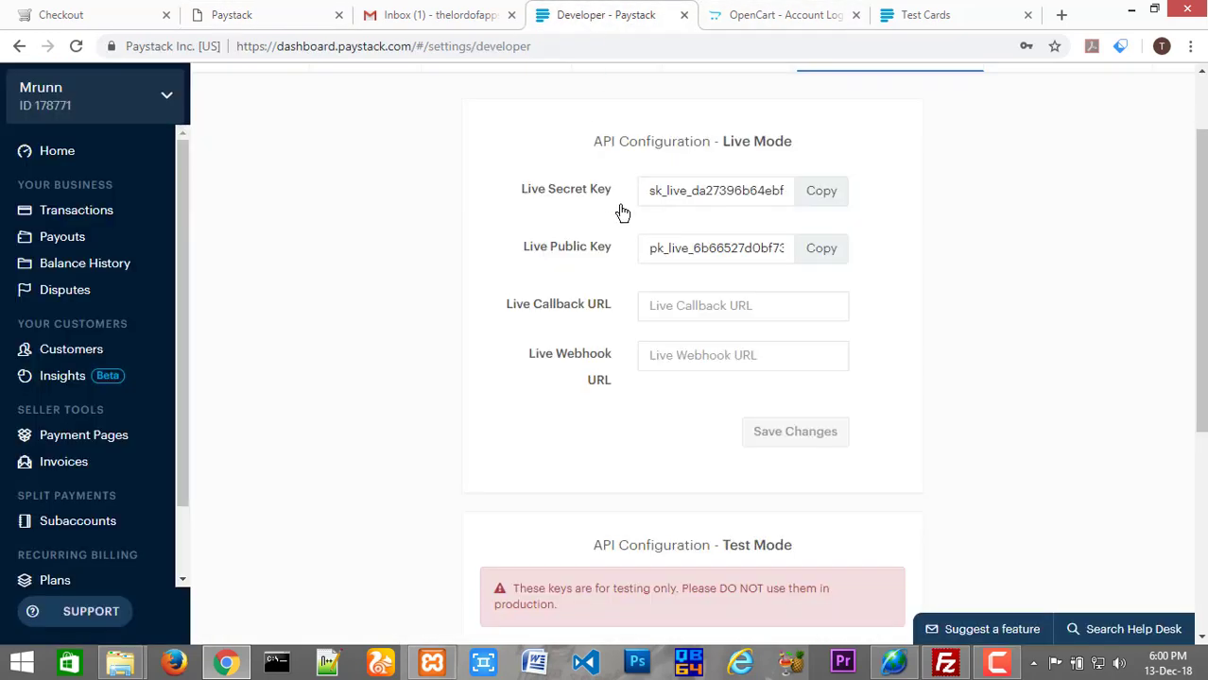
{"action": "left_click", "coordinate": [822, 249]}
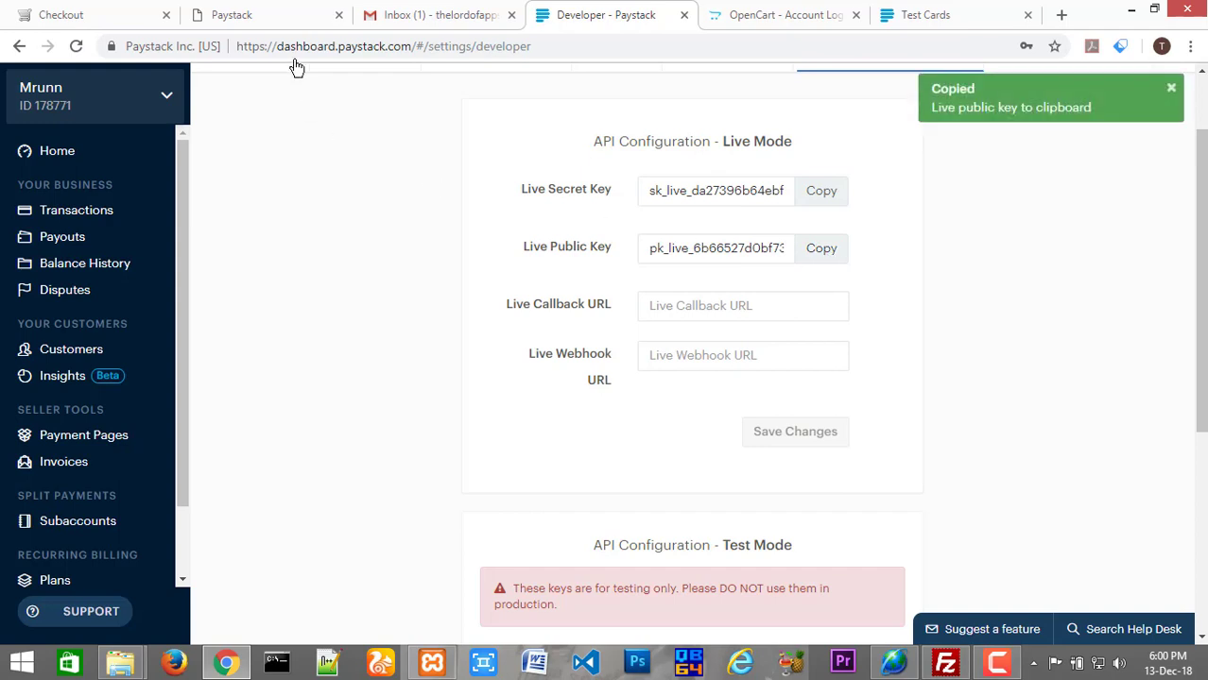
{"action": "left_click", "coordinate": [270, 14]}
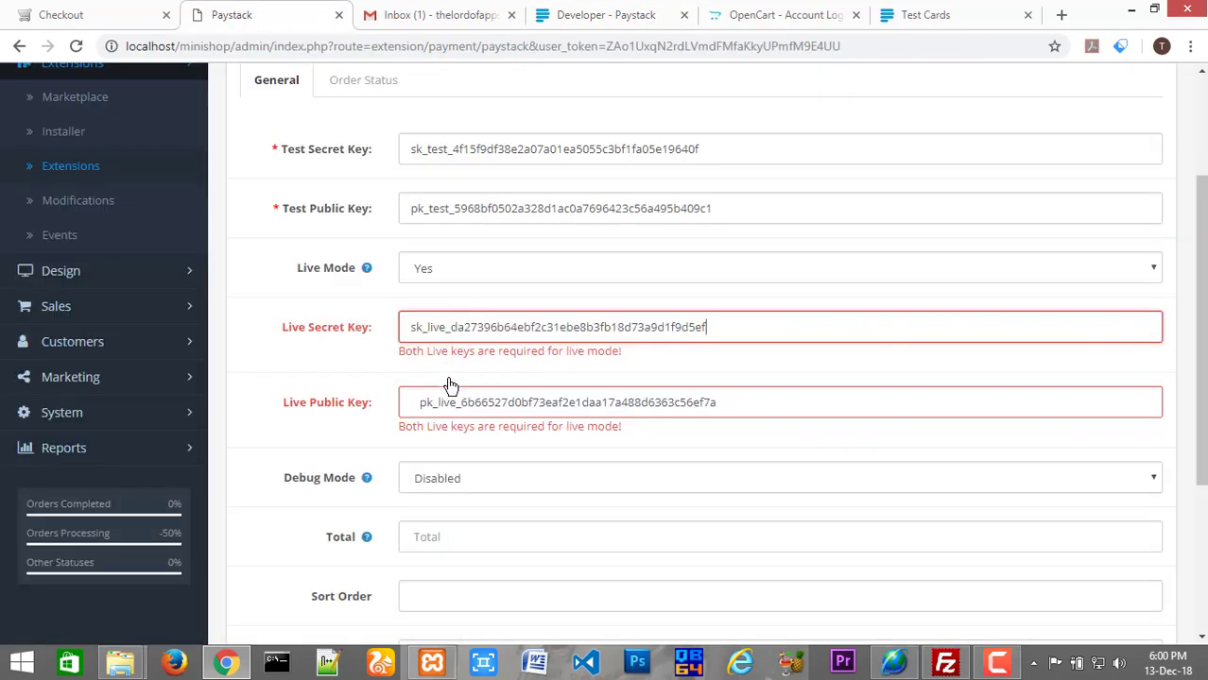
{"action": "left_click_drag", "start_coordinate": [736, 413], "coordinate": [393, 408]}
{"action": "key", "text": "ctrl+v"}
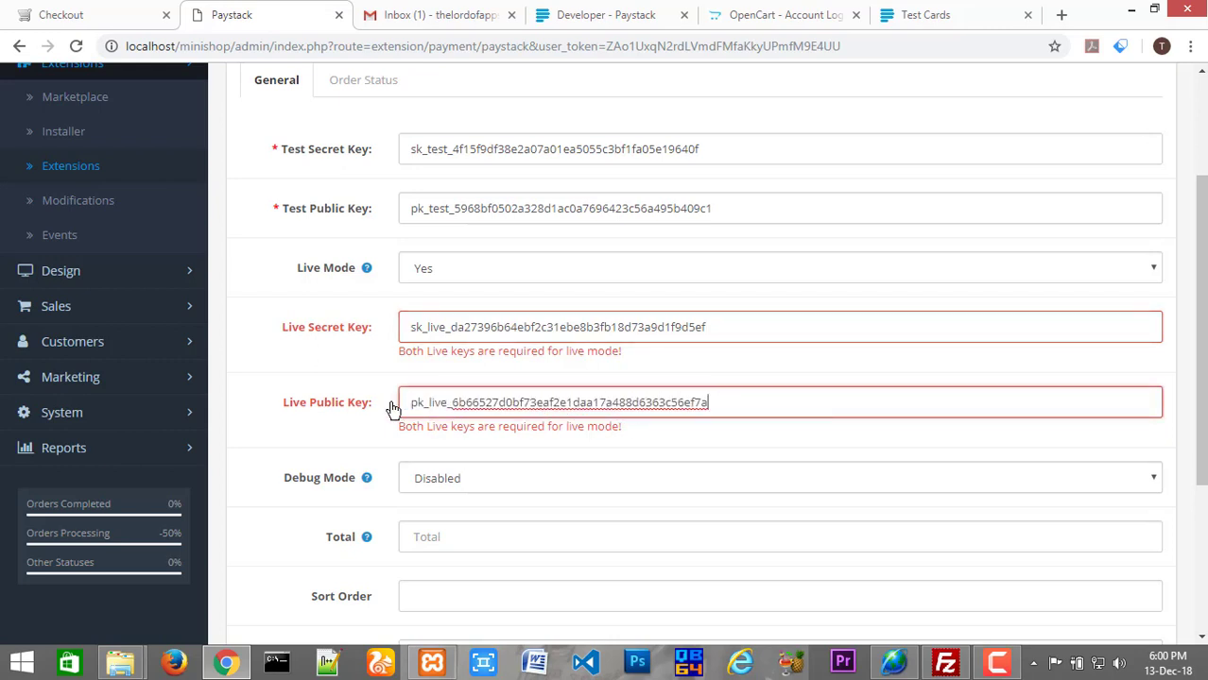
{"action": "left_click_drag", "start_coordinate": [1205, 269], "coordinate": [1204, 171]}
{"action": "left_click", "coordinate": [1120, 154]}
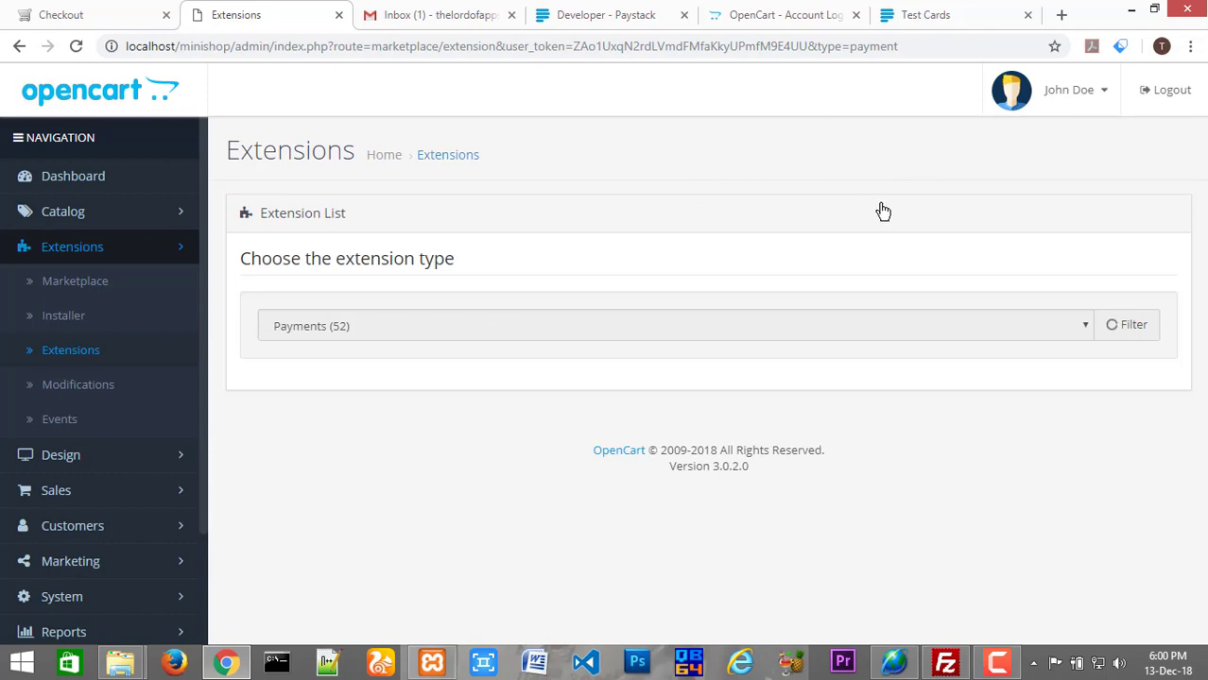
Reload the MiniShop storefront checkout page and remove the HP Probook 4004 from the shopping cart.
{"action": "left_click", "coordinate": [116, 21]}
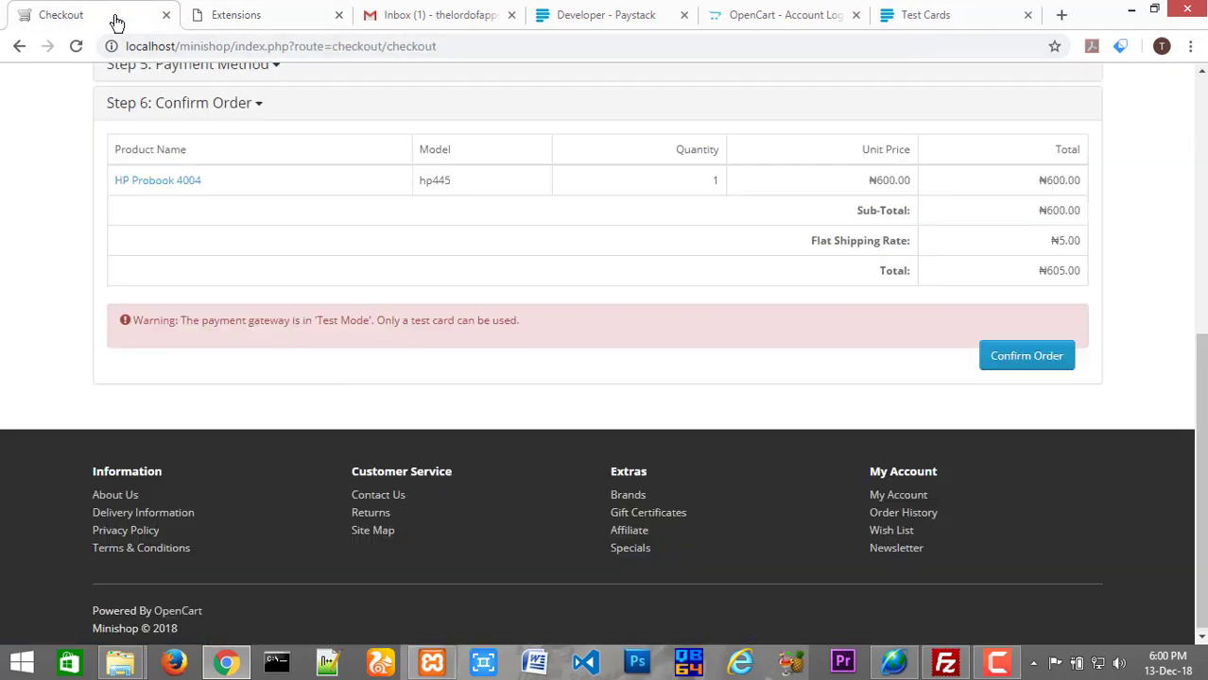
{"action": "left_click", "coordinate": [450, 52]}
{"action": "key", "text": "Return"}
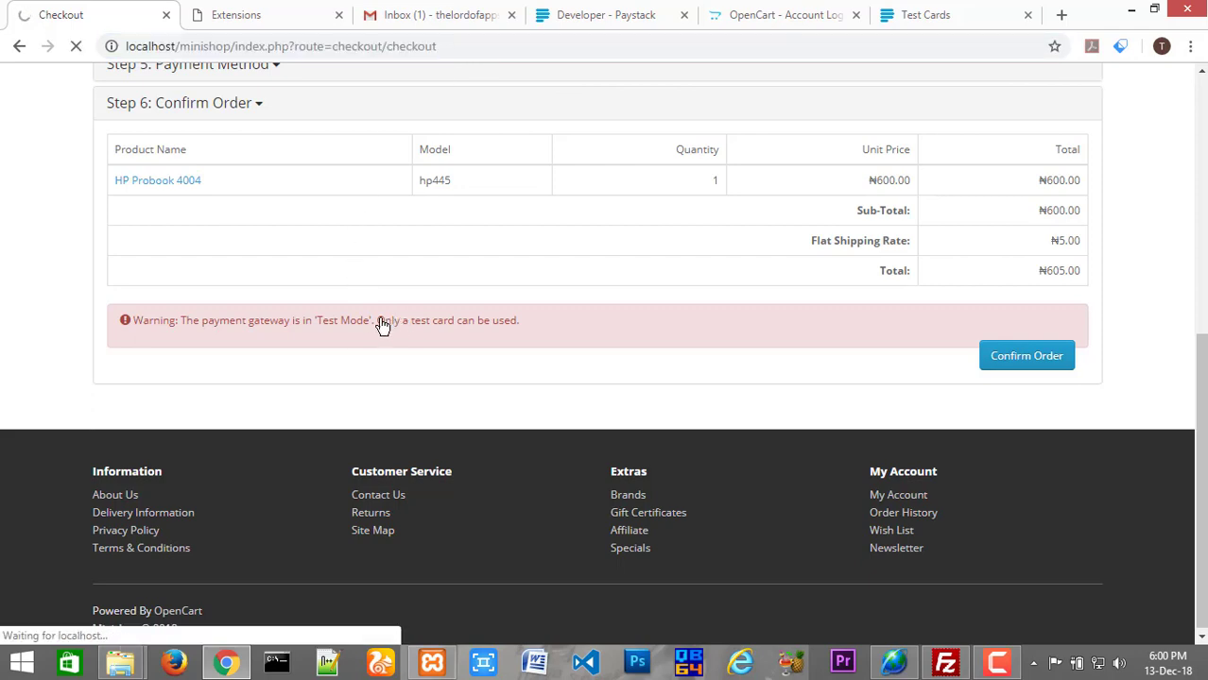
{"action": "left_click_drag", "start_coordinate": [1202, 375], "coordinate": [1205, 130]}
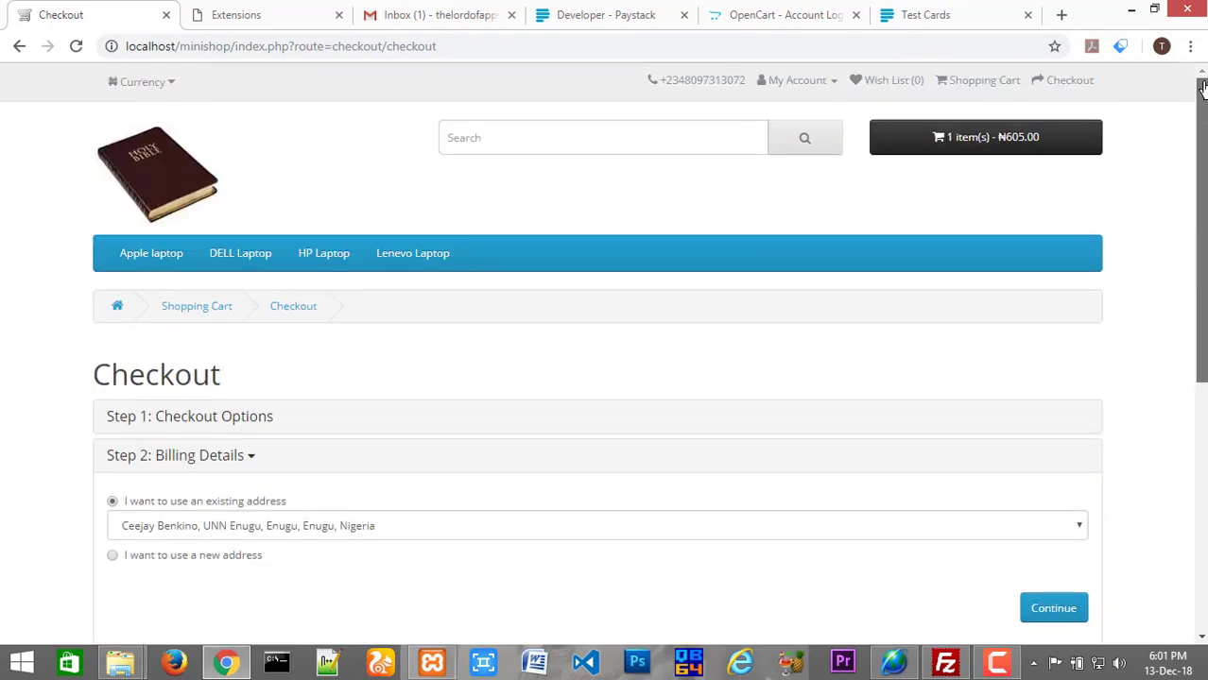
{"action": "left_click", "coordinate": [974, 139]}
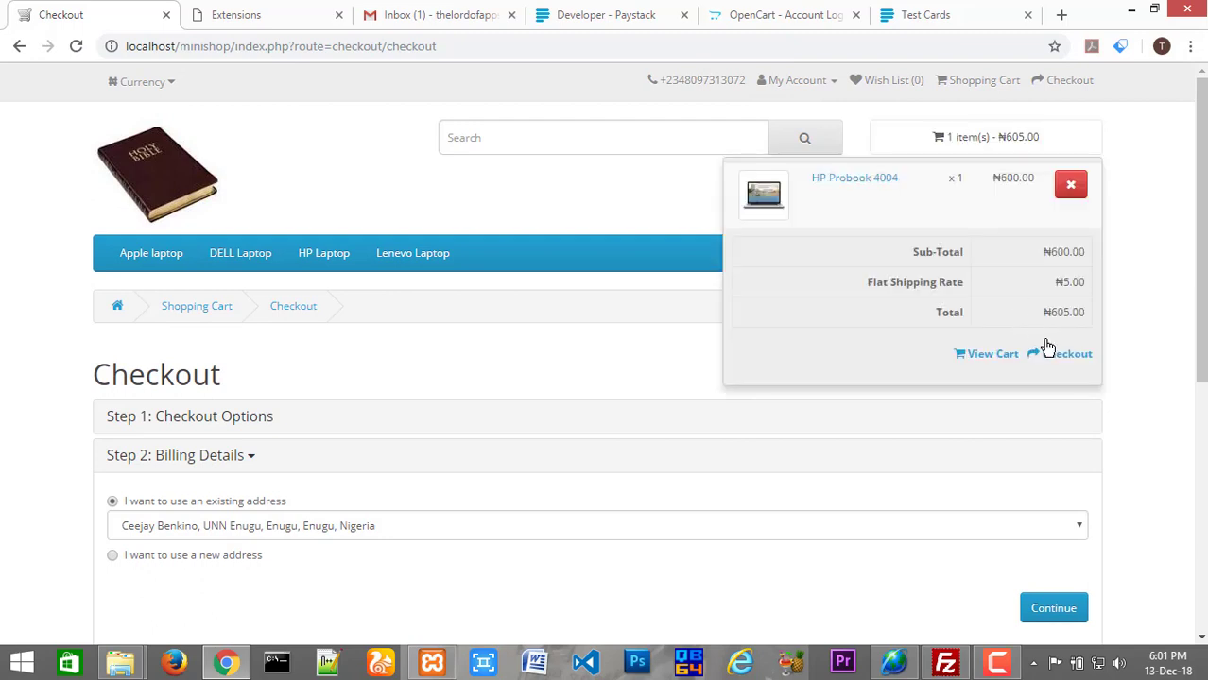
{"action": "left_click", "coordinate": [1071, 189]}
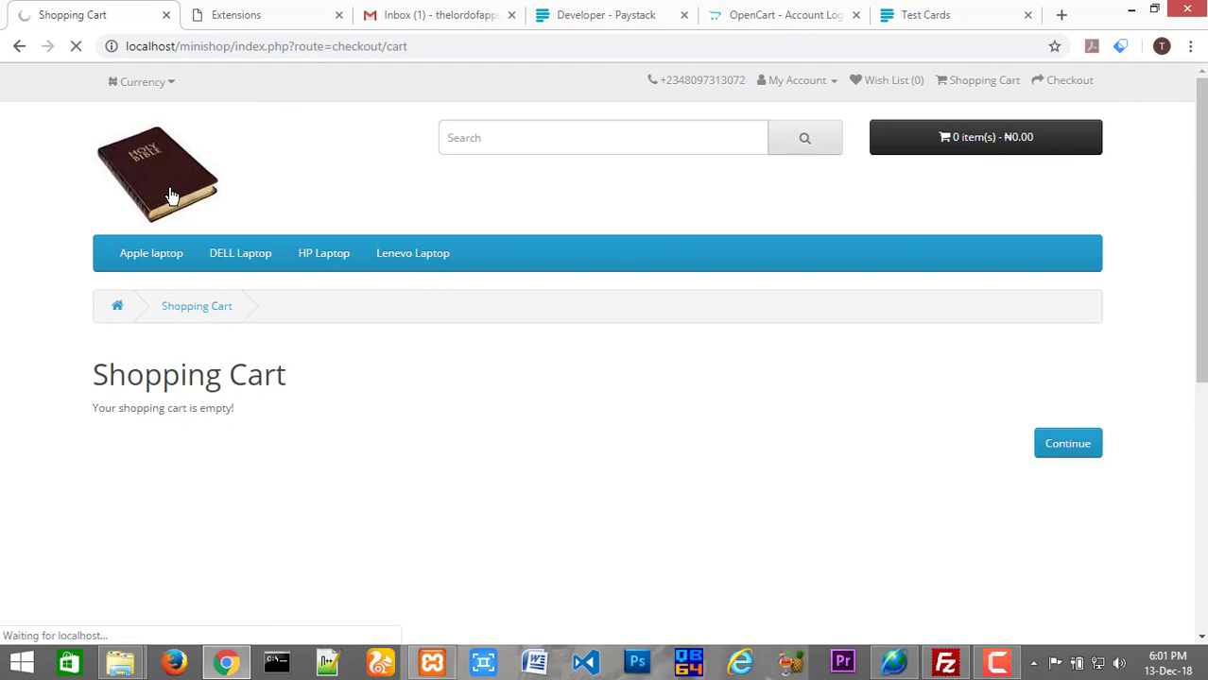
Add one Dell latitude D876 to the cart from the featured products on the MiniShop home page.
{"action": "scroll", "coordinate": [684, 456], "scroll_direction": "down", "scroll_amount": 3}
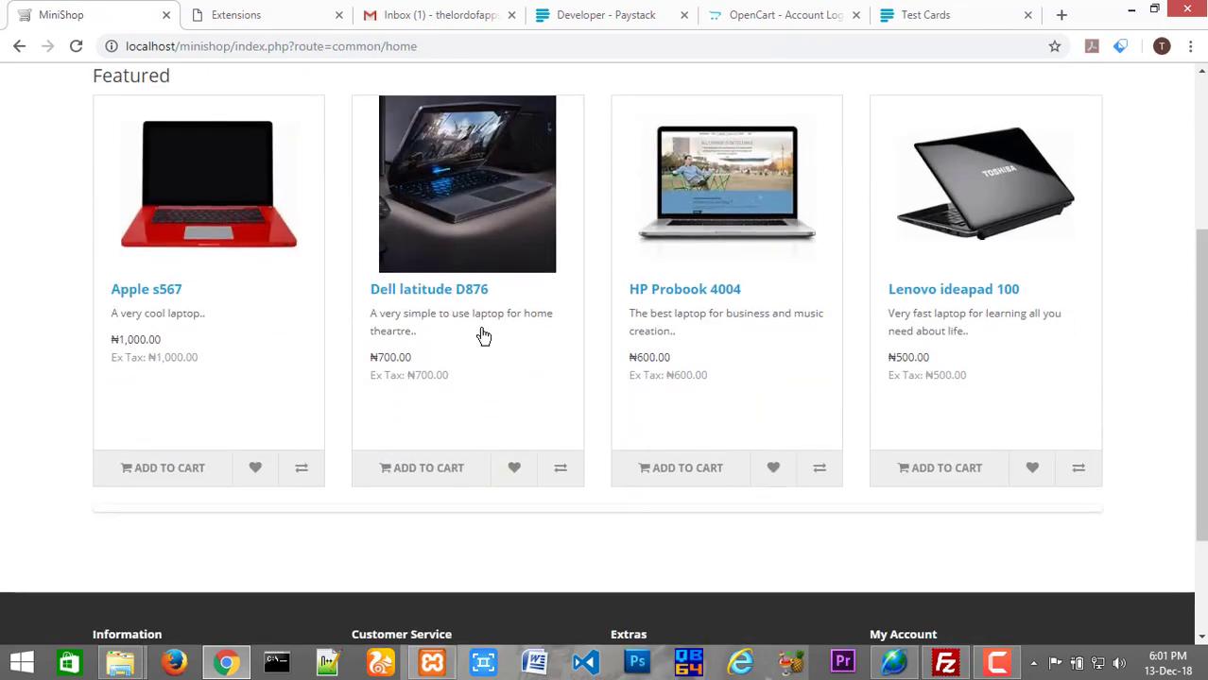
{"action": "left_click", "coordinate": [415, 467]}
{"action": "left_click", "coordinate": [416, 471]}
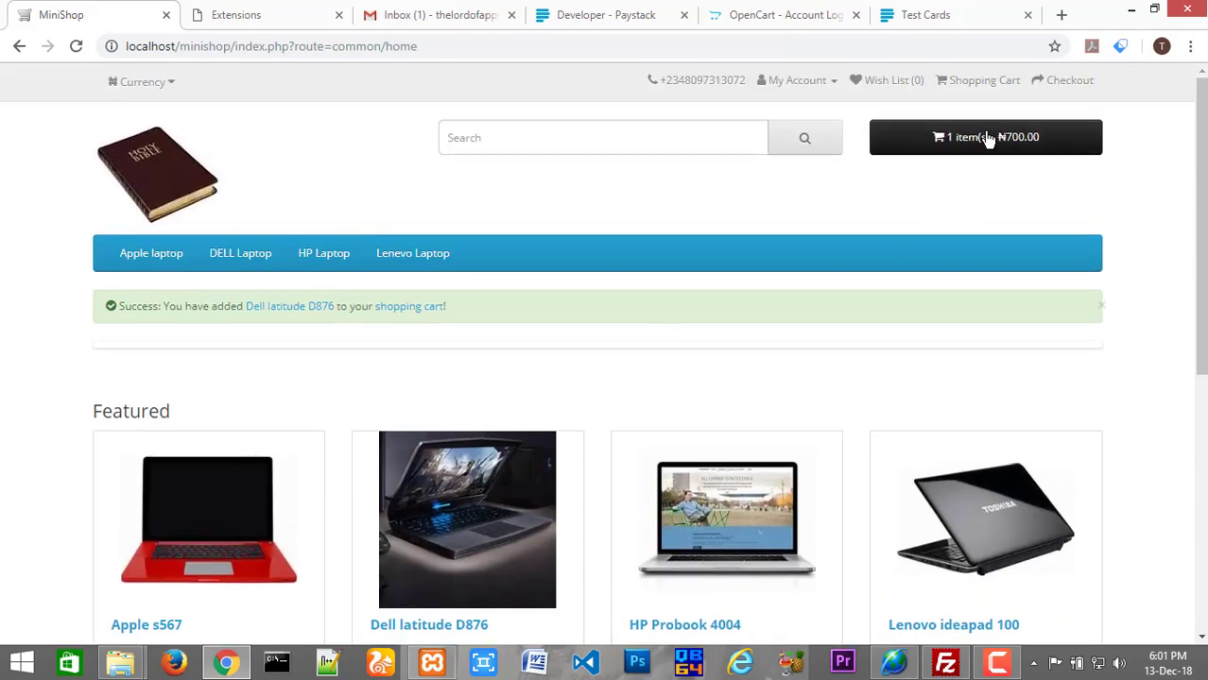
Check out the cart using the existing billing and delivery addresses and the Flat Shipping Rate delivery method.
{"action": "left_click", "coordinate": [988, 139]}
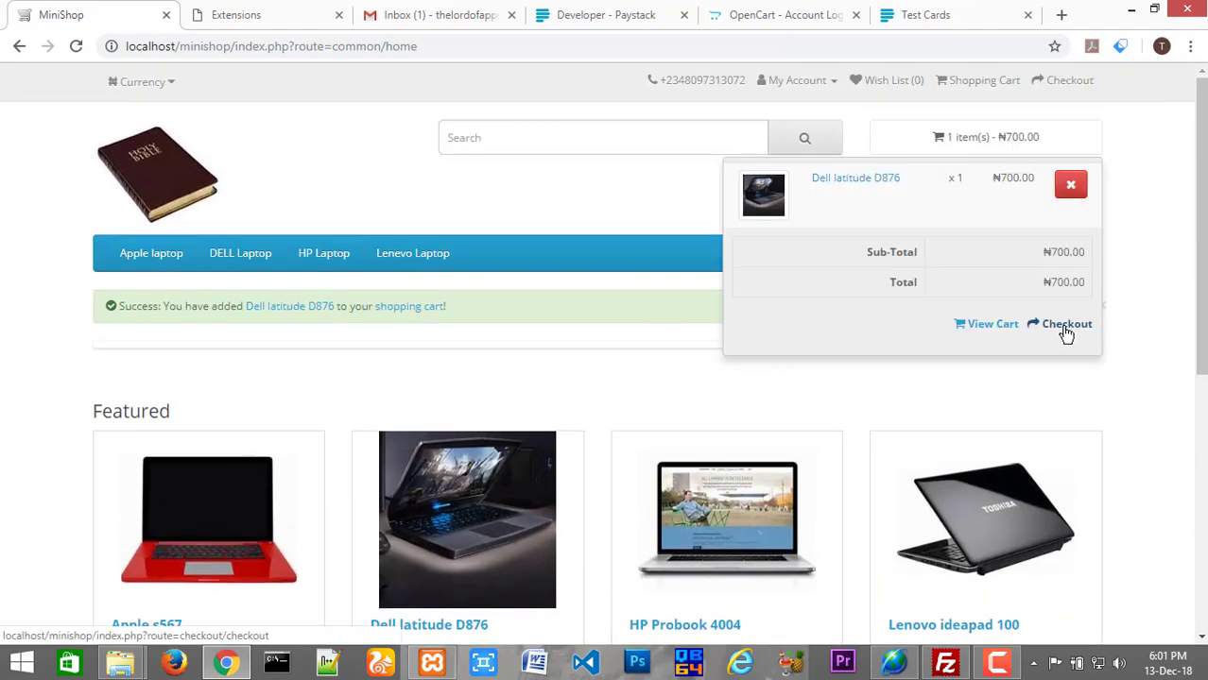
{"action": "left_click", "coordinate": [1062, 324]}
{"action": "left_click_drag", "start_coordinate": [1203, 274], "coordinate": [1204, 409]}
{"action": "left_click", "coordinate": [1059, 360]}
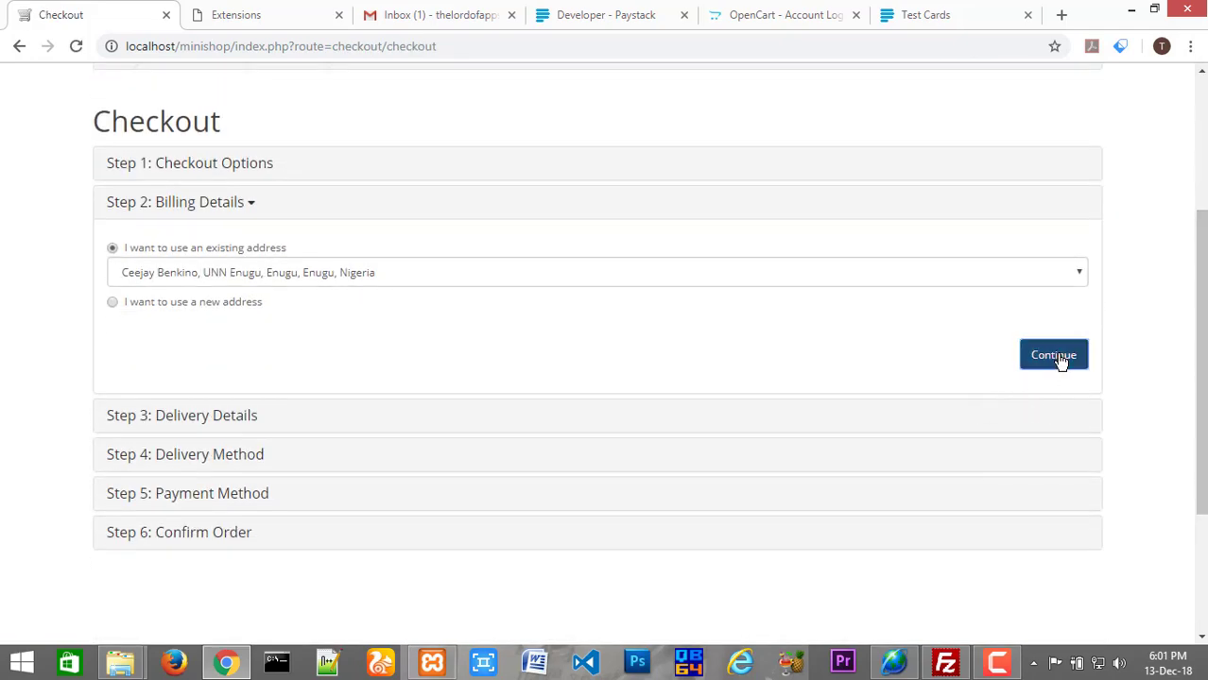
{"action": "left_click", "coordinate": [1063, 406]}
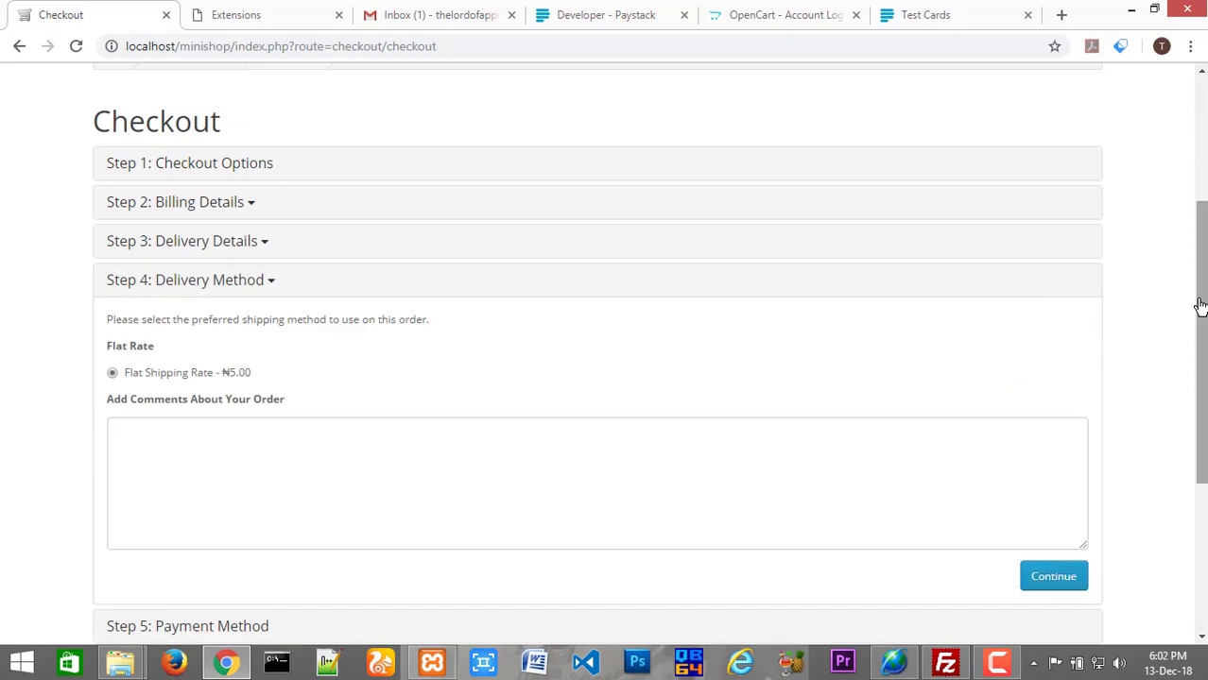
{"action": "left_click_drag", "start_coordinate": [1204, 343], "coordinate": [1205, 388]}
{"action": "scroll", "coordinate": [1110, 396], "scroll_direction": "down", "scroll_amount": 1}
{"action": "left_click", "coordinate": [1082, 380]}
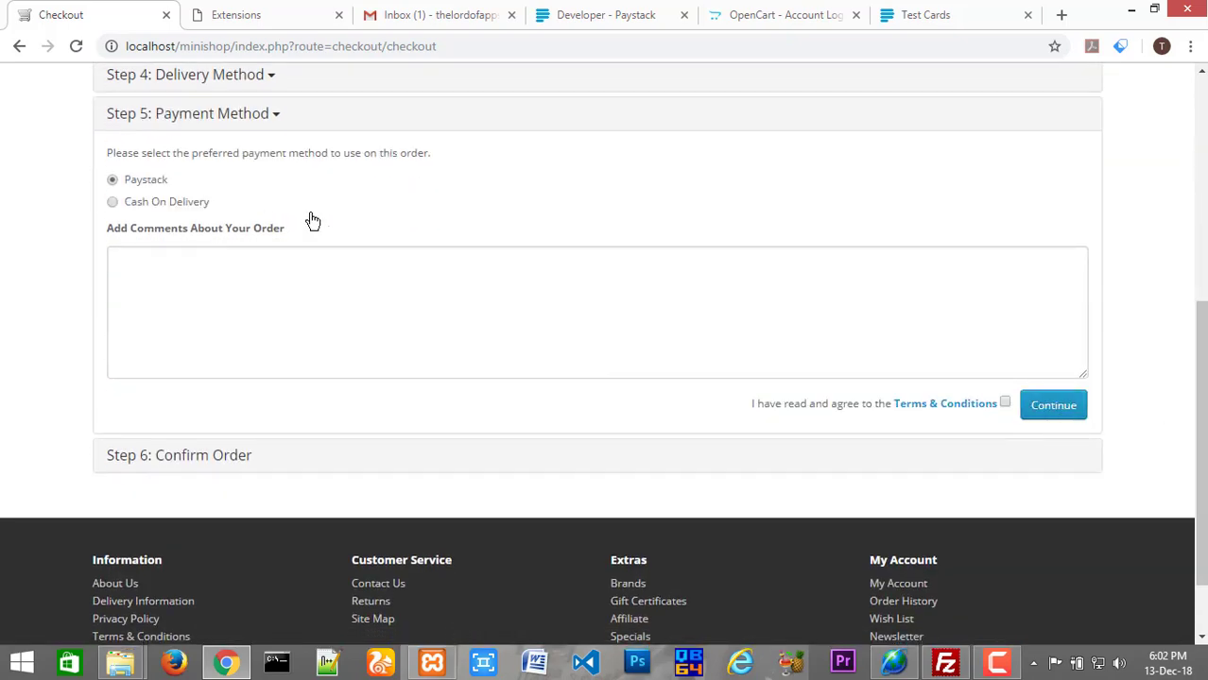
Agree to the Terms & Conditions with Paystack as the payment method and confirm the Dell latitude D876 order.
{"action": "left_click", "coordinate": [1005, 404]}
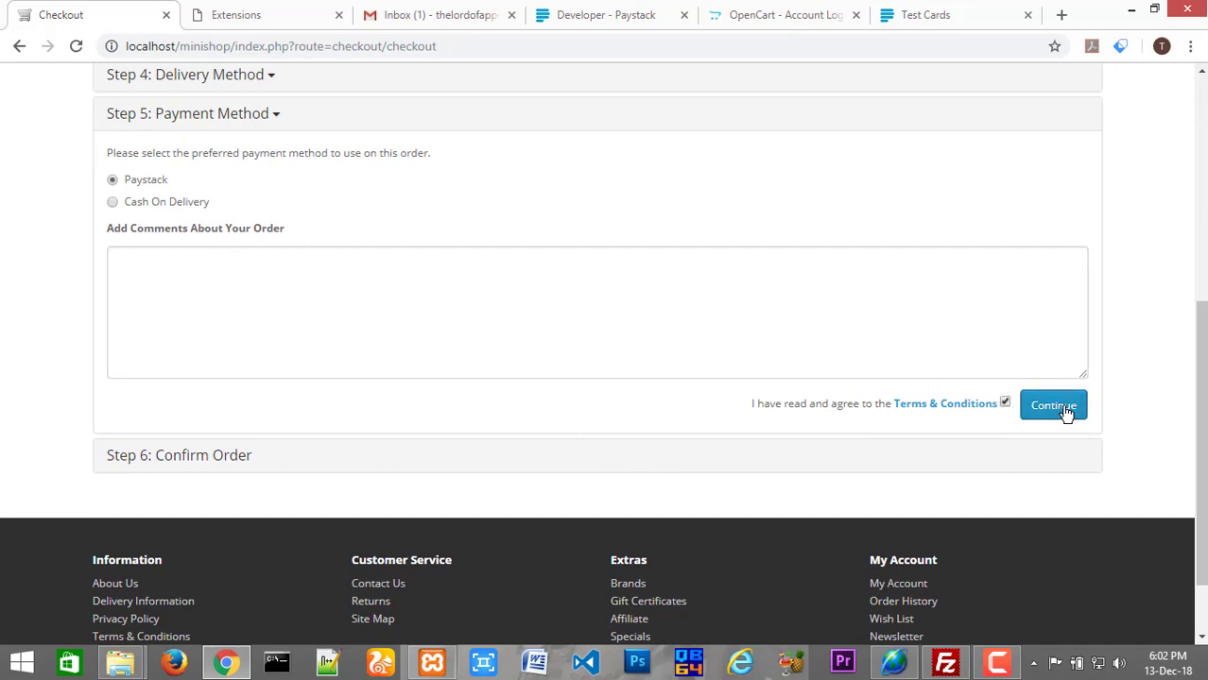
{"action": "left_click", "coordinate": [1054, 407]}
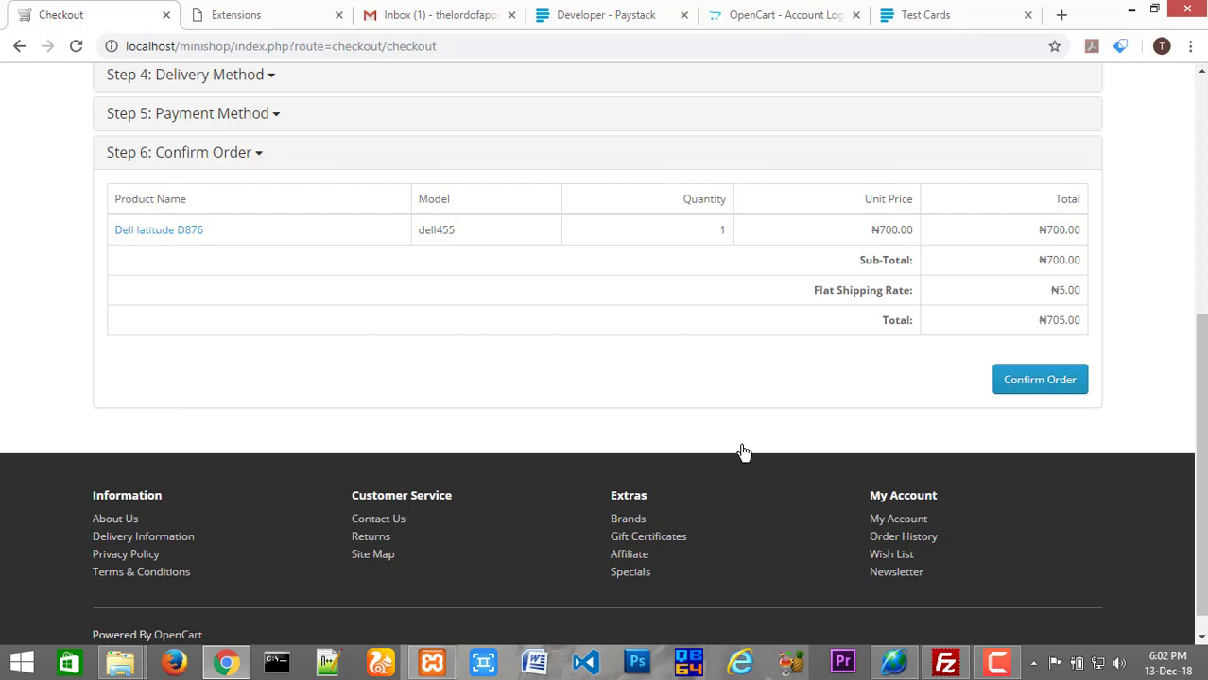
{"action": "left_click", "coordinate": [1056, 392]}
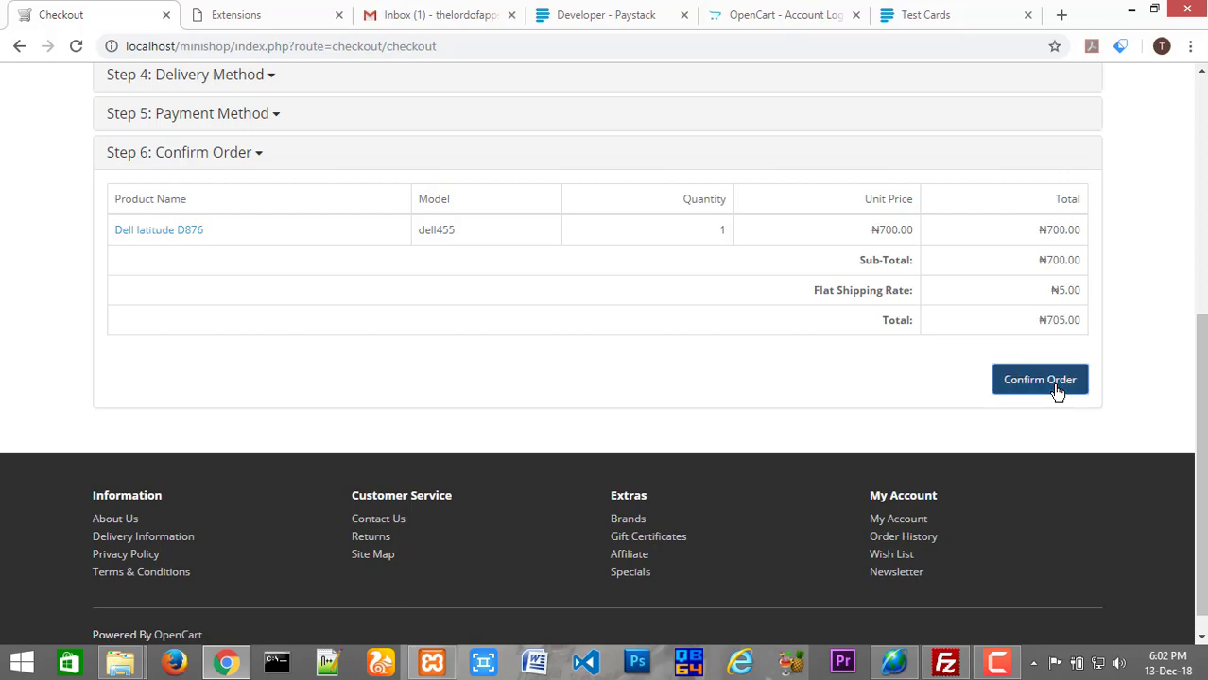